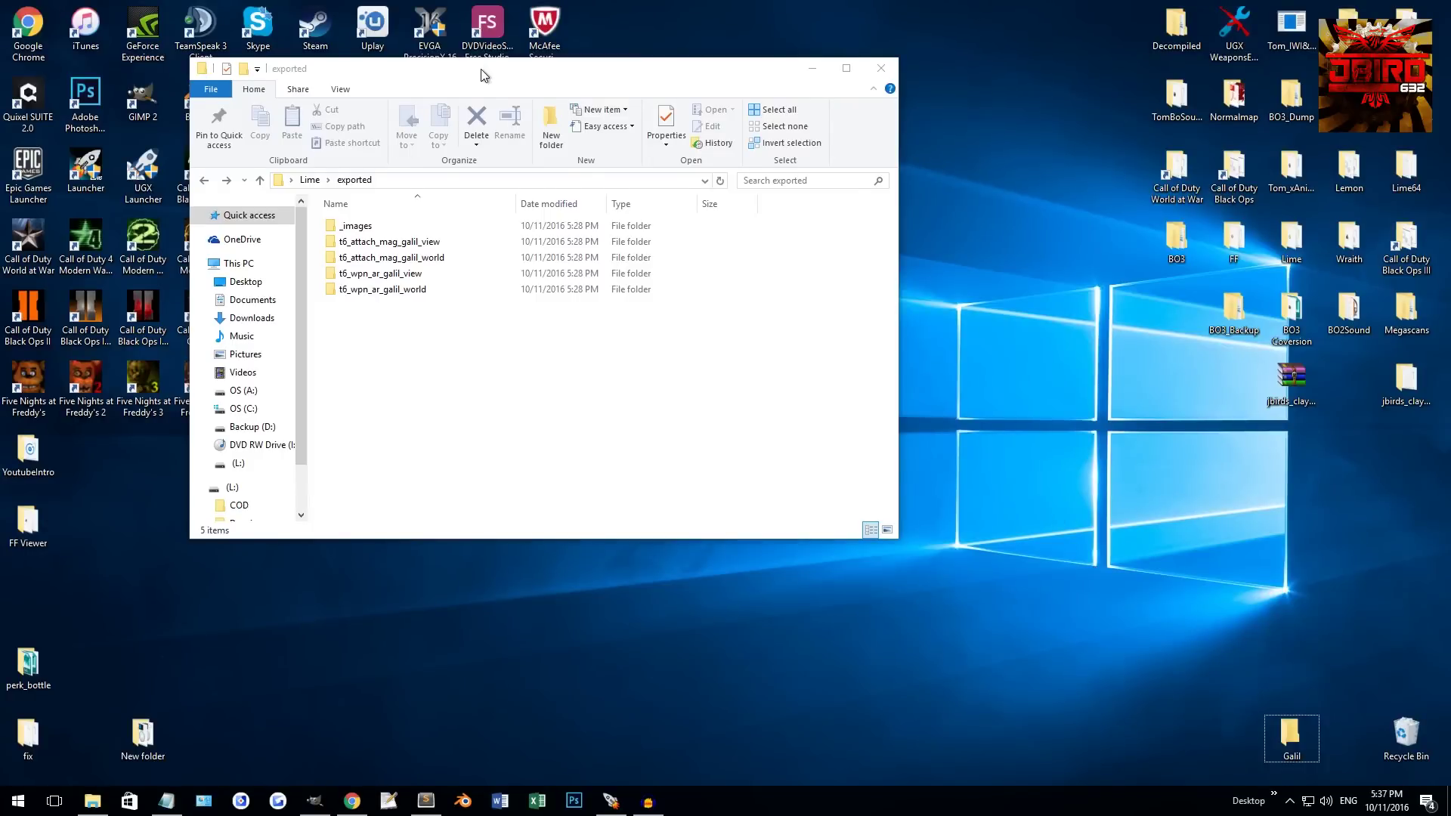
Step: Examine the exported Galil weapon and magazine folders, comparing the view and world versions
{"action": "left_click_drag", "start_coordinate": [480, 70], "coordinate": [463, 85]}
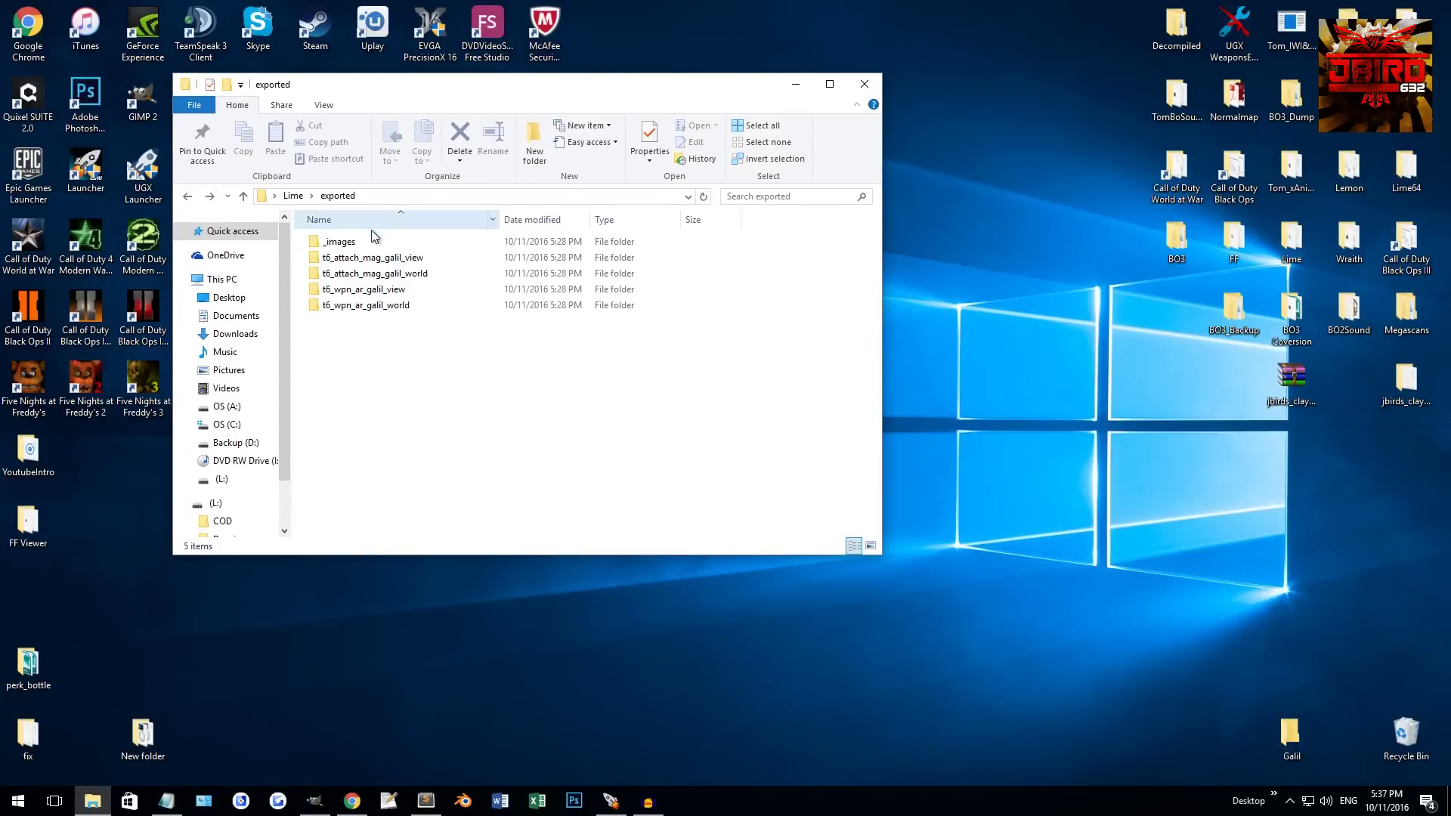
{"action": "left_click_drag", "start_coordinate": [393, 330], "coordinate": [710, 350]}
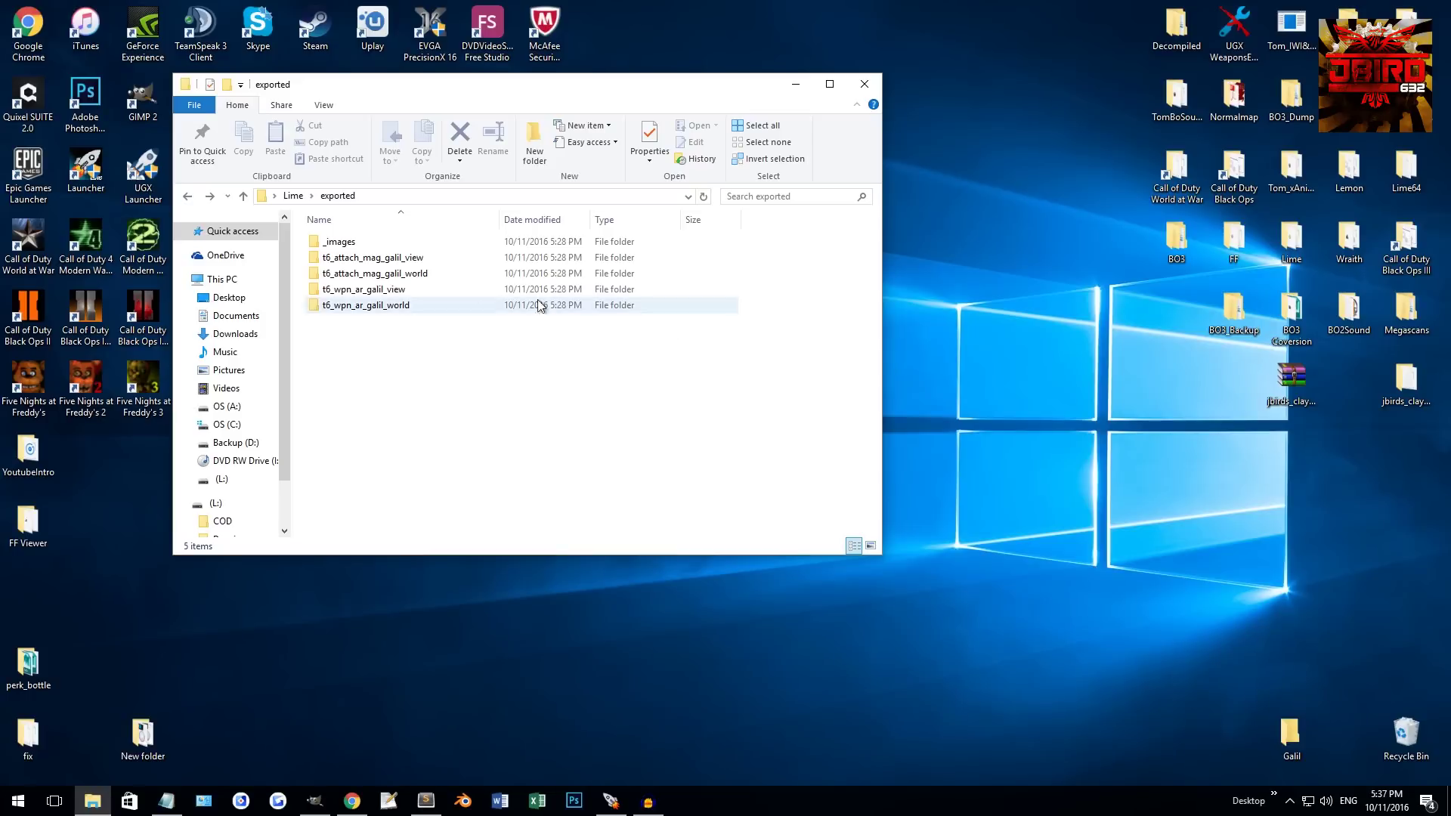
{"action": "left_click", "coordinate": [442, 275]}
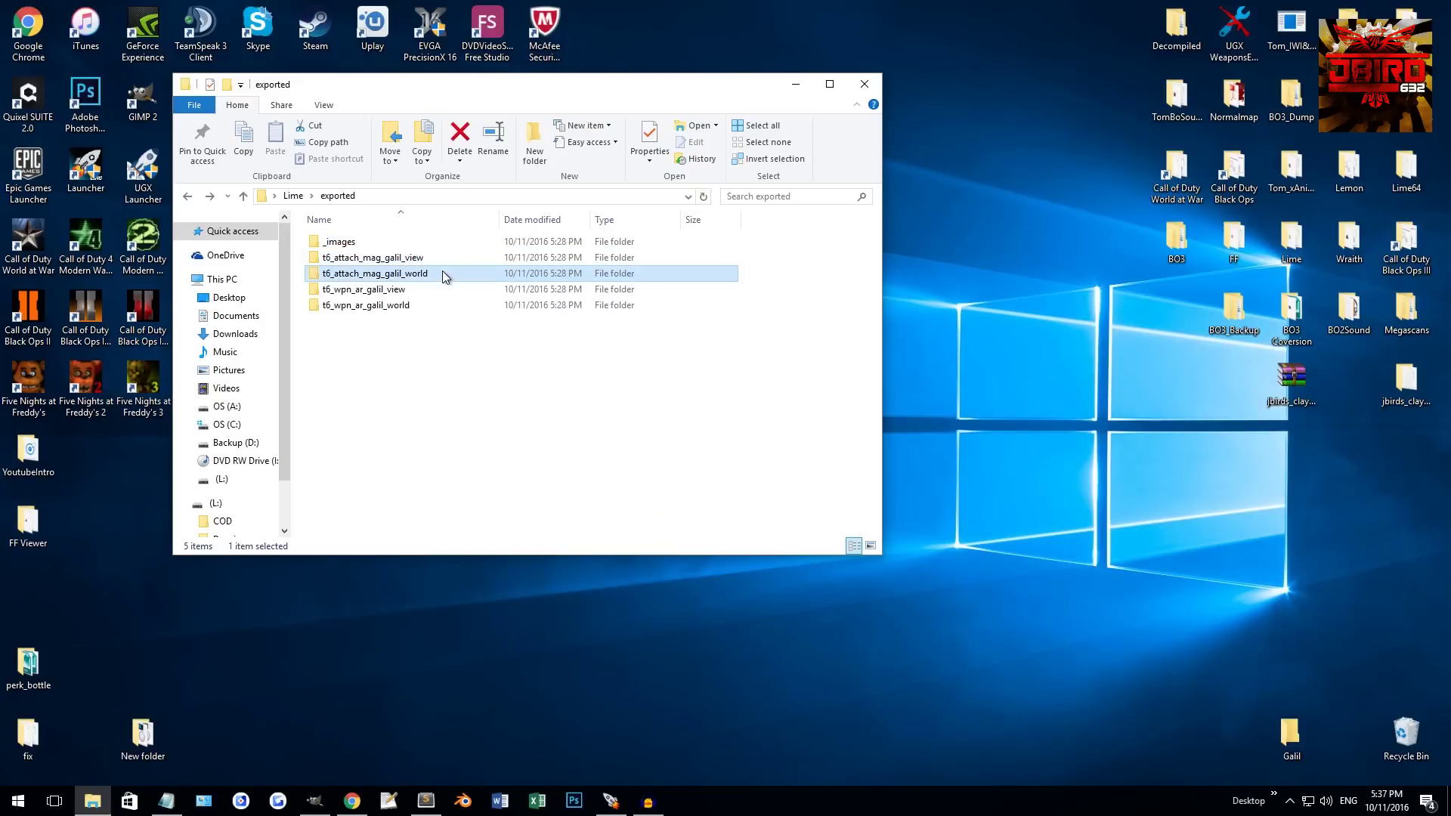
{"action": "left_click", "coordinate": [348, 241]}
{"action": "left_click", "coordinate": [399, 291]}
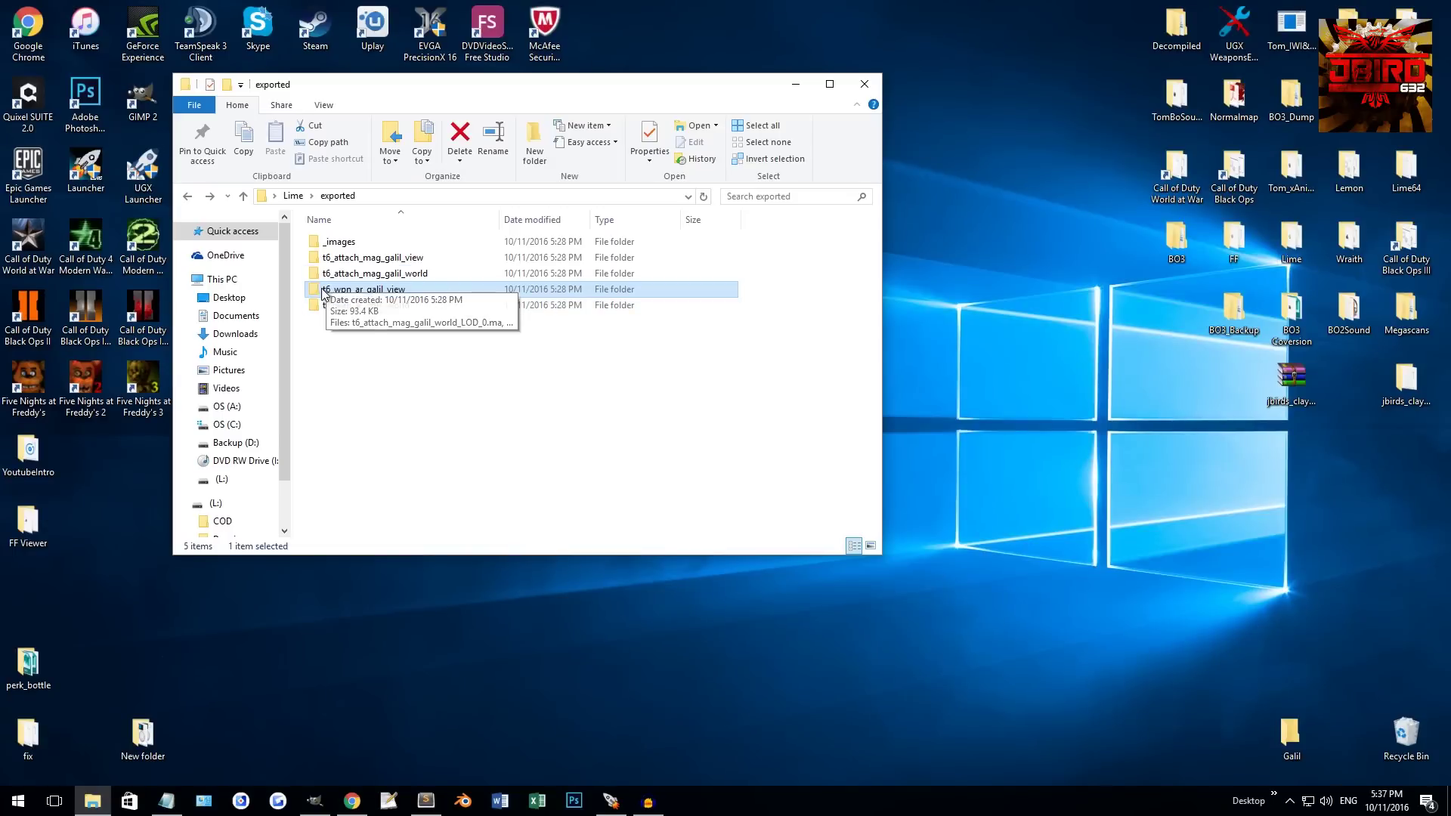
{"action": "left_click", "coordinate": [366, 260]}
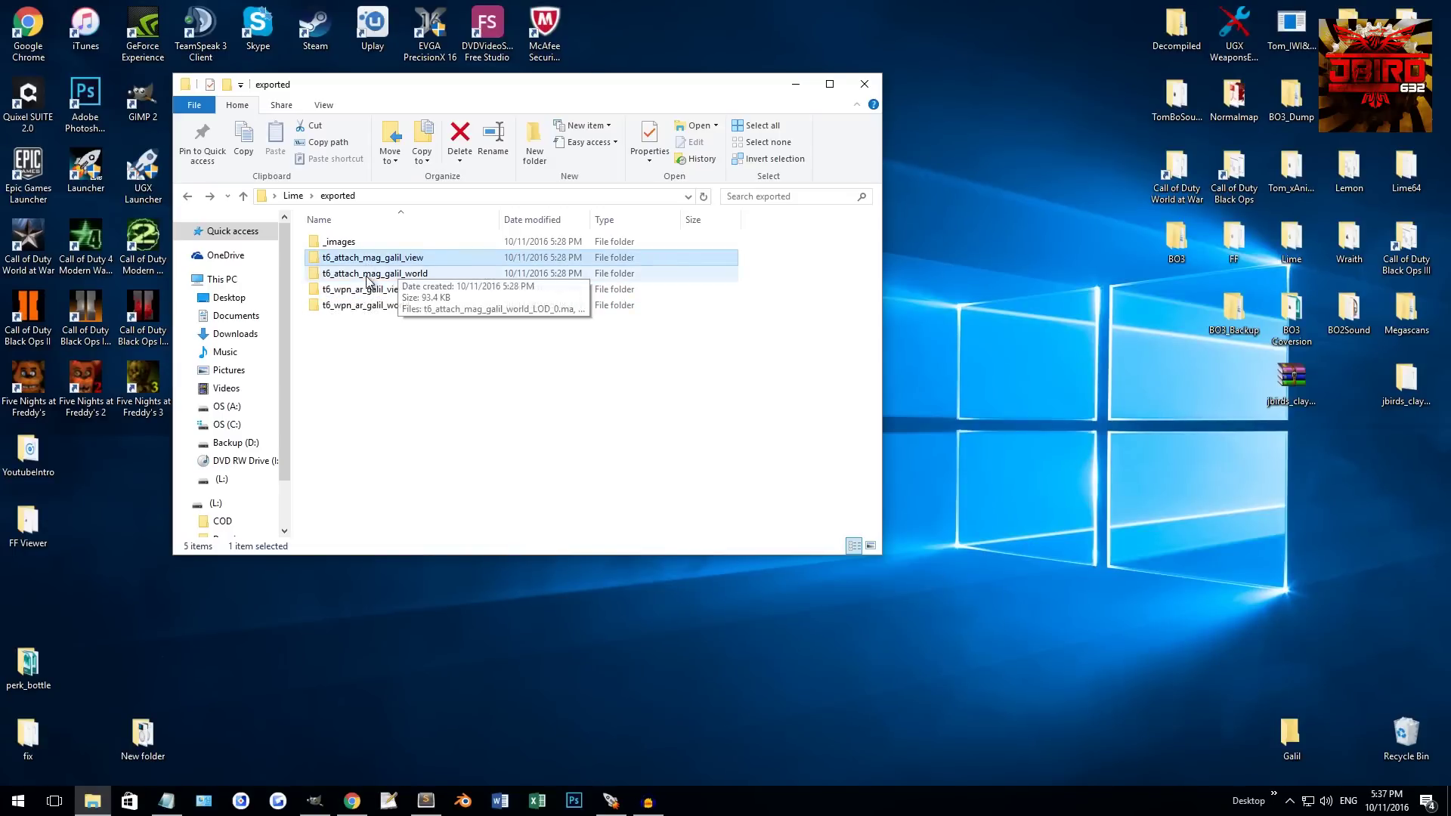
{"action": "left_click", "coordinate": [439, 273]}
{"action": "left_click", "coordinate": [371, 290]}
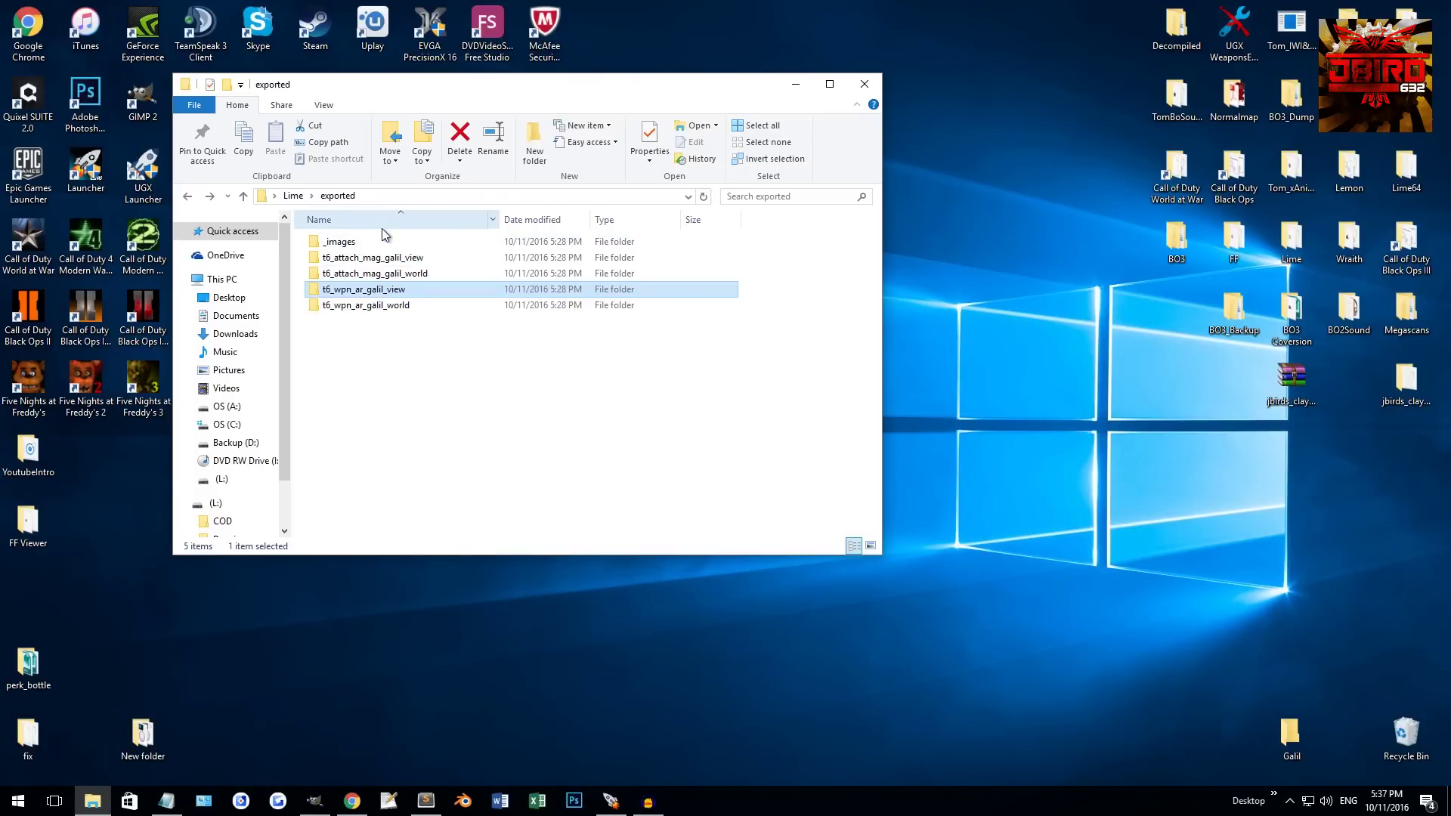
Step: Open t6_wpn_ar_galil_view_LOD_0.ma from the t6_wpn_ar_galil_view folder in Maya, and return the file browser to the exported folder
{"action": "double_click", "coordinate": [387, 289]}
{"action": "left_click_drag", "start_coordinate": [550, 89], "coordinate": [419, 41]}
{"action": "double_click", "coordinate": [248, 213]}
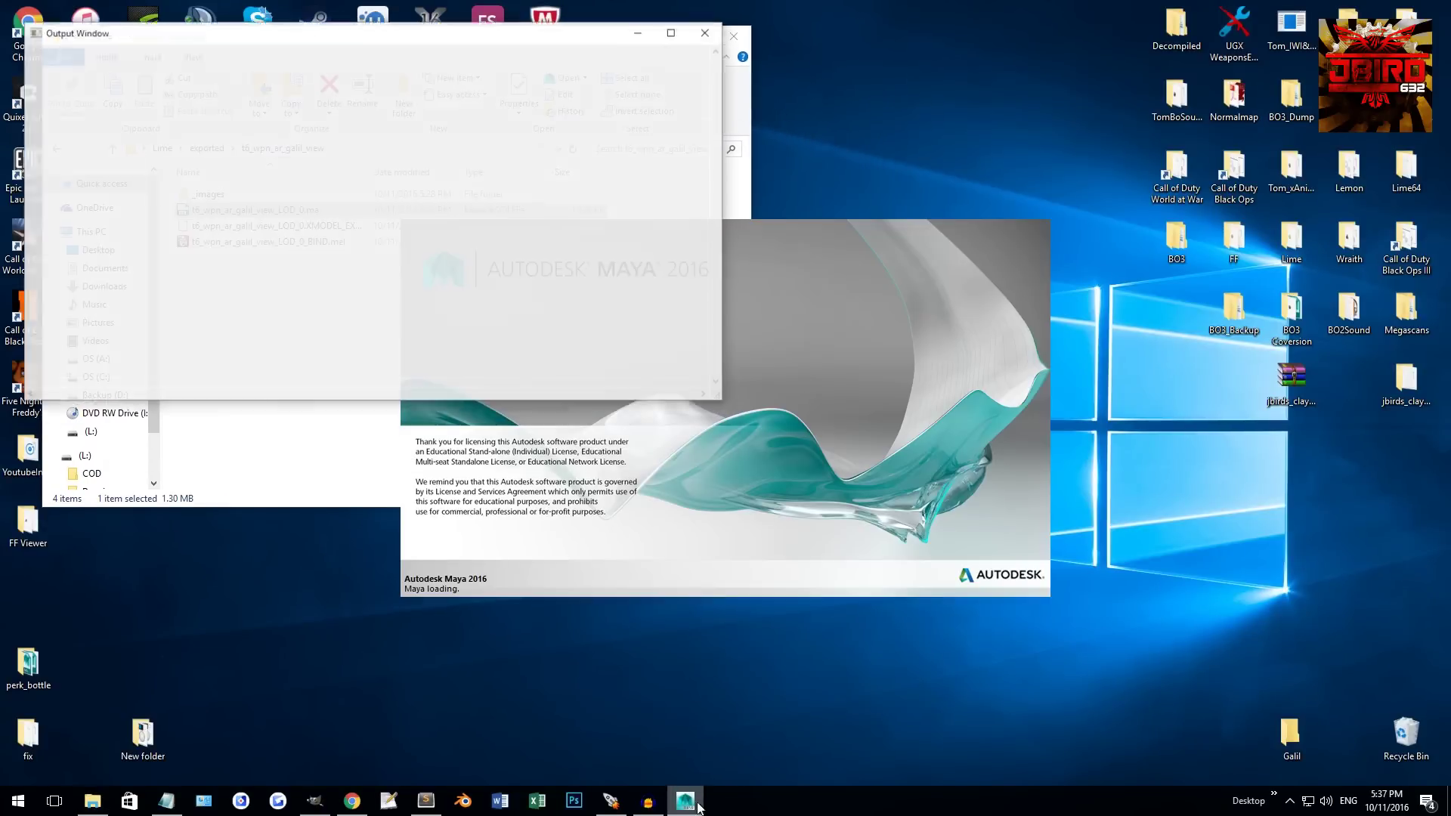
{"action": "left_click", "coordinate": [321, 461]}
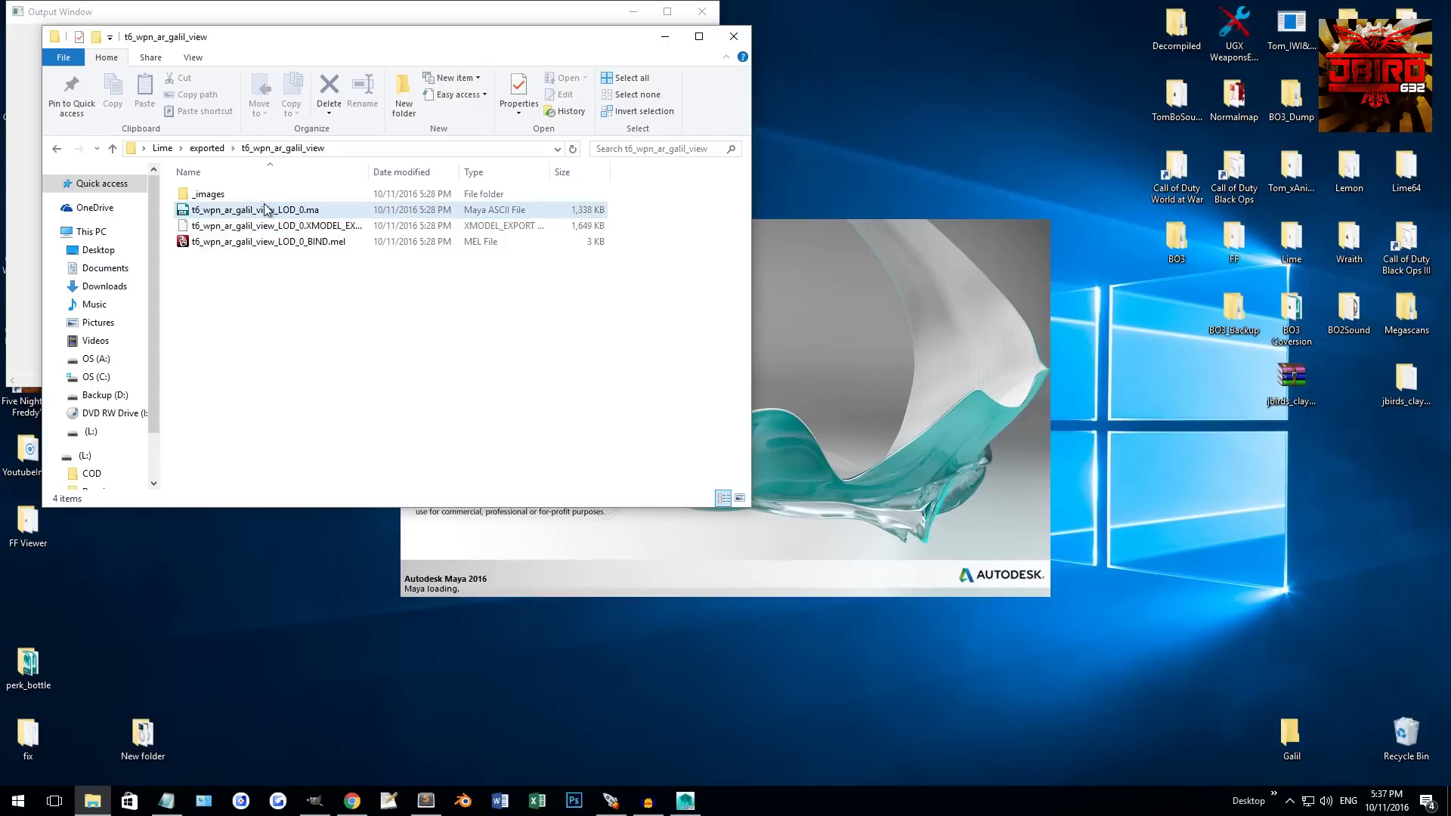
{"action": "key", "text": "BackSpace"}
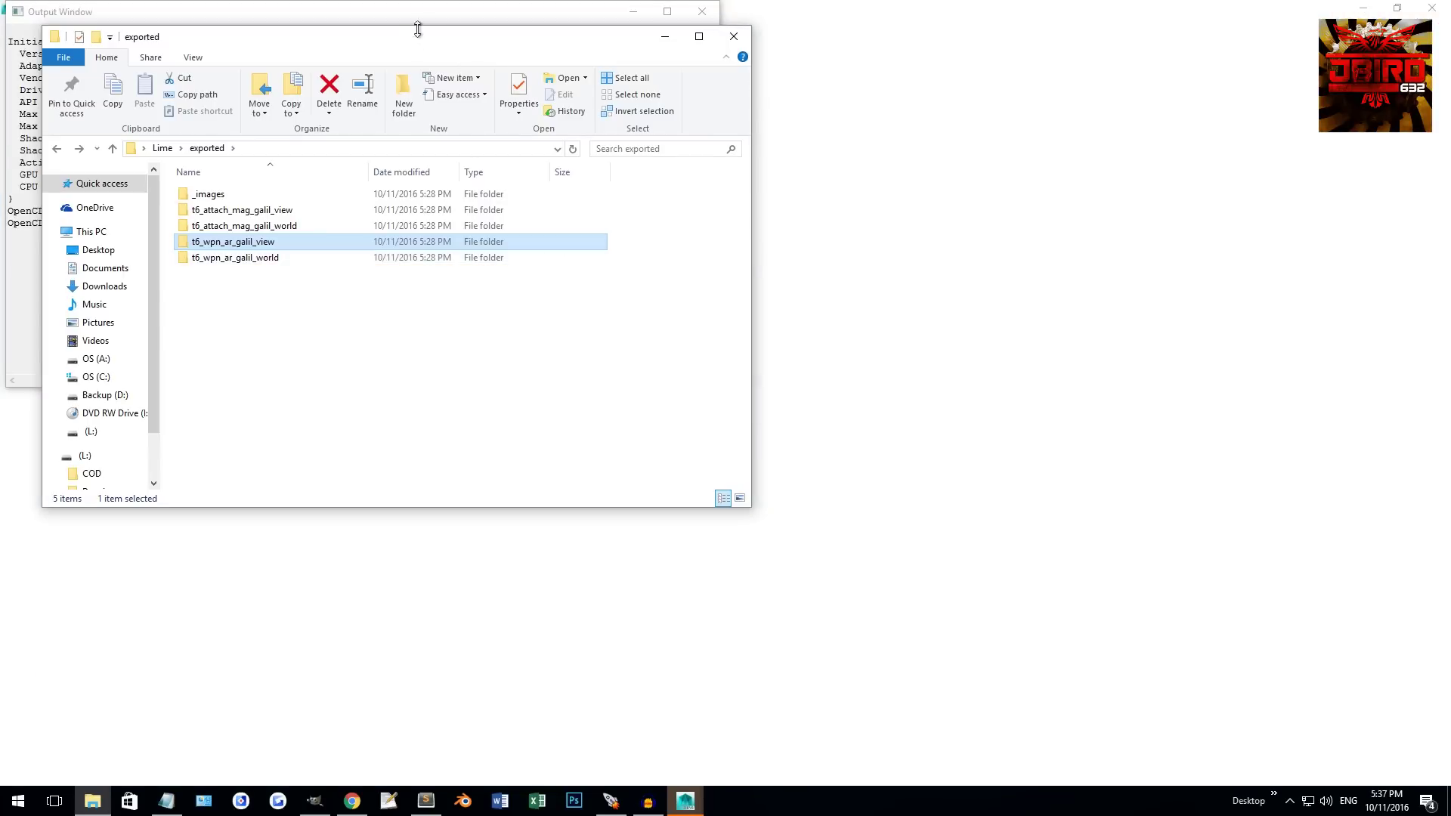
{"action": "left_click_drag", "start_coordinate": [408, 40], "coordinate": [969, 124]}
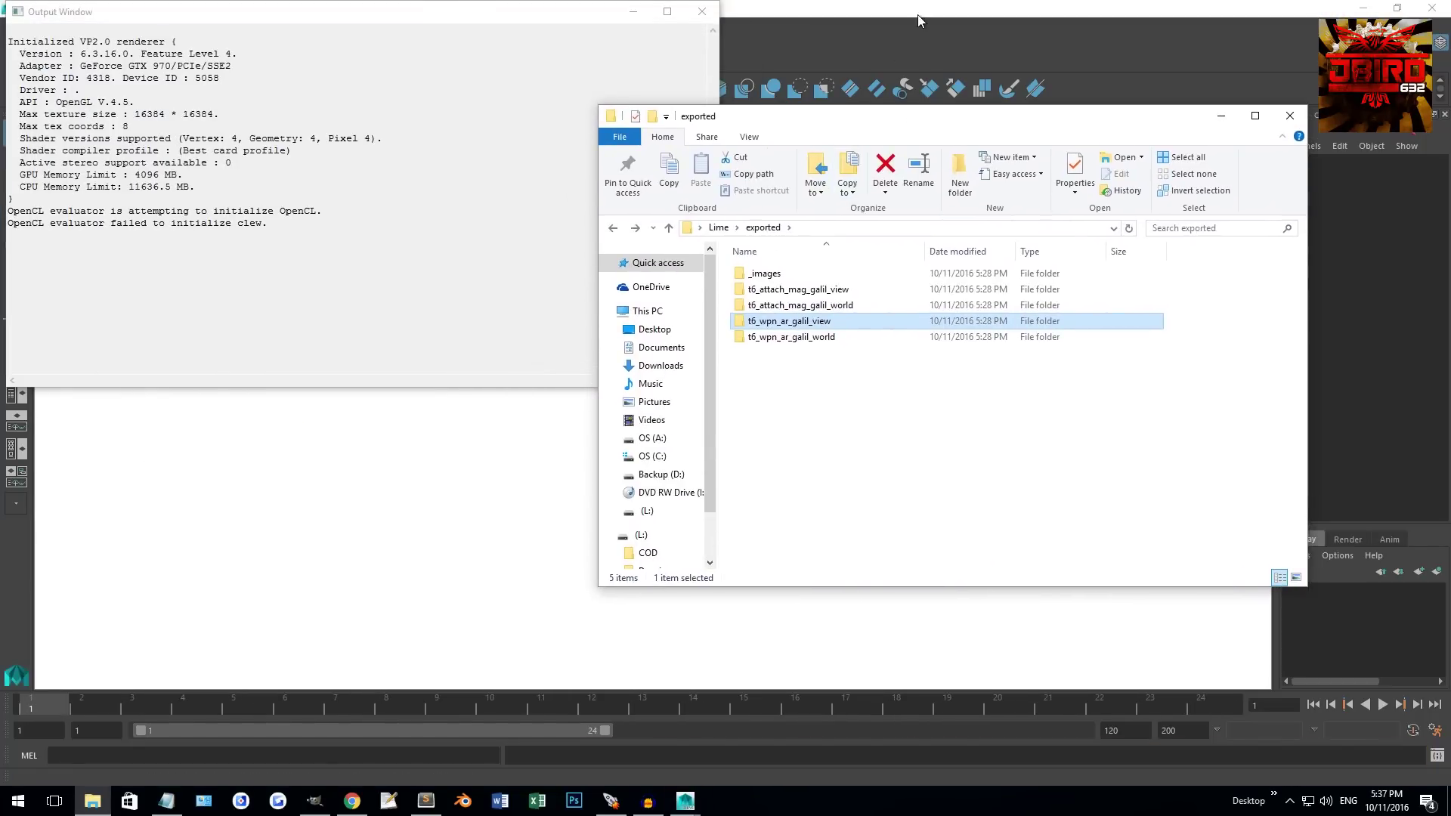
{"action": "left_click", "coordinate": [917, 15]}
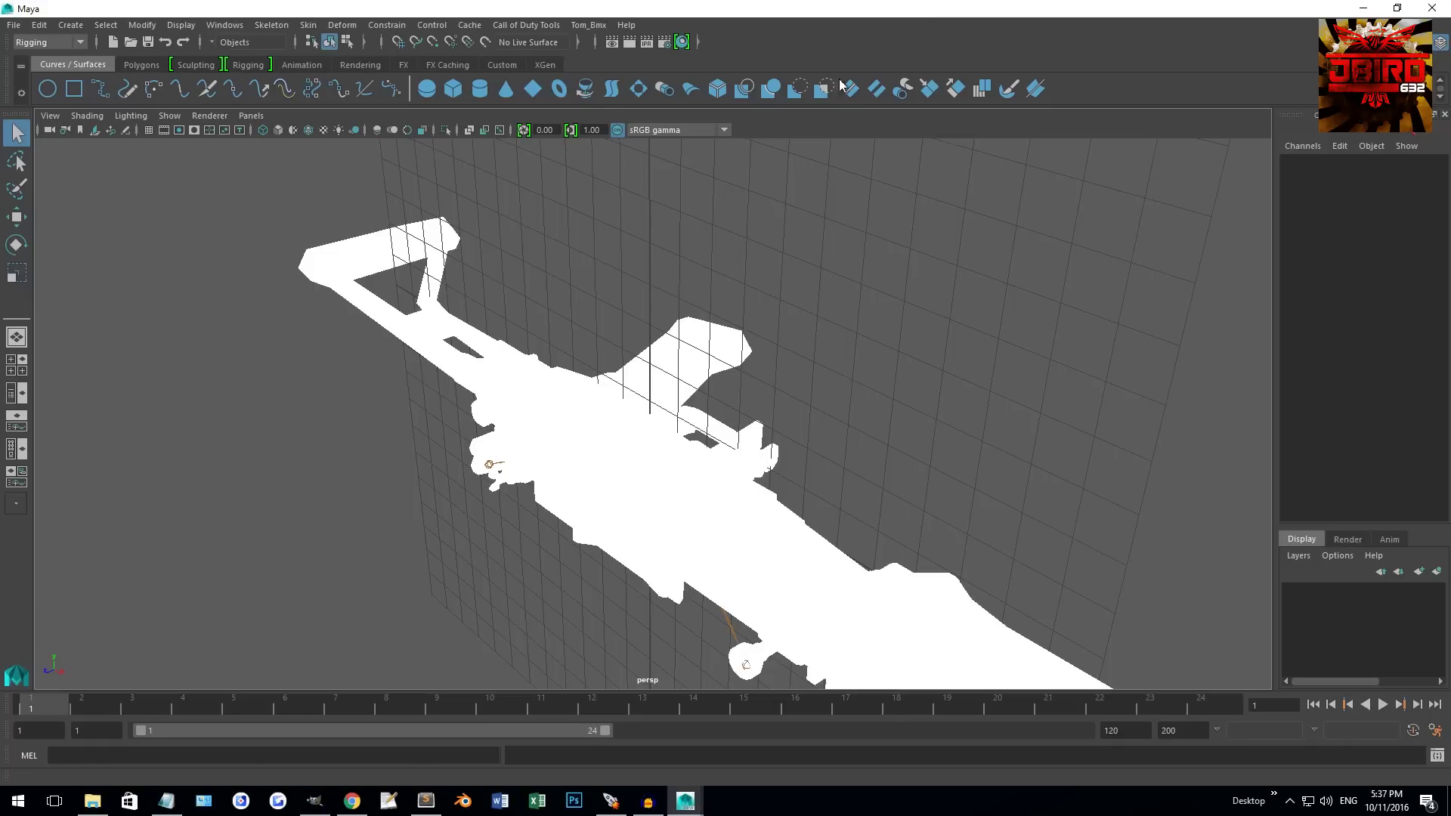
Step: Show the Outliner beside the perspective view and check the contents of the Joints and Tom_t6_wpn_ar_galil_view groups
{"action": "left_click_drag", "start_coordinate": [863, 286], "coordinate": [809, 271], "text": "alt"}
{"action": "left_click", "coordinate": [10, 392]}
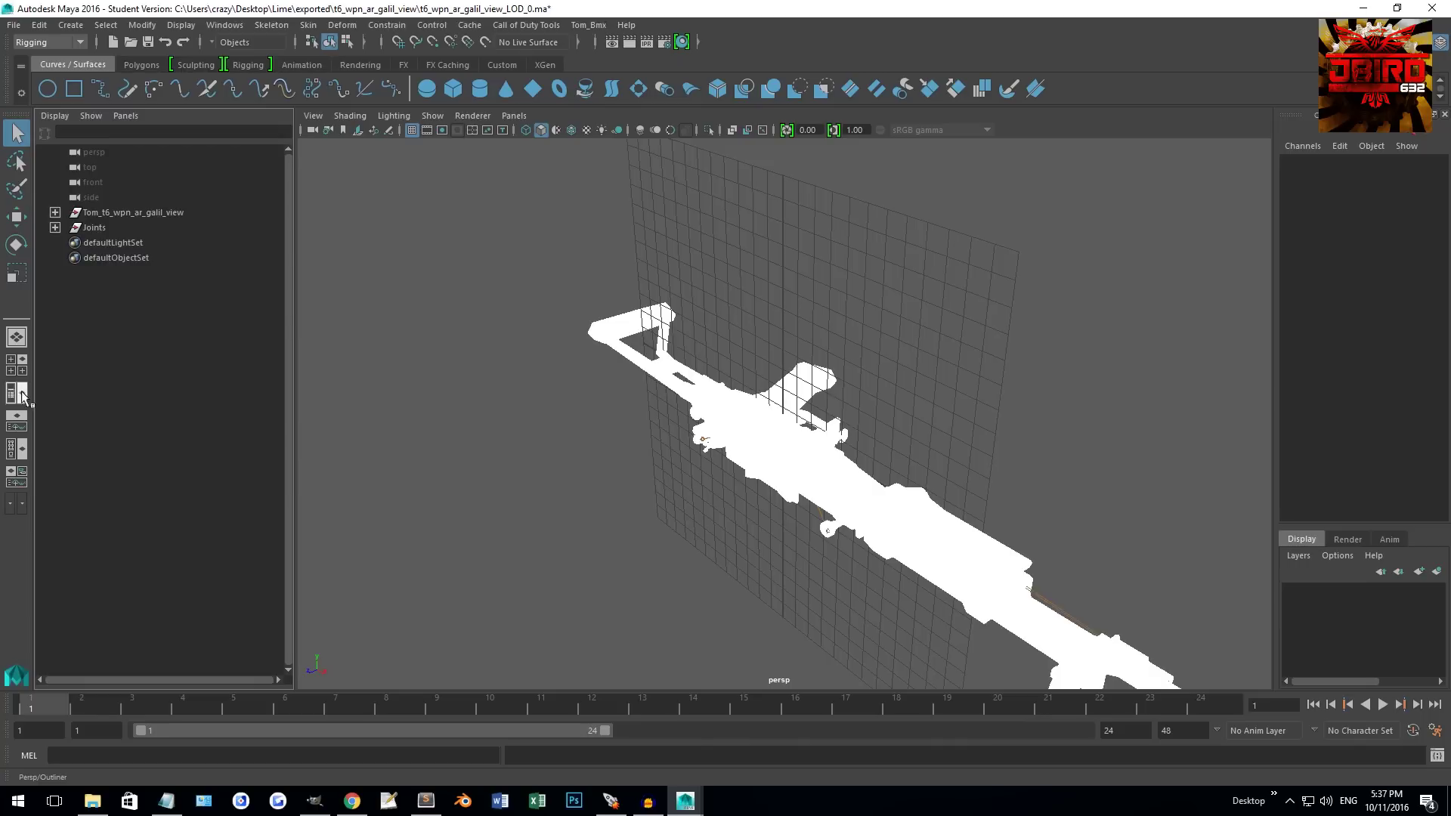
{"action": "left_click", "coordinate": [55, 227]}
{"action": "left_click", "coordinate": [56, 227]}
{"action": "left_click", "coordinate": [55, 213]}
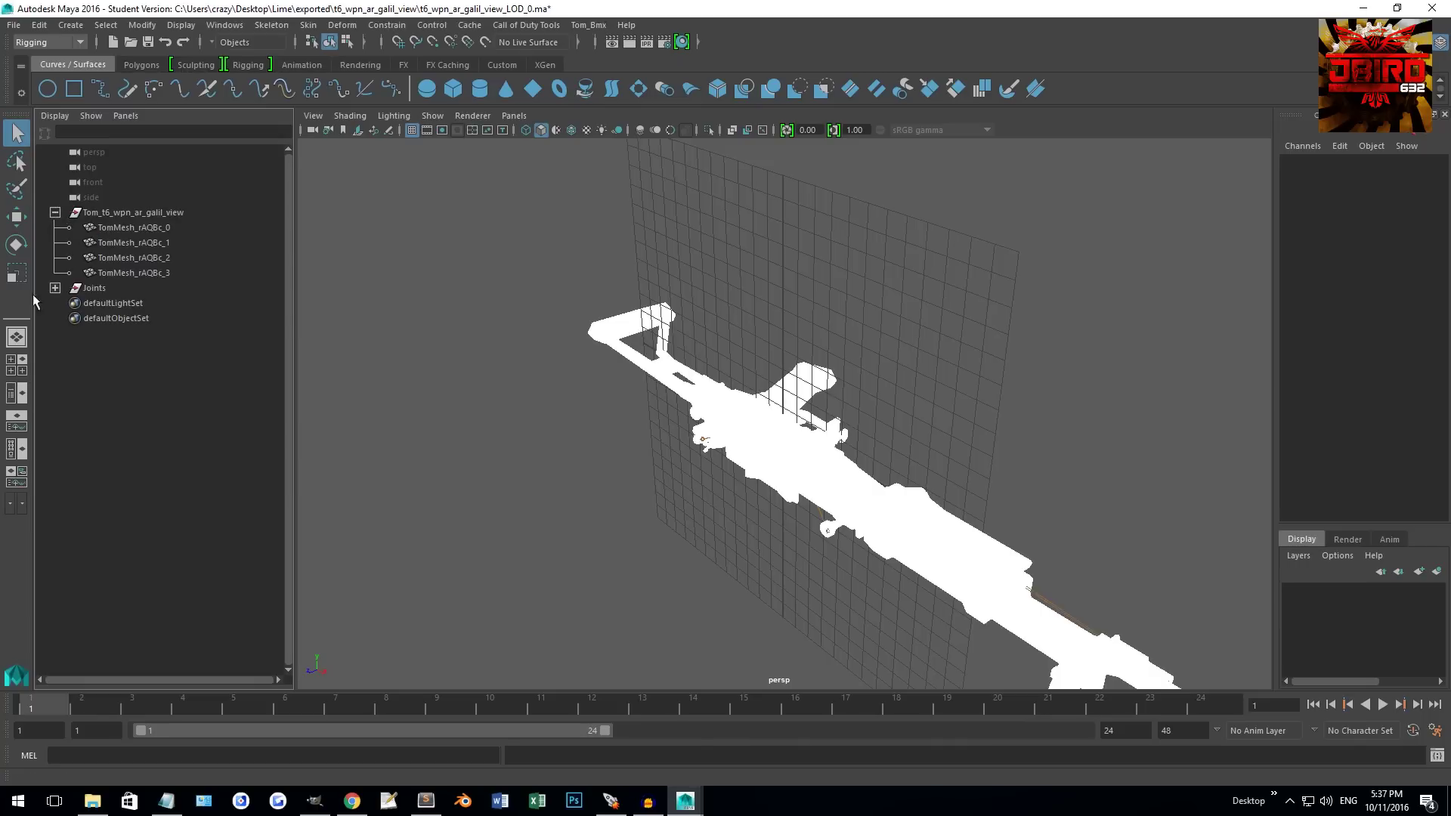
{"action": "left_click", "coordinate": [55, 212]}
{"action": "left_click", "coordinate": [28, 387]}
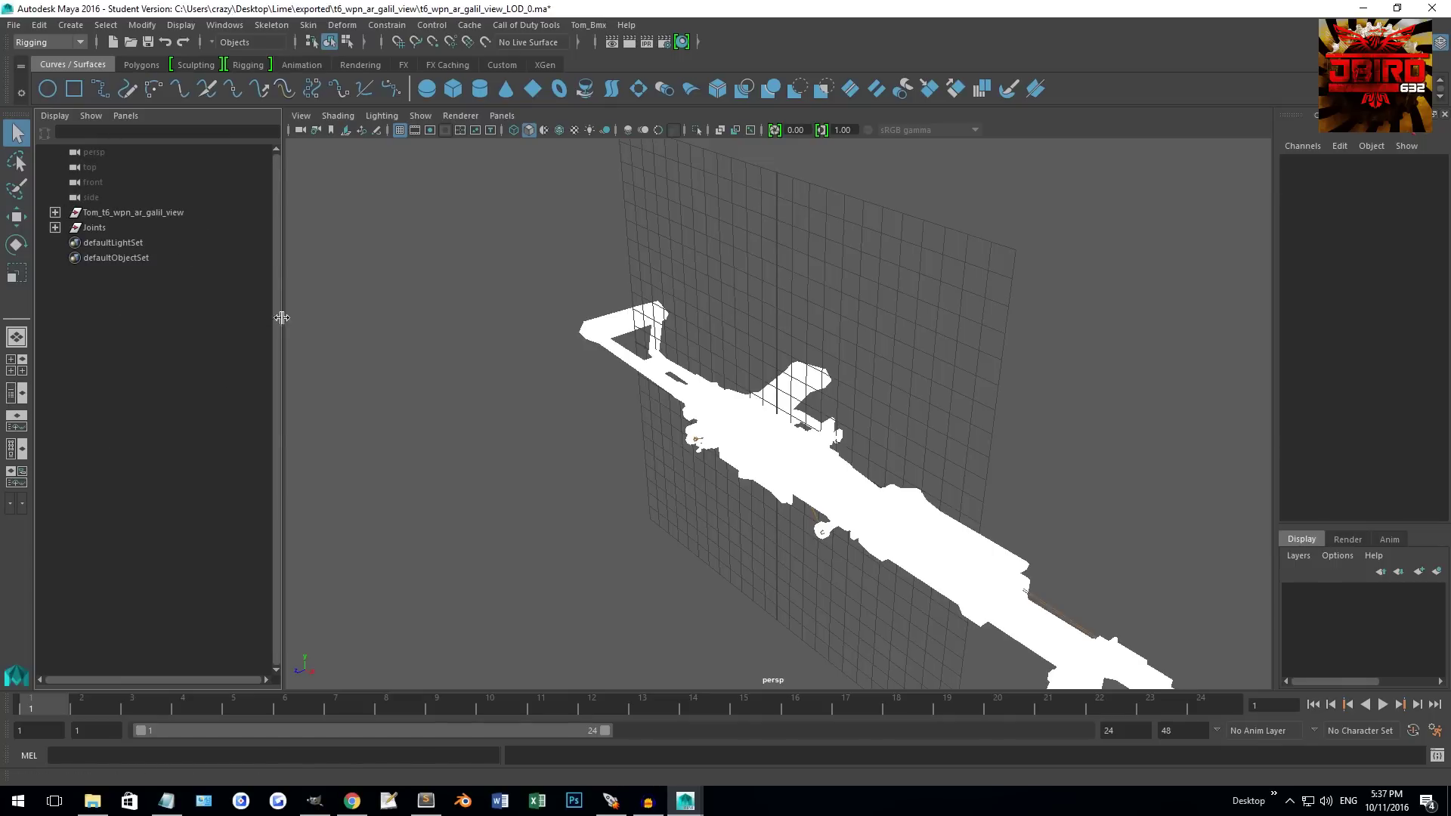
Step: Examine the Tom_t6_wpn_ar_galil_view group and its individual meshes to identify which rifle part each one covers
{"action": "left_click", "coordinate": [130, 212]}
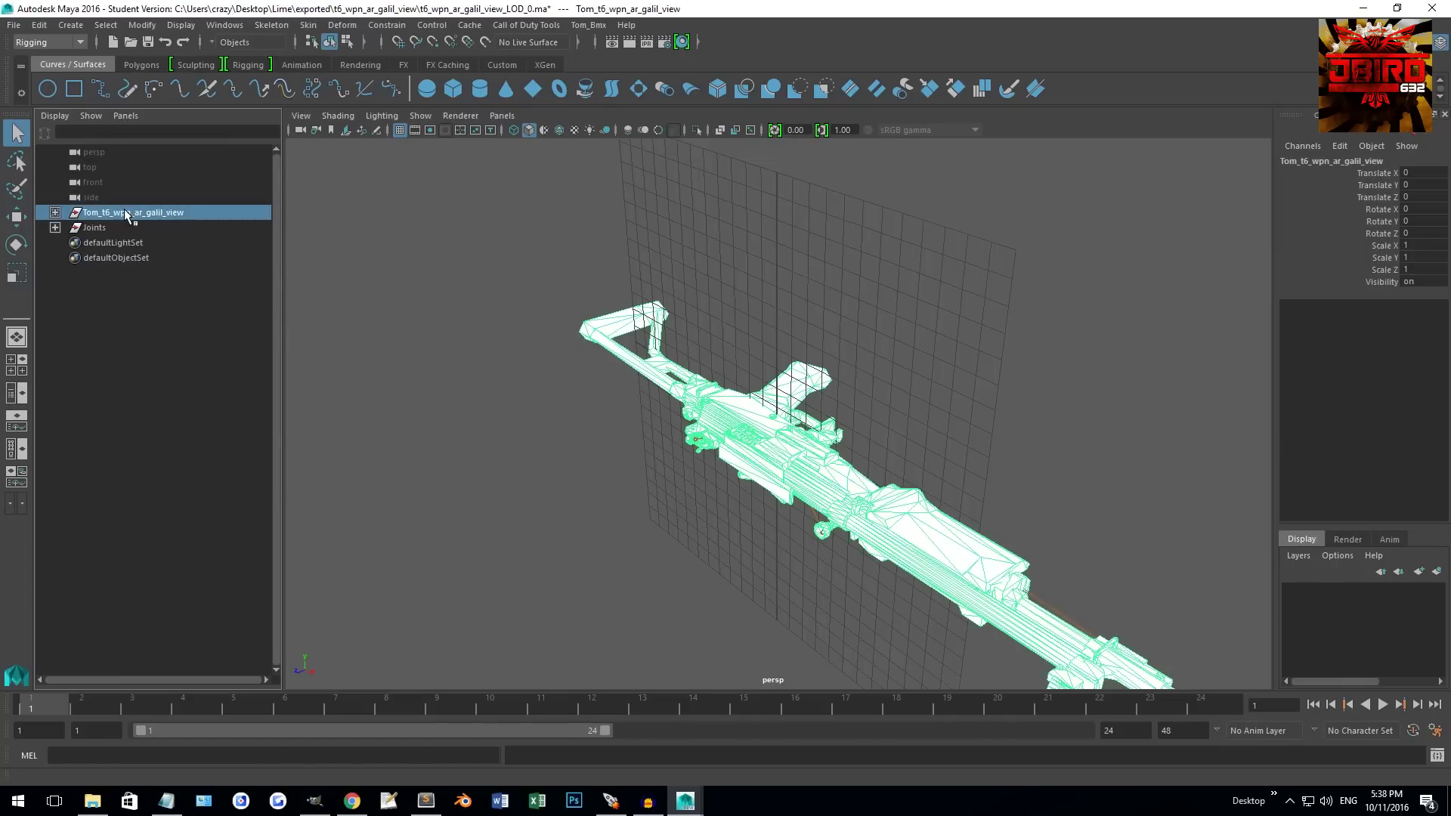
{"action": "left_click", "coordinate": [755, 253]}
{"action": "middle_click_drag", "start_coordinate": [755, 253], "coordinate": [757, 290], "text": "alt"}
{"action": "left_click_drag", "start_coordinate": [757, 290], "coordinate": [516, 311], "text": "alt"}
{"action": "left_click", "coordinate": [99, 214]}
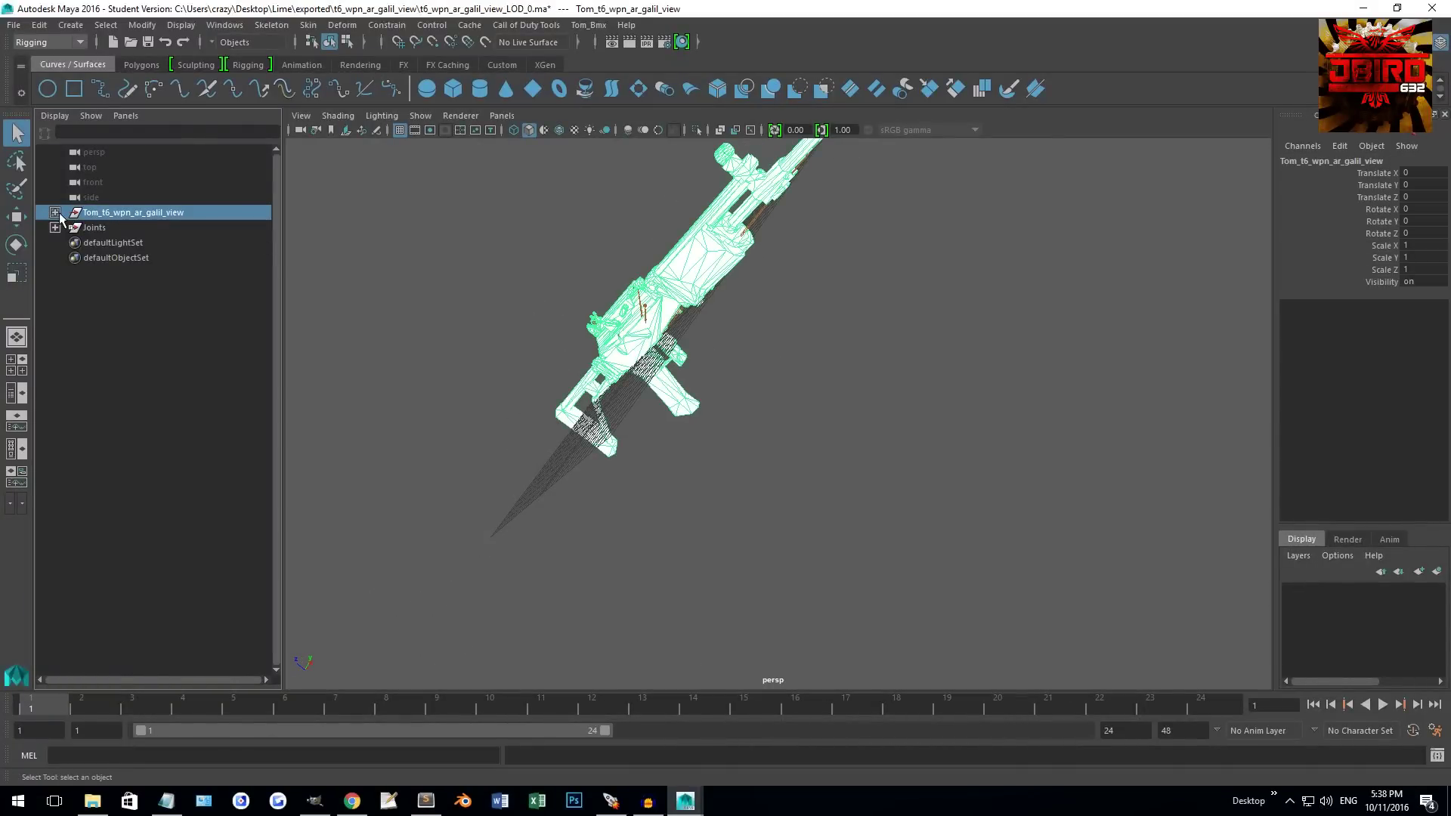
{"action": "left_click", "coordinate": [54, 212]}
{"action": "left_click", "coordinate": [136, 228]}
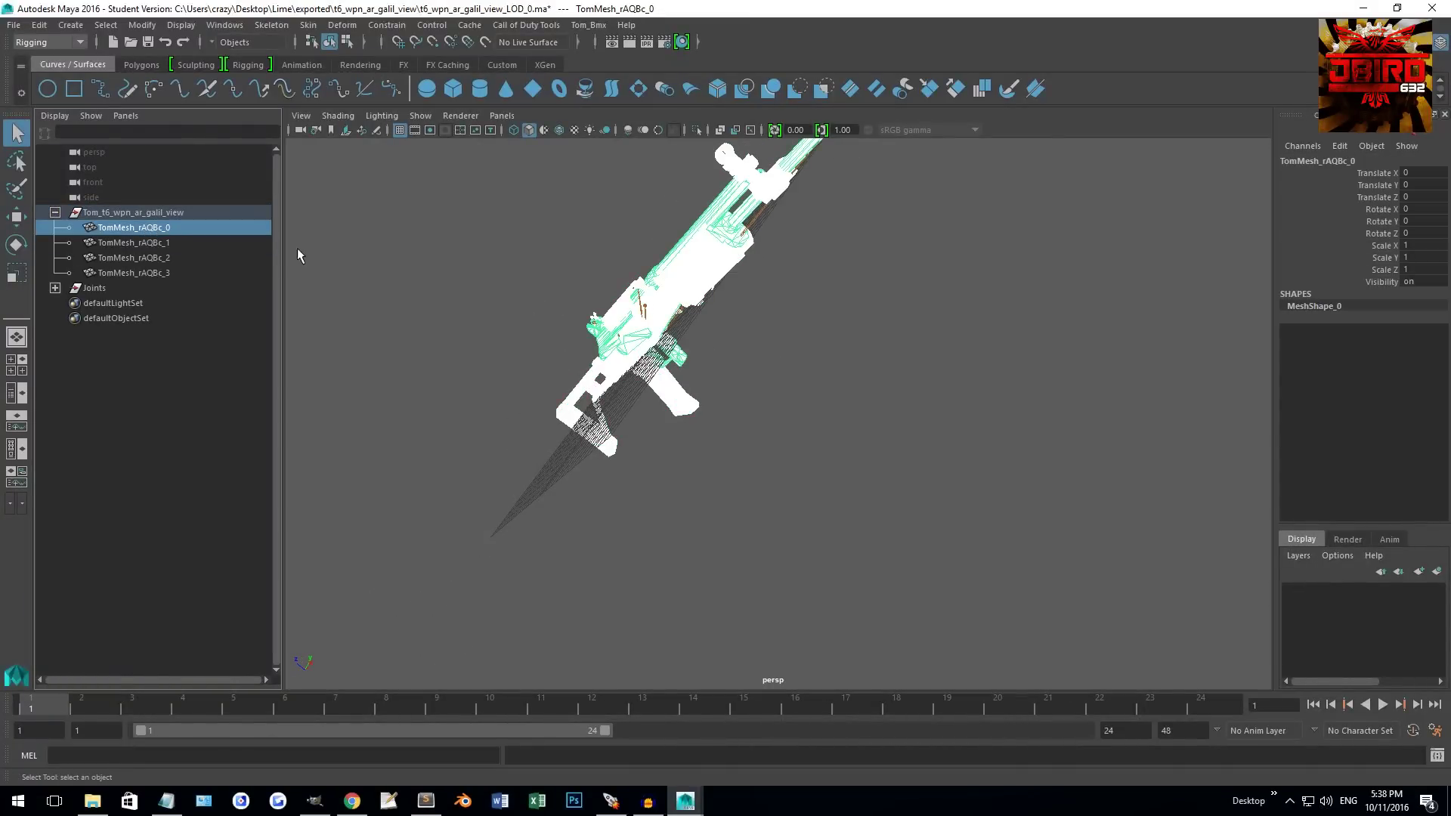
{"action": "left_click_drag", "start_coordinate": [592, 284], "coordinate": [490, 364], "text": "alt"}
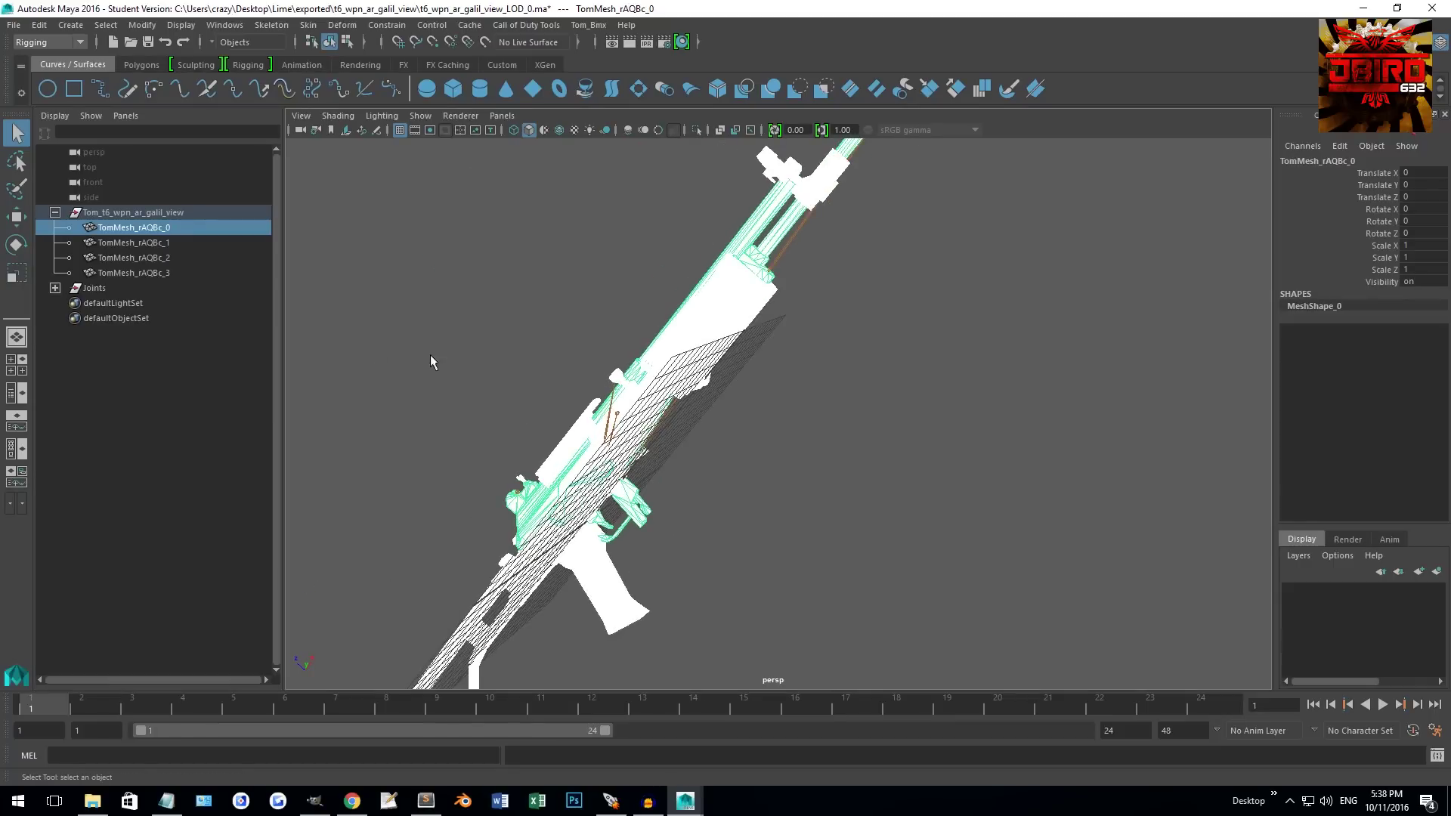
{"action": "left_click", "coordinate": [147, 246]}
{"action": "left_click", "coordinate": [154, 258]}
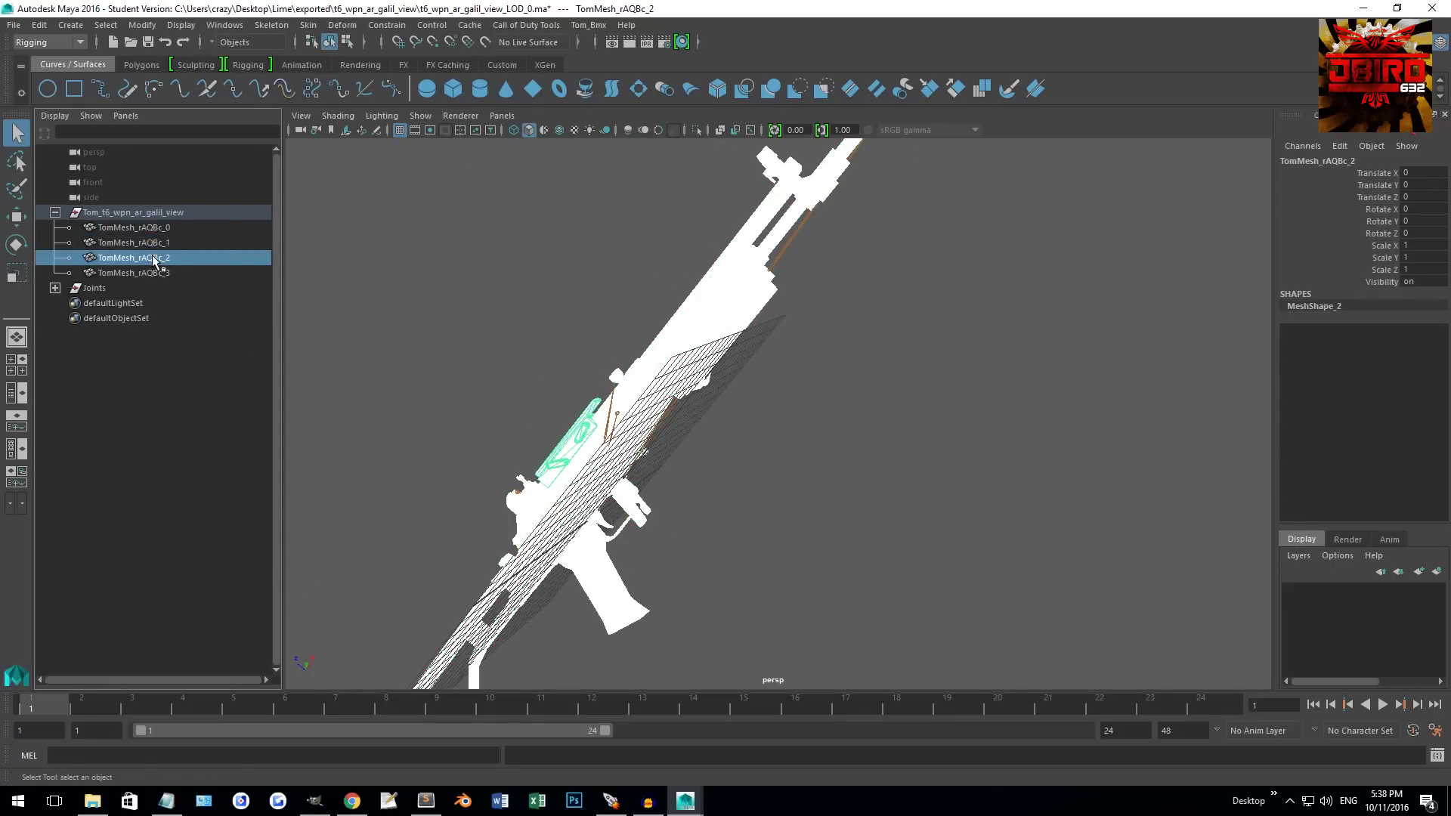
{"action": "left_click", "coordinate": [158, 272]}
Step: Expand the Joints hierarchy to show the child joints of j_gun, and display the rifle in wireframe
{"action": "left_click", "coordinate": [55, 289]}
{"action": "left_click", "coordinate": [70, 303]}
{"action": "left_click", "coordinate": [124, 319]}
{"action": "left_click_drag", "start_coordinate": [564, 355], "coordinate": [619, 368], "text": "alt"}
{"action": "key", "text": "w"}
{"action": "key", "text": "4"}
Step: Examine where the tag_brass, tag_rail, tag_sights and j_bolt joints sit on the rifle
{"action": "left_click", "coordinate": [154, 333]}
{"action": "left_click_drag", "start_coordinate": [755, 341], "coordinate": [713, 340], "text": "alt"}
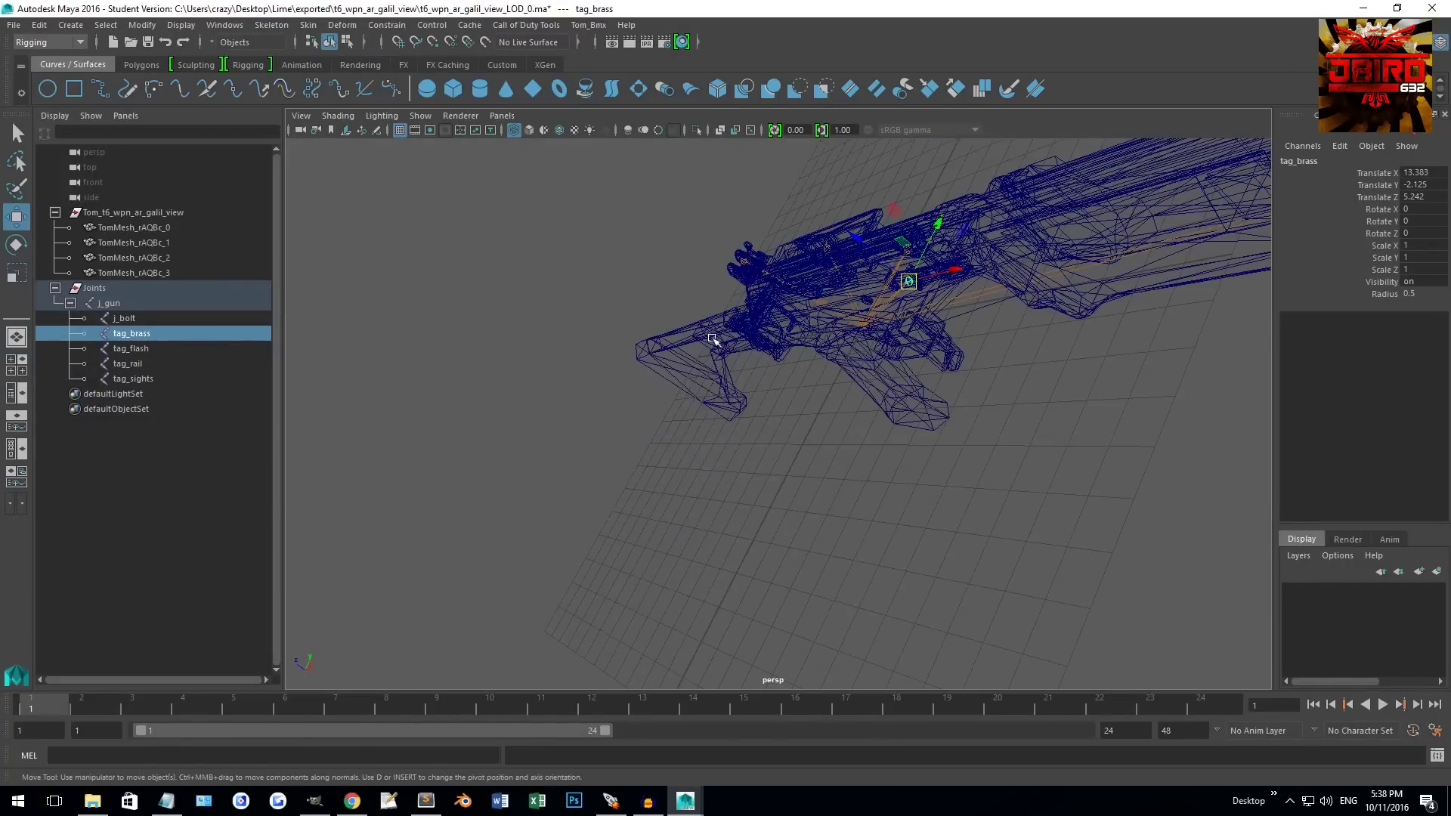
{"action": "left_click", "coordinate": [139, 364]}
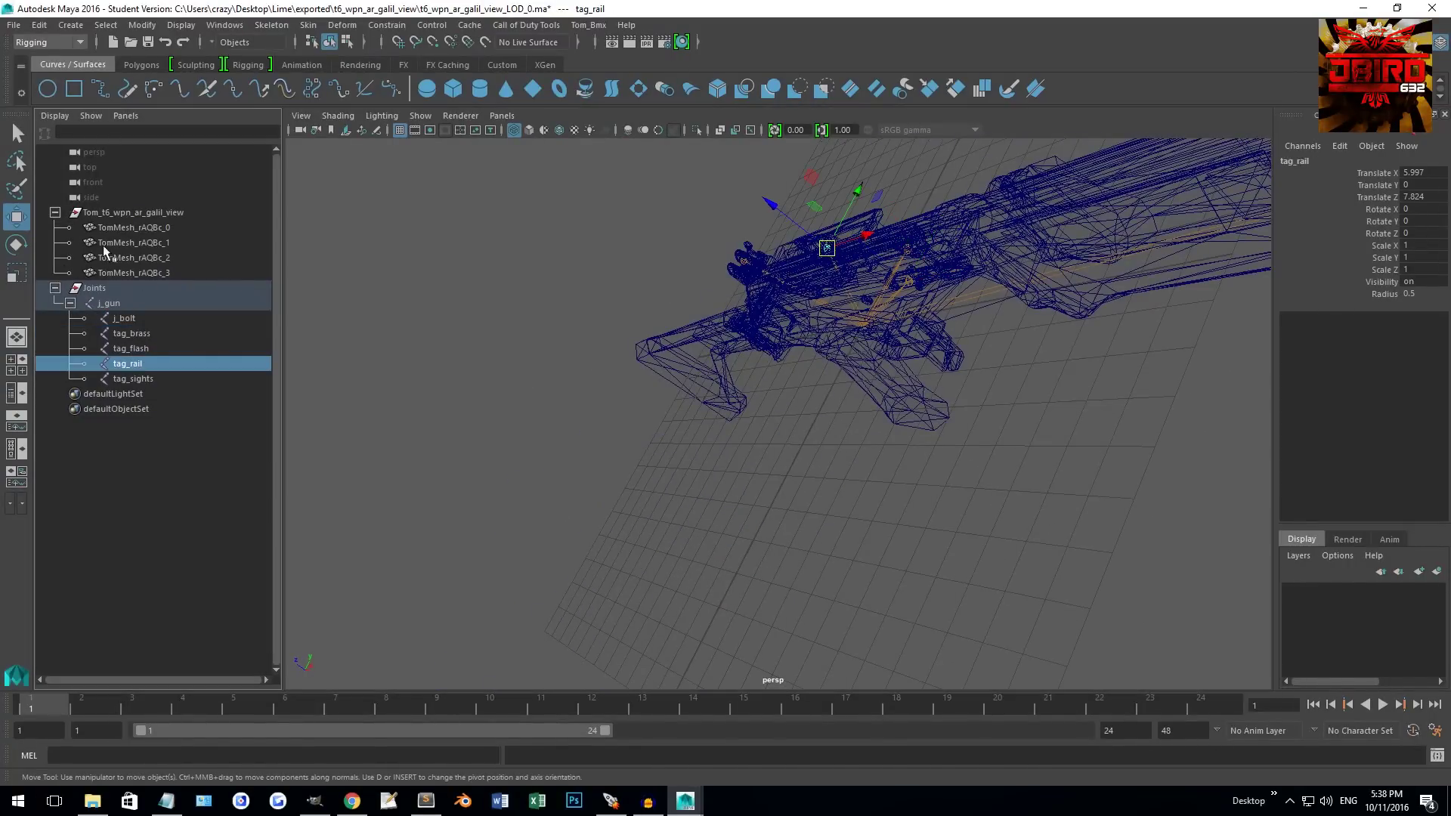
{"action": "left_click_drag", "start_coordinate": [531, 301], "coordinate": [657, 284], "text": "alt"}
{"action": "left_click", "coordinate": [136, 379]}
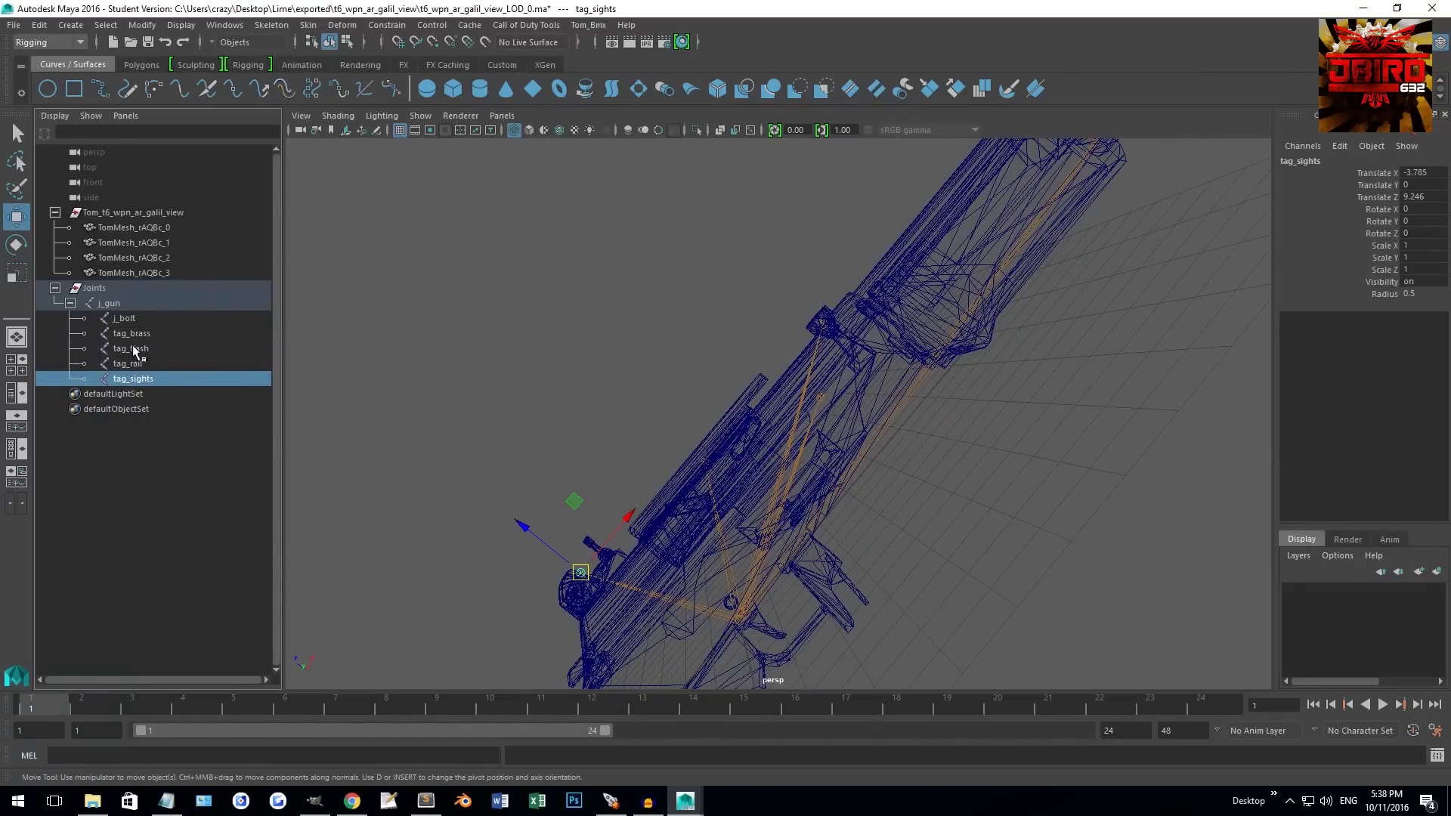
{"action": "left_click", "coordinate": [123, 318]}
{"action": "left_click_drag", "start_coordinate": [748, 321], "coordinate": [654, 314], "text": "alt"}
{"action": "left_click", "coordinate": [643, 318]}
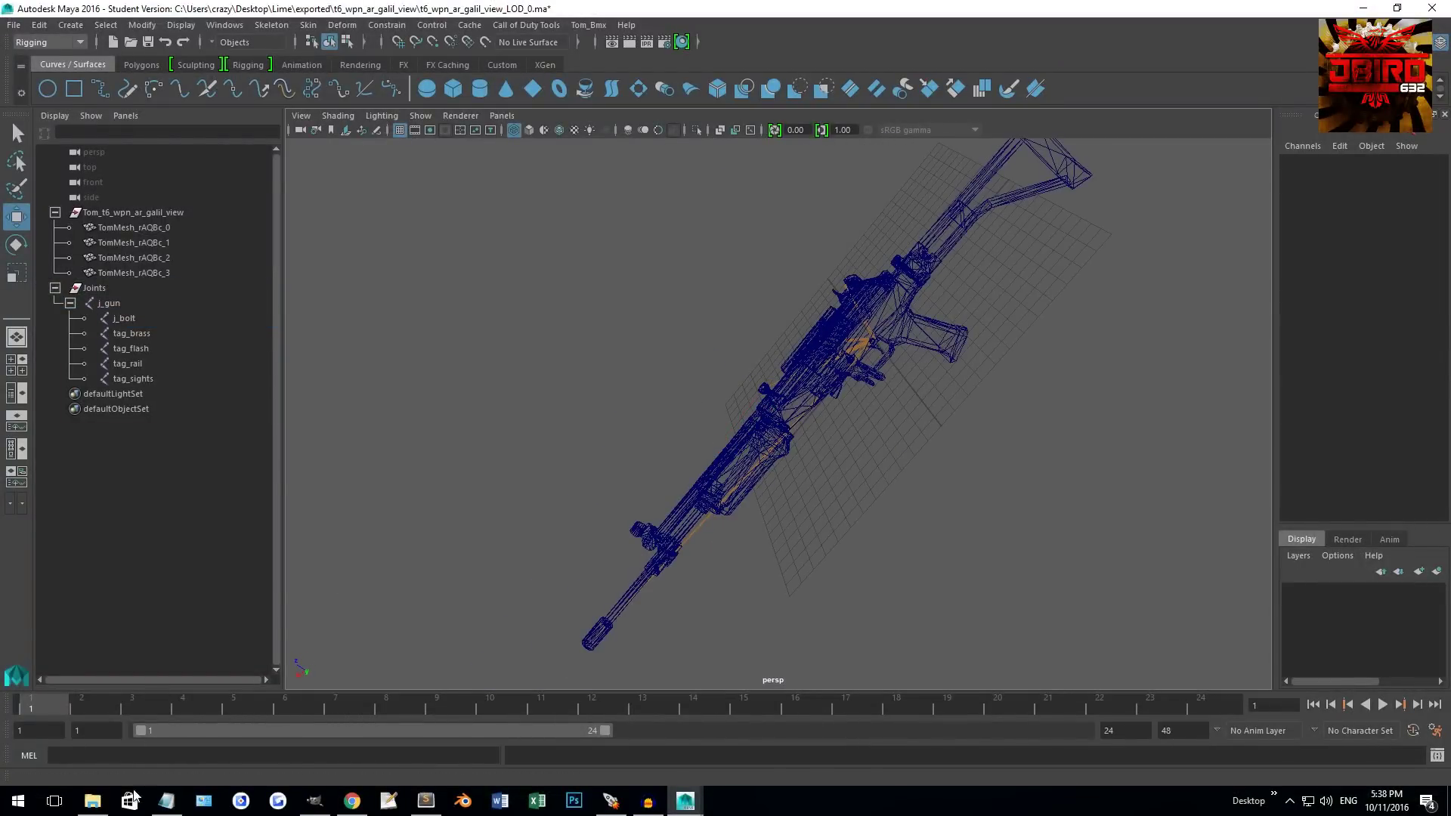
Step: Import t6_attach_mag_galil_view_LOD_0.ma from the t6_attach_mag_galil_view folder into the rifle scene
{"action": "left_click", "coordinate": [92, 800]}
{"action": "left_click", "coordinate": [799, 289]}
{"action": "double_click", "coordinate": [800, 292]}
{"action": "left_click", "coordinate": [809, 297]}
{"action": "left_click_drag", "start_coordinate": [809, 297], "coordinate": [540, 305]}
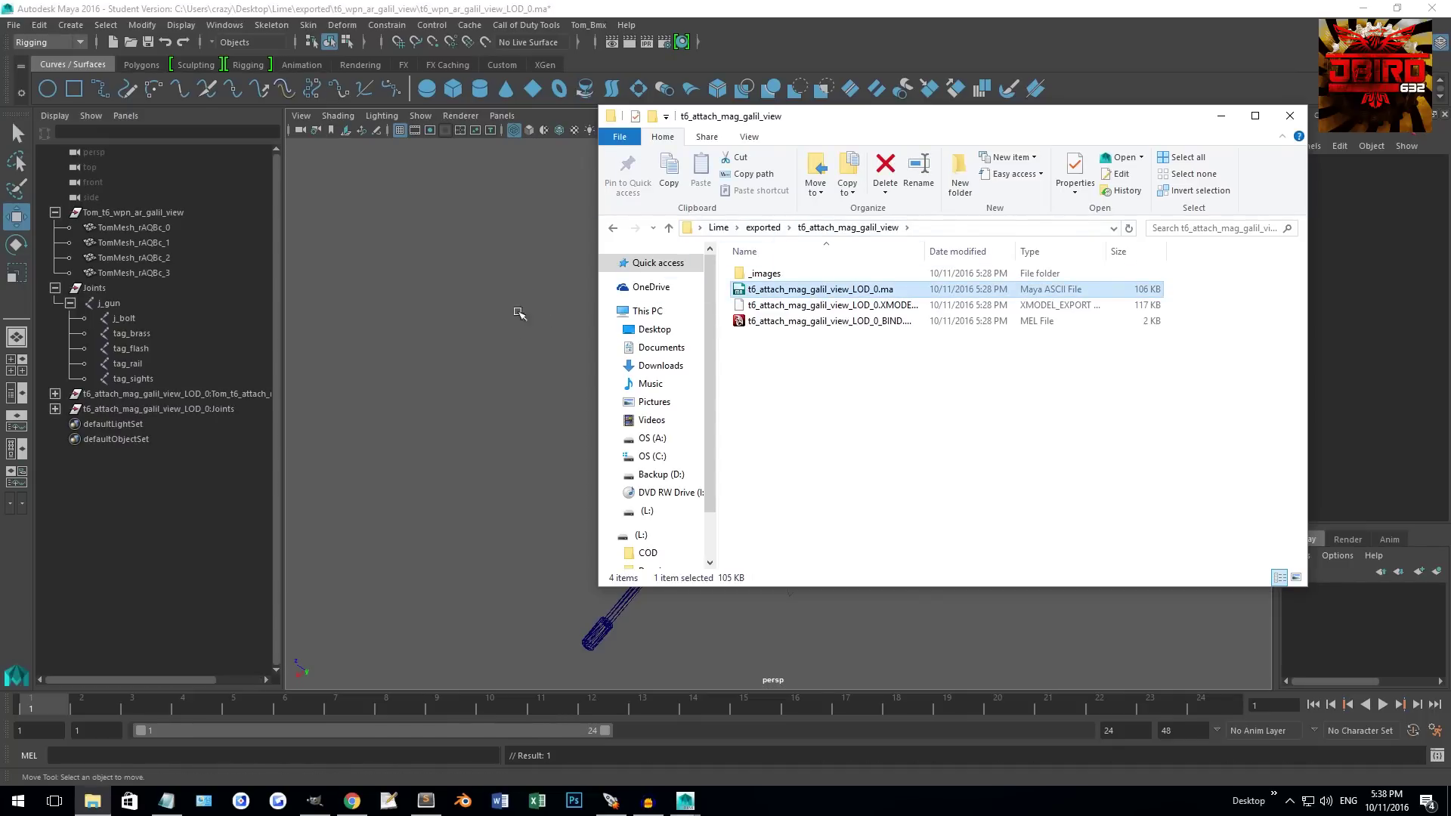
{"action": "left_click", "coordinate": [505, 330]}
{"action": "key", "text": "f"}
{"action": "left_click_drag", "start_coordinate": [941, 333], "coordinate": [609, 423], "text": "alt"}
Step: Expand the imported magazine groups and strip the file prefix from the root joint, renaming it tag_clip
{"action": "left_click", "coordinate": [55, 394]}
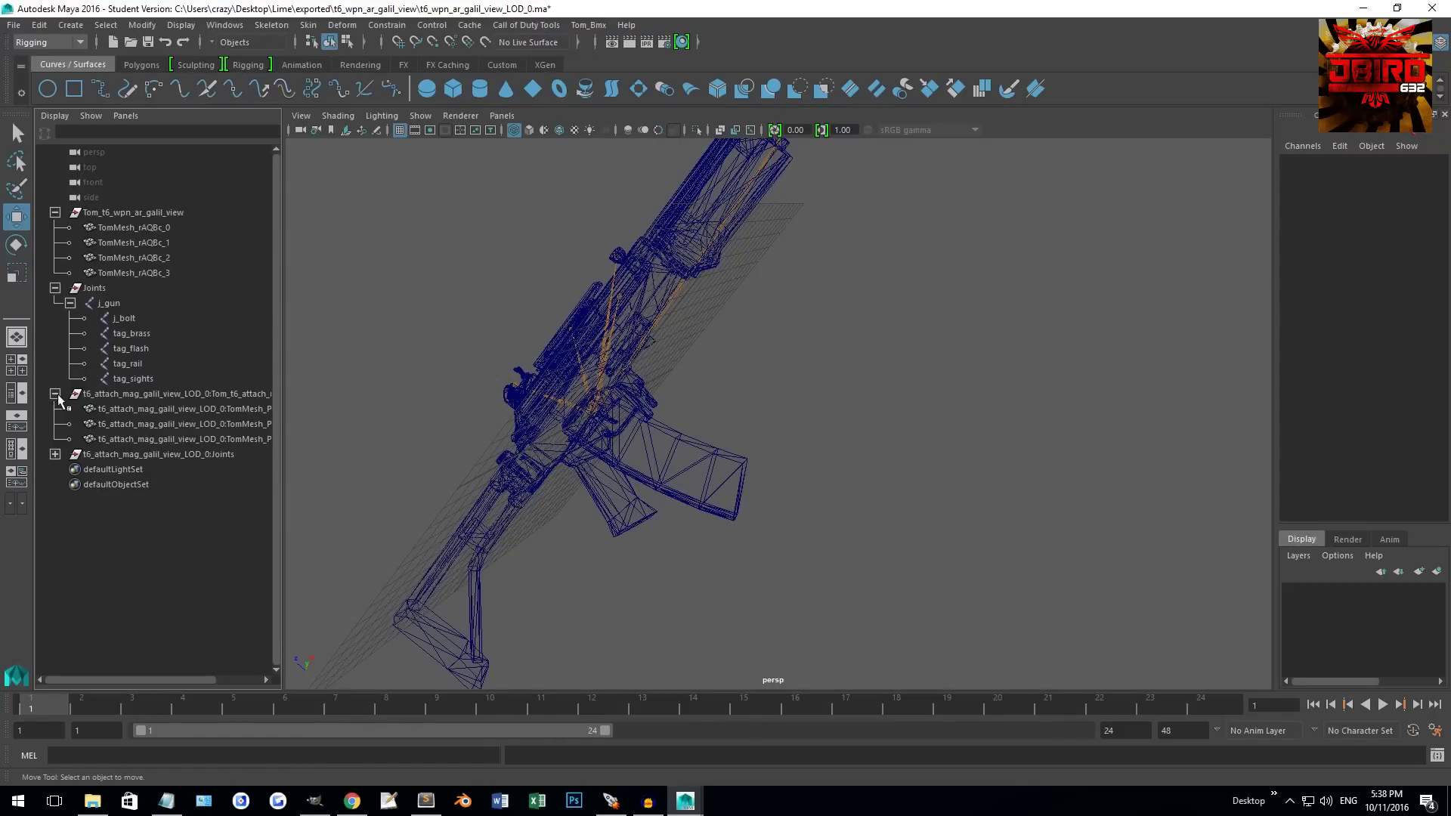
{"action": "left_click", "coordinate": [55, 454]}
{"action": "left_click", "coordinate": [139, 469]}
{"action": "double_click", "coordinate": [134, 470]}
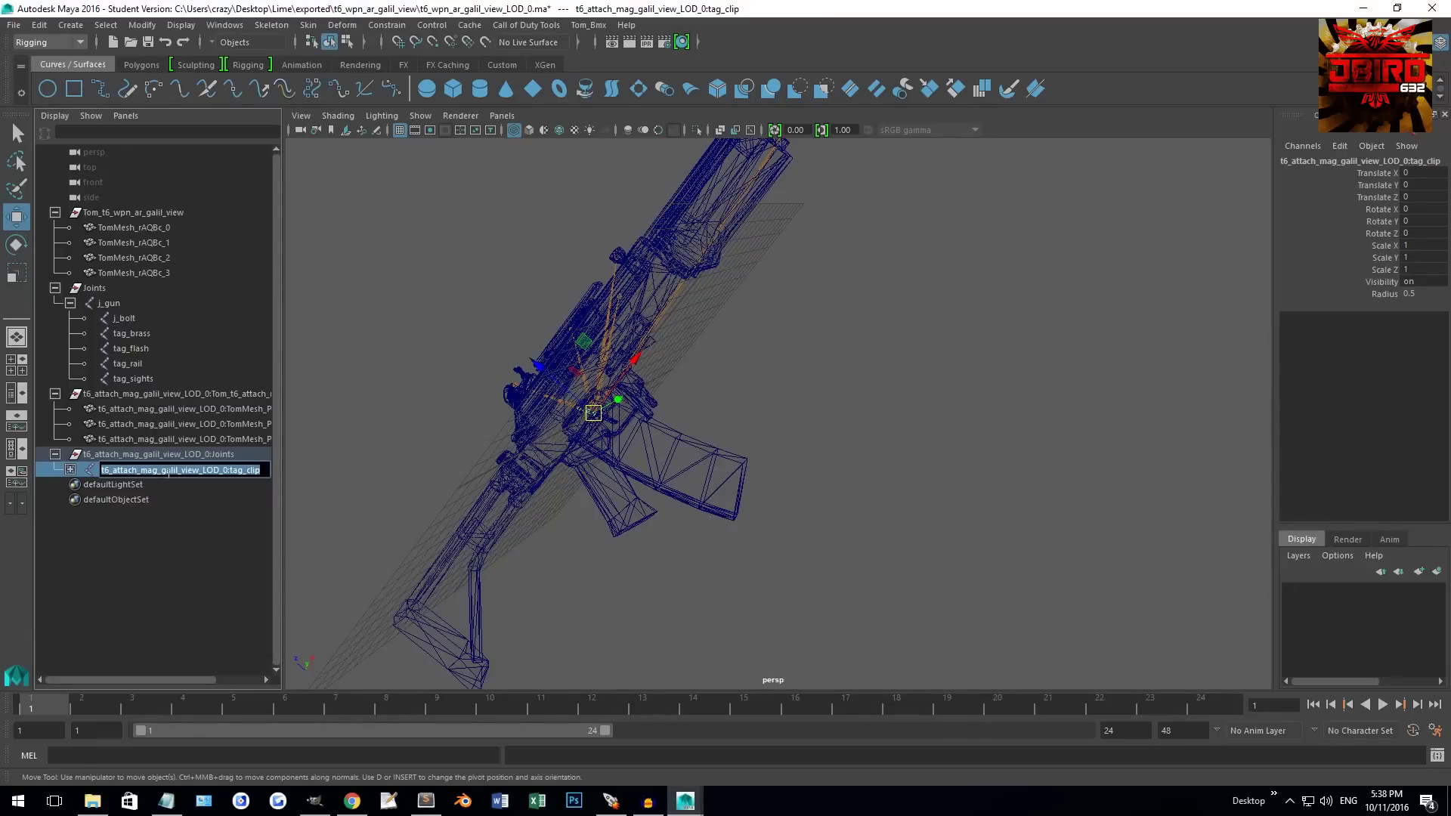
{"action": "left_click", "coordinate": [56, 455]}
{"action": "left_click", "coordinate": [55, 454]}
{"action": "double_click", "coordinate": [185, 470]}
{"action": "left_click", "coordinate": [200, 470]}
{"action": "left_click_drag", "start_coordinate": [231, 474], "coordinate": [76, 465]}
{"action": "key", "text": "BackSpace"}
{"action": "key", "text": "Return"}
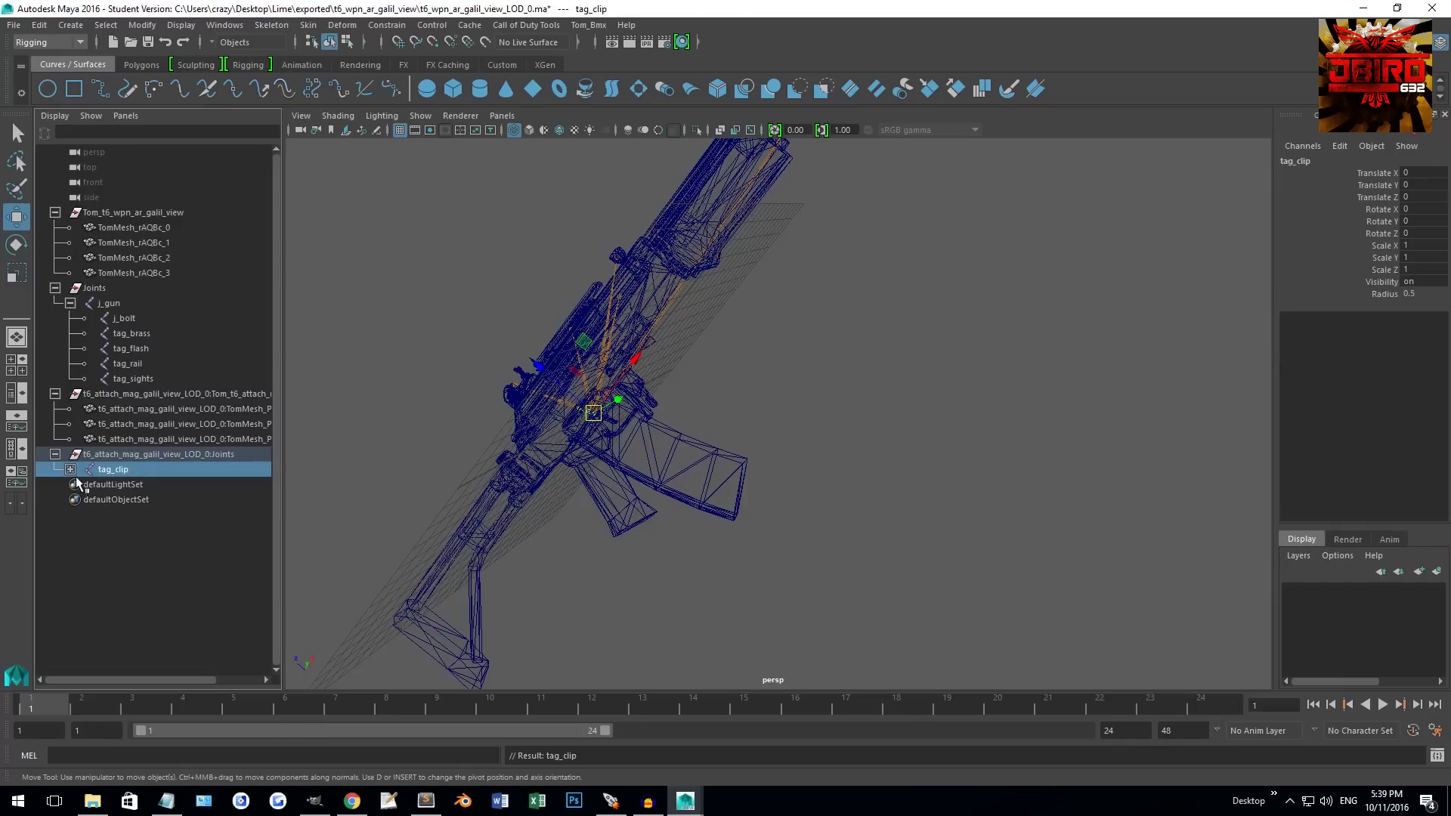
Step: Rename the child joint under tag_clip to tag_bullet by removing its file prefix
{"action": "left_click", "coordinate": [71, 469]}
{"action": "left_click", "coordinate": [188, 485]}
{"action": "double_click", "coordinate": [241, 485]}
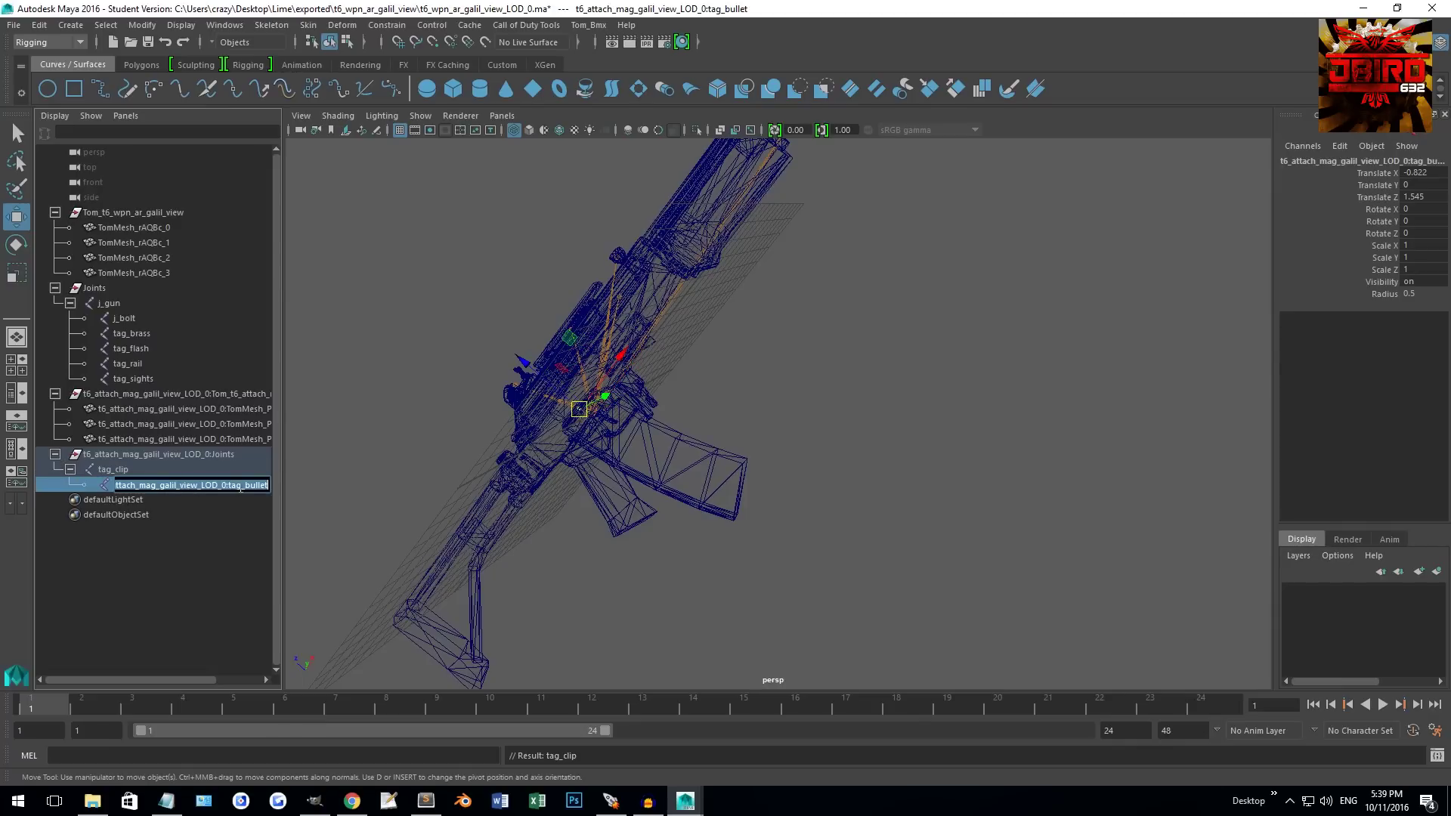
{"action": "left_click_drag", "start_coordinate": [232, 487], "coordinate": [117, 487]}
{"action": "key", "text": "BackSpace"}
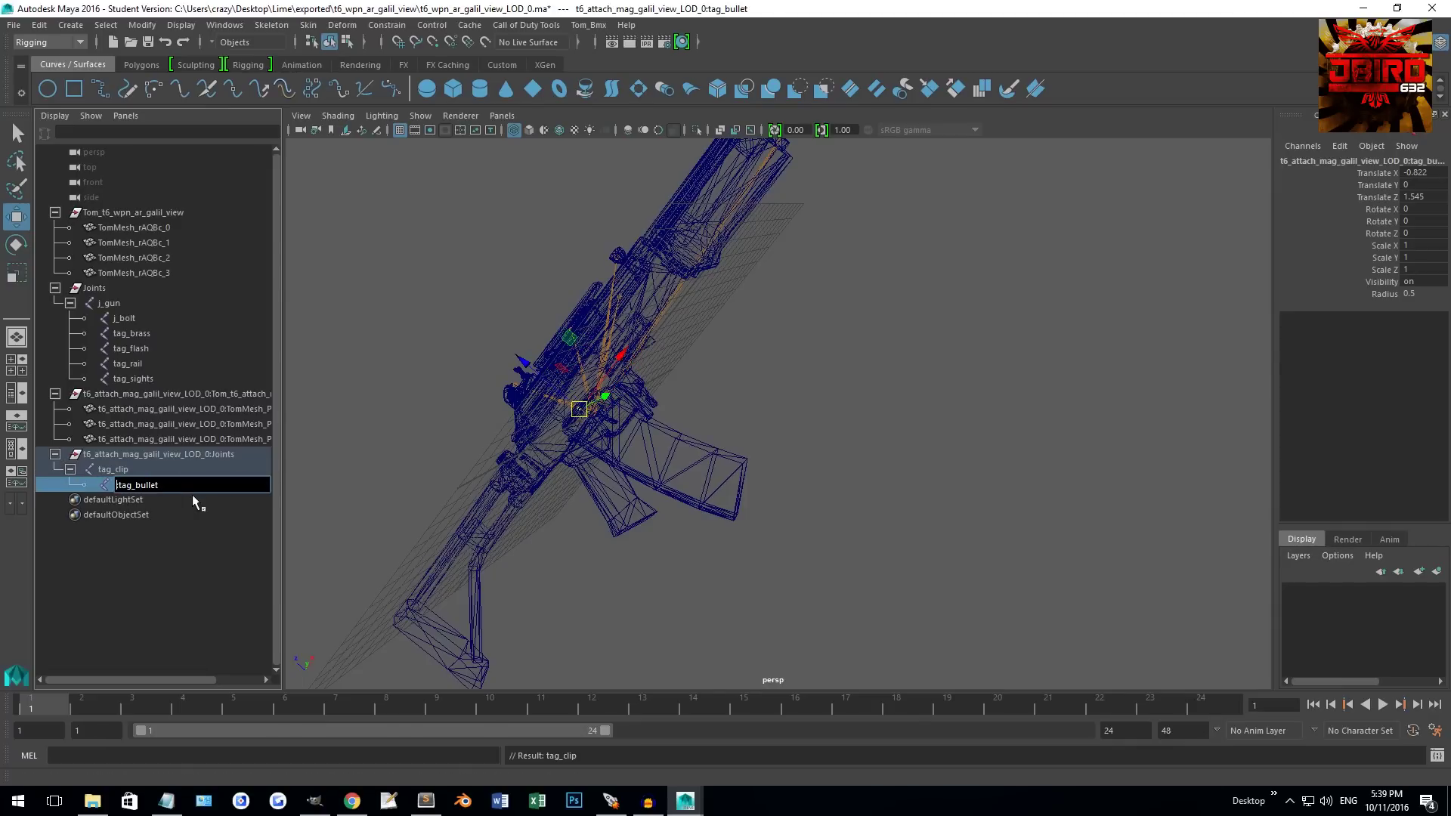
{"action": "key", "text": "Return"}
Step: Parent tag_clip under the rifle's j_gun joint and delete the emptied magazine Joints group
{"action": "left_click", "coordinate": [124, 469]}
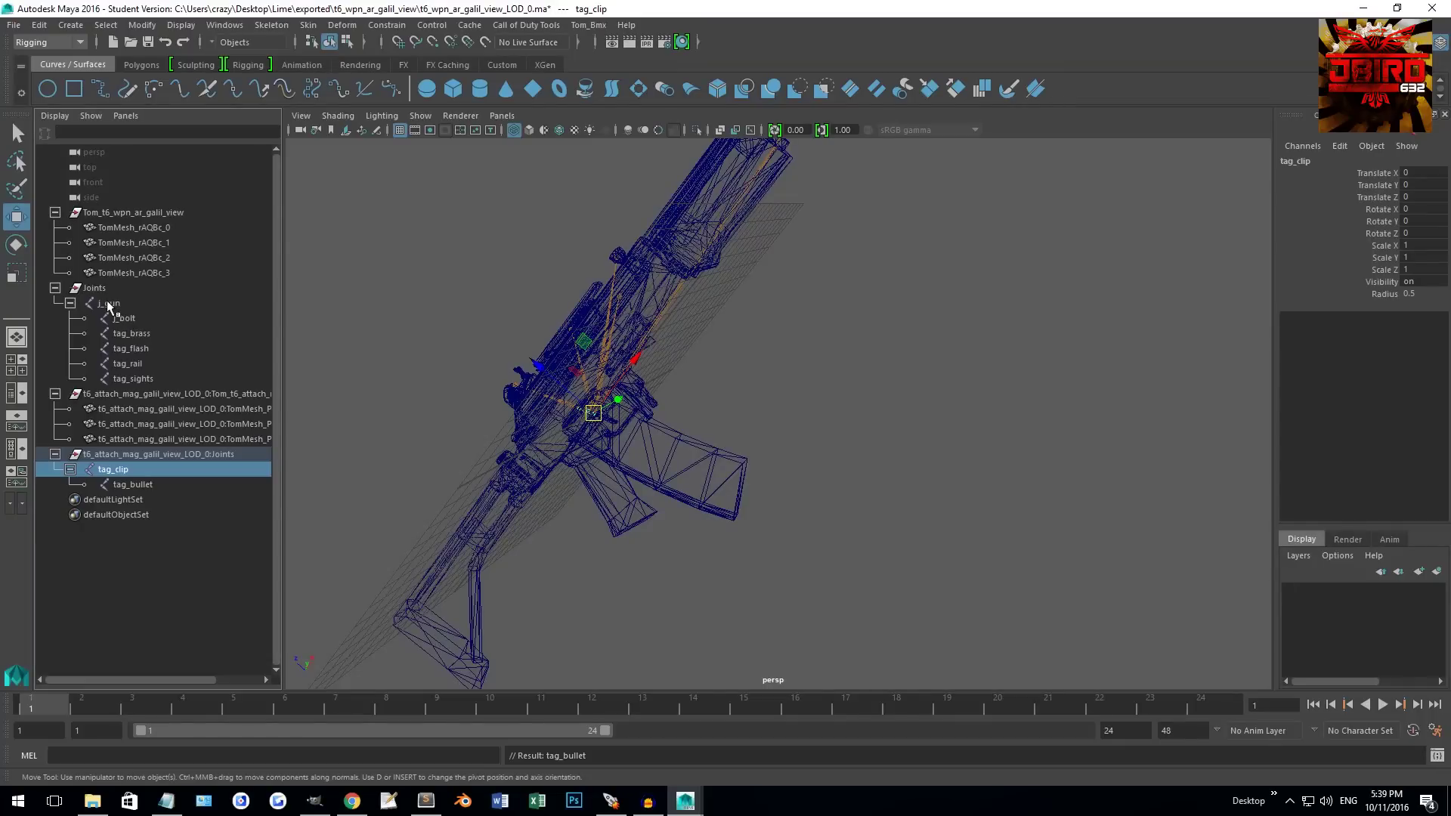
{"action": "middle_click_drag", "start_coordinate": [117, 474], "coordinate": [114, 298]}
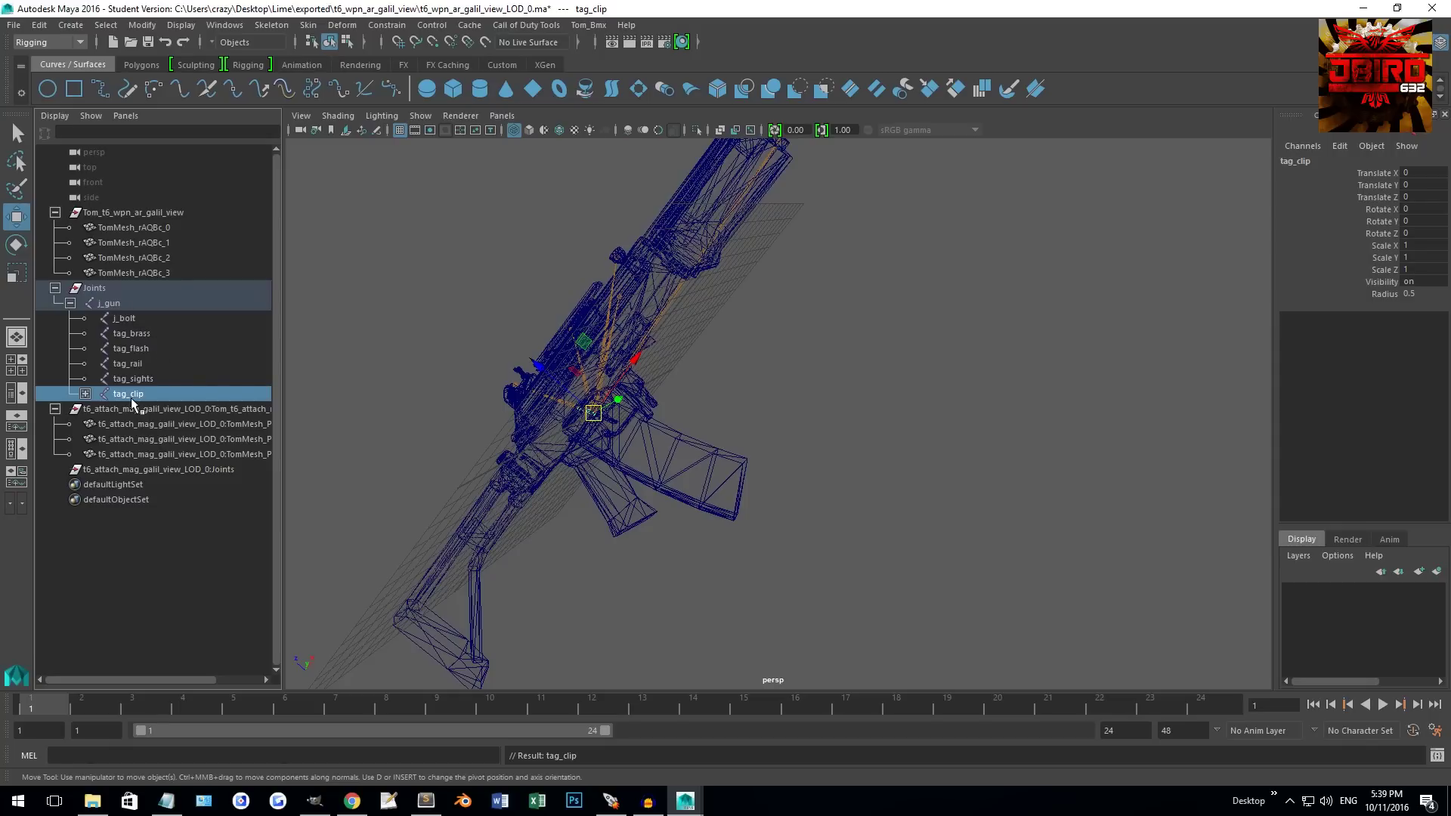
{"action": "left_click", "coordinate": [85, 394]}
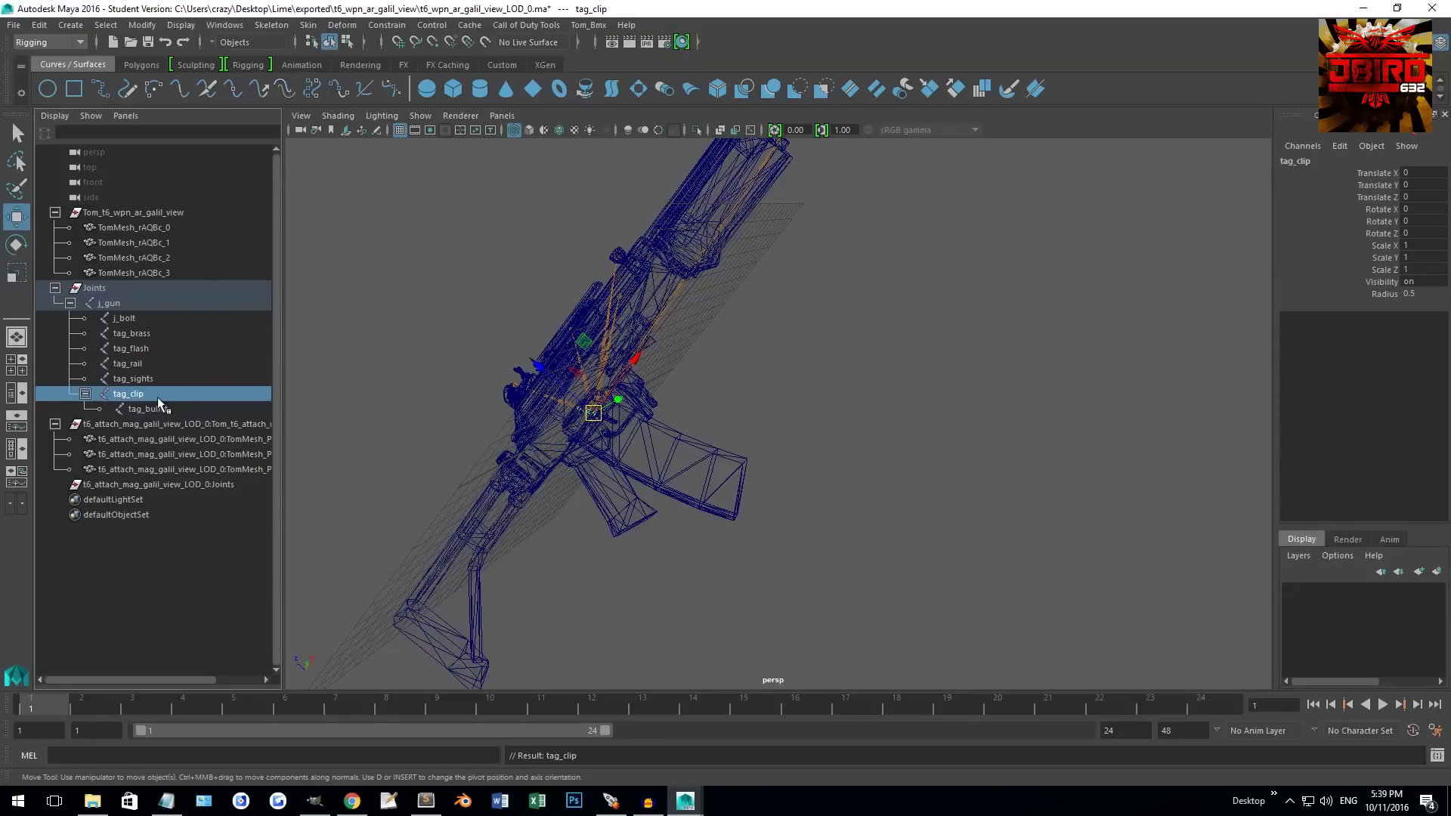
{"action": "left_click_drag", "start_coordinate": [705, 393], "coordinate": [710, 388], "text": "alt"}
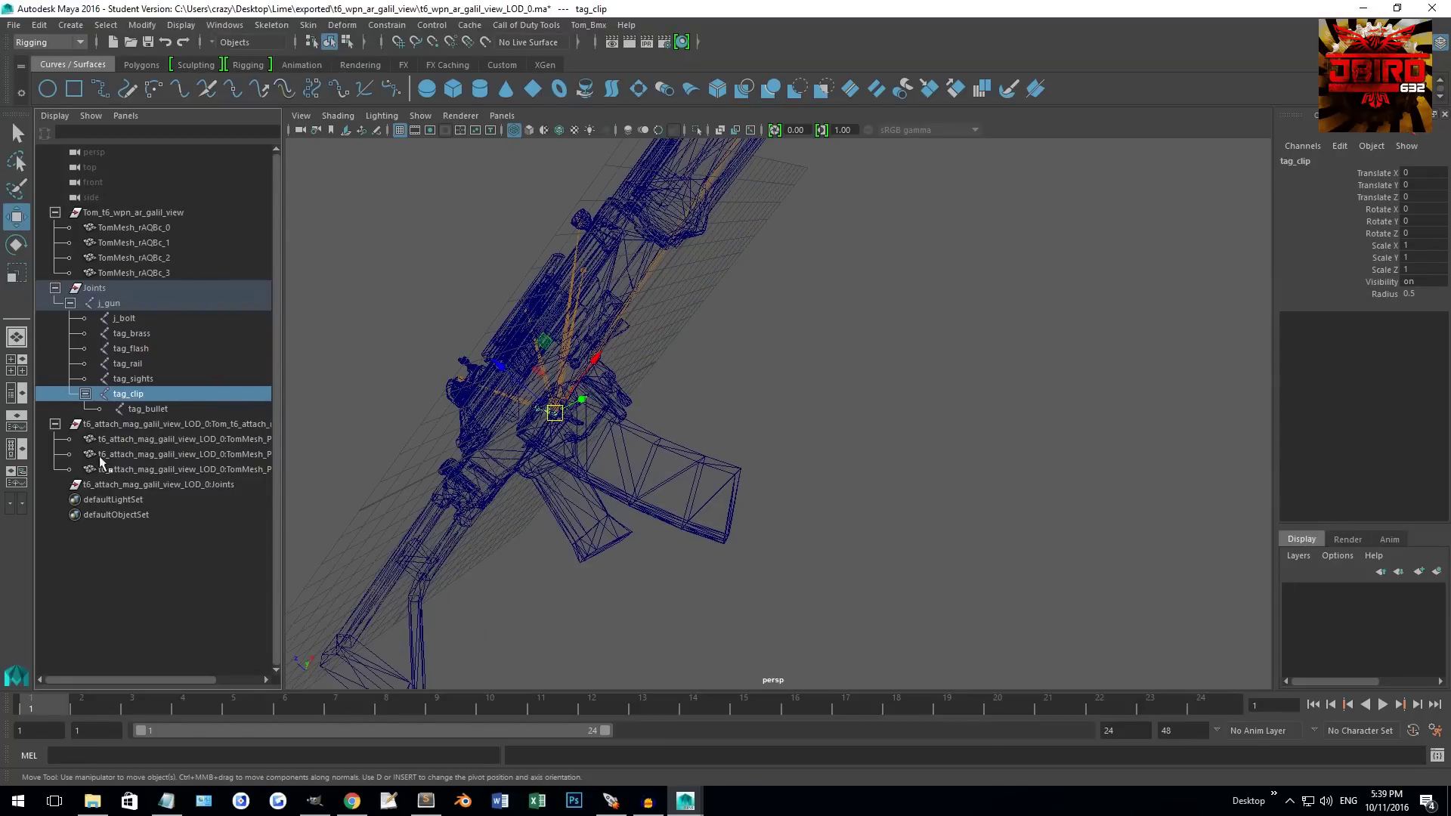
{"action": "left_click", "coordinate": [121, 485]}
{"action": "key", "text": "Delete"}
Step: Move the three imported magazine meshes into the Tom_t6_wpn_ar_galil_view group and delete the emptied magazine mesh group
{"action": "left_click", "coordinate": [149, 426]}
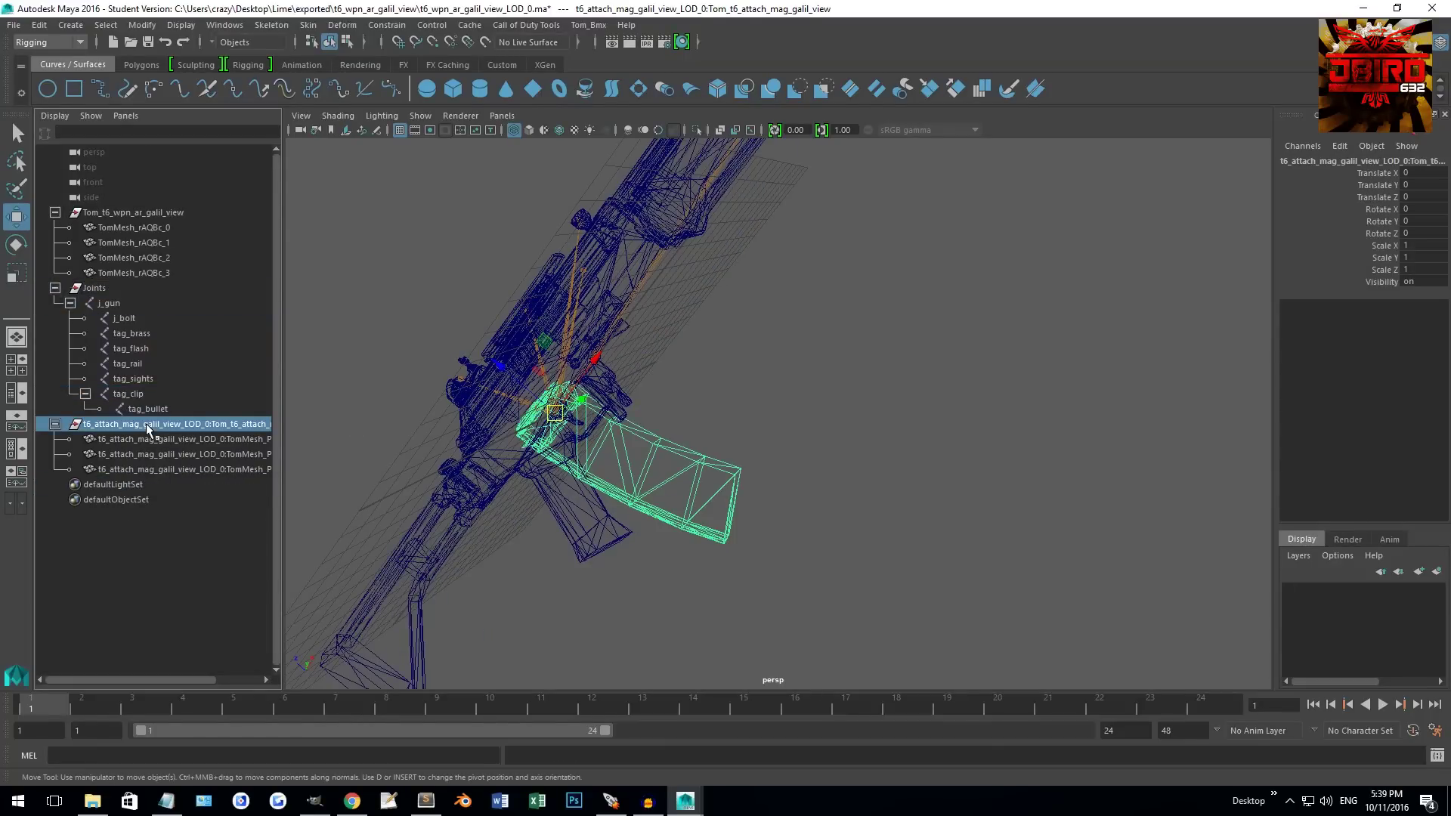
{"action": "left_click", "coordinate": [151, 439]}
{"action": "left_click", "coordinate": [176, 470], "text": "shift"}
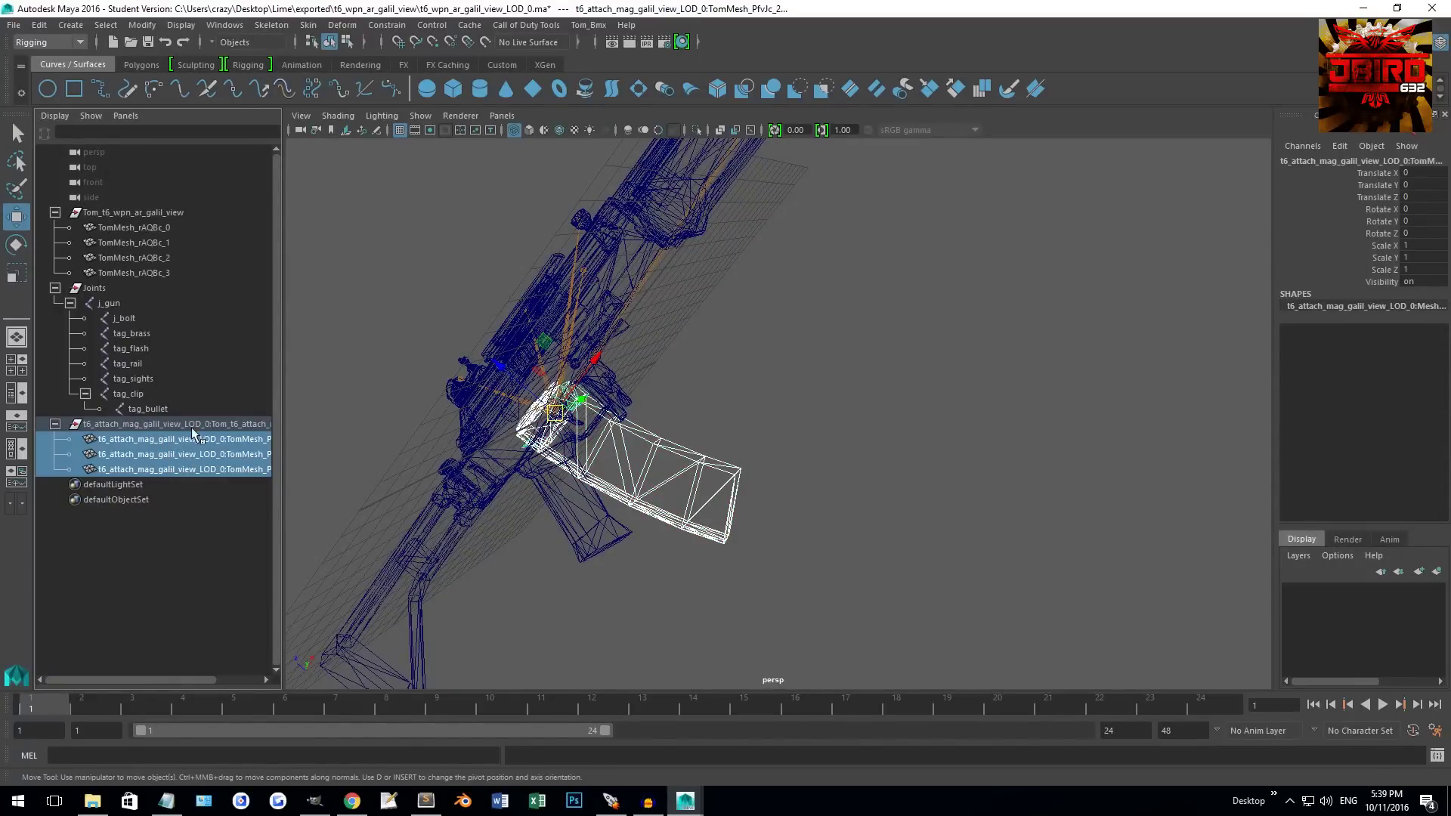
{"action": "middle_click_drag", "start_coordinate": [185, 439], "coordinate": [152, 214]}
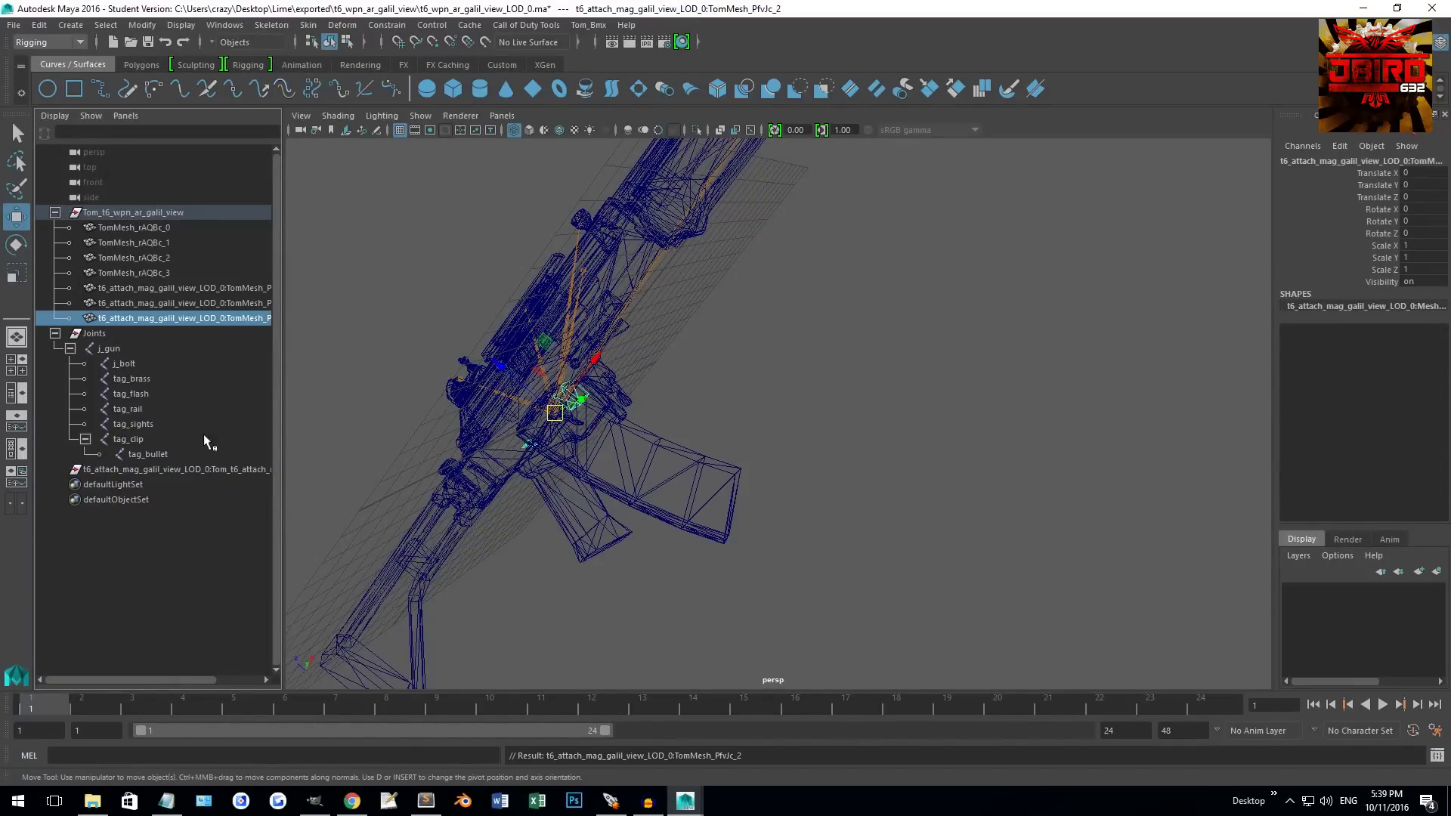
{"action": "left_click", "coordinate": [210, 466]}
{"action": "key", "text": "Delete"}
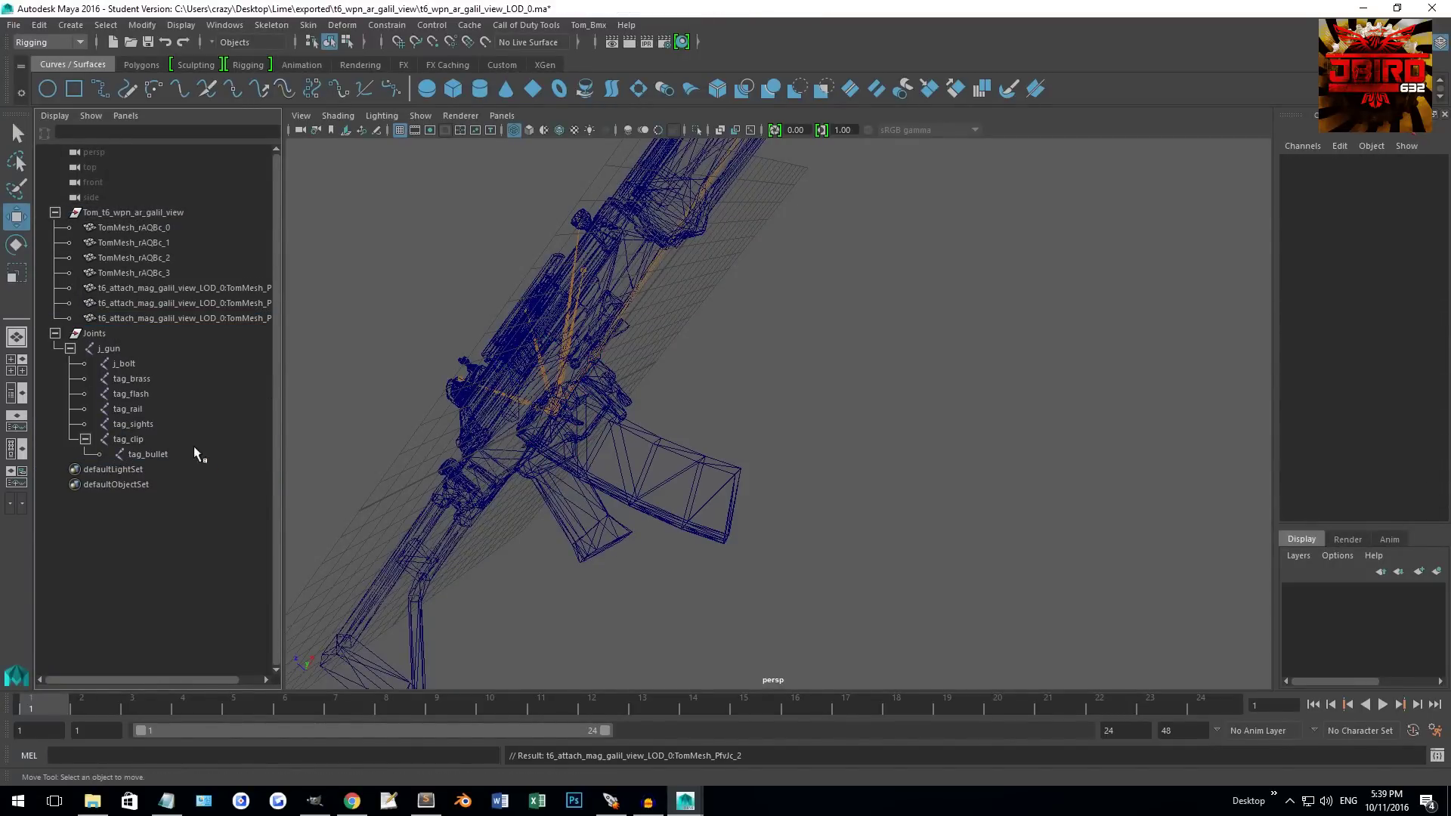
Step: Create a new perspective camera view and frame the rifle's magazine area from the side
{"action": "left_click", "coordinate": [198, 290]}
{"action": "left_click_drag", "start_coordinate": [431, 423], "coordinate": [725, 359], "text": "alt"}
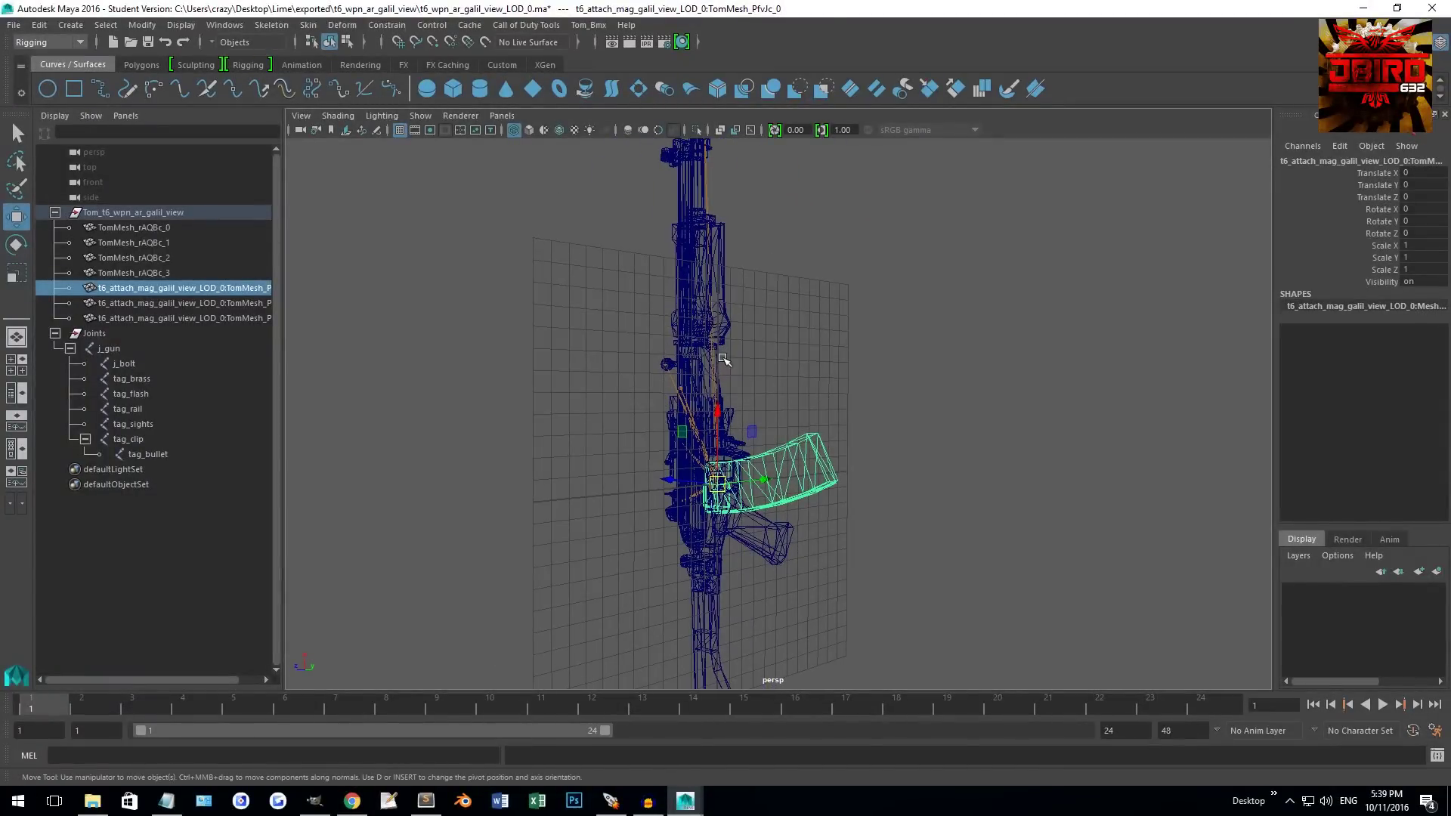
{"action": "left_click", "coordinate": [502, 116]}
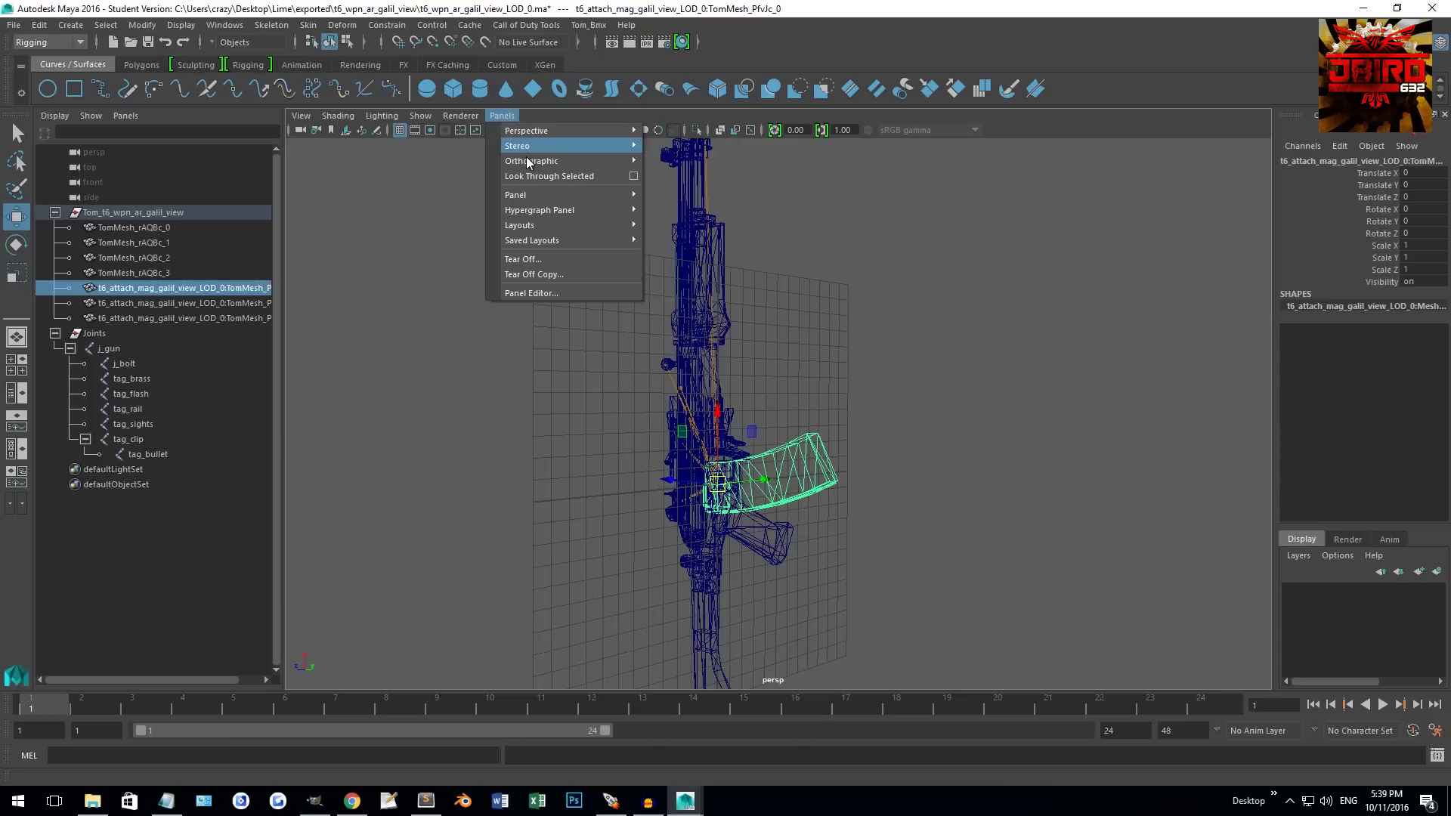
{"action": "mouse_move", "coordinate": [550, 130]}
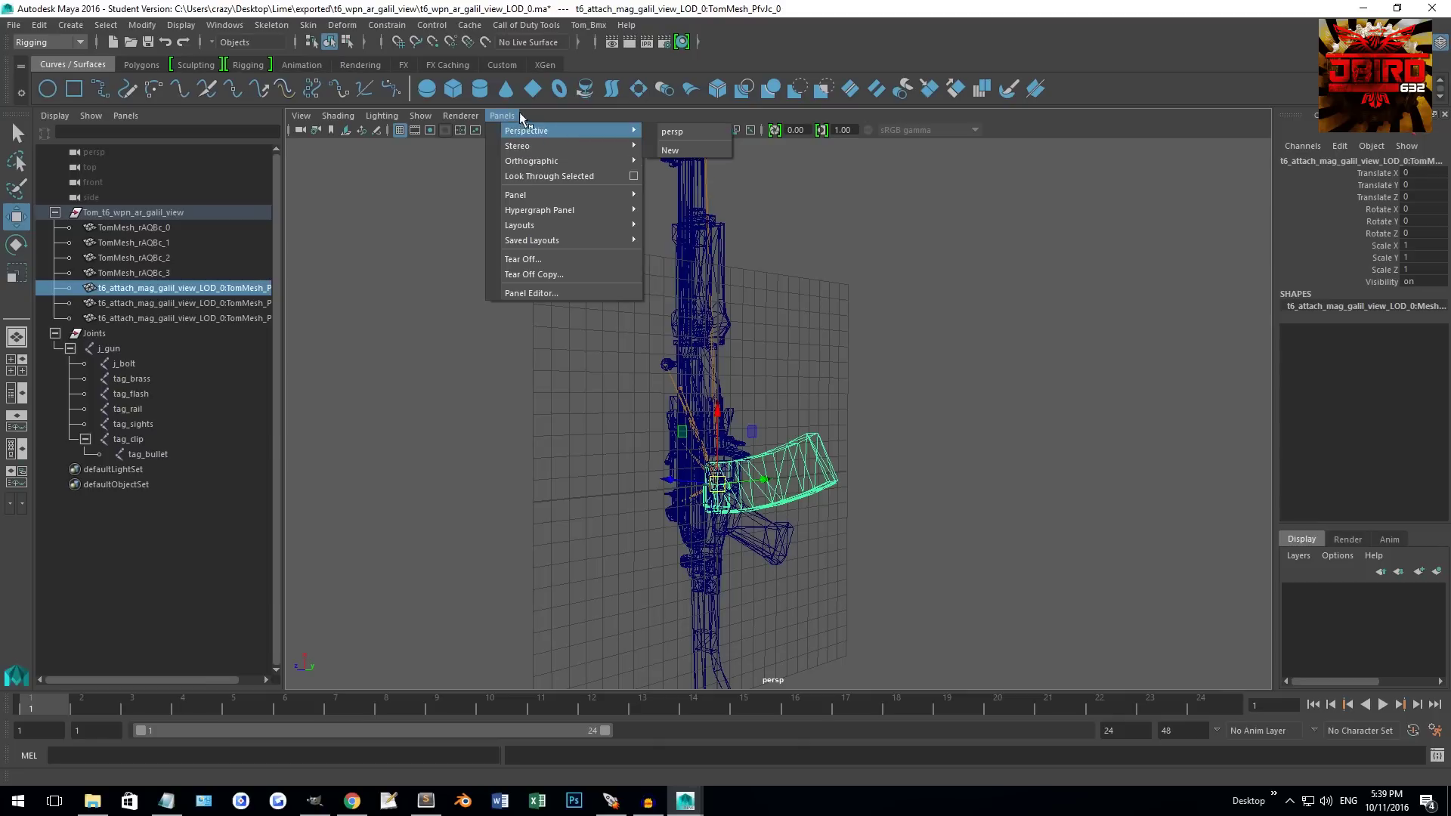
{"action": "left_click", "coordinate": [680, 150]}
{"action": "left_click_drag", "start_coordinate": [903, 341], "coordinate": [659, 340], "text": "alt"}
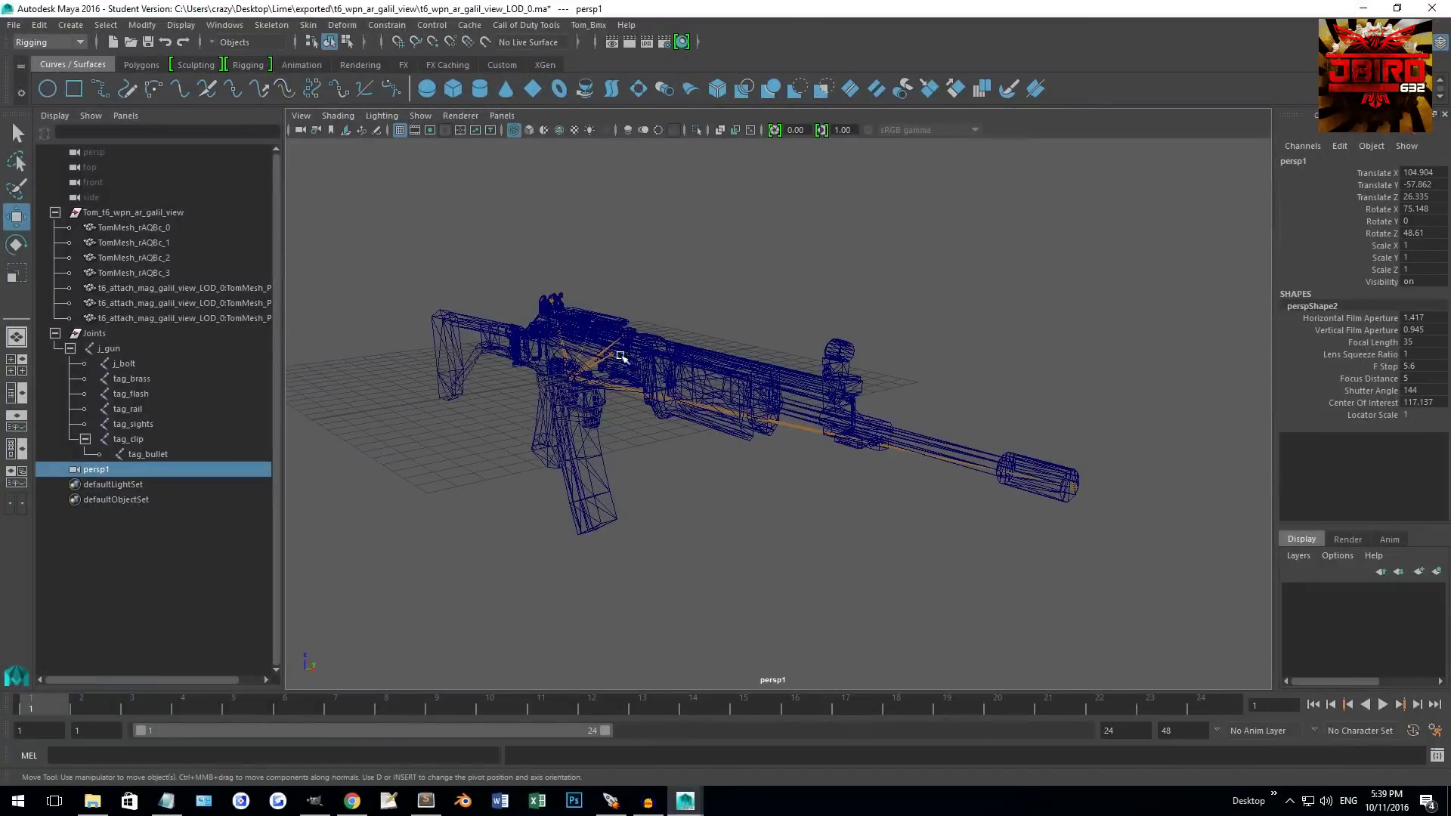
{"action": "scroll", "coordinate": [804, 406], "scroll_direction": "up", "scroll_amount": 2}
{"action": "left_click_drag", "start_coordinate": [643, 402], "coordinate": [718, 418], "text": "alt"}
{"action": "scroll", "coordinate": [786, 468], "scroll_direction": "up", "scroll_amount": 2}
{"action": "left_click_drag", "start_coordinate": [786, 467], "coordinate": [445, 422], "text": "alt"}
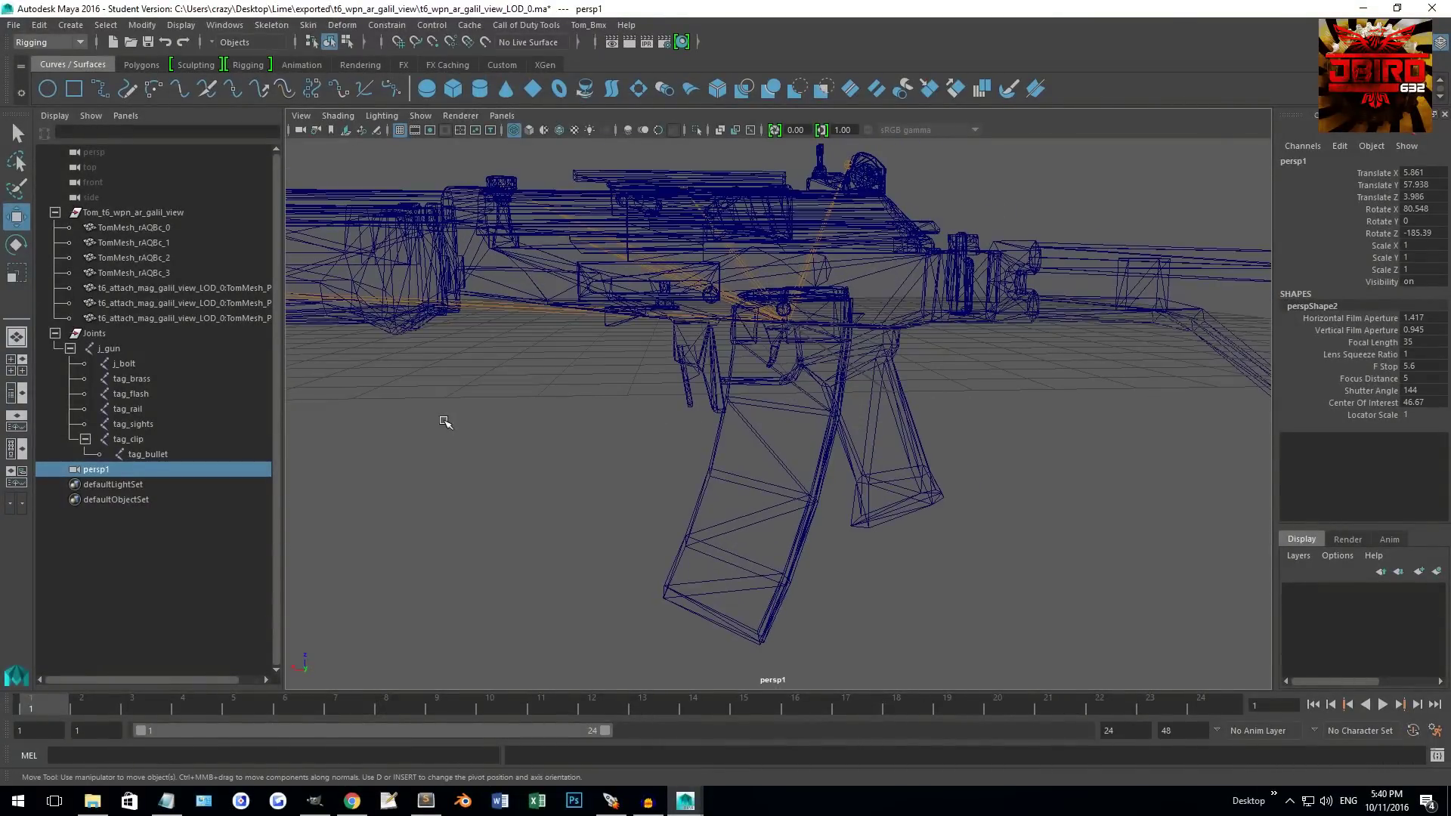
Step: Bind the first and third magazine meshes, excluding the bullet mesh, to the tag_clip joint with Bind Skin
{"action": "left_click", "coordinate": [125, 441]}
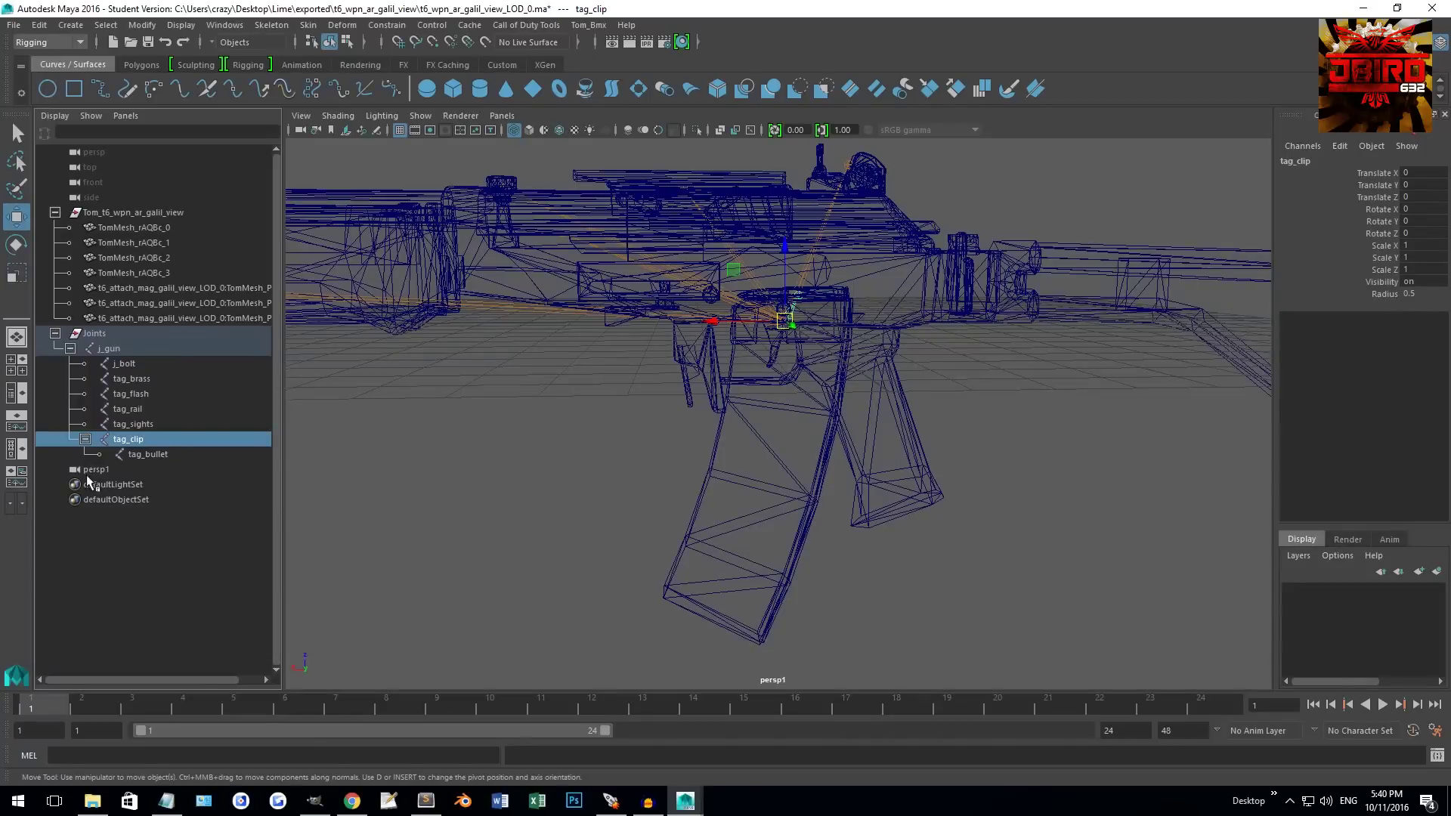
{"action": "left_click", "coordinate": [115, 288]}
{"action": "left_click", "coordinate": [181, 303]}
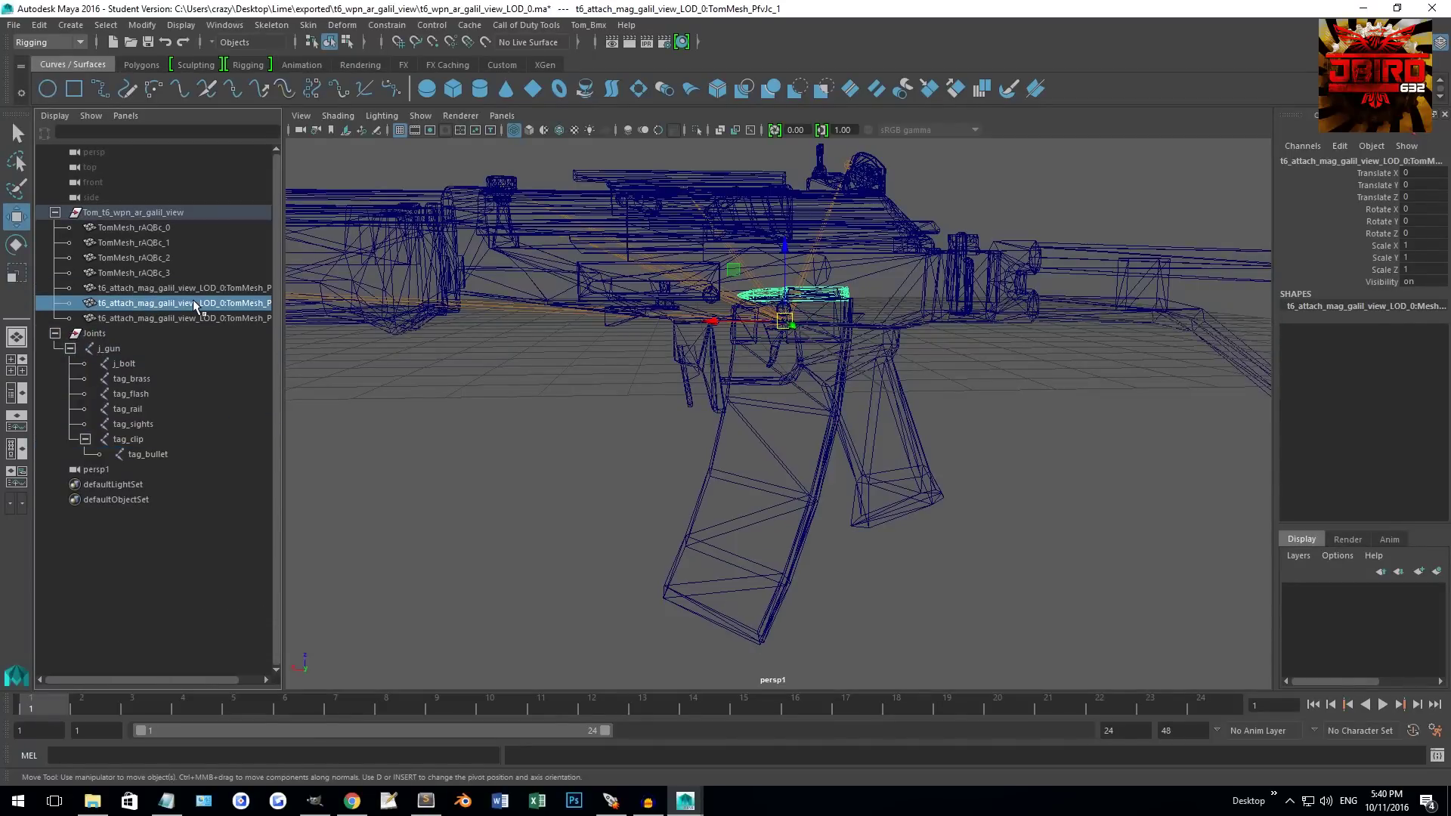
{"action": "left_click", "coordinate": [190, 319]}
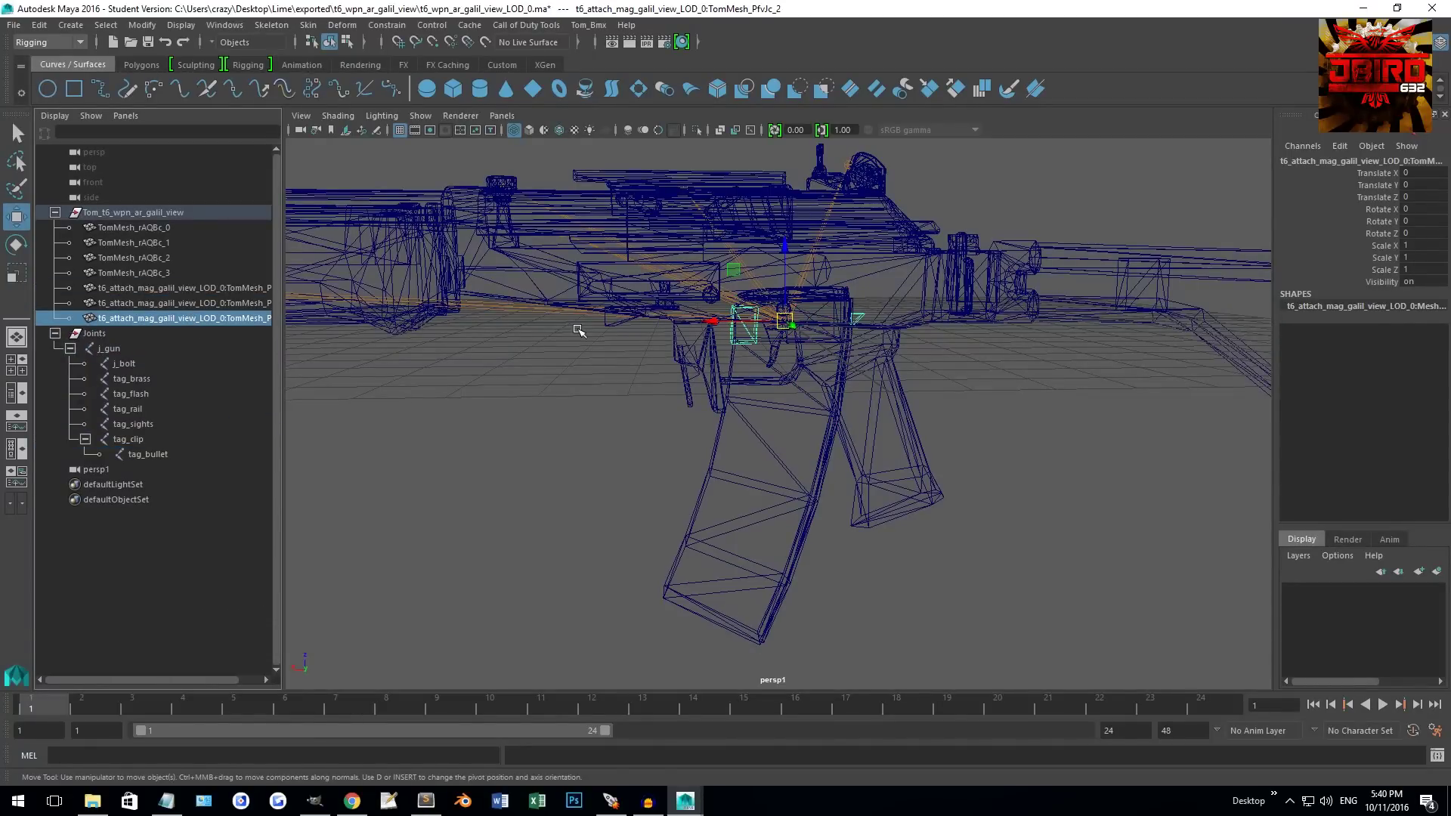
{"action": "scroll", "coordinate": [578, 330], "scroll_direction": "up", "scroll_amount": 2}
{"action": "left_click", "coordinate": [182, 288], "text": "ctrl"}
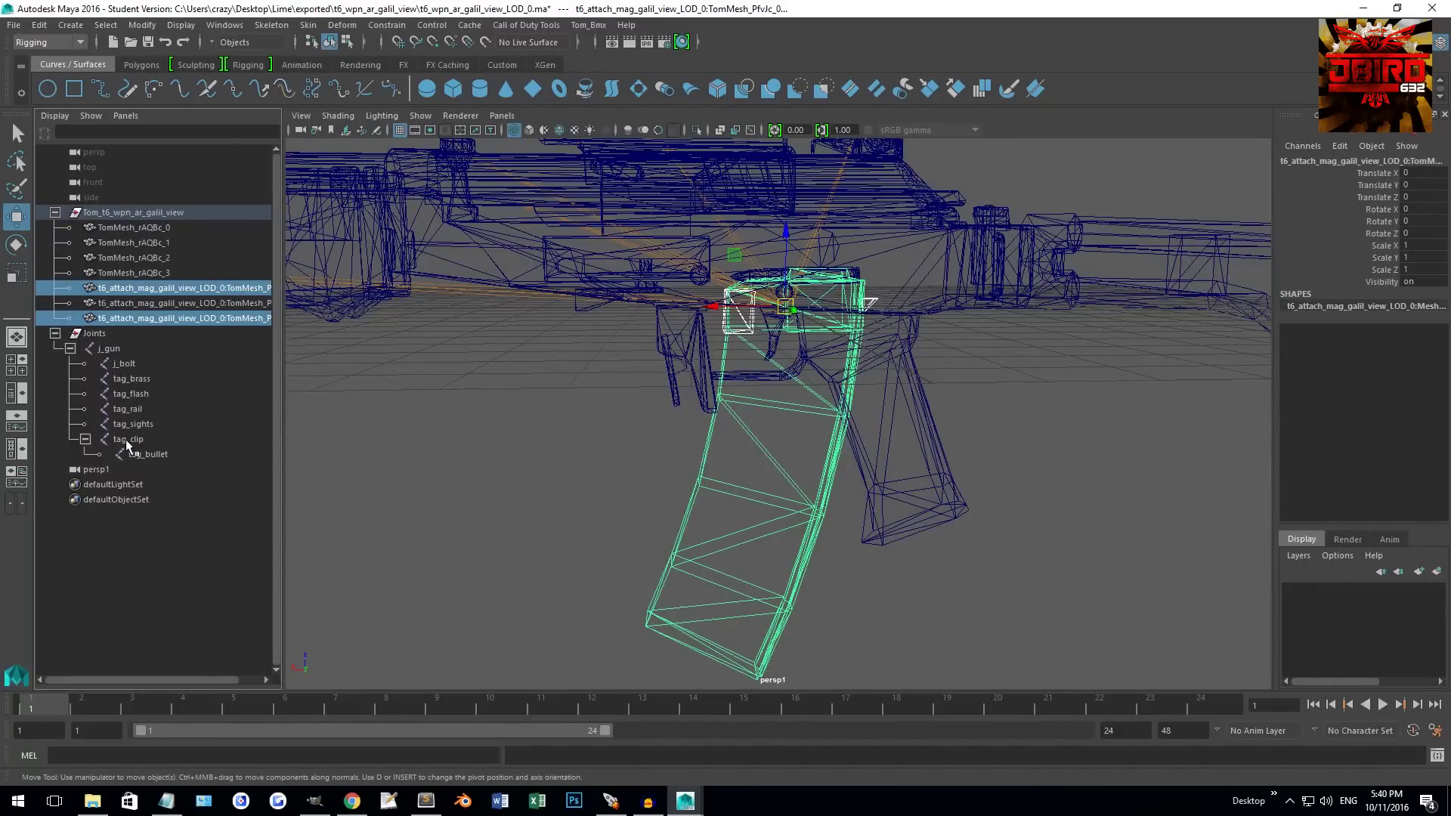
{"action": "left_click", "coordinate": [151, 288]}
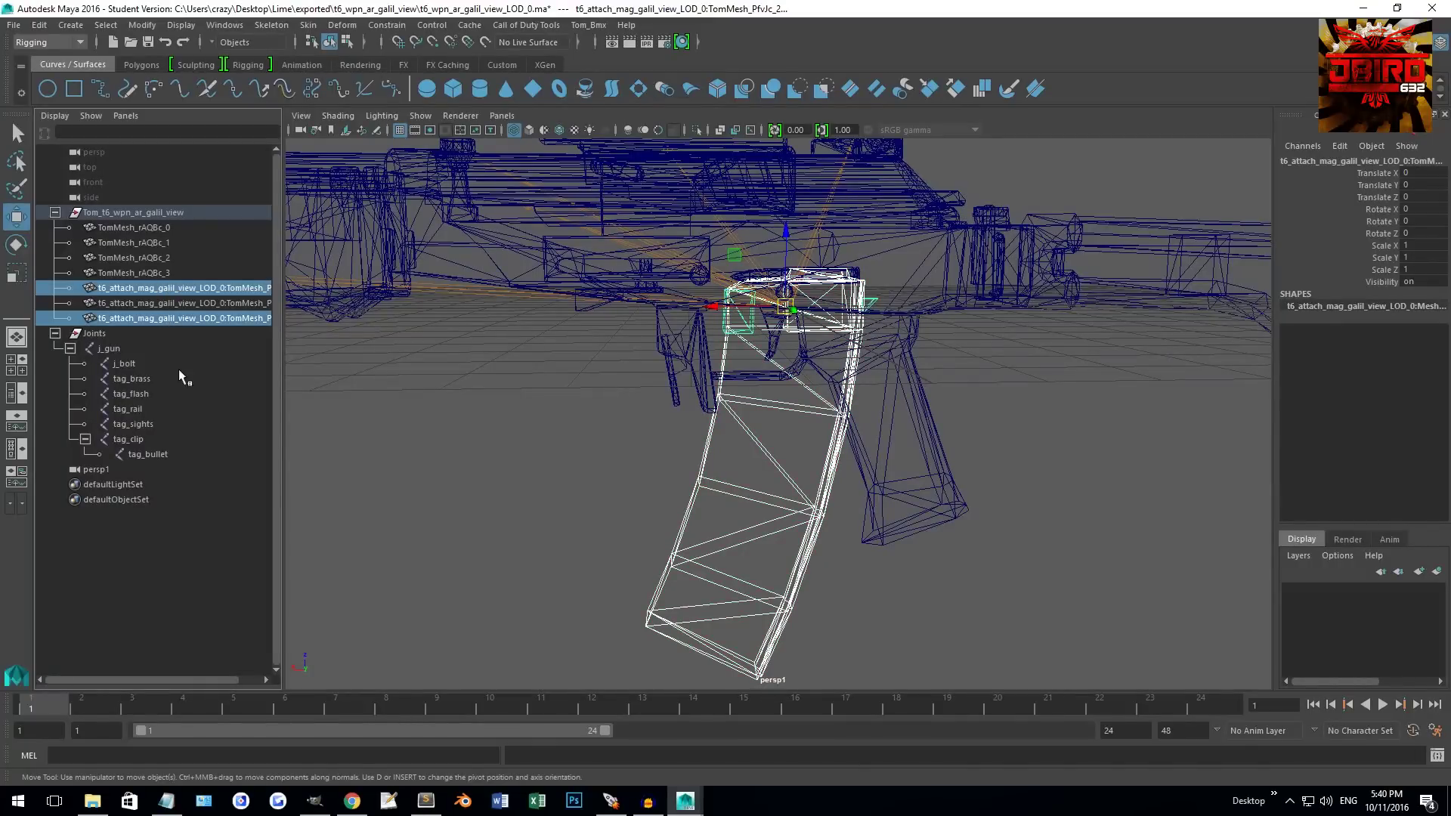
{"action": "left_click", "coordinate": [130, 439], "text": "ctrl"}
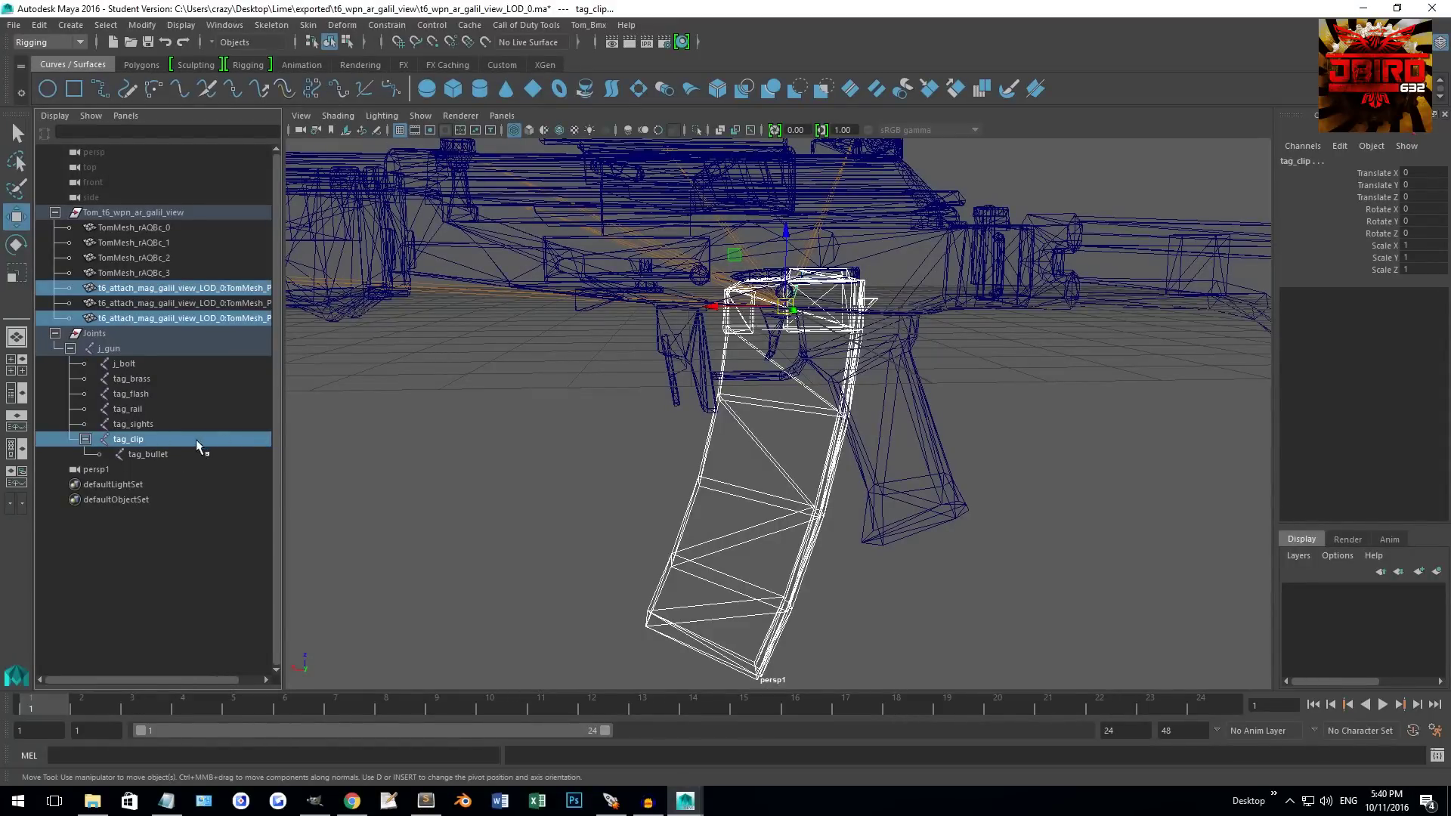
{"action": "left_click", "coordinate": [66, 43]}
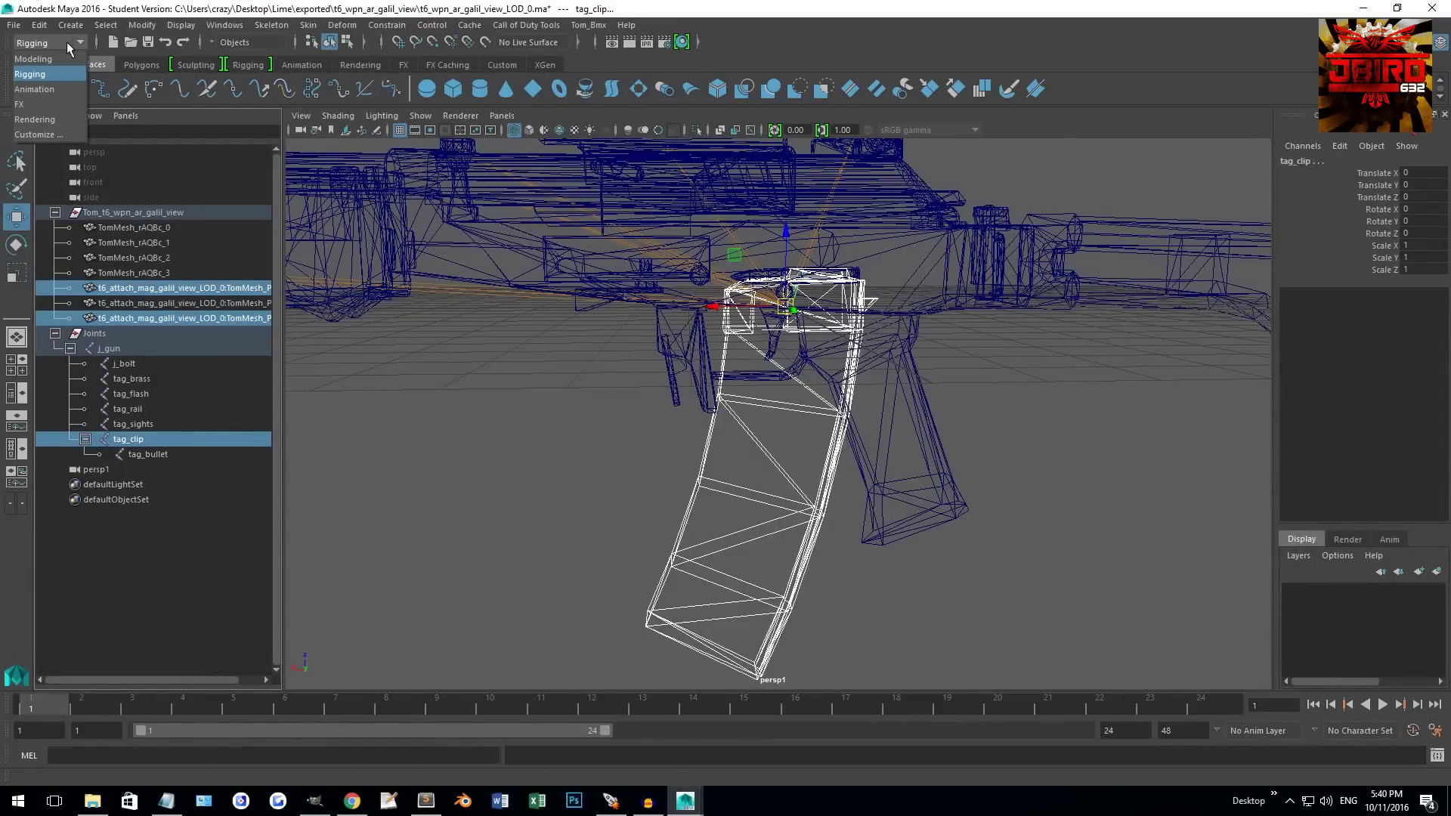
{"action": "left_click", "coordinate": [52, 89]}
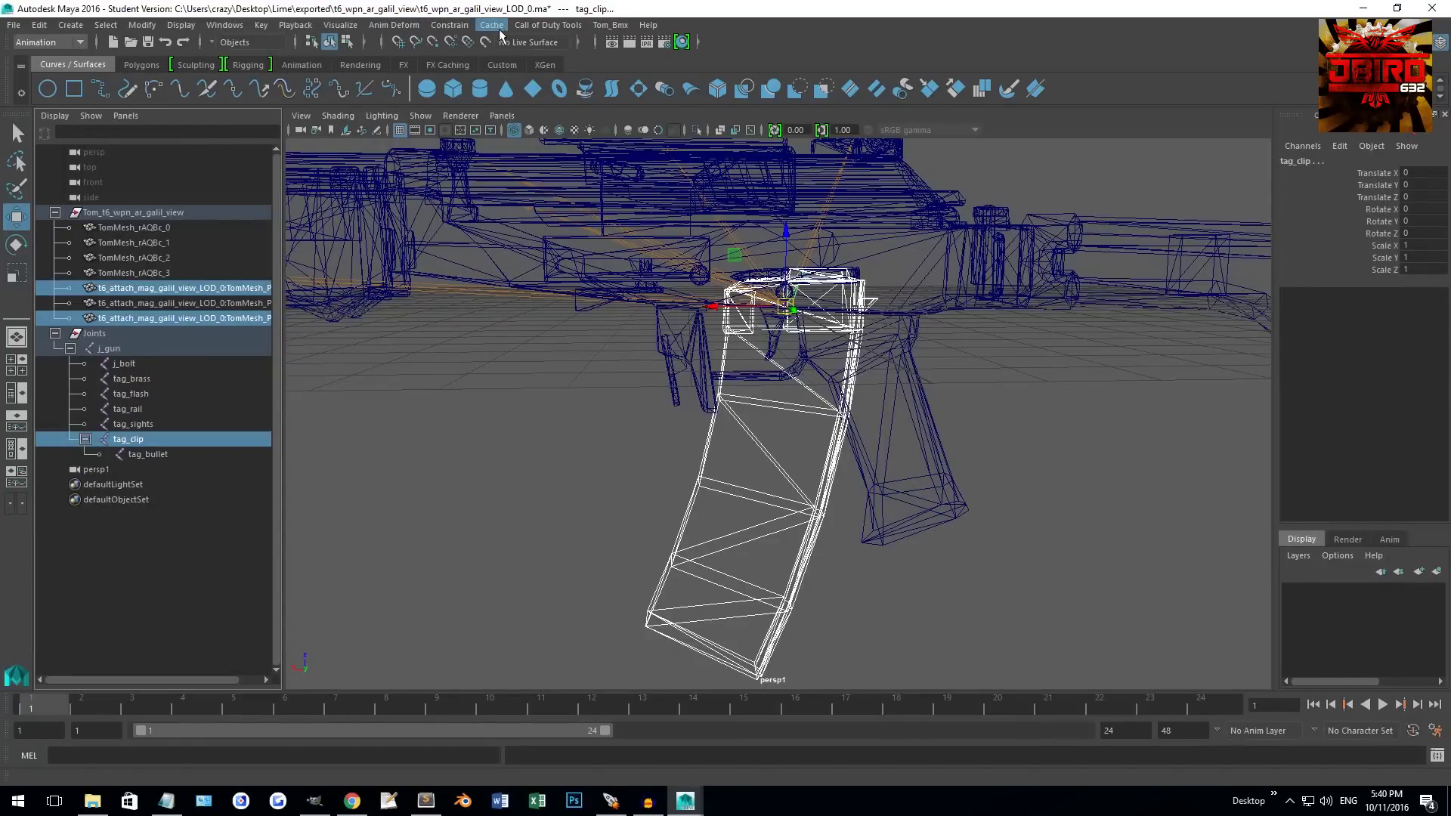
{"action": "left_click", "coordinate": [56, 41]}
{"action": "left_click", "coordinate": [39, 77]}
{"action": "left_click", "coordinate": [308, 28]}
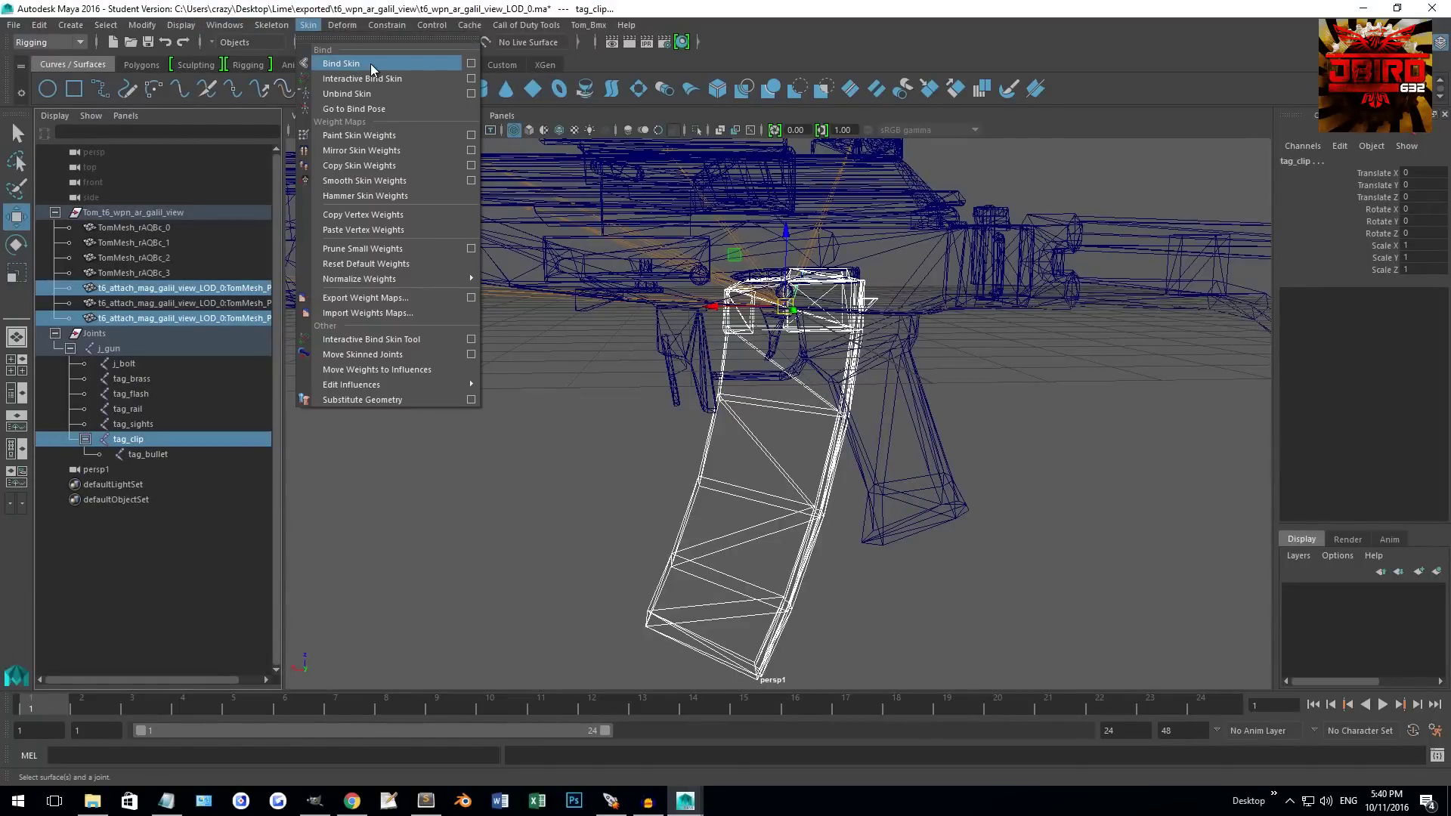
{"action": "left_click", "coordinate": [370, 65]}
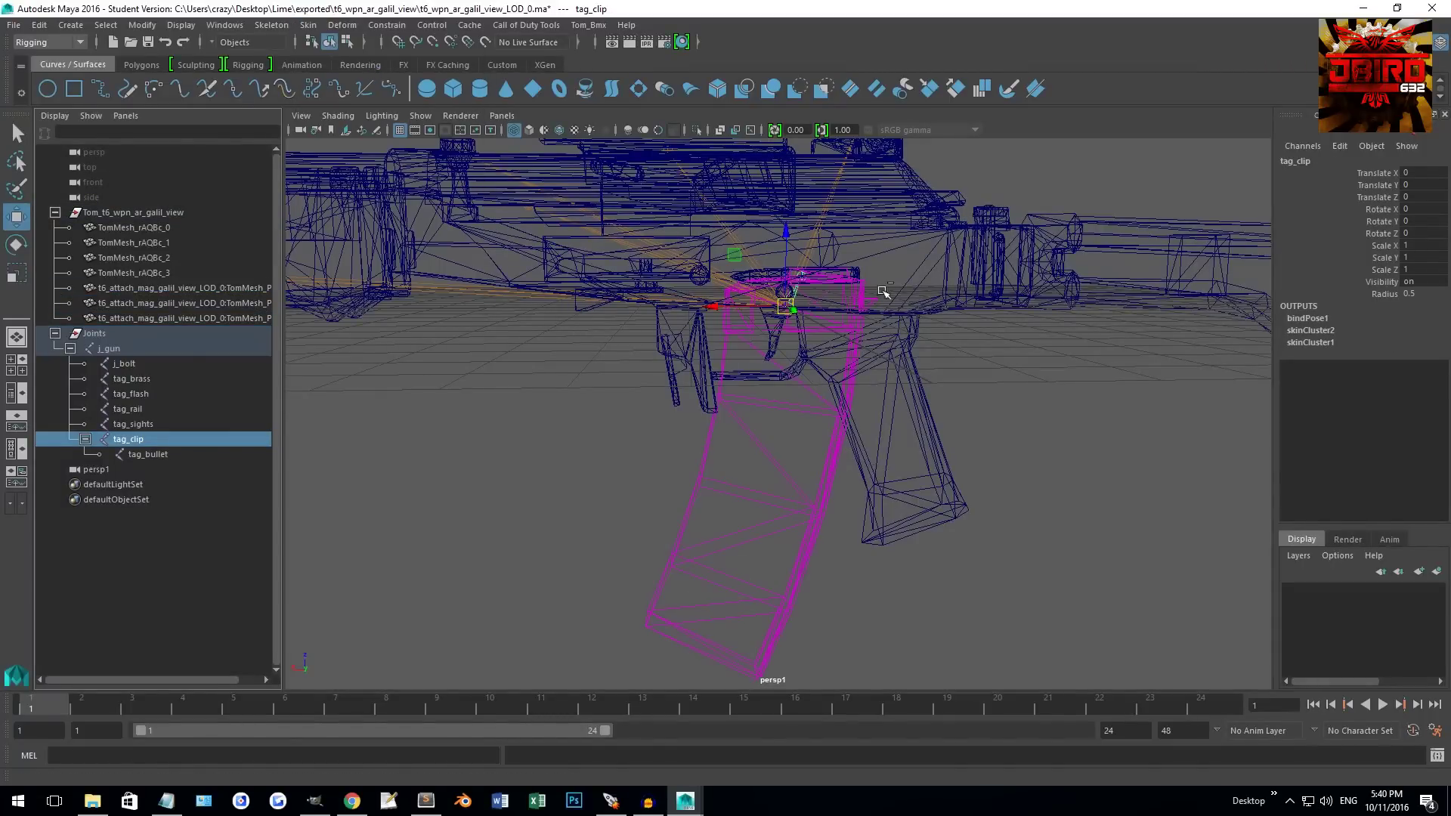
Step: Try moving the tag_clip joint to test the magazine binding, and undo the move
{"action": "left_click", "coordinate": [146, 454]}
{"action": "left_click", "coordinate": [140, 441]}
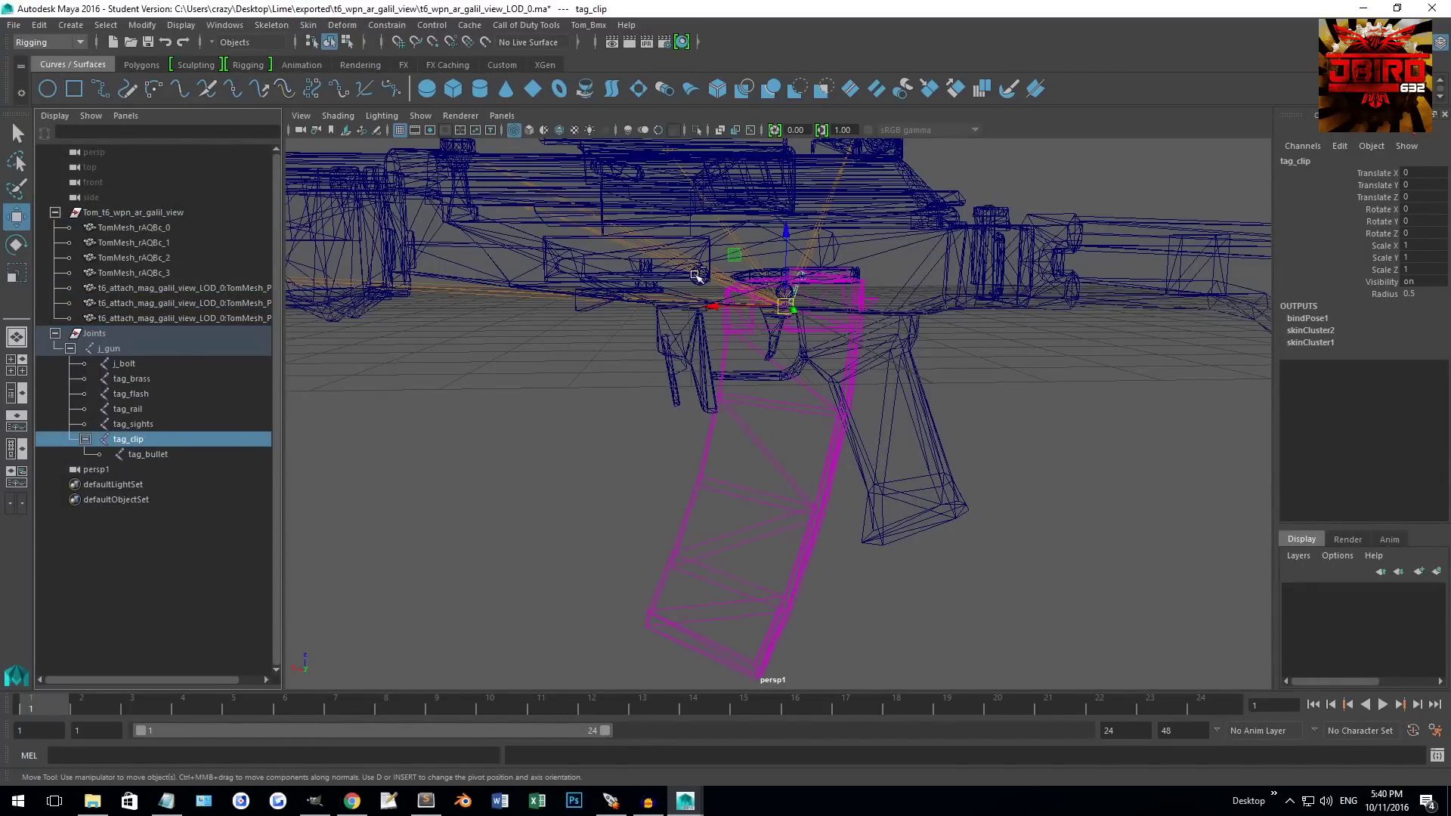
{"action": "left_click_drag", "start_coordinate": [889, 282], "coordinate": [861, 288], "text": "alt"}
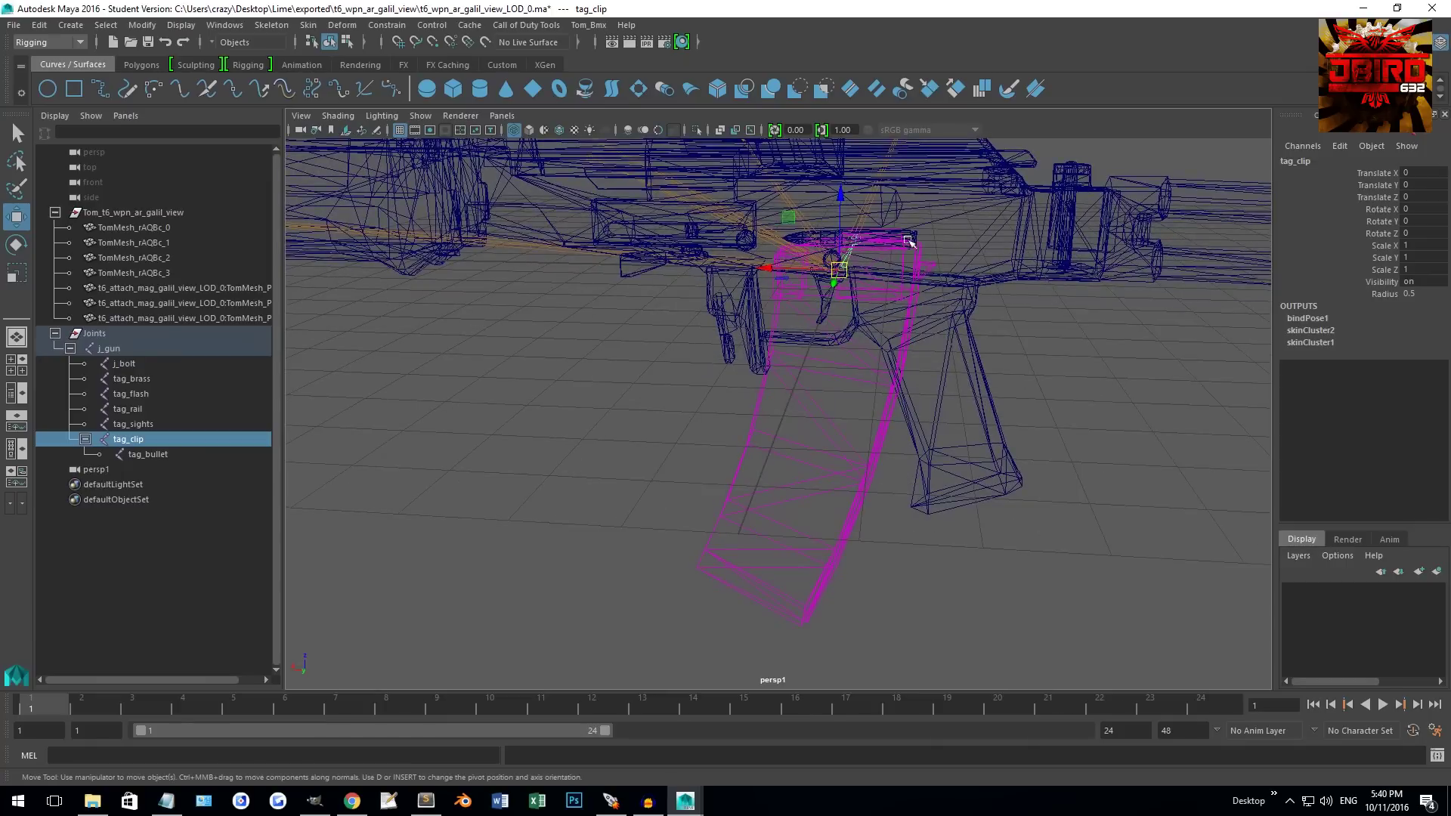
{"action": "left_click_drag", "start_coordinate": [844, 274], "coordinate": [816, 219]}
{"action": "key", "text": "ctrl+z"}
Step: Bind the bullet mesh, the second magazine mesh, to the tag_bullet joint with Bind Skin
{"action": "scroll", "coordinate": [753, 201], "scroll_direction": "up", "scroll_amount": 4}
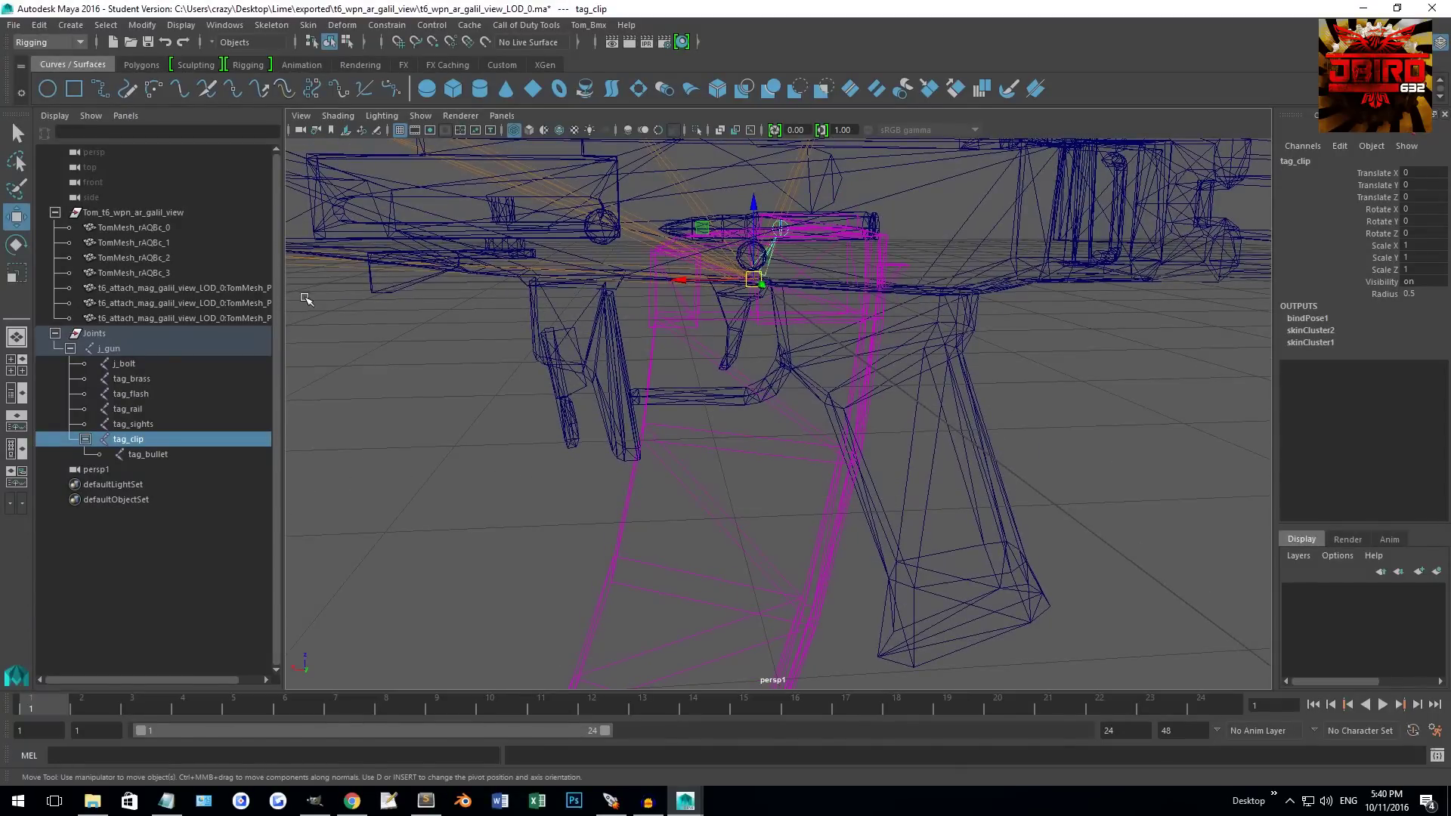
{"action": "left_click", "coordinate": [186, 303]}
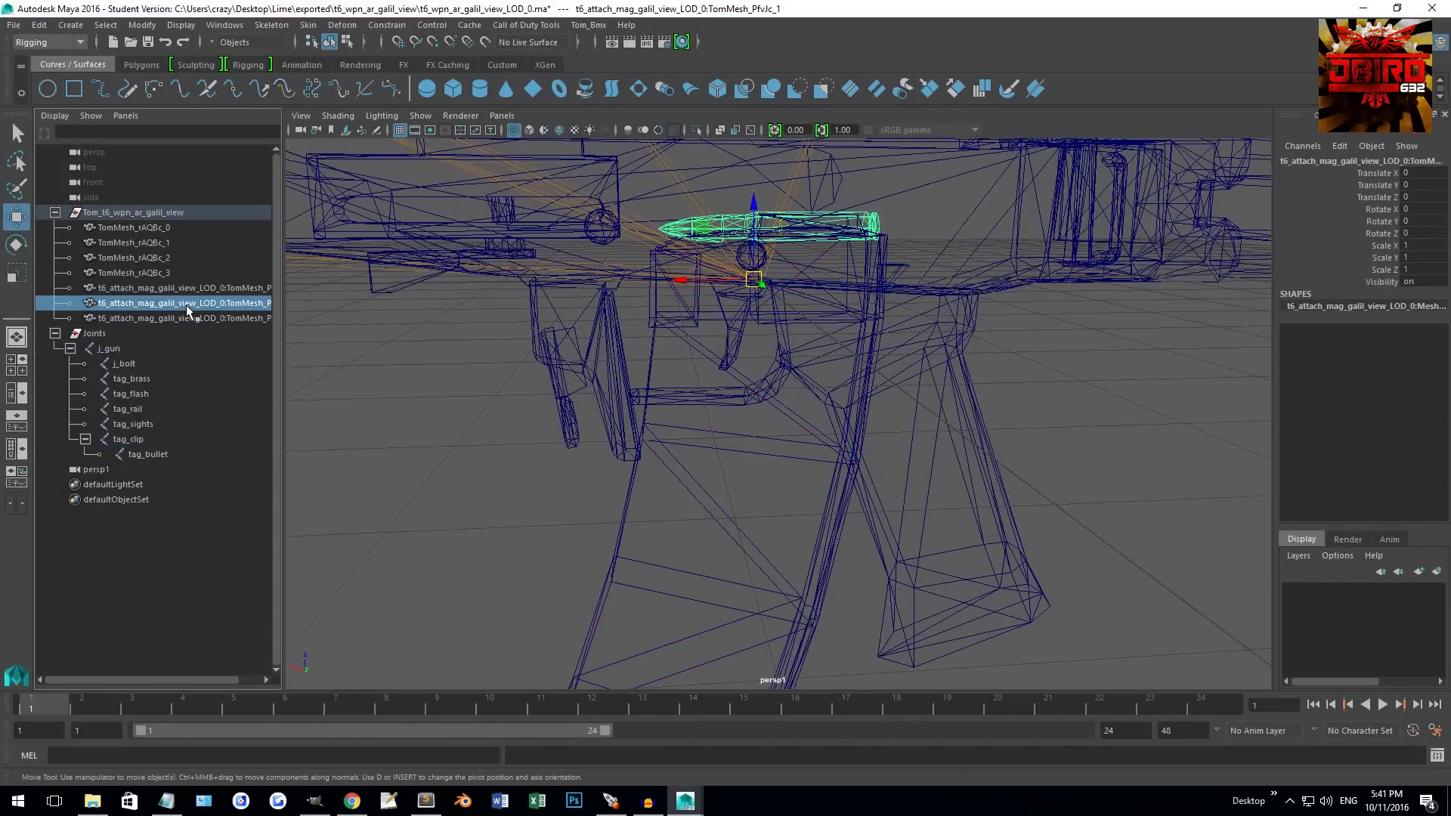
{"action": "left_click", "coordinate": [148, 454], "text": "ctrl"}
{"action": "left_click", "coordinate": [308, 25]}
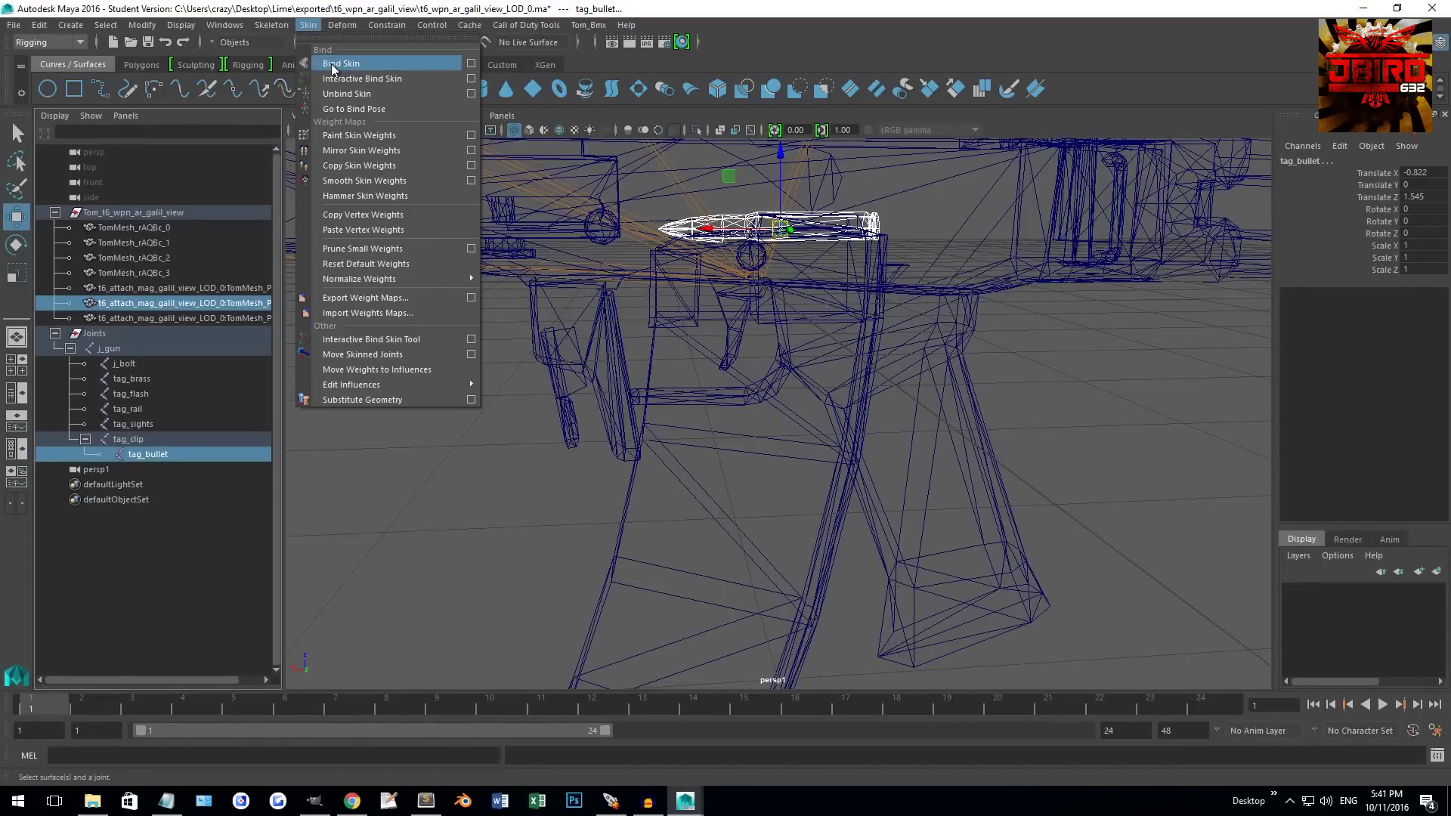
{"action": "left_click", "coordinate": [333, 65]}
Step: Examine the rifle and magazine in the front and side orthographic views
{"action": "left_click", "coordinate": [152, 439]}
{"action": "left_click_drag", "start_coordinate": [756, 302], "coordinate": [874, 152], "text": "alt"}
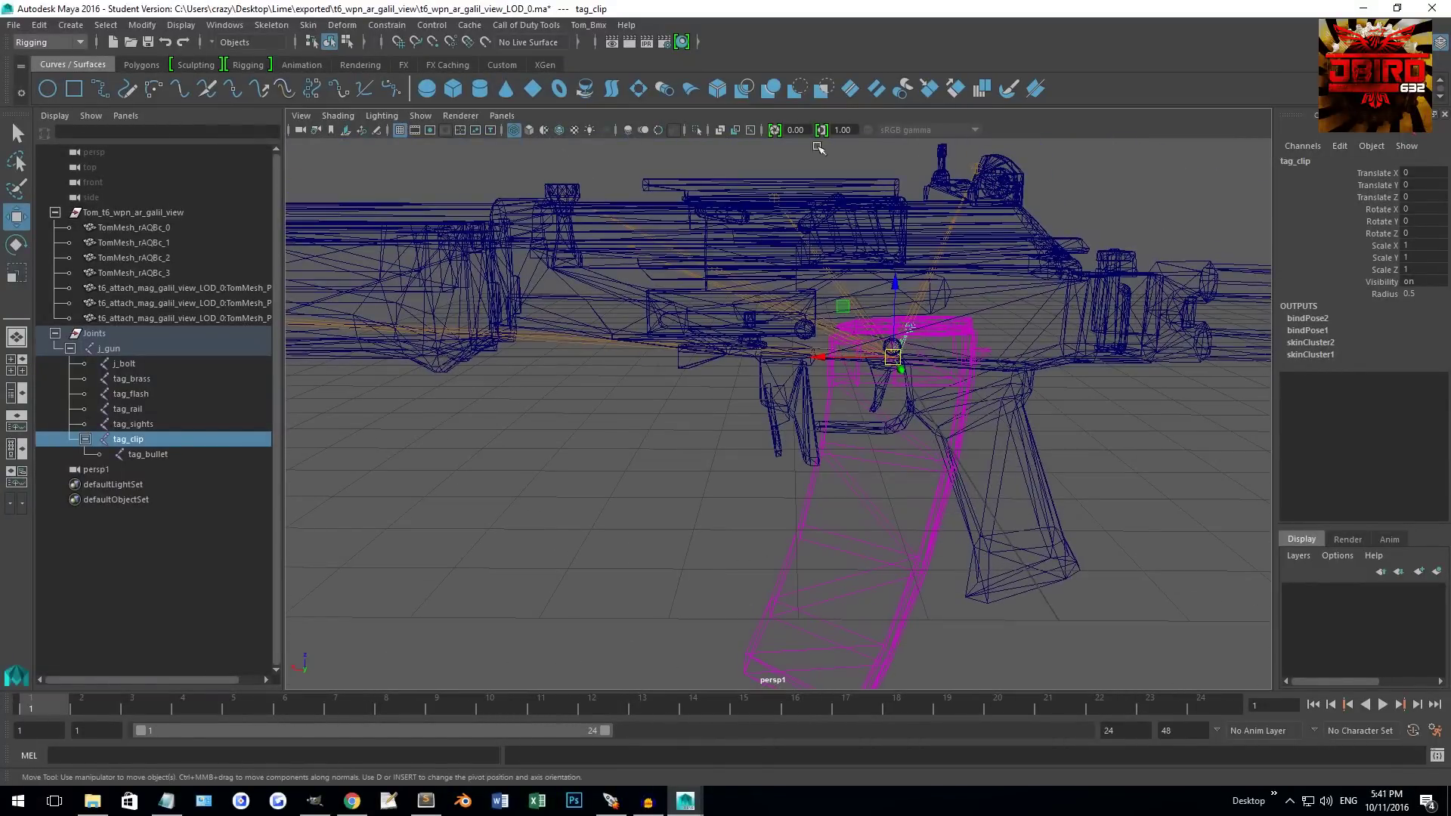
{"action": "left_click", "coordinate": [502, 115]}
{"action": "mouse_move", "coordinate": [520, 153]}
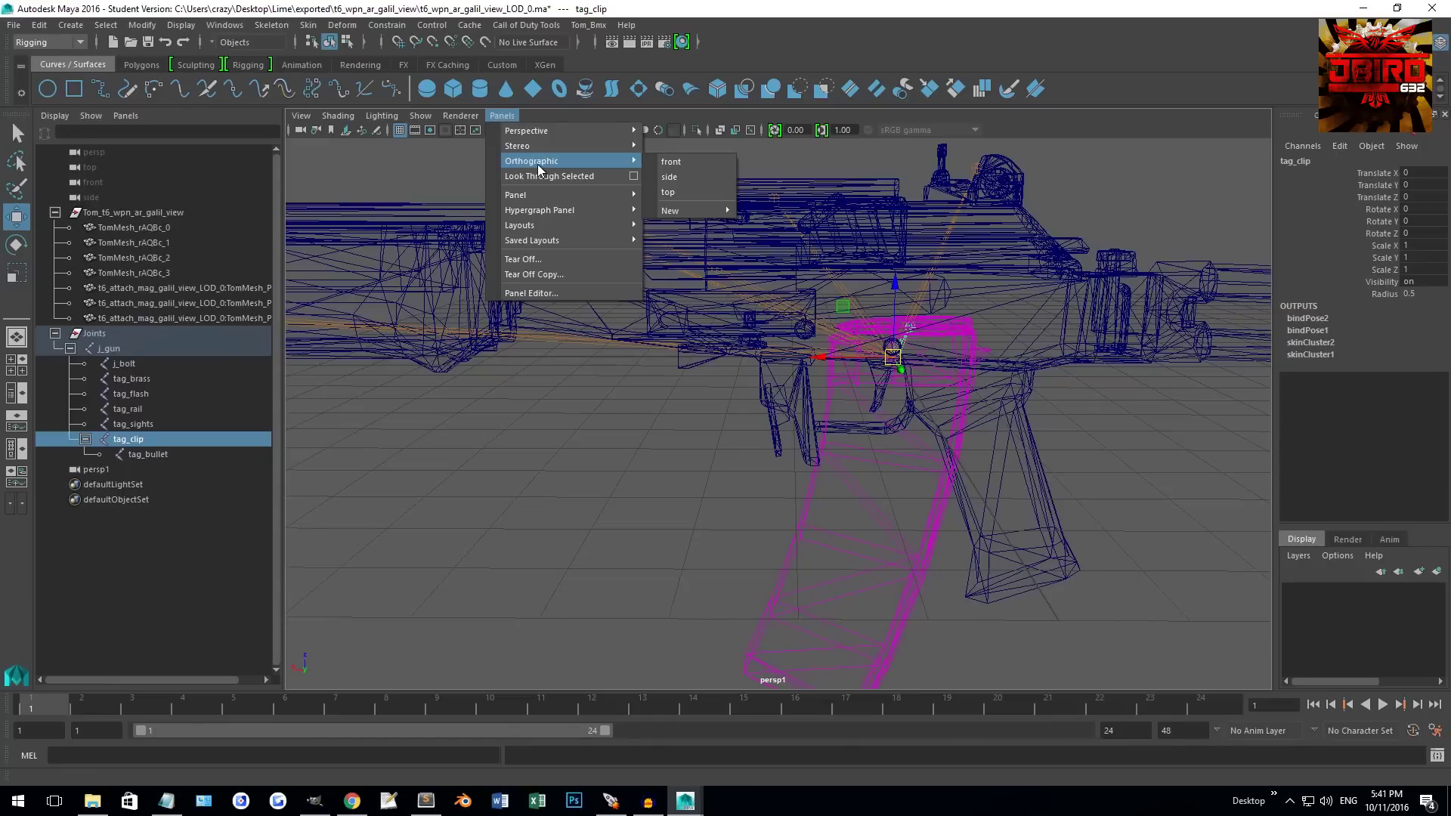
{"action": "left_click", "coordinate": [671, 162]}
{"action": "left_click", "coordinate": [501, 116]}
{"action": "left_click", "coordinate": [536, 163]}
{"action": "left_click", "coordinate": [502, 116]}
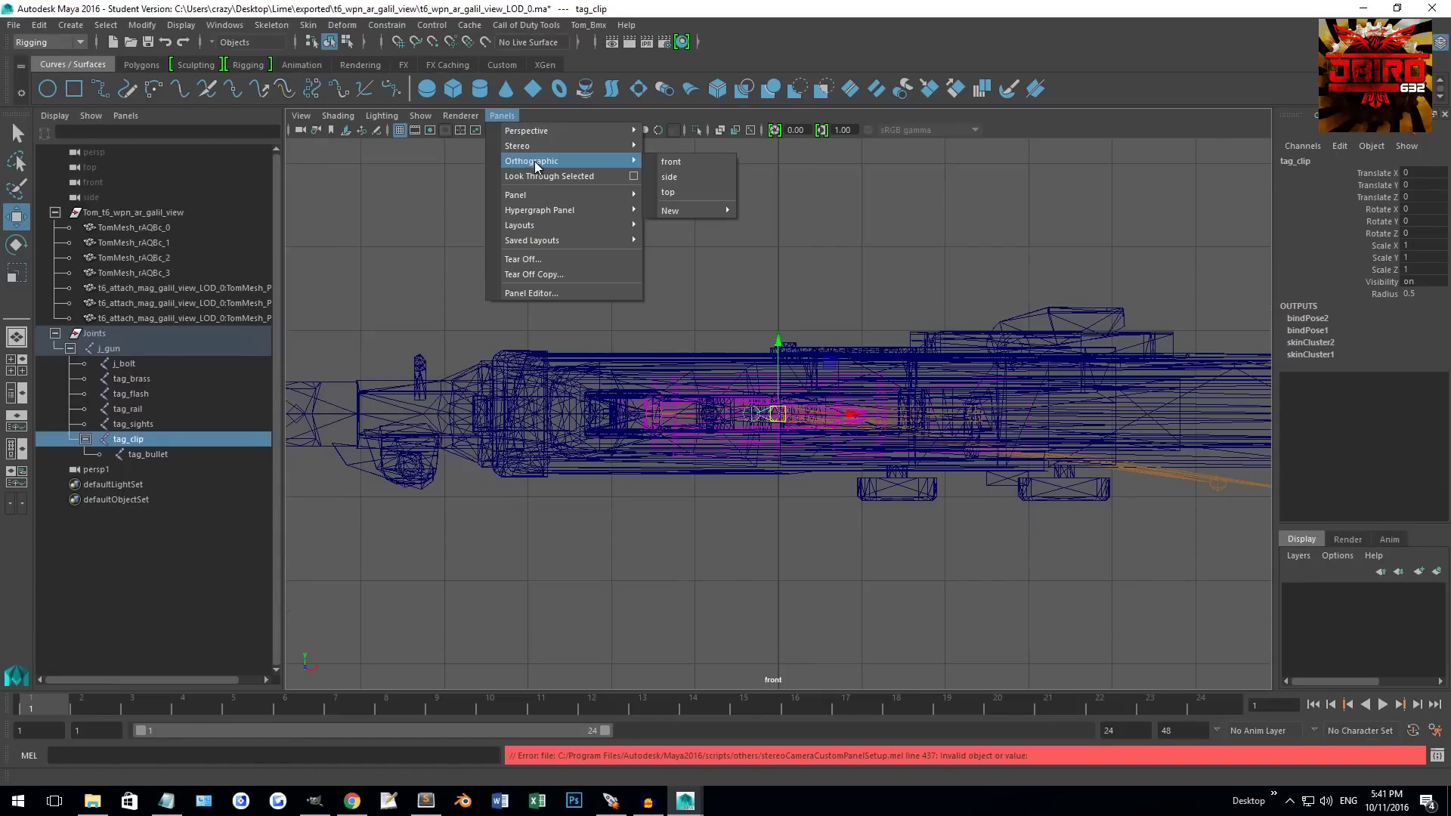
{"action": "left_click", "coordinate": [696, 179]}
{"action": "left_click", "coordinate": [503, 116]}
{"action": "mouse_move", "coordinate": [544, 162]}
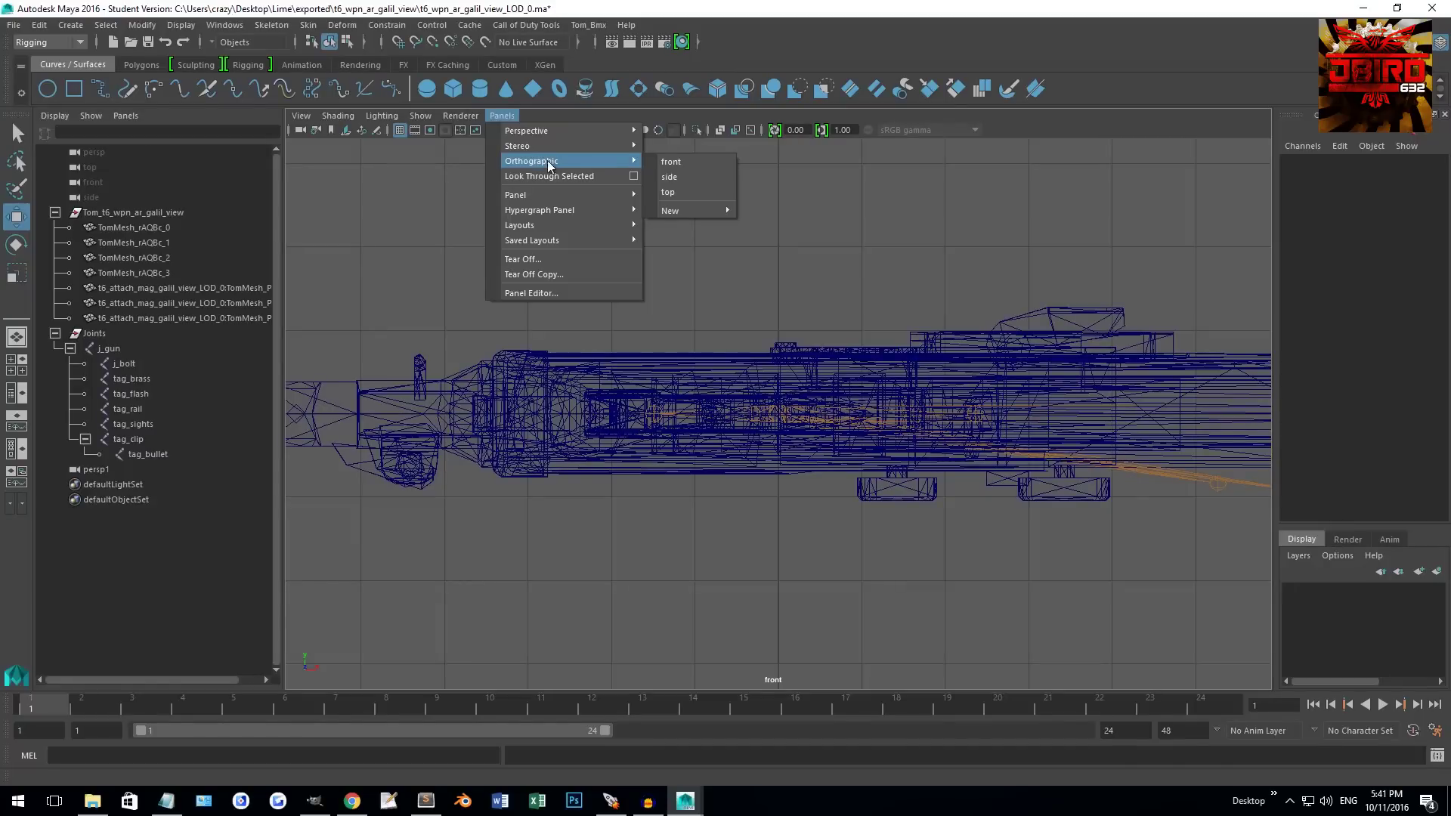
{"action": "left_click", "coordinate": [684, 179]}
Step: In the top orthographic view, move the tag_clip joint forward along the rifle to about 10.75 in Translate X
{"action": "left_click", "coordinate": [501, 116]}
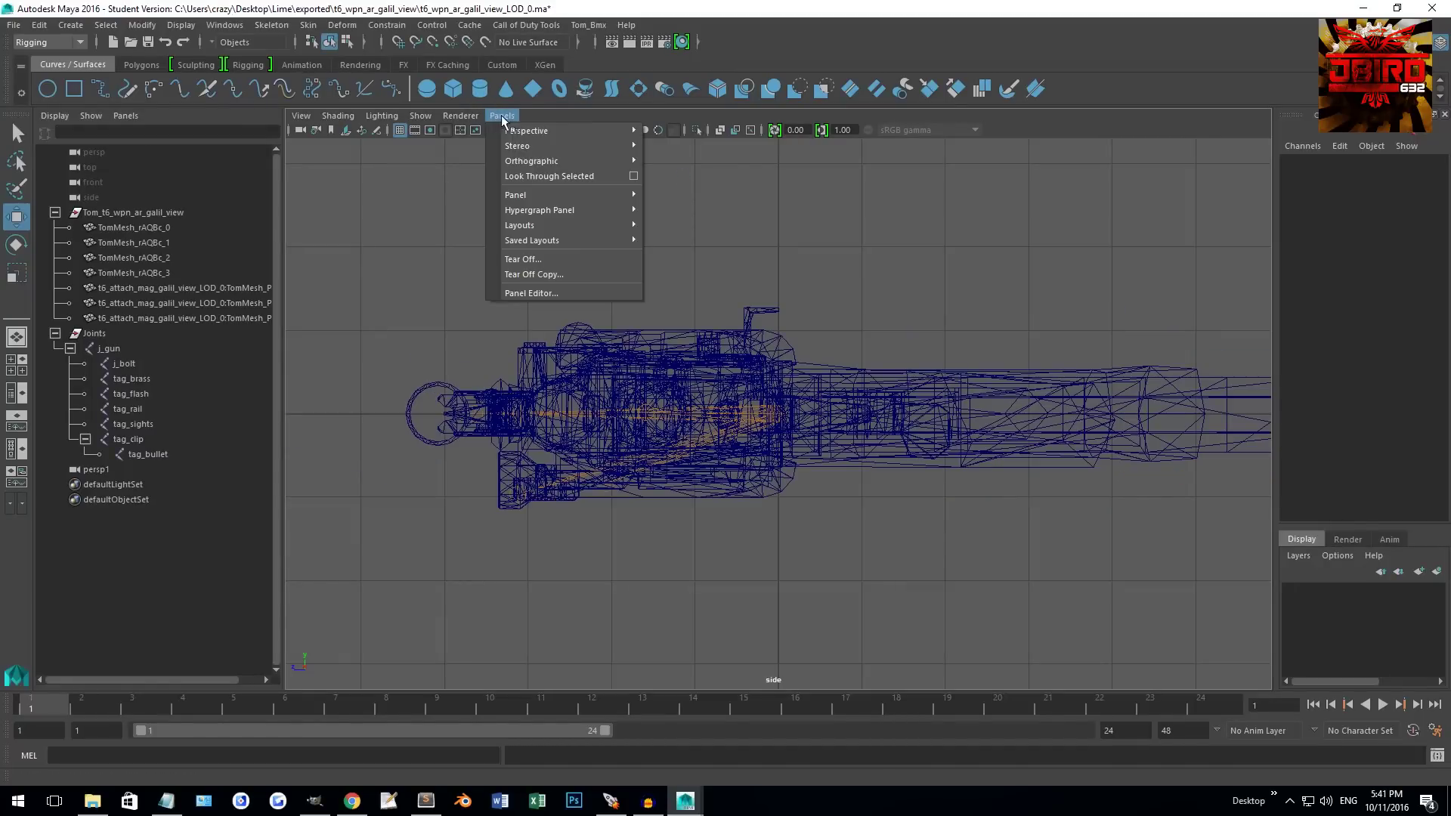
{"action": "mouse_move", "coordinate": [535, 161]}
{"action": "left_click", "coordinate": [670, 191]}
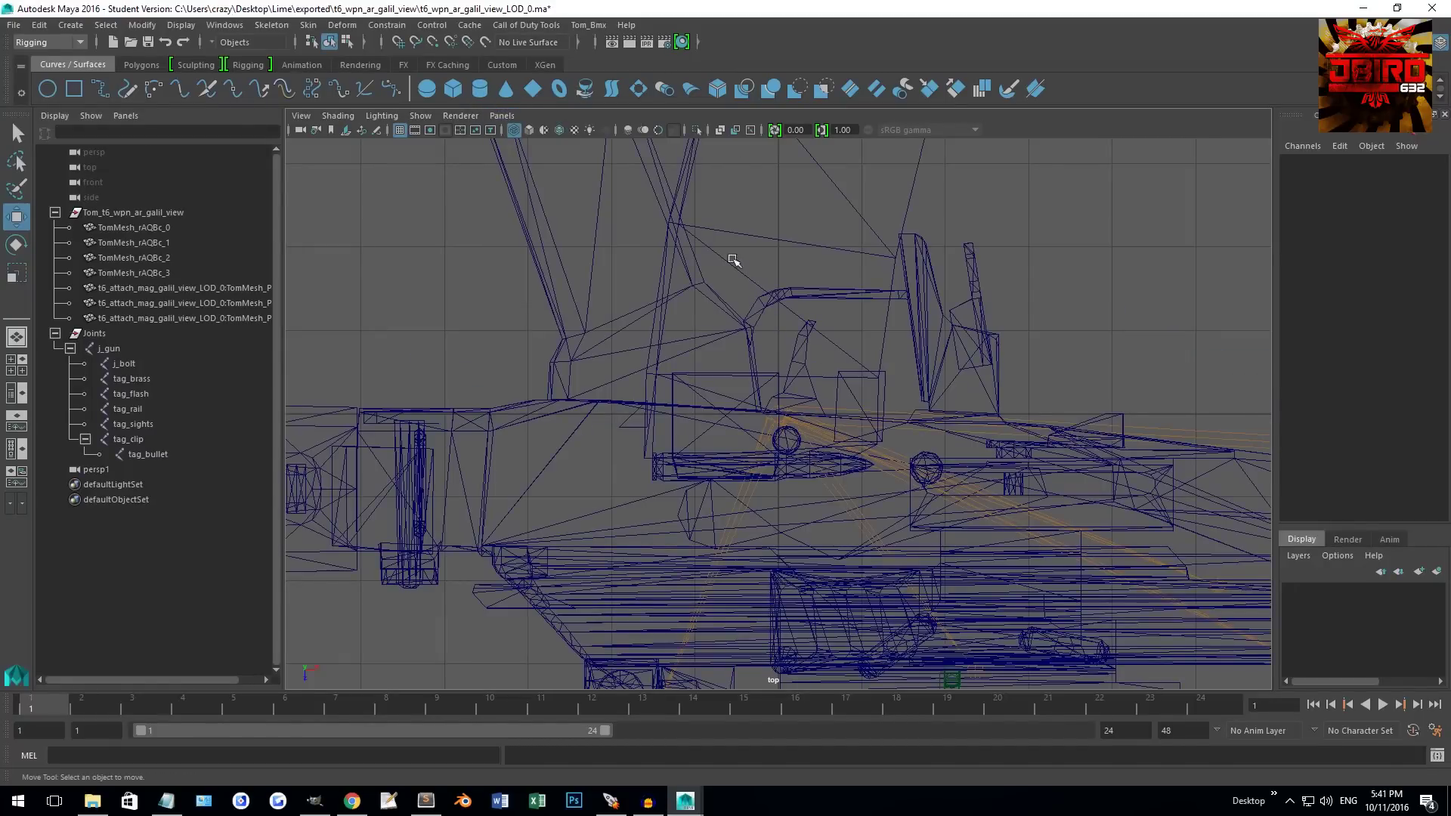
{"action": "scroll", "coordinate": [733, 259], "scroll_direction": "down", "scroll_amount": 6}
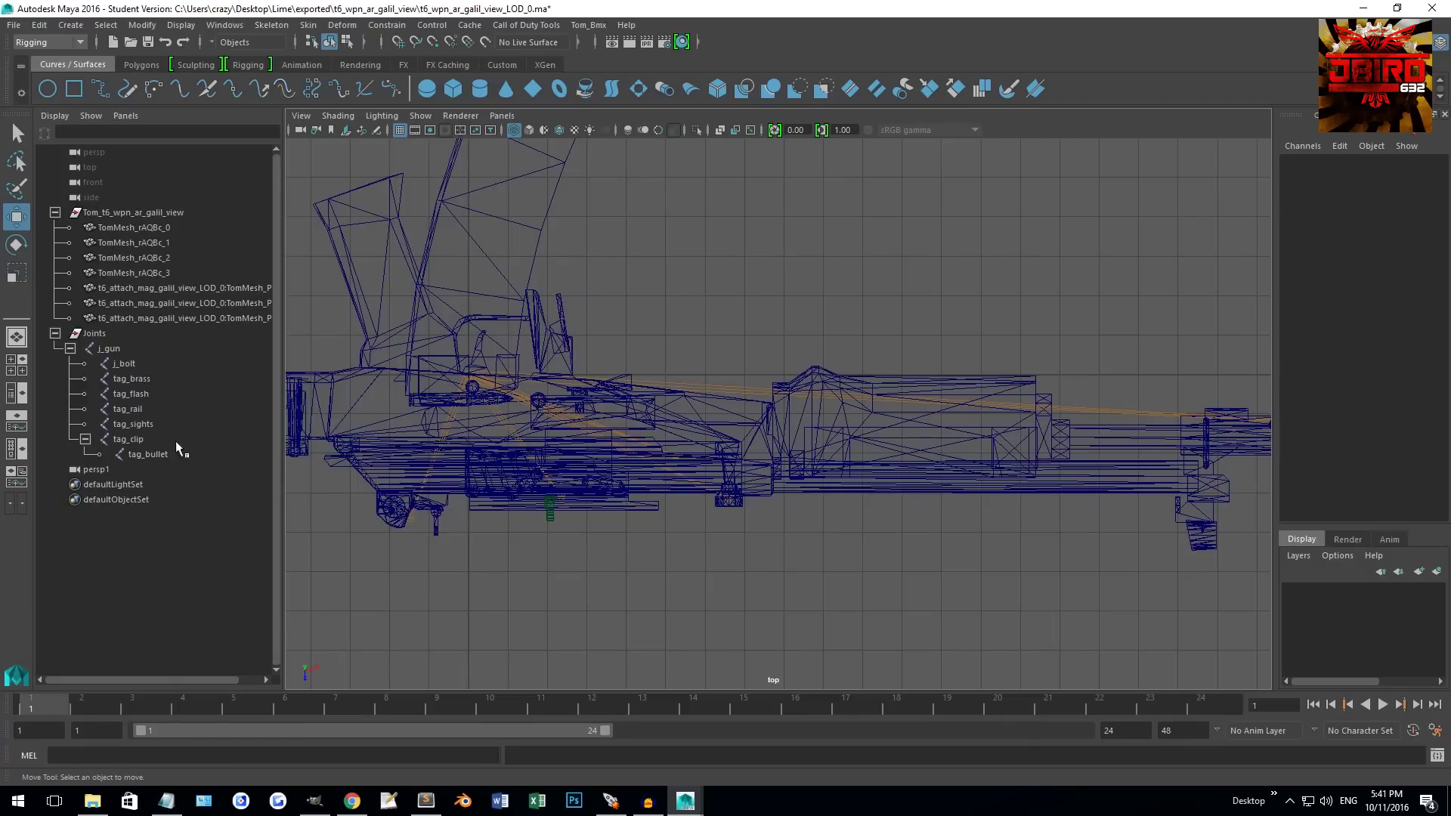
{"action": "left_click", "coordinate": [176, 443]}
{"action": "scroll", "coordinate": [495, 451], "scroll_direction": "up", "scroll_amount": 3}
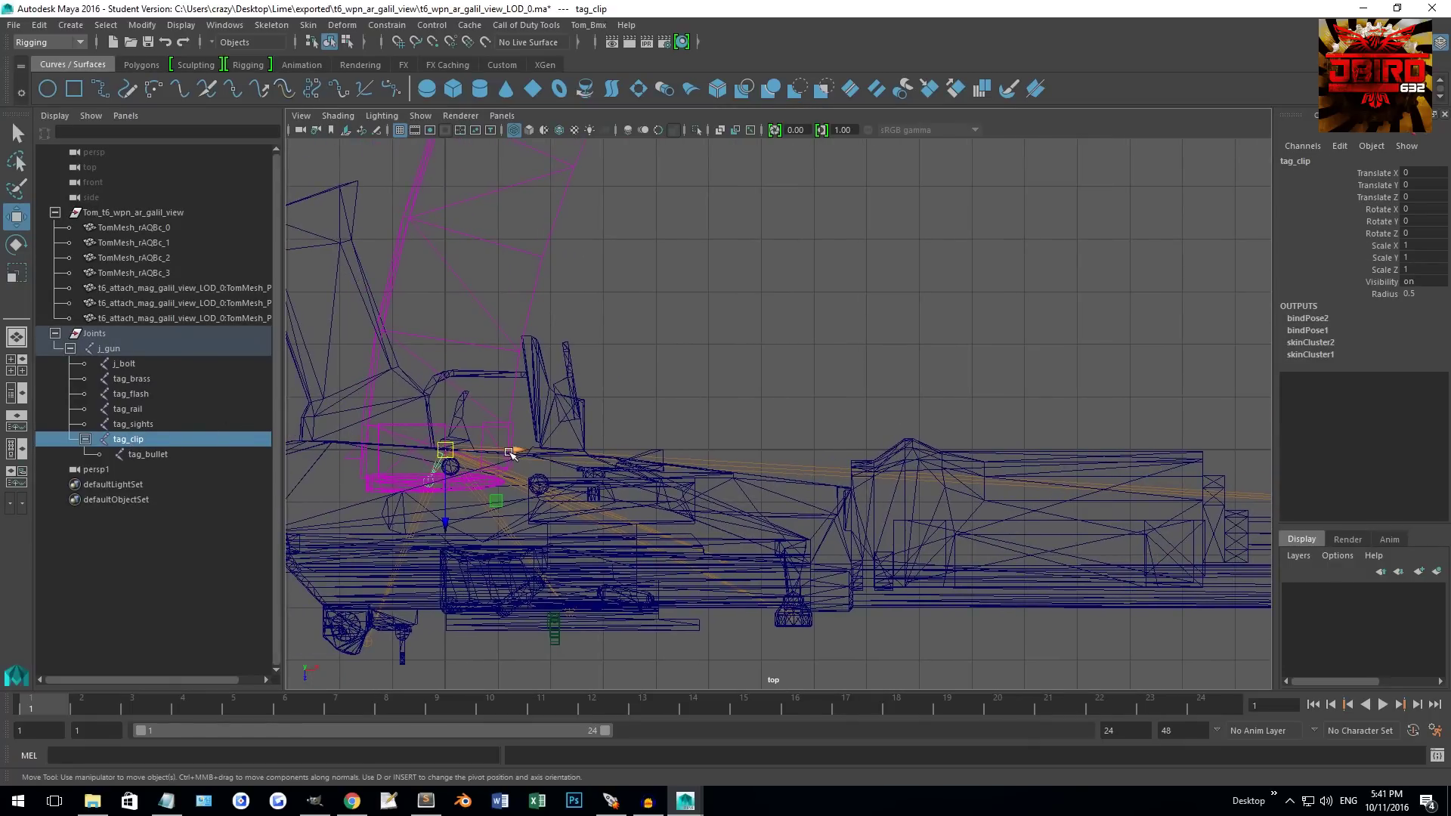
{"action": "left_click_drag", "start_coordinate": [515, 452], "coordinate": [733, 456]}
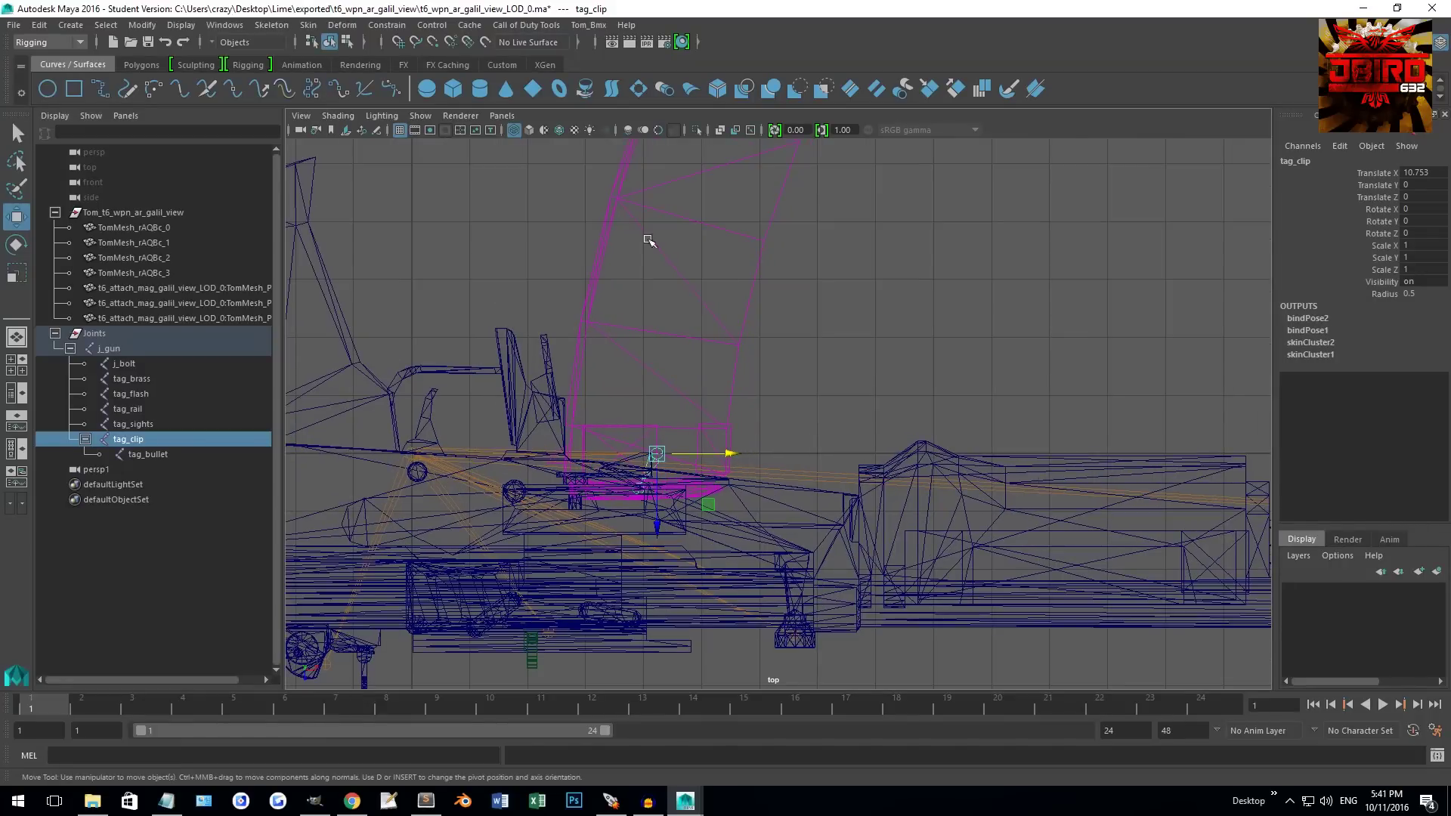
{"action": "scroll", "coordinate": [733, 455], "scroll_direction": "up", "scroll_amount": 1}
Step: Return to the added perspective view, clear the selection and examine the magazine's position under the rifle body
{"action": "left_click", "coordinate": [501, 115]}
{"action": "mouse_move", "coordinate": [528, 130]}
{"action": "left_click", "coordinate": [703, 147]}
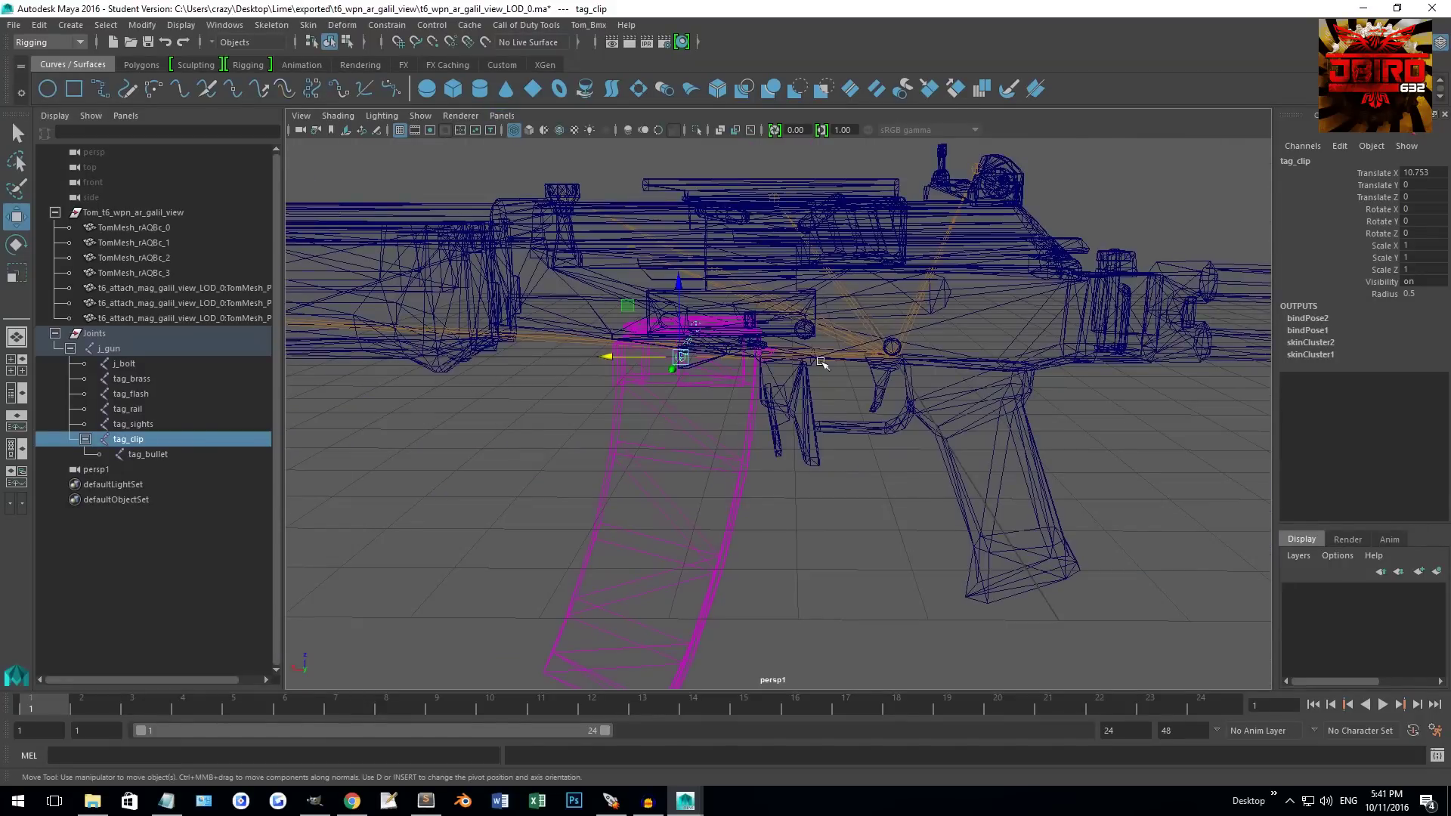
{"action": "left_click_drag", "start_coordinate": [806, 323], "coordinate": [862, 370], "text": "alt"}
{"action": "left_click", "coordinate": [797, 544]}
{"action": "scroll", "coordinate": [791, 534], "scroll_direction": "up", "scroll_amount": 6}
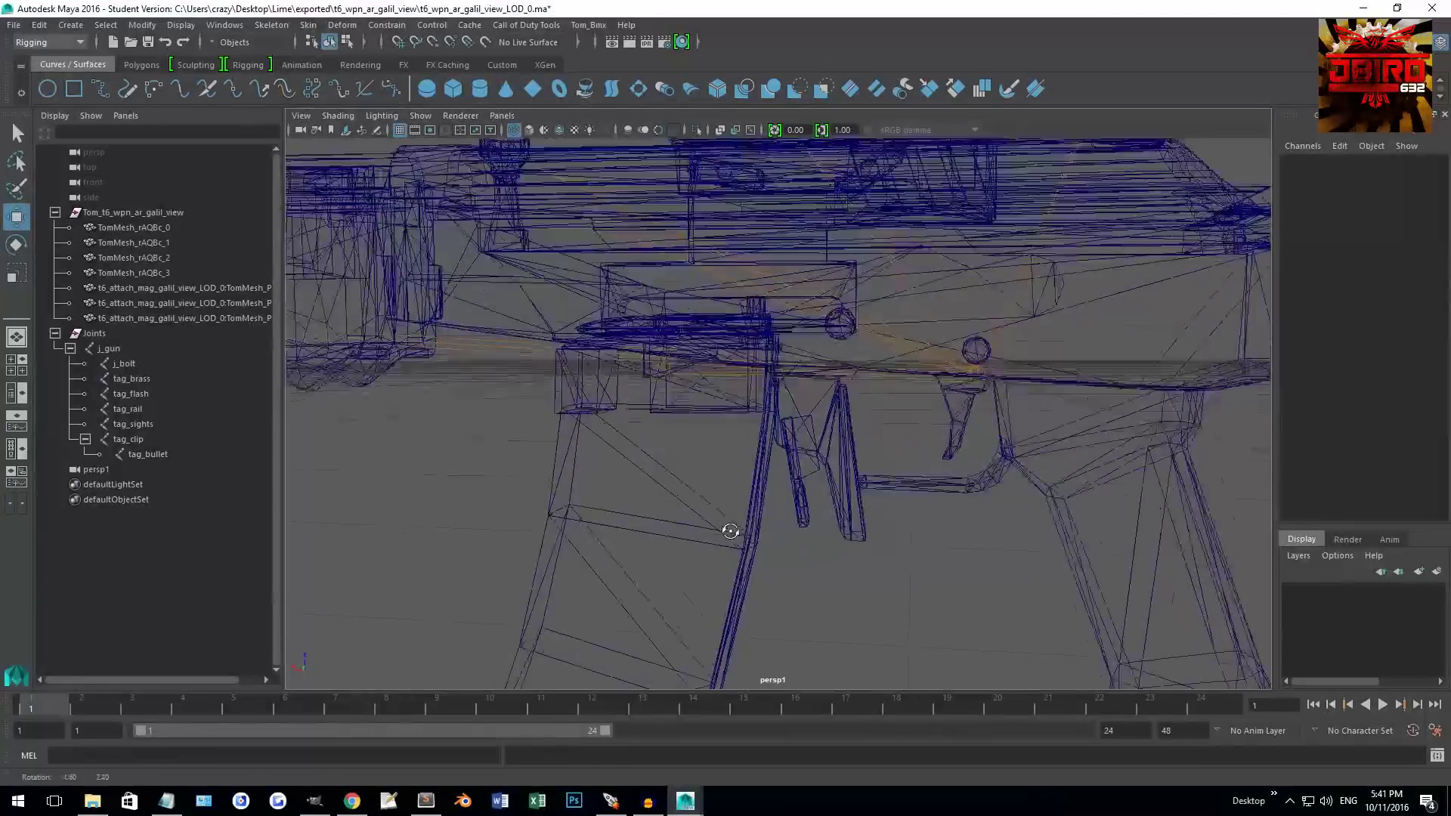
Step: Examine the whole wireframe rifle with its magazine and the tag_clip joint, leaving nothing selected
{"action": "scroll", "coordinate": [775, 469], "scroll_direction": "down", "scroll_amount": 6}
{"action": "left_click_drag", "start_coordinate": [703, 383], "coordinate": [756, 393], "text": "alt"}
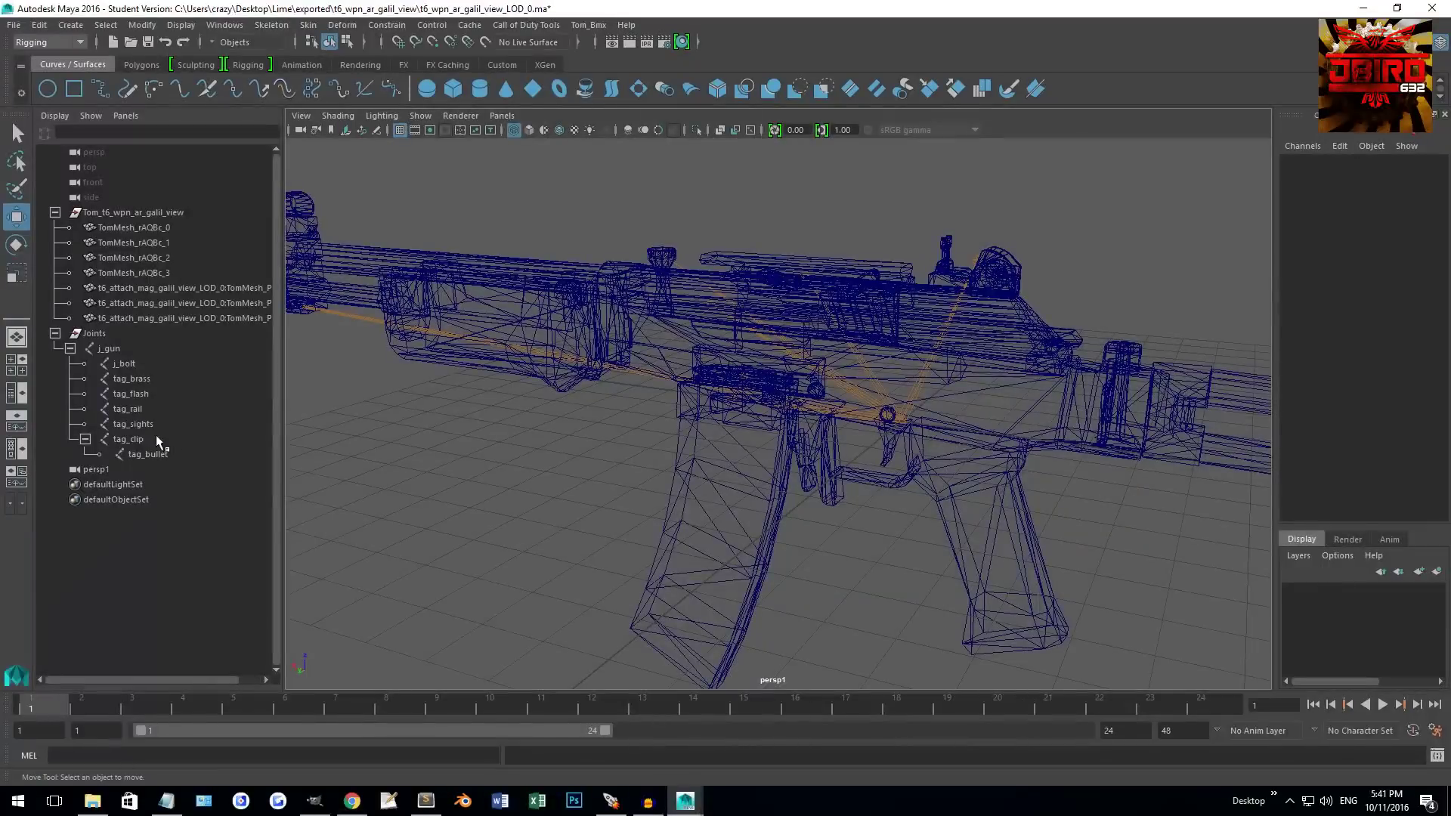
{"action": "left_click", "coordinate": [128, 440]}
{"action": "left_click_drag", "start_coordinate": [689, 336], "coordinate": [689, 390], "text": "alt"}
{"action": "scroll", "coordinate": [690, 363], "scroll_direction": "down", "scroll_amount": 4}
{"action": "left_click", "coordinate": [465, 492]}
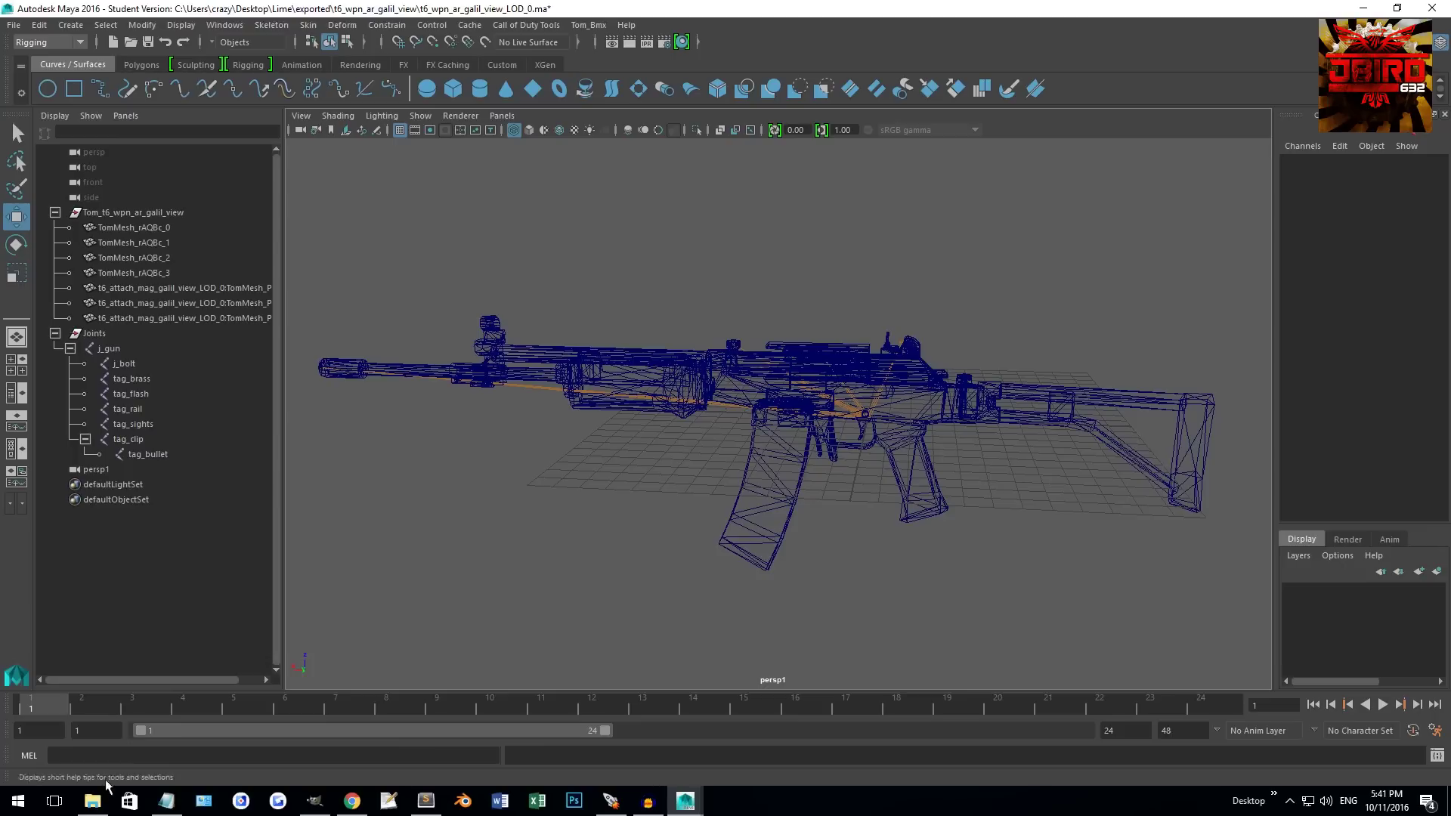
Step: Switch to File Explorer and find t6_attach_mag_galil_view_LOD_0_BIND.mel in the magazine's export folder, widening the name column to show full names
{"action": "left_click", "coordinate": [92, 801]}
{"action": "left_click_drag", "start_coordinate": [973, 134], "coordinate": [1135, 114]}
{"action": "left_click", "coordinate": [997, 301]}
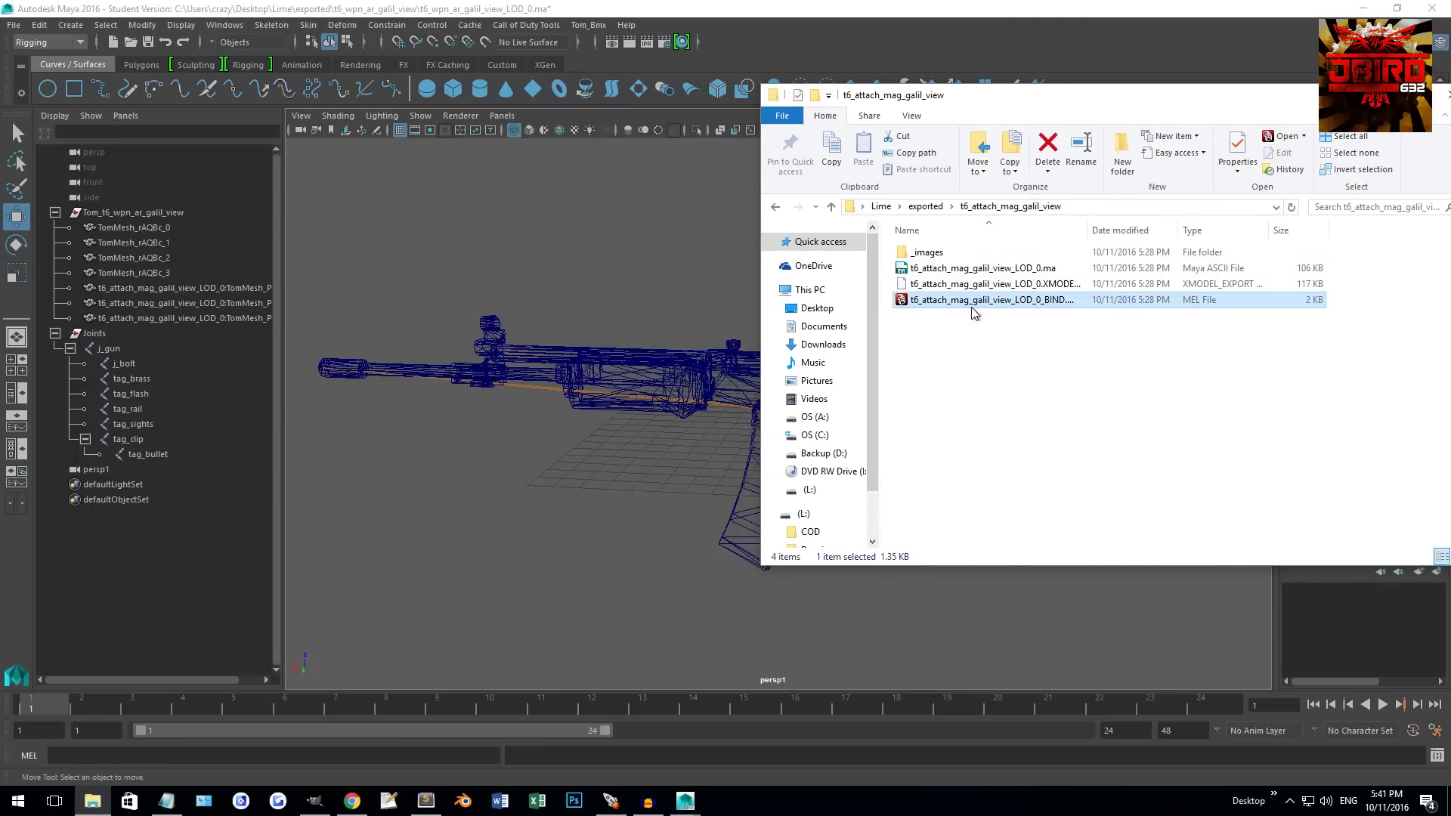
{"action": "double_click", "coordinate": [1087, 230]}
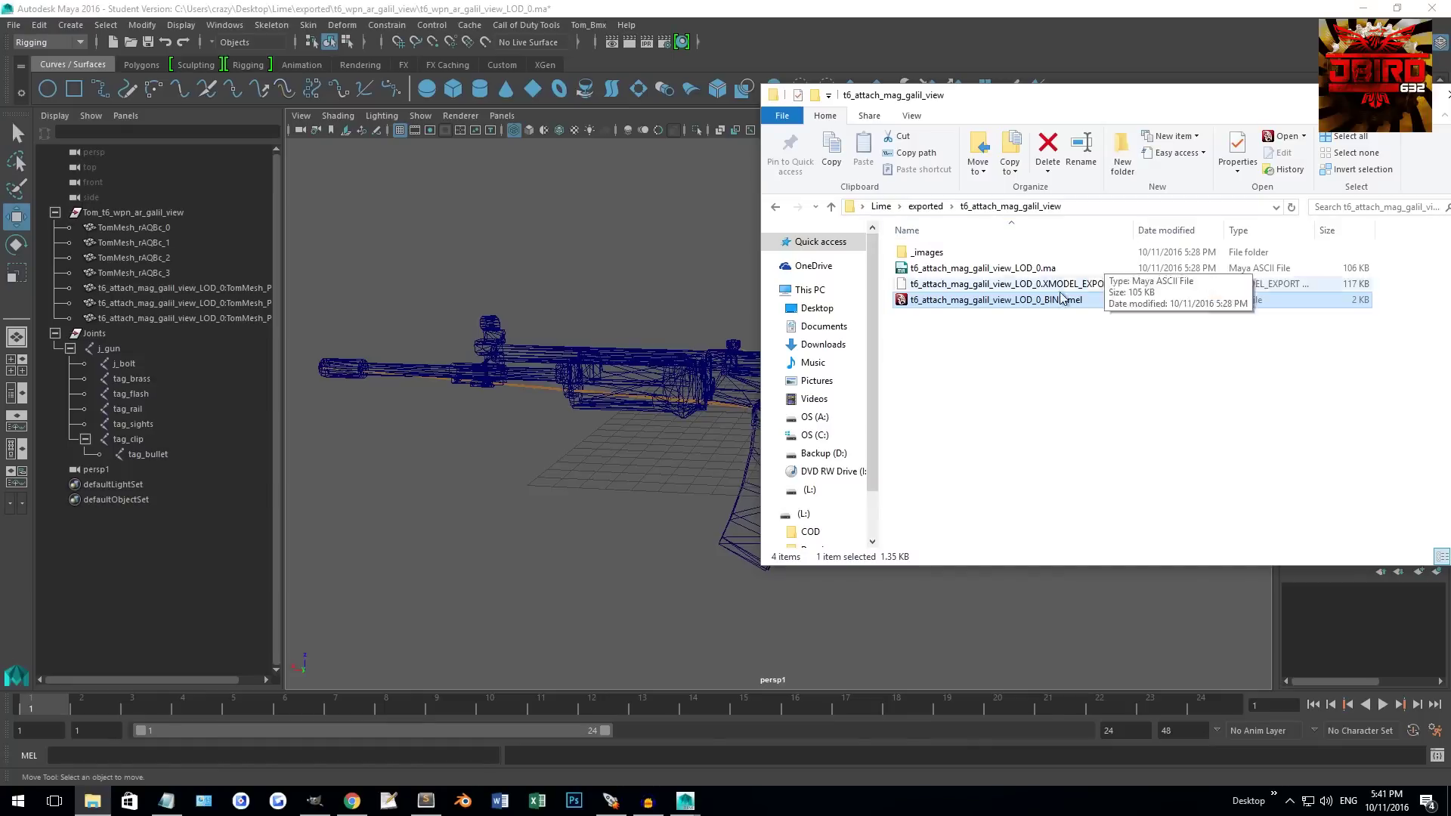
{"action": "mouse_move", "coordinate": [1061, 303]}
{"action": "left_mouse_down"}
{"action": "mouse_move", "coordinate": [993, 320]}
{"action": "mouse_move", "coordinate": [684, 298]}
{"action": "mouse_move", "coordinate": [1025, 323]}
{"action": "mouse_move", "coordinate": [1034, 298]}
{"action": "left_mouse_up"}
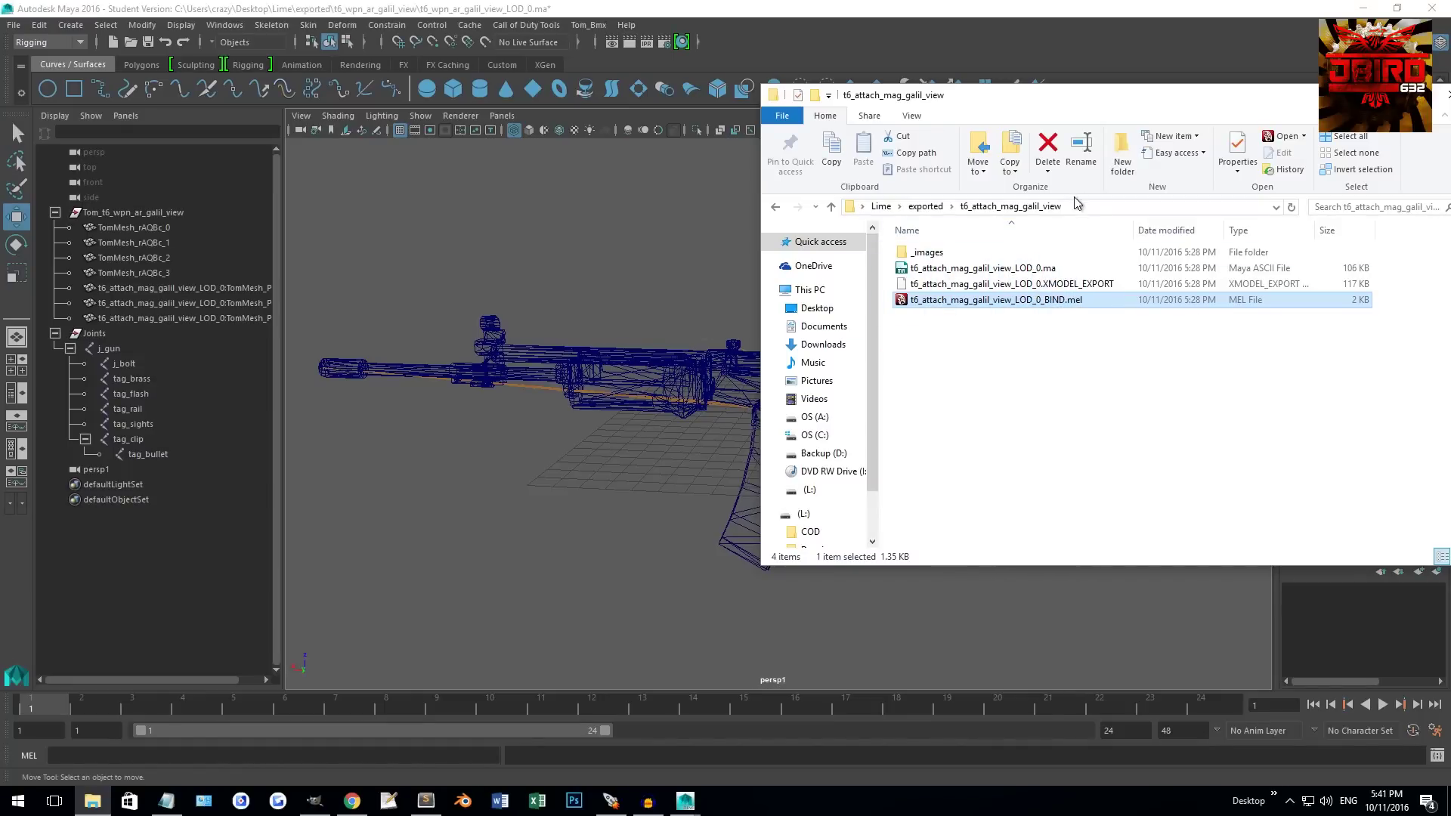
Step: Load the bind script t6_wpn_ar_galil_view_LOD_0_BIND.mel from the t6_wpn_ar_galil_view export folder into the Maya scene
{"action": "key", "text": "alt+Up"}
{"action": "double_click", "coordinate": [971, 300]}
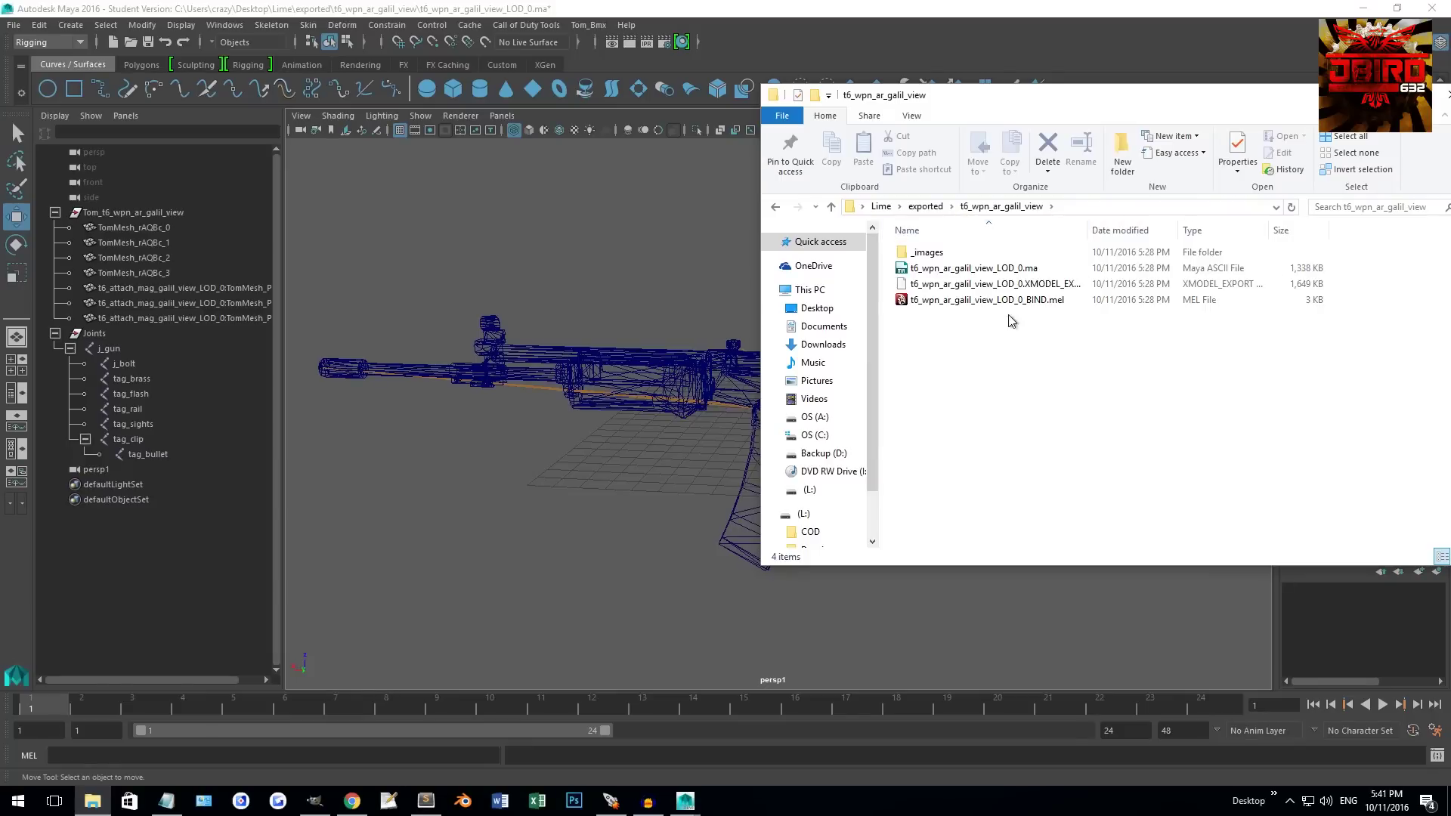
{"action": "left_click", "coordinate": [1001, 301]}
{"action": "left_click_drag", "start_coordinate": [1001, 301], "coordinate": [605, 275]}
{"action": "left_click", "coordinate": [417, 274]}
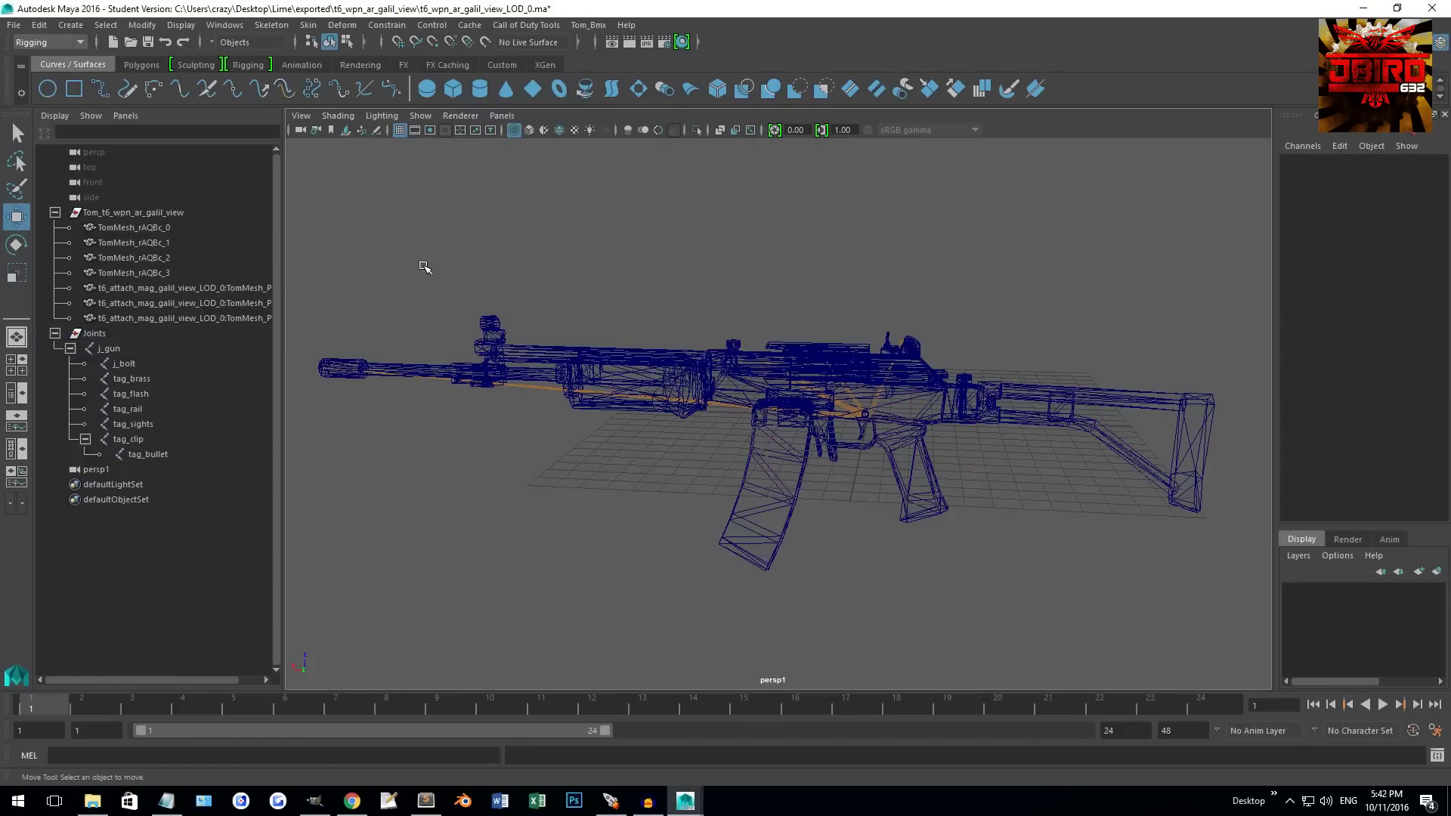
Step: Test the rifle's binding by moving the j_gun joint and checking j_bolt, and undo the test moves
{"action": "left_click", "coordinate": [138, 350]}
{"action": "left_click_drag", "start_coordinate": [885, 422], "coordinate": [855, 247]}
{"action": "key", "text": "ctrl+z"}
{"action": "key", "text": "ctrl+z"}
{"action": "key", "text": "ctrl+z"}
{"action": "key", "text": "ctrl+z"}
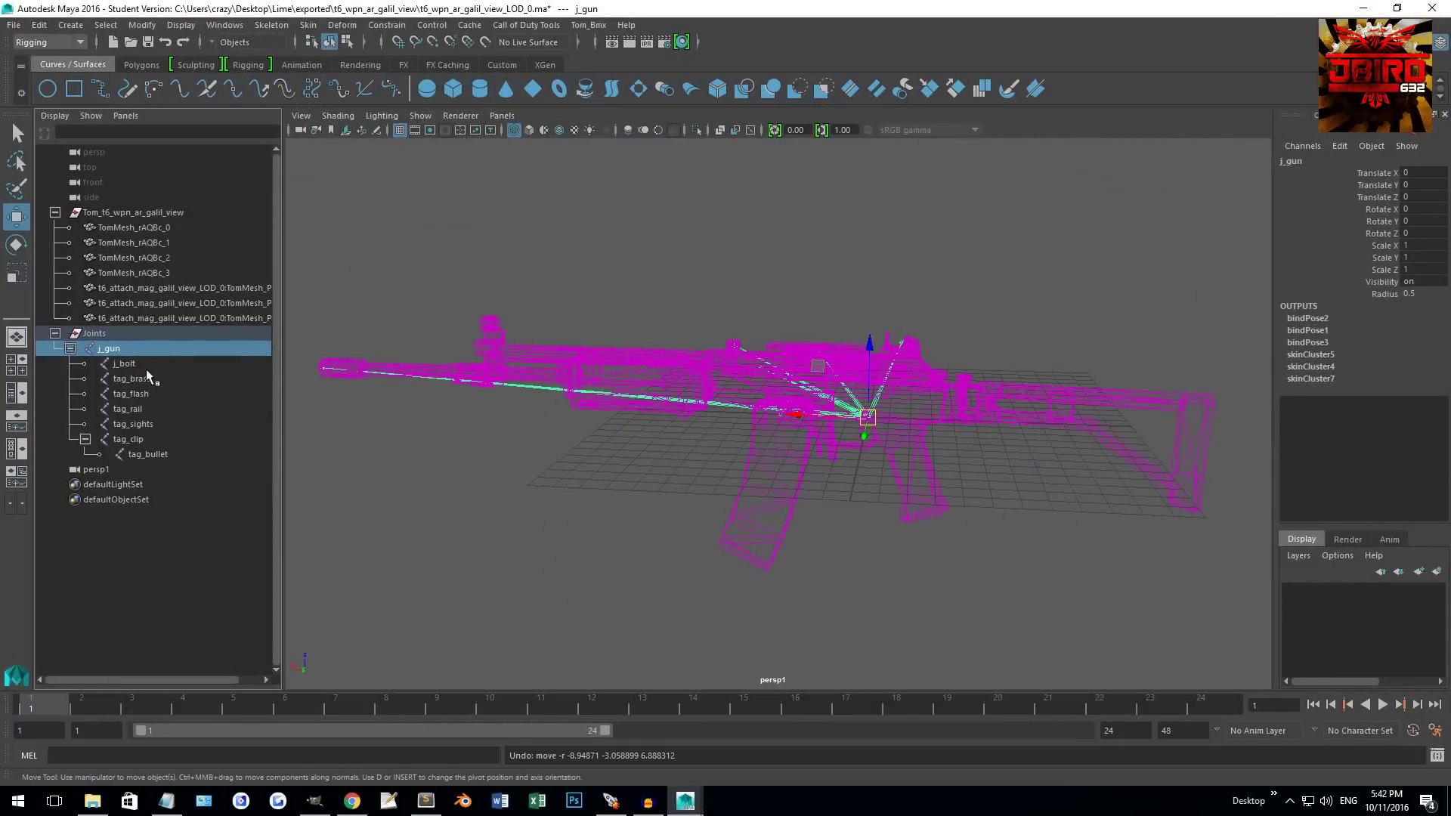
{"action": "left_click", "coordinate": [124, 364]}
{"action": "left_click_drag", "start_coordinate": [642, 272], "coordinate": [767, 309], "text": "alt"}
{"action": "key", "text": "ctrl+z"}
Step: Select the tag_brass joint and display the rifle smooth-shaded with the default material
{"action": "left_click", "coordinate": [171, 377]}
{"action": "mouse_move", "coordinate": [529, 318]}
{"action": "left_mouse_down", "text": "alt"}
{"action": "mouse_move", "coordinate": [720, 381]}
{"action": "mouse_move", "coordinate": [753, 332]}
{"action": "left_mouse_up", "text": "alt"}
{"action": "key", "text": "5"}
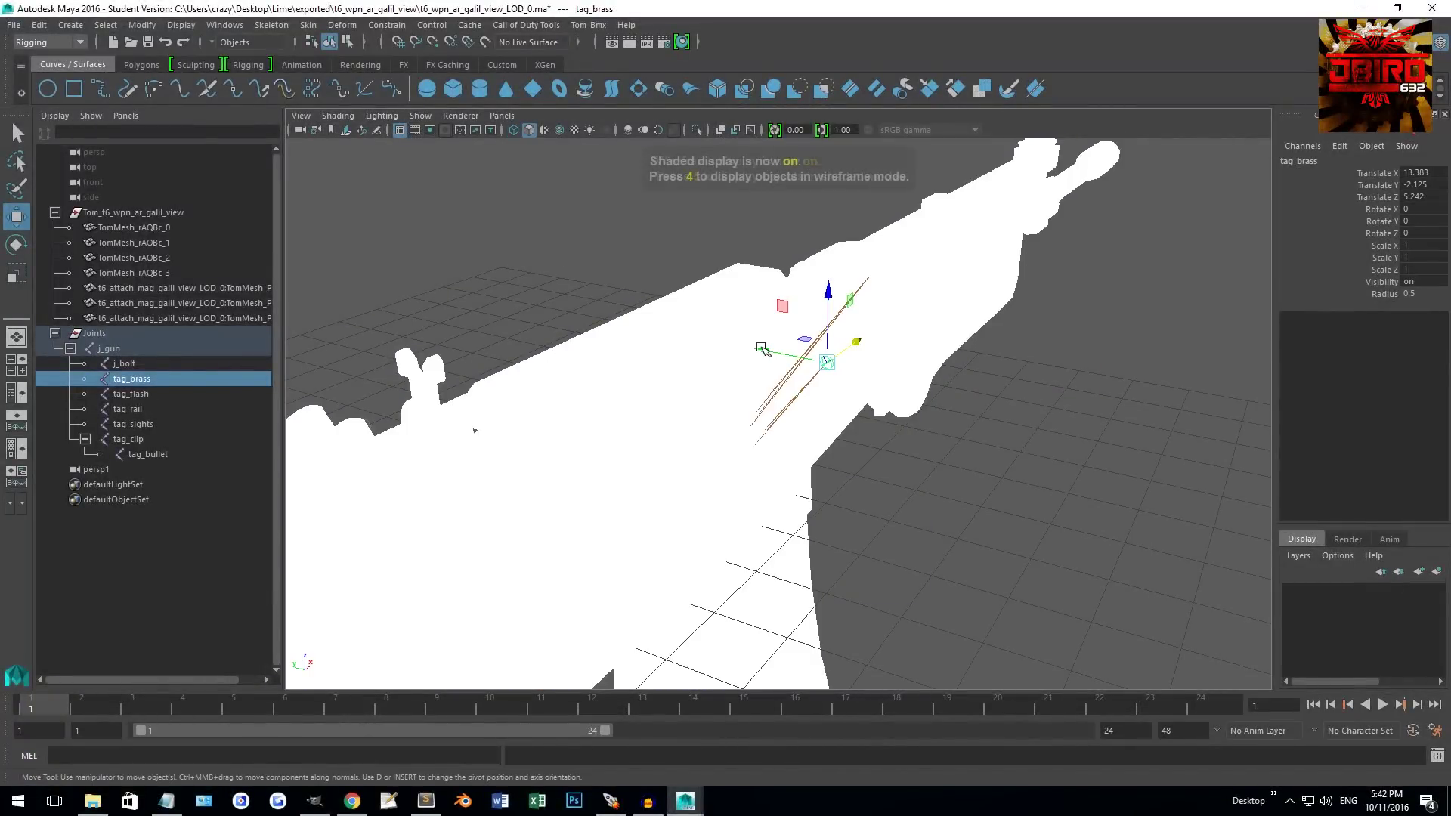
{"action": "key", "text": "4"}
{"action": "key", "text": "5"}
{"action": "left_click", "coordinate": [545, 130]}
{"action": "mouse_move", "coordinate": [945, 375]}
{"action": "left_mouse_down", "text": "alt"}
{"action": "mouse_move", "coordinate": [813, 363]}
{"action": "mouse_move", "coordinate": [701, 446]}
{"action": "mouse_move", "coordinate": [850, 450]}
{"action": "mouse_move", "coordinate": [773, 432]}
{"action": "left_mouse_up", "text": "alt"}
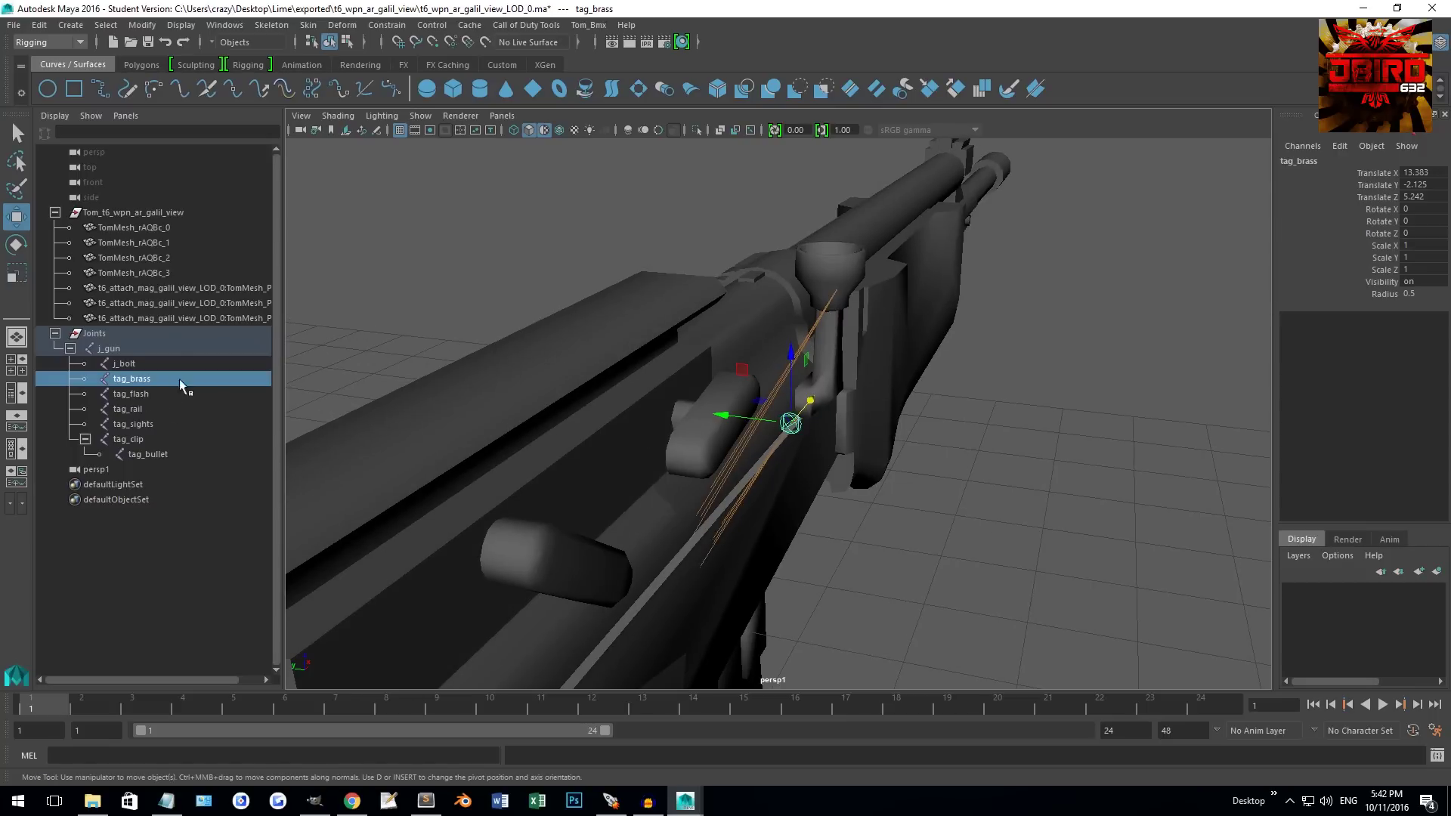
Step: Select the tag_flash joint and check its position at the muzzle
{"action": "left_click", "coordinate": [157, 394]}
{"action": "left_click_drag", "start_coordinate": [650, 378], "coordinate": [755, 370], "text": "alt"}
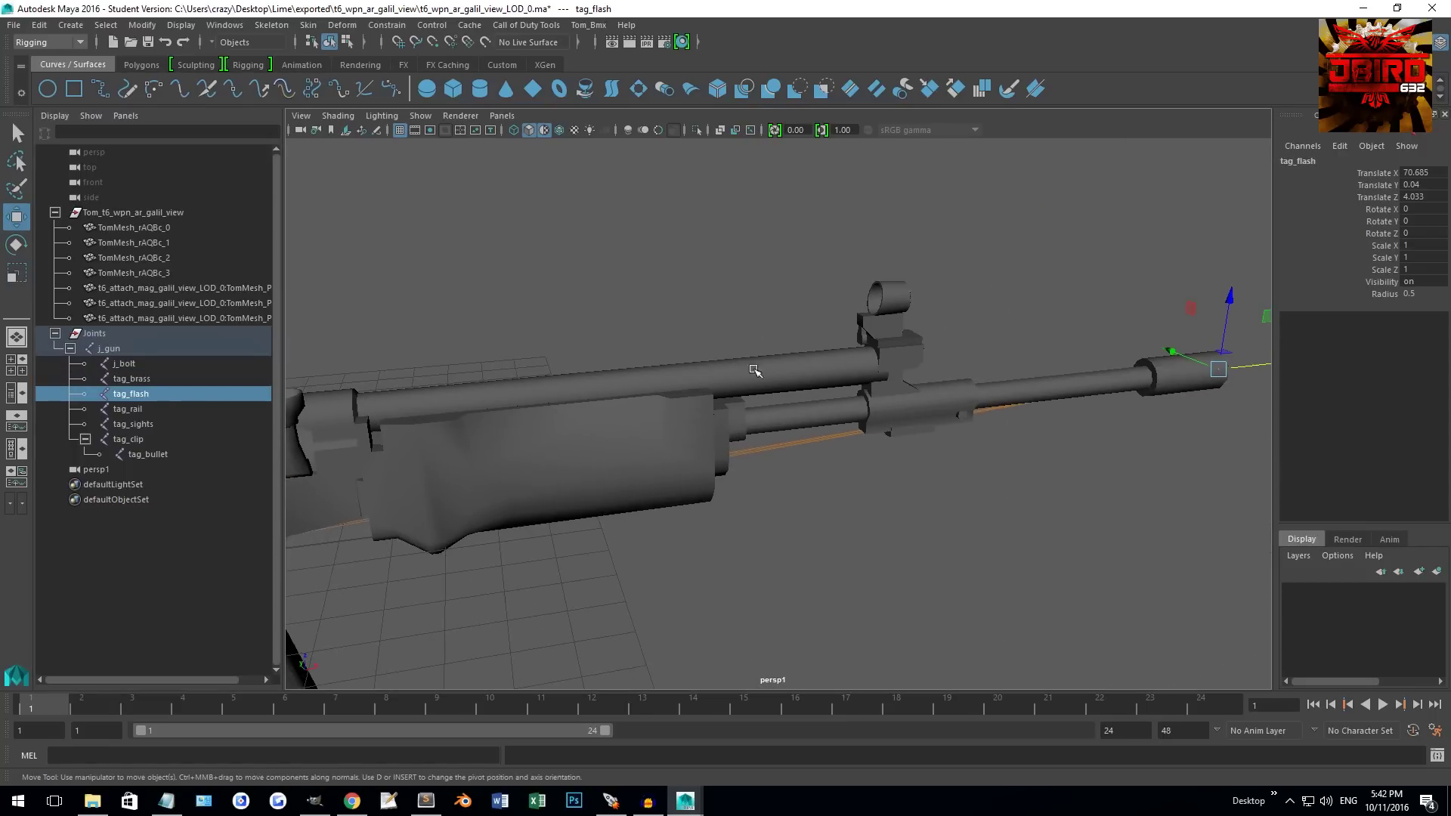
{"action": "left_click_drag", "start_coordinate": [1005, 372], "coordinate": [900, 382], "text": "alt"}
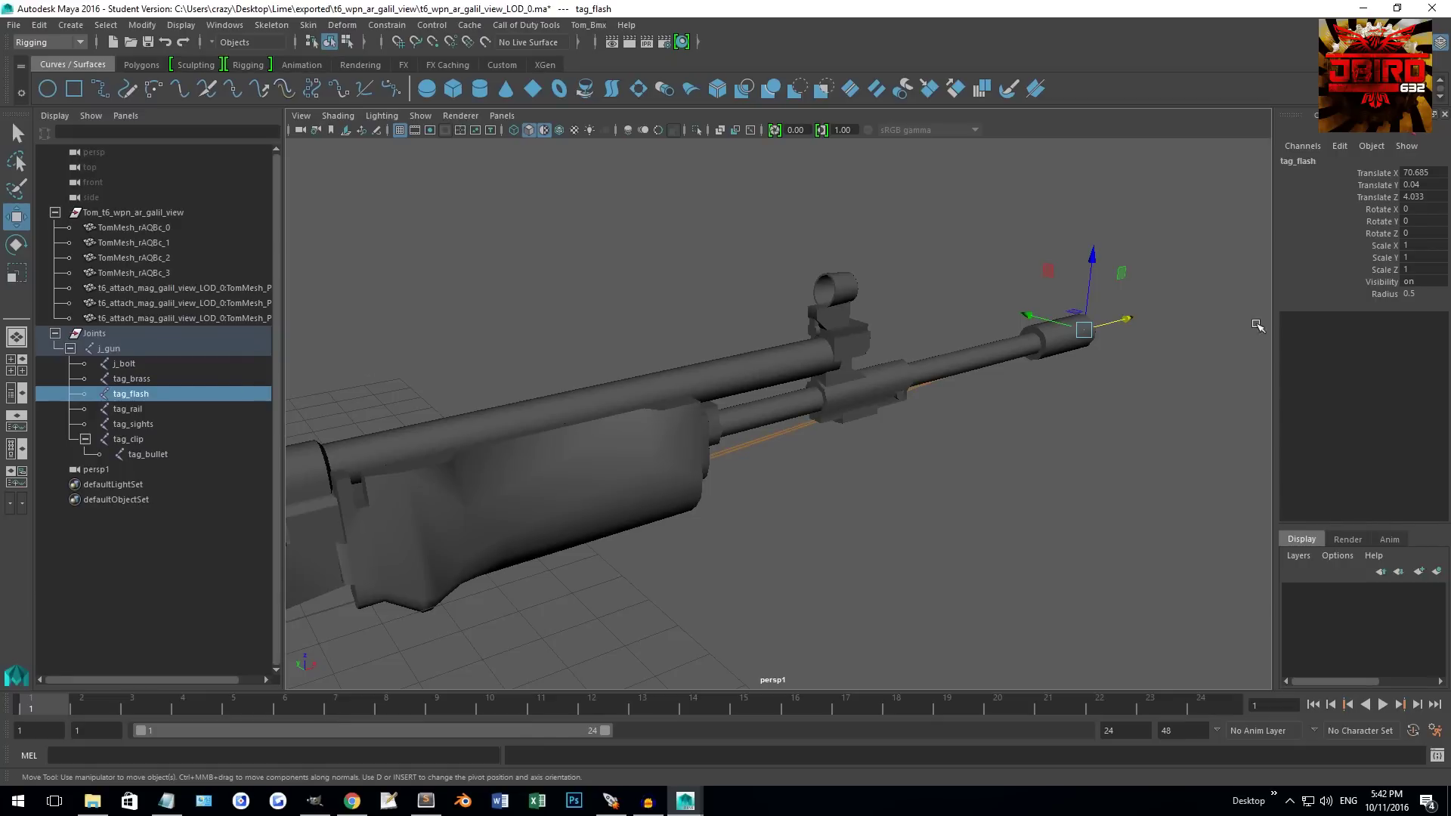
Step: Test-move the tag_rail joint to check that the top rail follows, and undo the move
{"action": "left_click", "coordinate": [125, 409]}
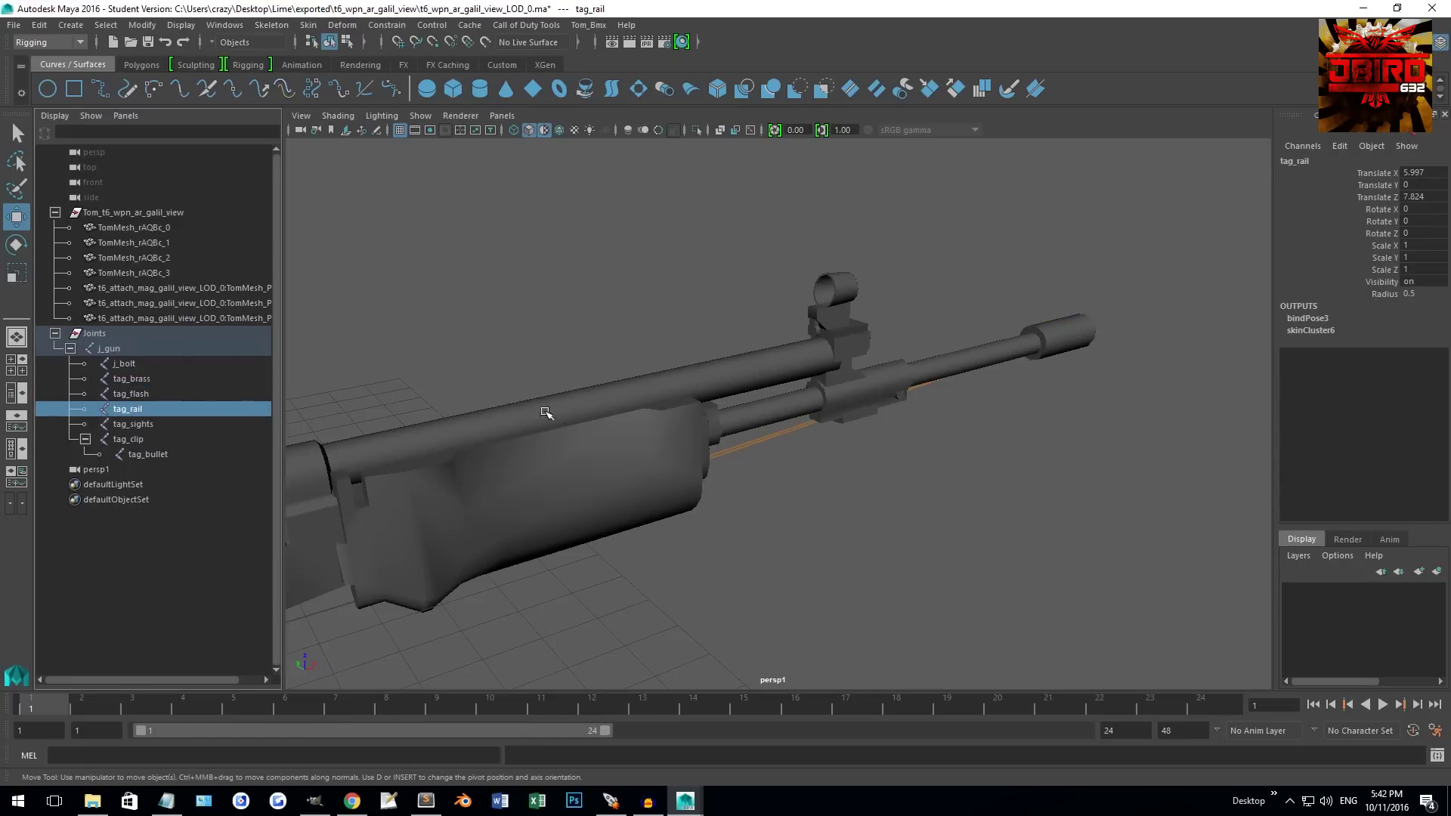
{"action": "scroll", "coordinate": [551, 415], "scroll_direction": "down", "scroll_amount": 5}
{"action": "left_click_drag", "start_coordinate": [551, 415], "coordinate": [681, 408], "text": "alt"}
{"action": "middle_click_drag", "start_coordinate": [680, 408], "coordinate": [459, 376], "text": "alt"}
{"action": "scroll", "coordinate": [599, 411], "scroll_direction": "up", "scroll_amount": 5}
{"action": "mouse_move", "coordinate": [600, 411]}
{"action": "left_mouse_down", "text": "alt"}
{"action": "mouse_move", "coordinate": [642, 506]}
{"action": "mouse_move", "coordinate": [761, 425]}
{"action": "mouse_move", "coordinate": [616, 412]}
{"action": "left_mouse_up", "text": "alt"}
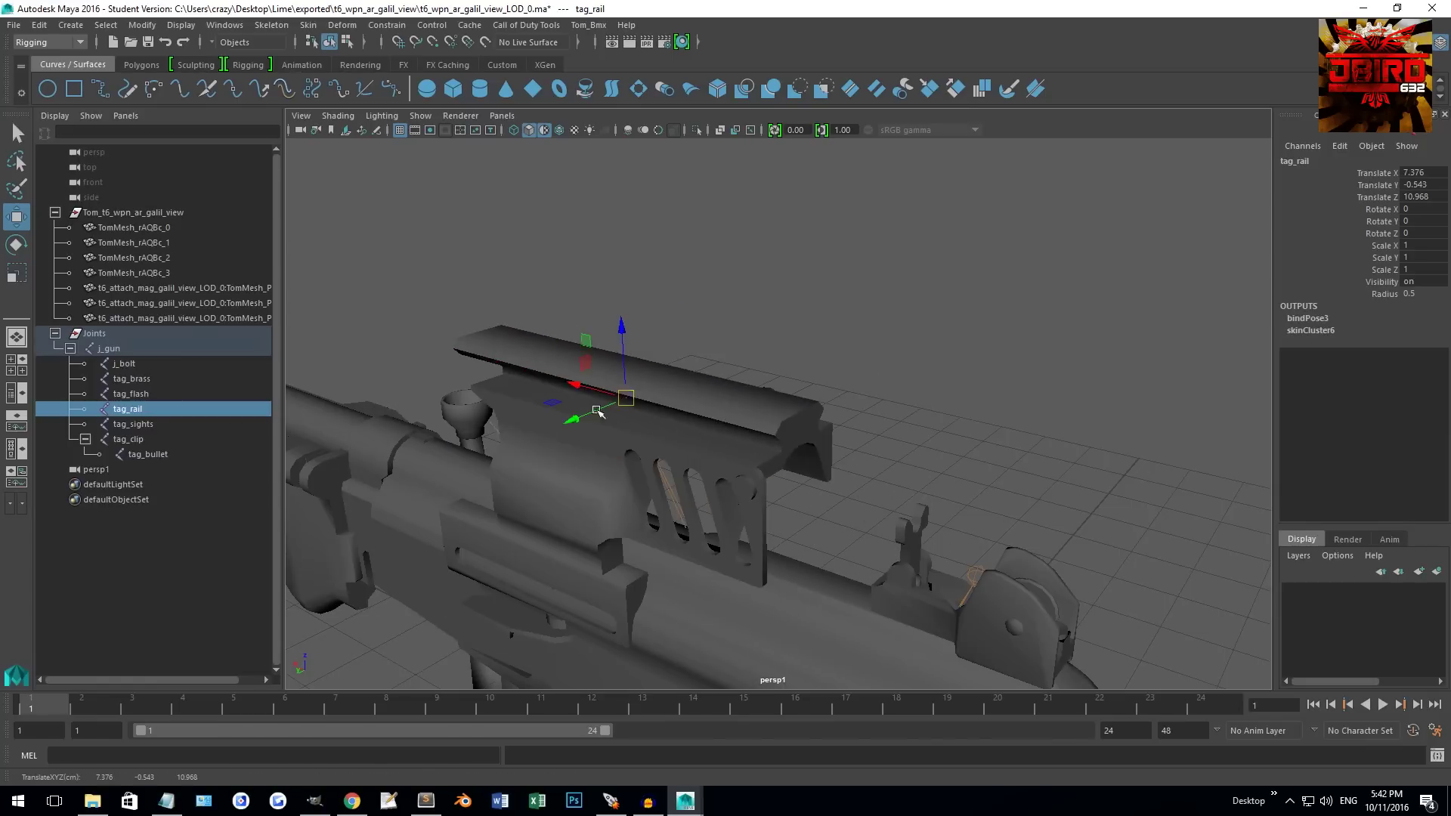
{"action": "key", "text": "ctrl+z"}
Step: Test the tag_sights joint and move tag_clip away from the rifle to check the magazine's binding, undoing the test moves
{"action": "left_click", "coordinate": [139, 424]}
{"action": "scroll", "coordinate": [686, 431], "scroll_direction": "down", "scroll_amount": 5}
{"action": "middle_click_drag", "start_coordinate": [714, 450], "coordinate": [923, 325], "text": "alt"}
{"action": "key", "text": "ctrl+z"}
{"action": "left_click", "coordinate": [137, 441]}
{"action": "key", "text": "f"}
{"action": "middle_click_drag", "start_coordinate": [793, 403], "coordinate": [687, 484]}
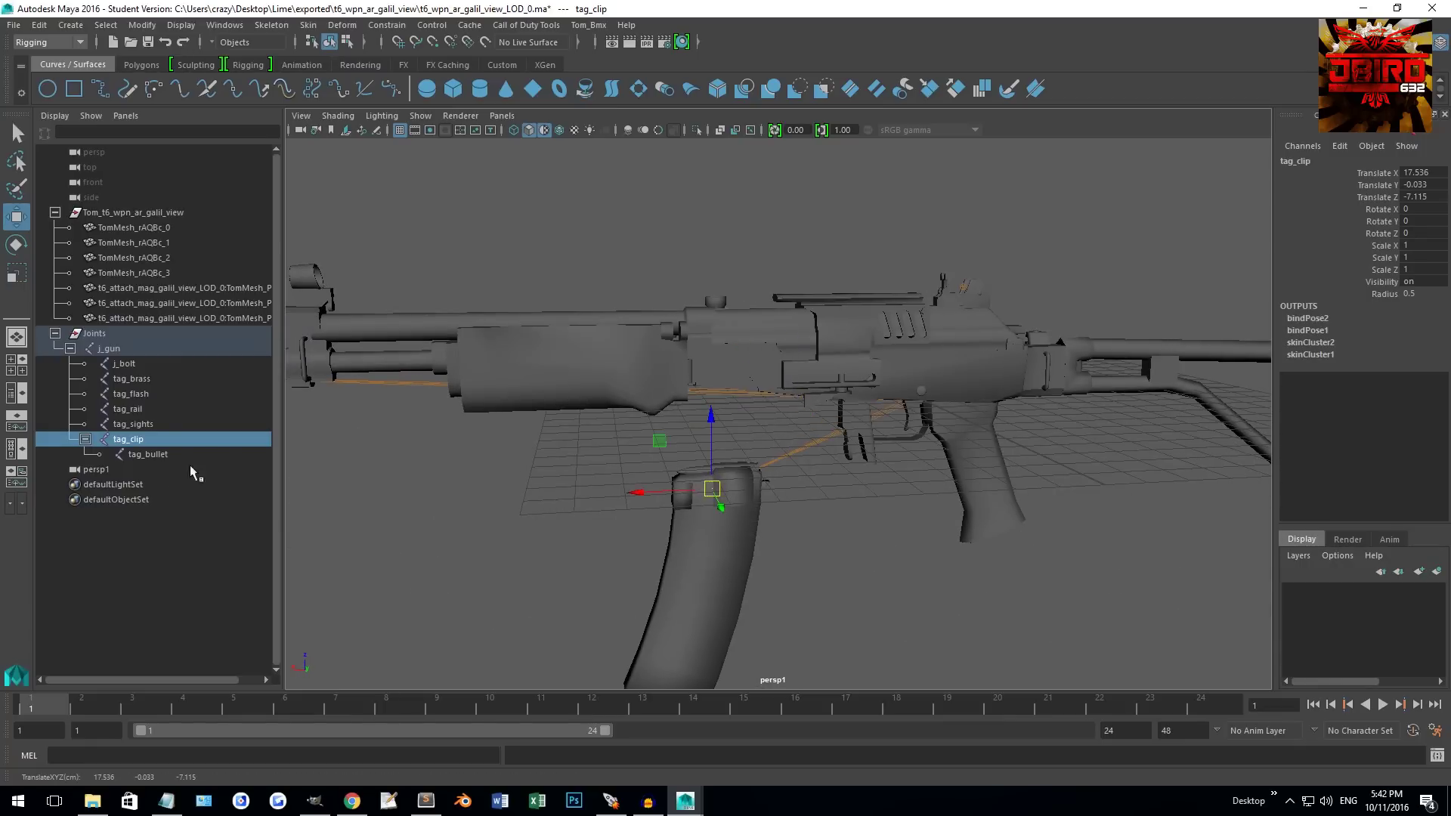
{"action": "key", "text": "ctrl+z"}
Step: Check the tag_bullet joint, clear the selection and view the complete shaded rifle with its magazine
{"action": "left_click", "coordinate": [152, 454]}
{"action": "left_click", "coordinate": [912, 214]}
{"action": "scroll", "coordinate": [882, 243], "scroll_direction": "down", "scroll_amount": 3}
{"action": "left_click_drag", "start_coordinate": [882, 243], "coordinate": [786, 266], "text": "alt"}
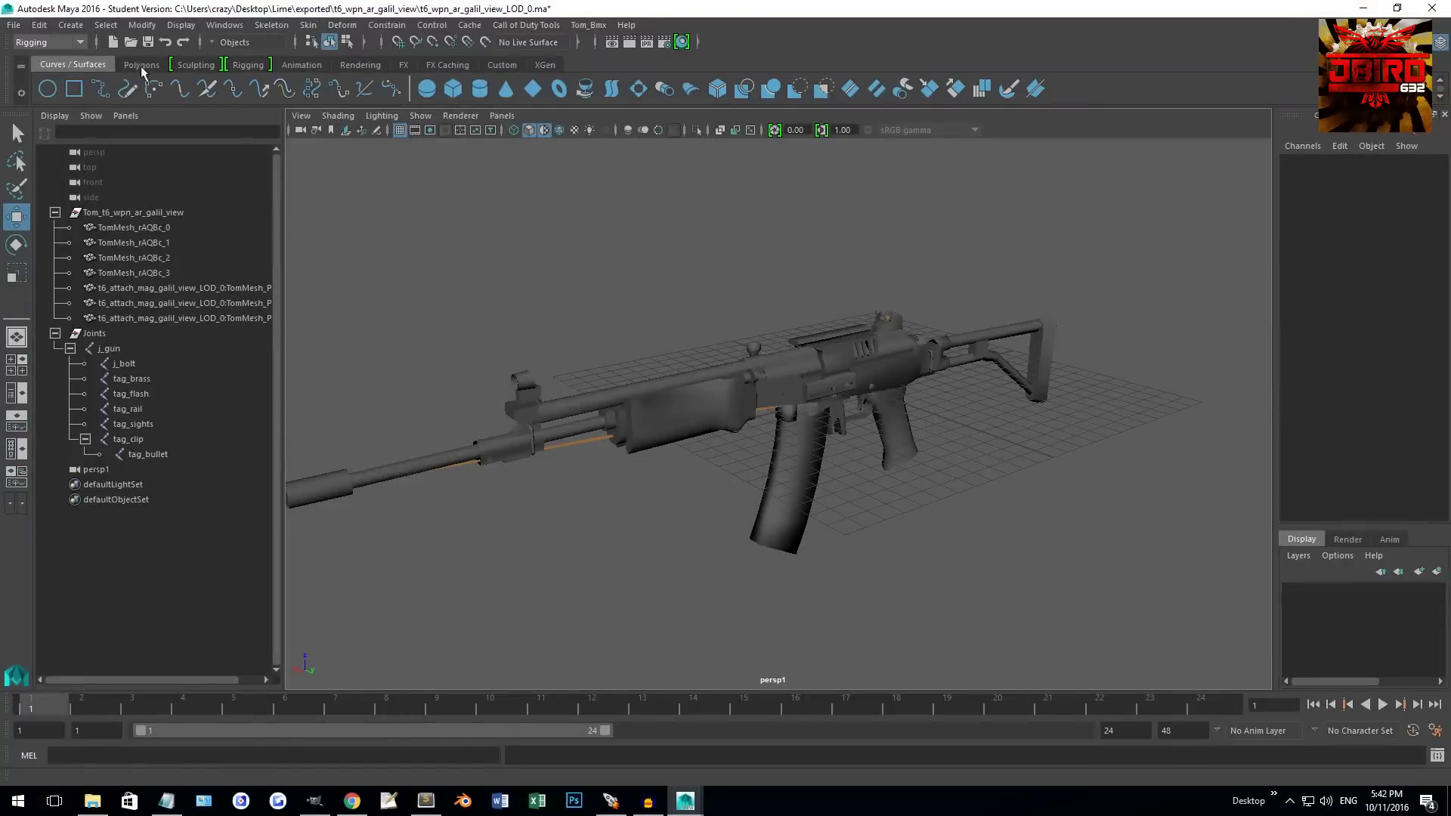
Step: Save the scene as Maya ASCII over t6_wpn_ar_galil_view_LOD_0.ma, accepting the overwrite and the student version notice
{"action": "left_click", "coordinate": [15, 25]}
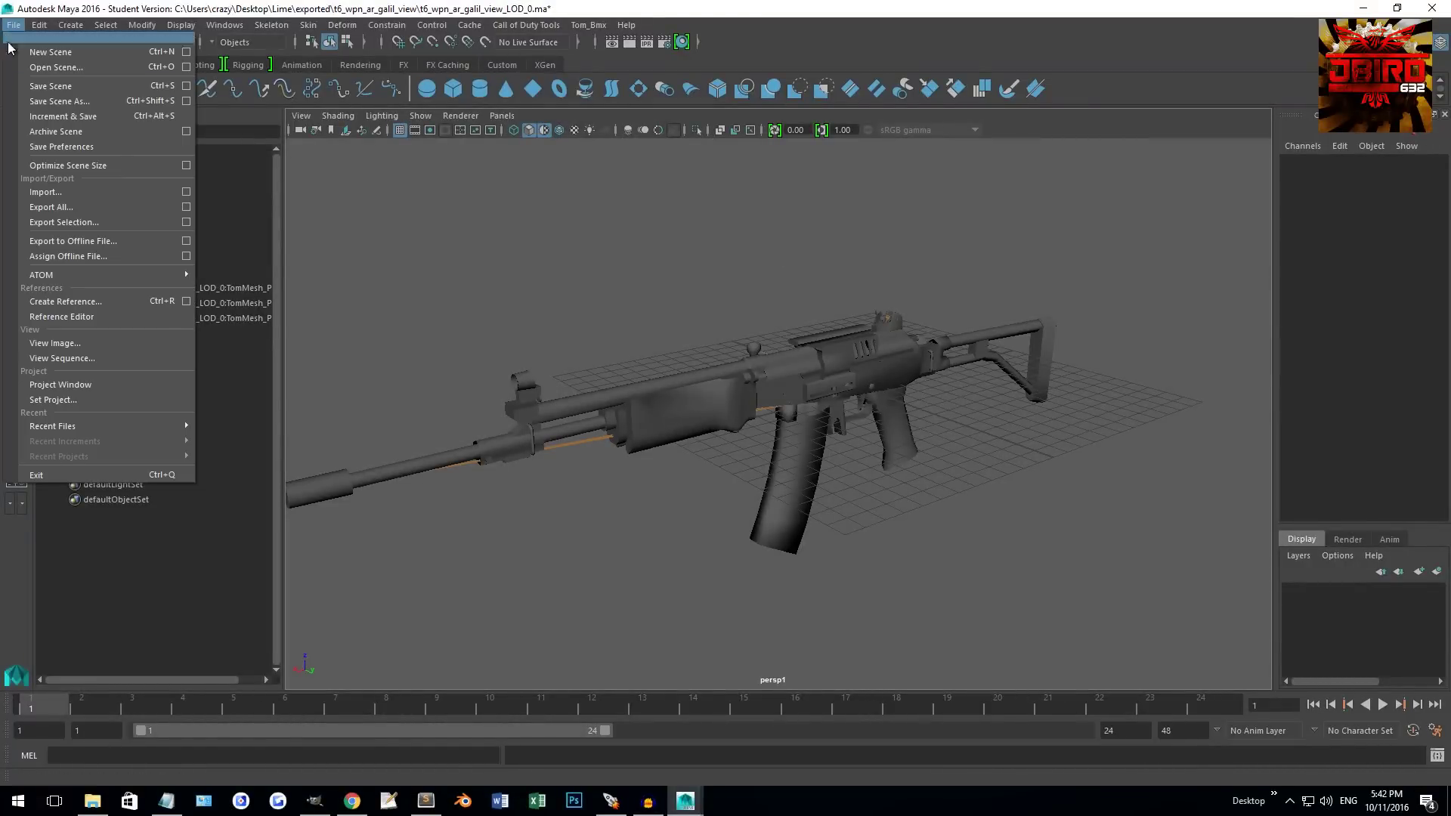
{"action": "left_click", "coordinate": [59, 101]}
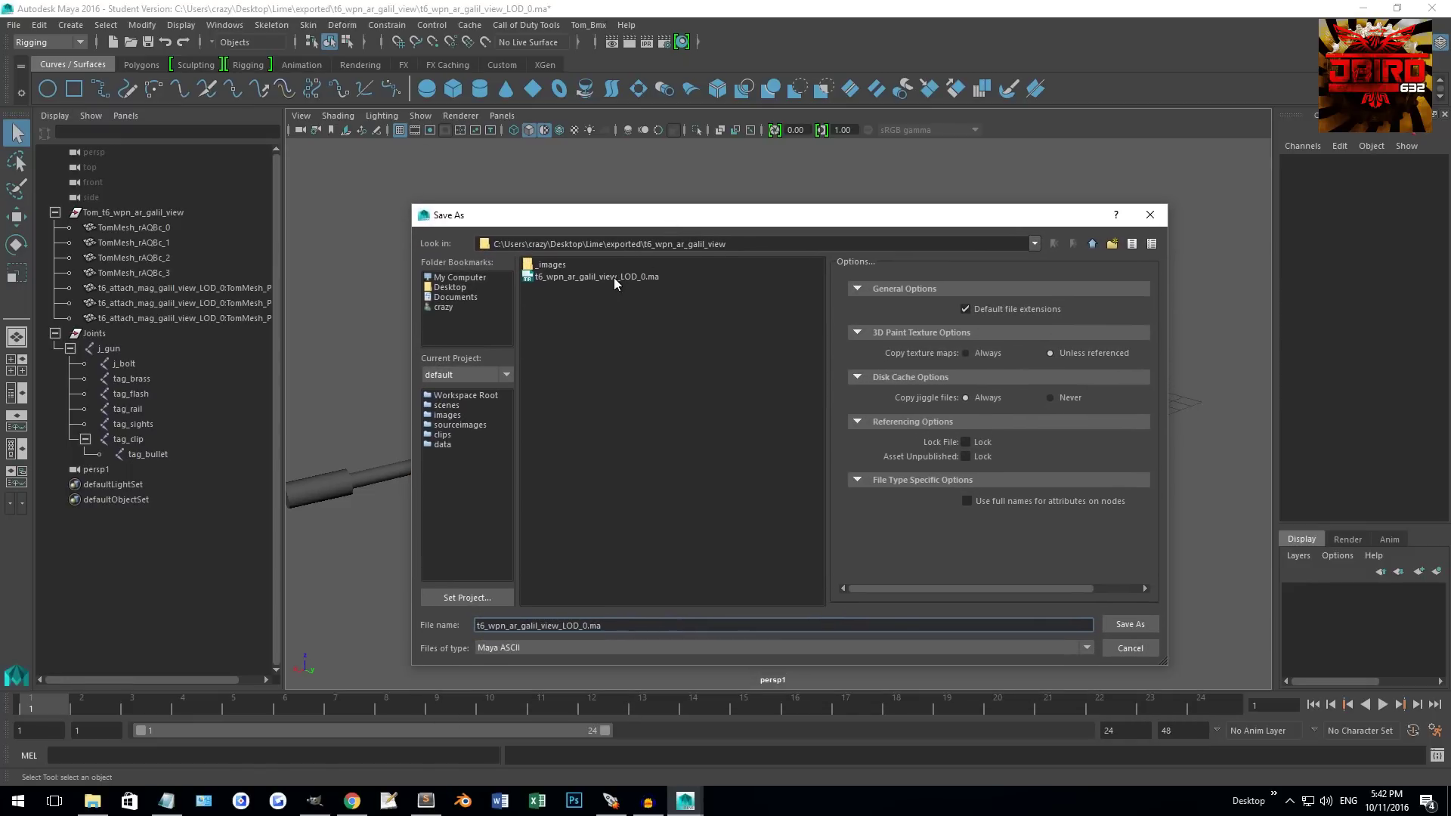
{"action": "left_click", "coordinate": [547, 278]}
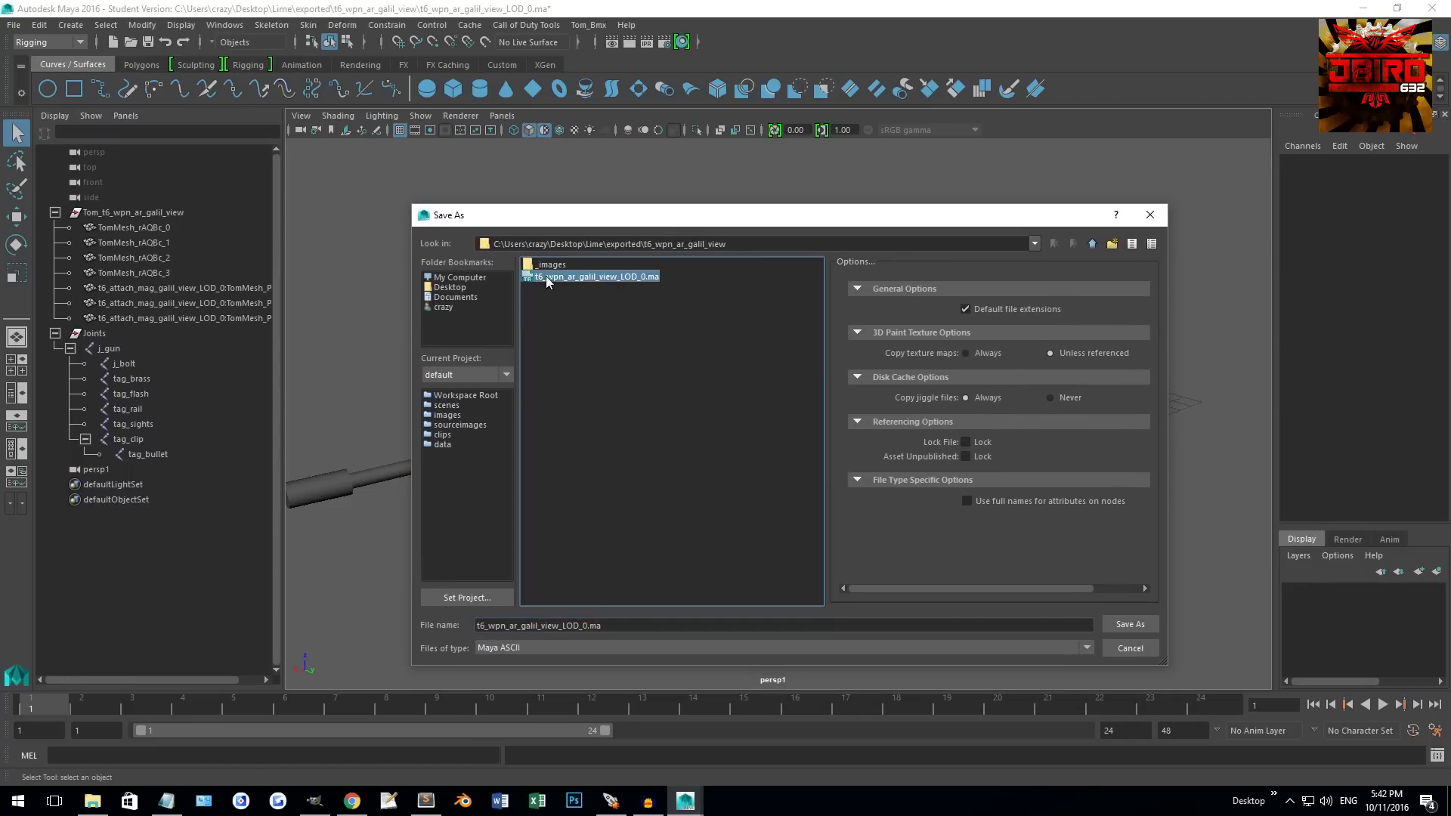
{"action": "left_click", "coordinate": [1118, 624]}
{"action": "left_click", "coordinate": [769, 461]}
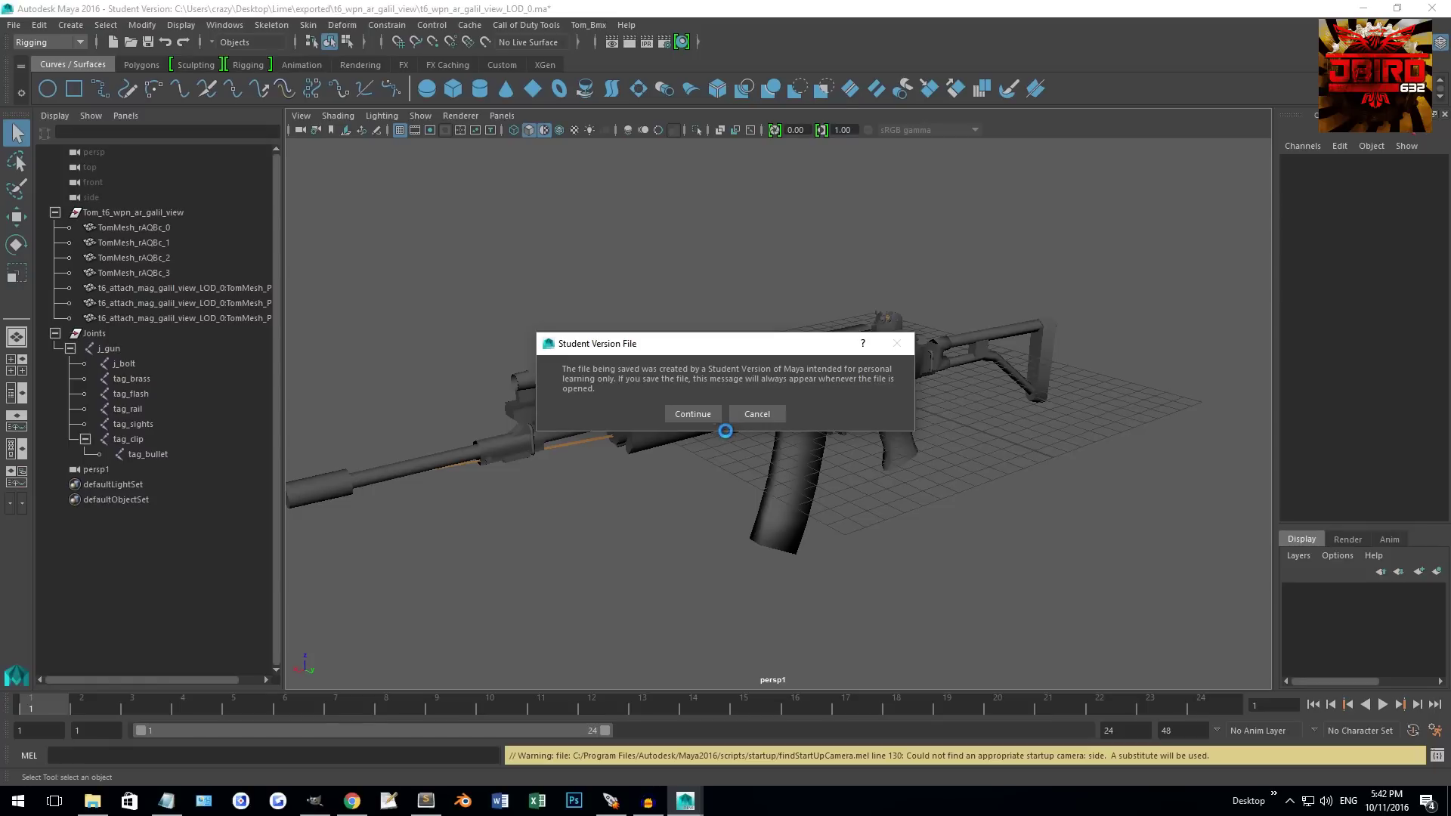
{"action": "left_click", "coordinate": [692, 415]}
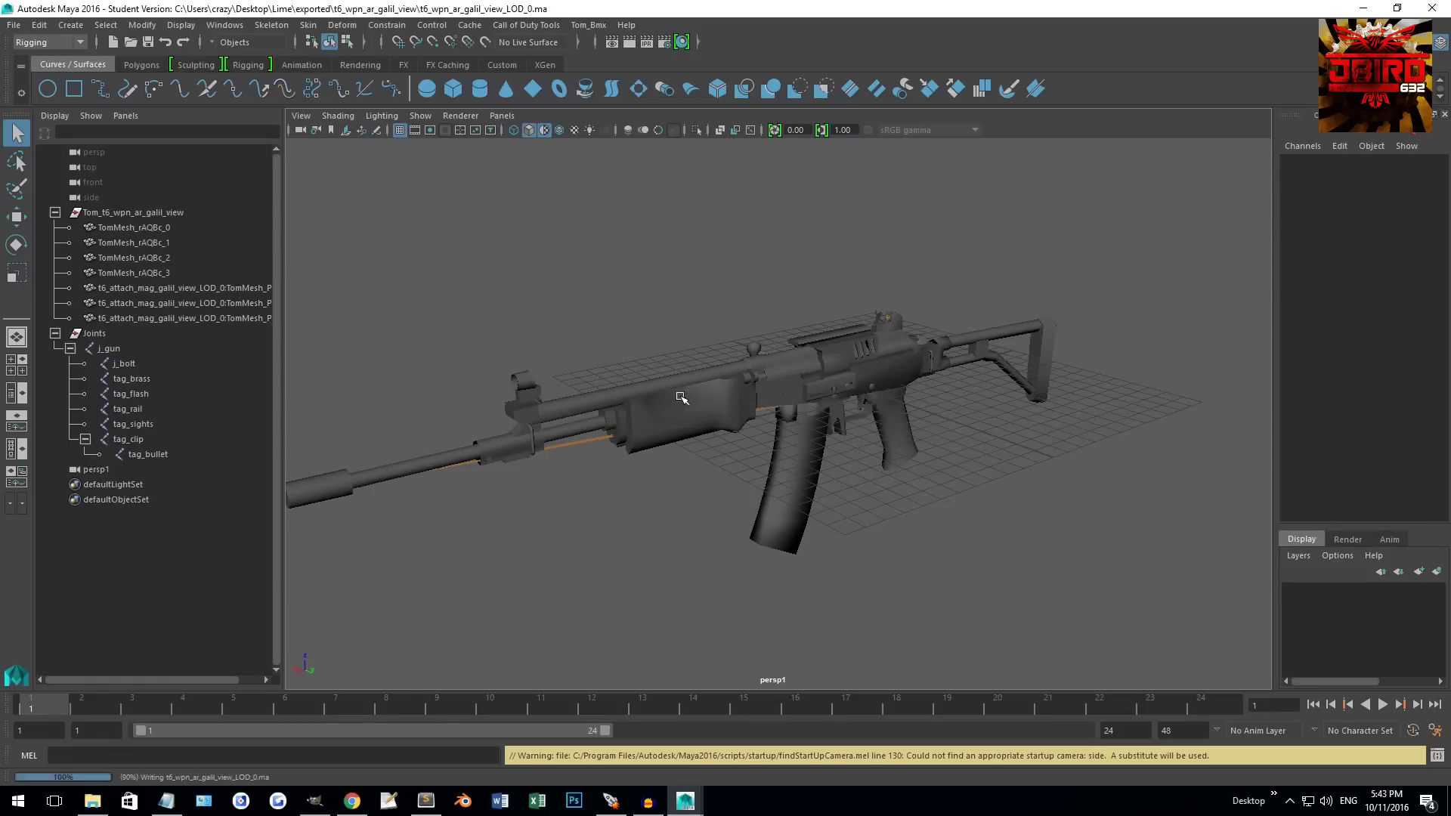
Step: Open the Call of Duty Export XModel dialog and place it clear of the rifle
{"action": "key", "text": "w"}
{"action": "left_click_drag", "start_coordinate": [548, 264], "coordinate": [573, 189], "text": "alt"}
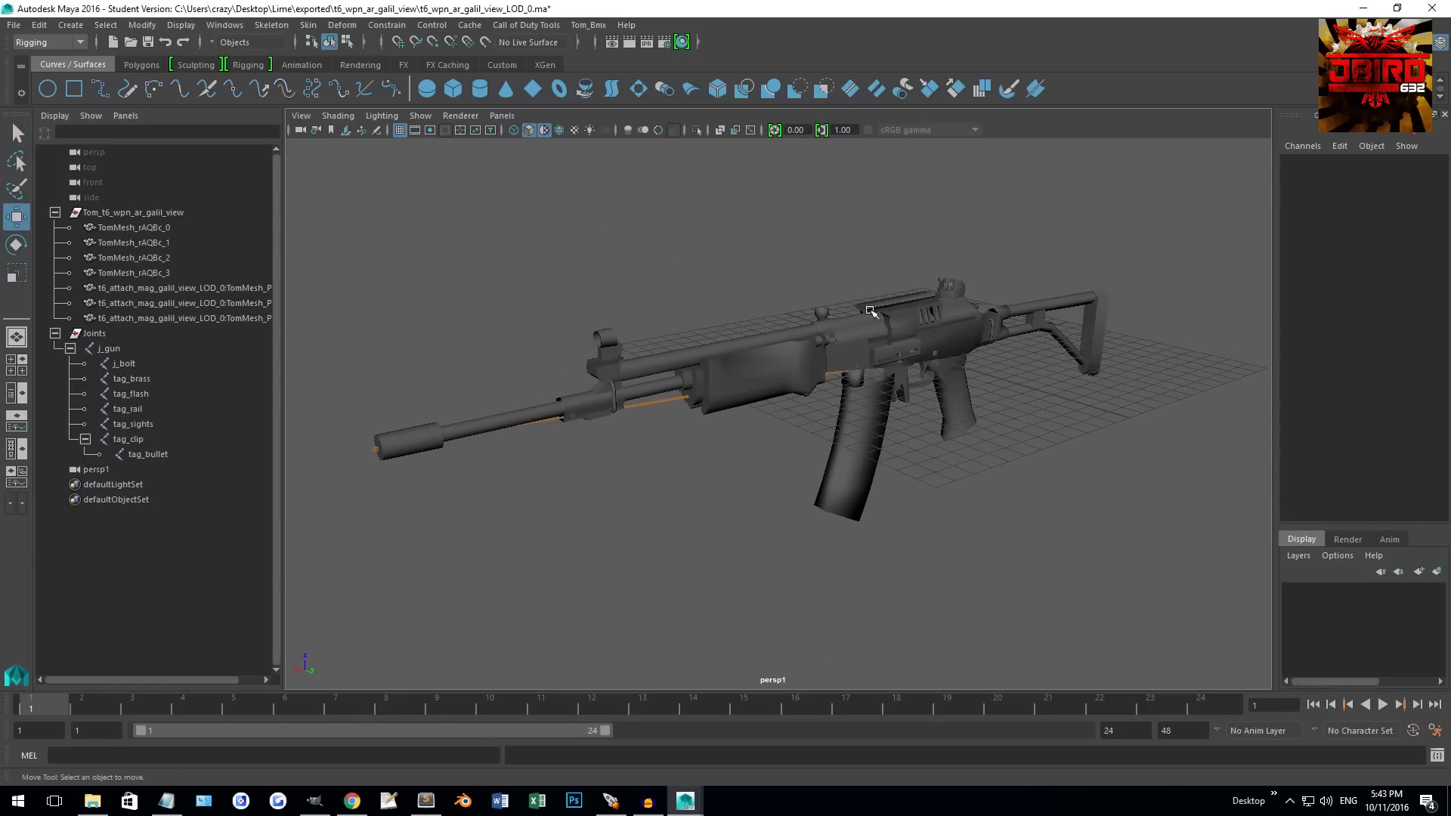
{"action": "left_click", "coordinate": [547, 27]}
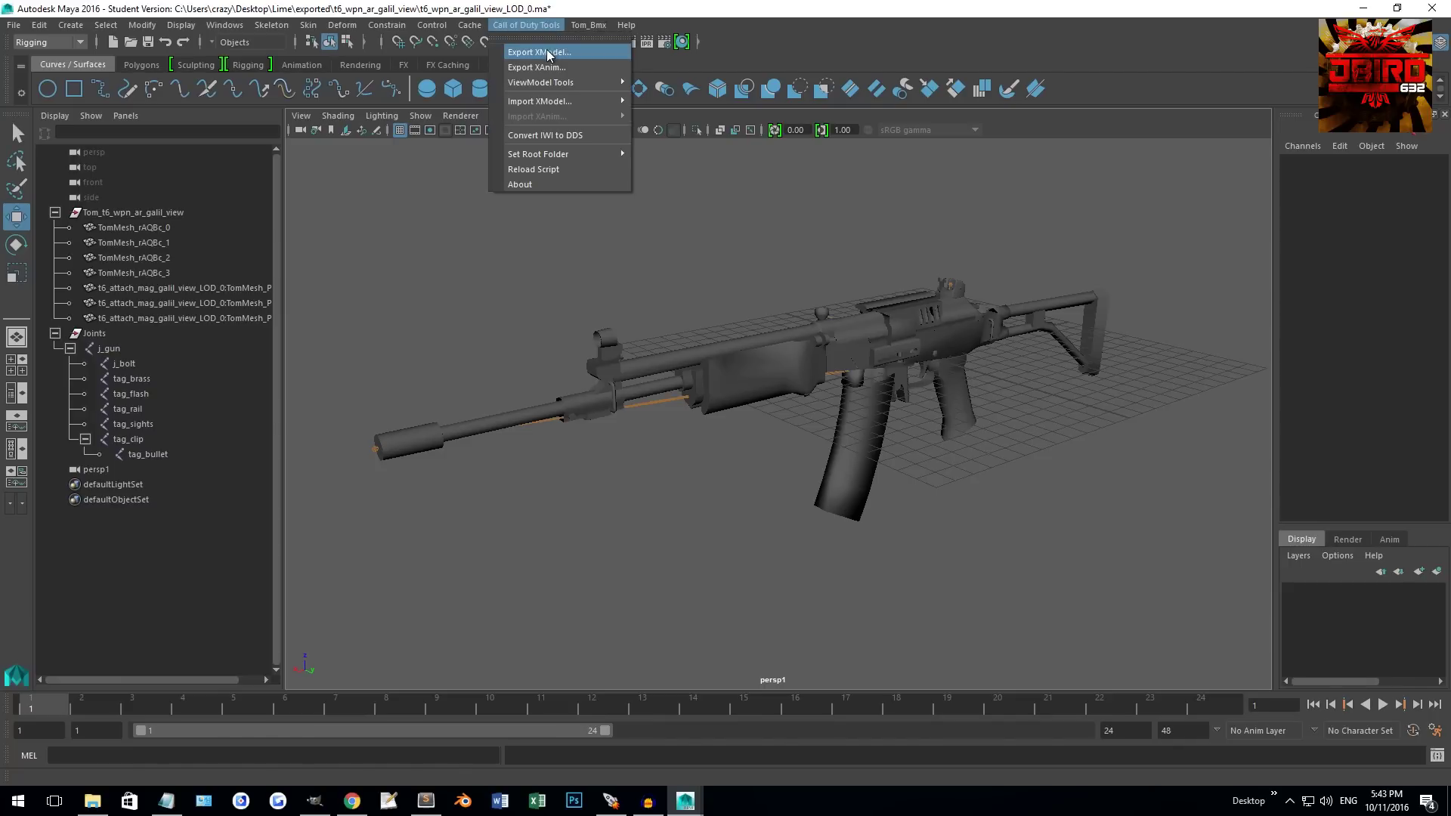
{"action": "left_click", "coordinate": [547, 51]}
{"action": "left_click_drag", "start_coordinate": [870, 209], "coordinate": [484, 215]}
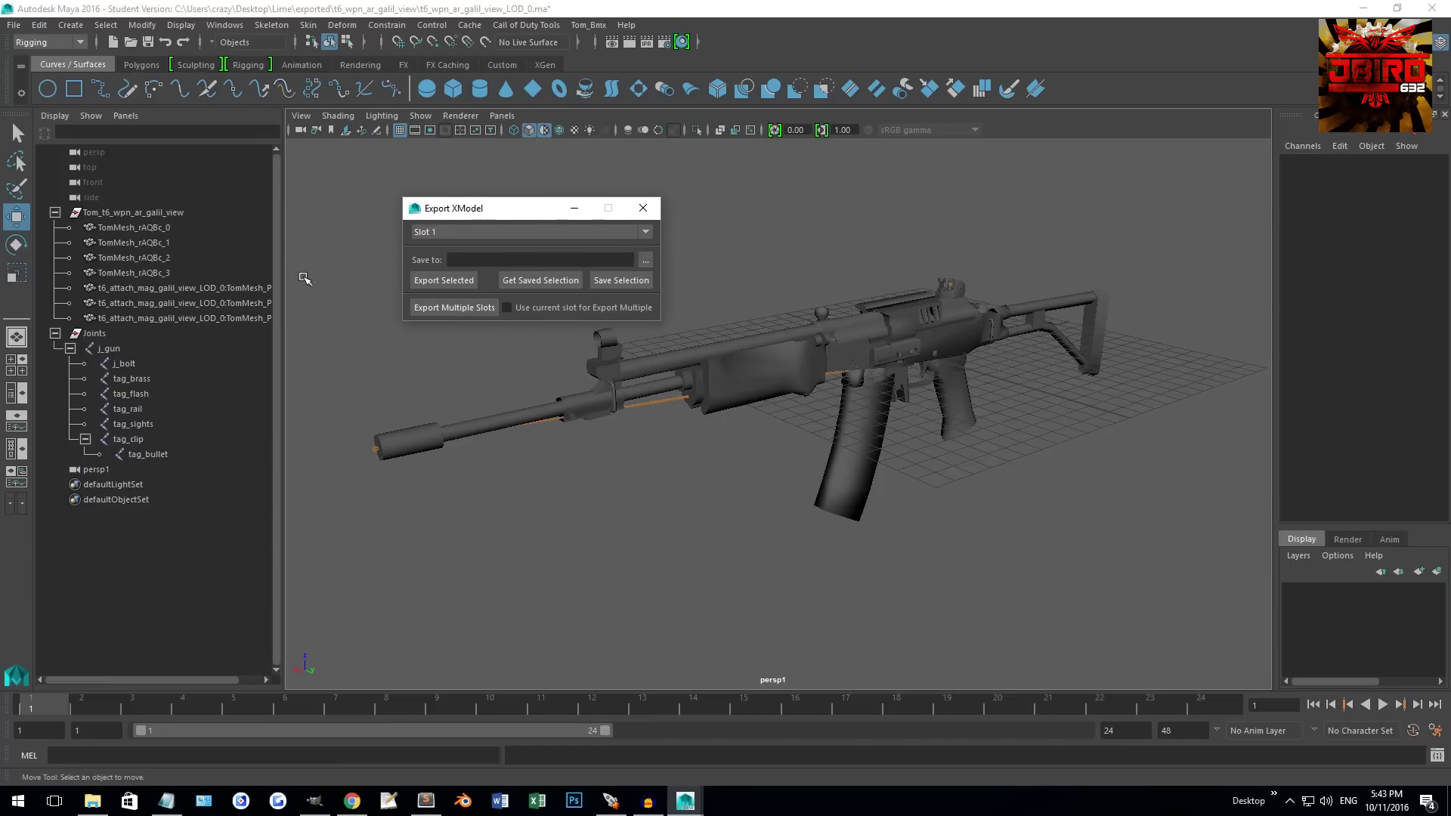
Step: Rename the root joint j_gun to tag_weapon
{"action": "double_click", "coordinate": [108, 348]}
{"action": "type", "text": "tag"}
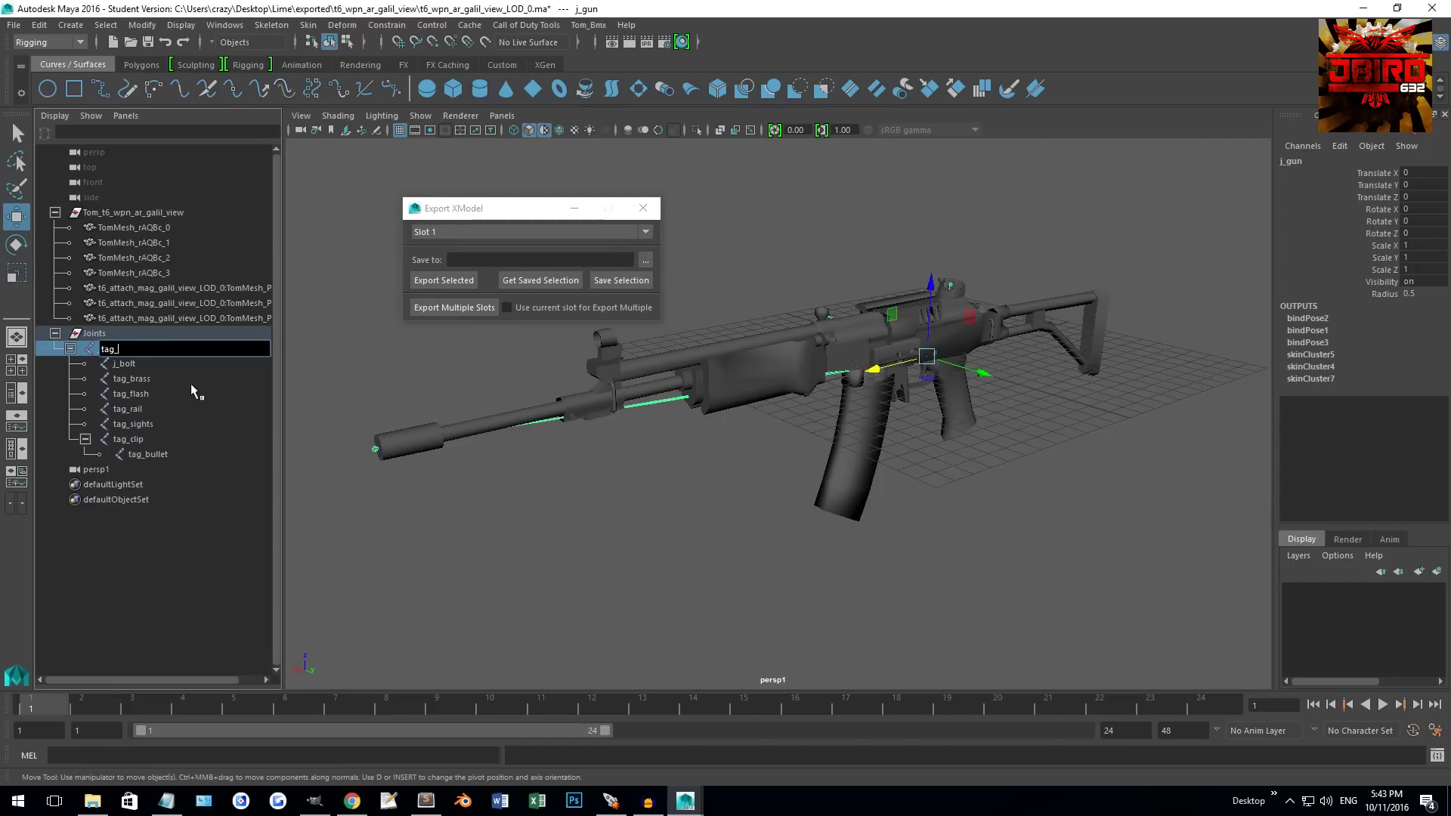
{"action": "type", "text": "_weapon"}
{"action": "key", "text": "Return"}
Step: Select the Tom_t6_wpn_ar_galil_view and Joints groups together with their full hierarchies for export
{"action": "left_click", "coordinate": [151, 214]}
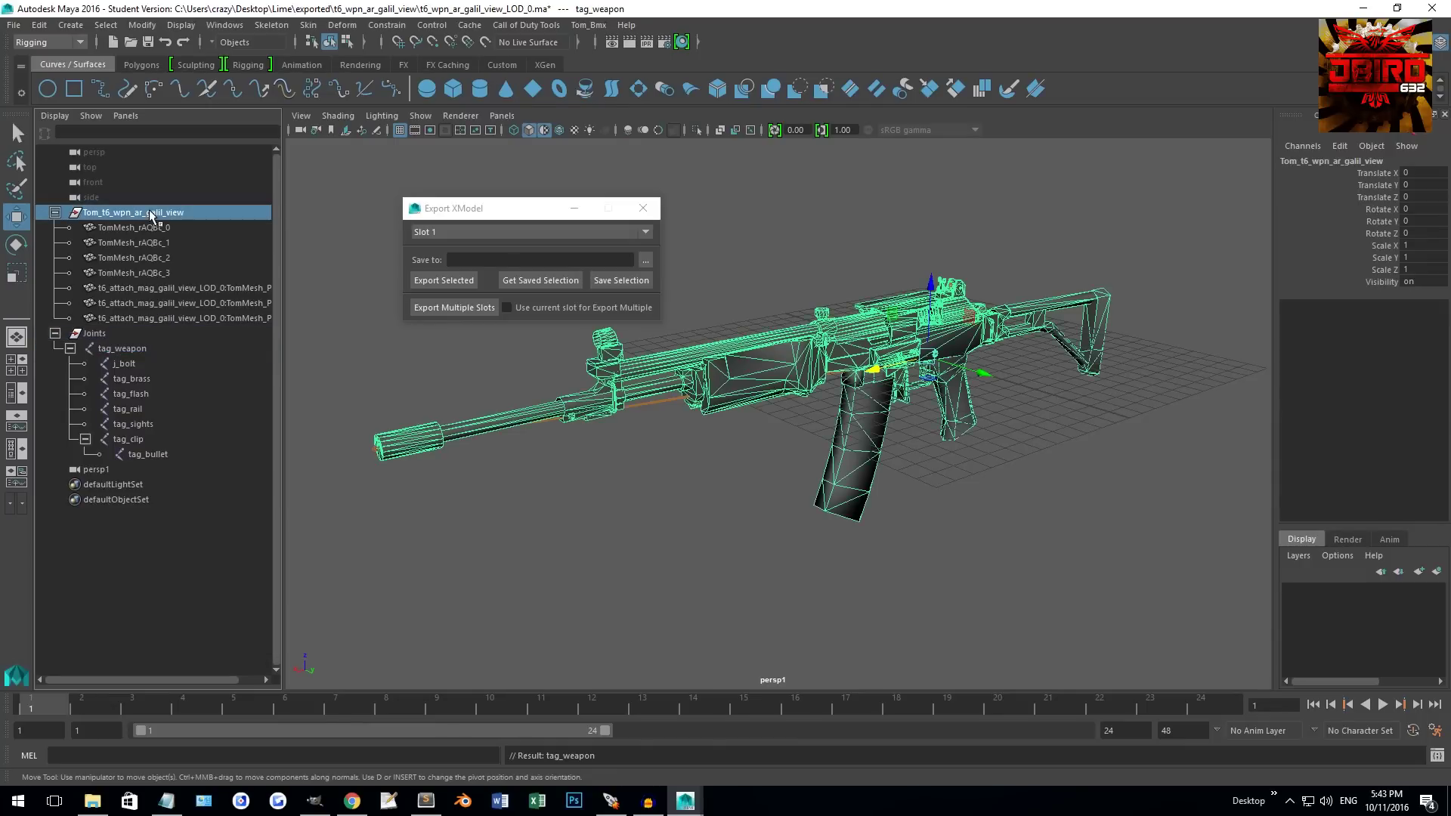
{"action": "left_click_drag", "start_coordinate": [491, 211], "coordinate": [442, 188]}
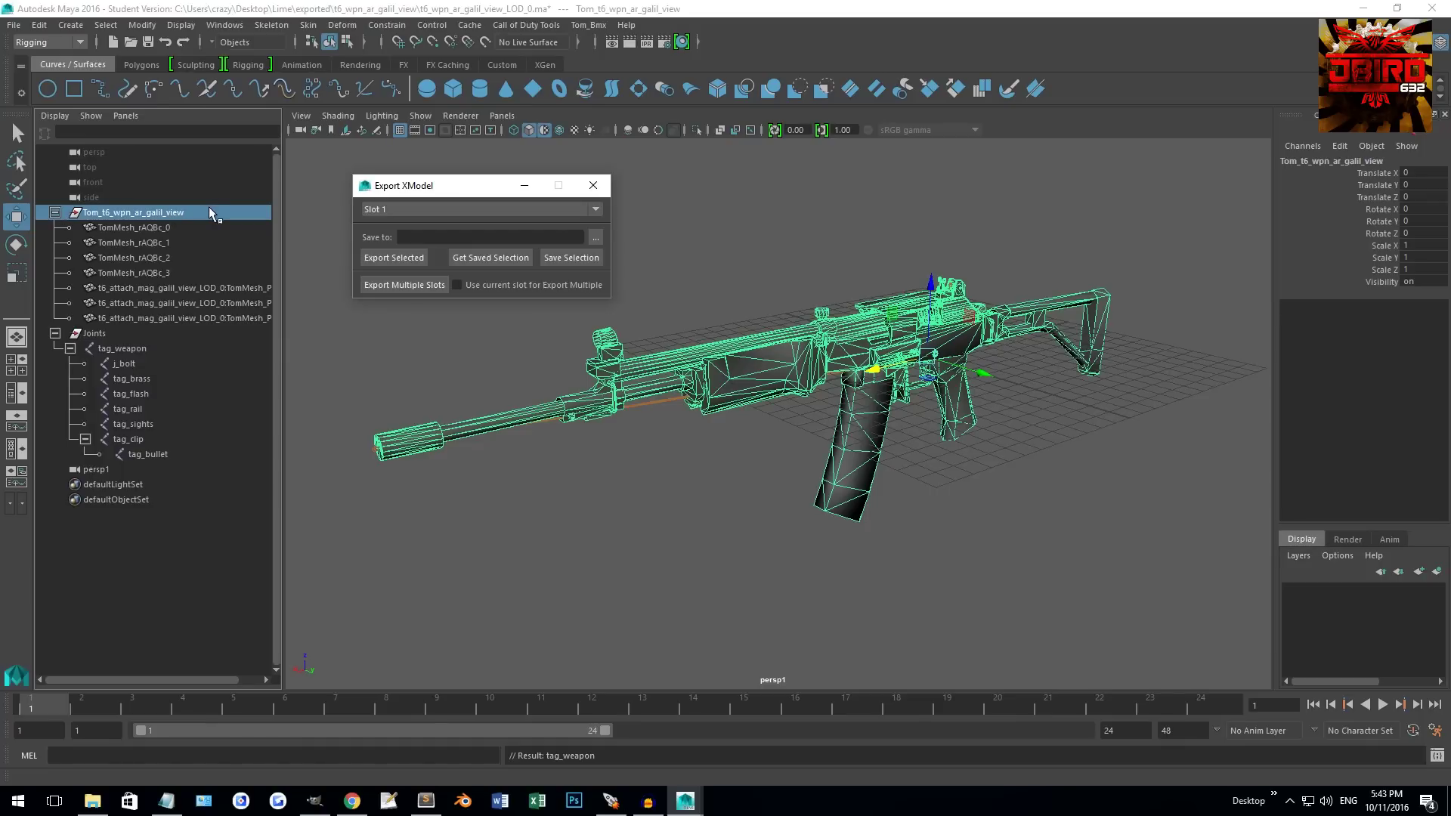
{"action": "left_click", "coordinate": [94, 333], "text": "ctrl"}
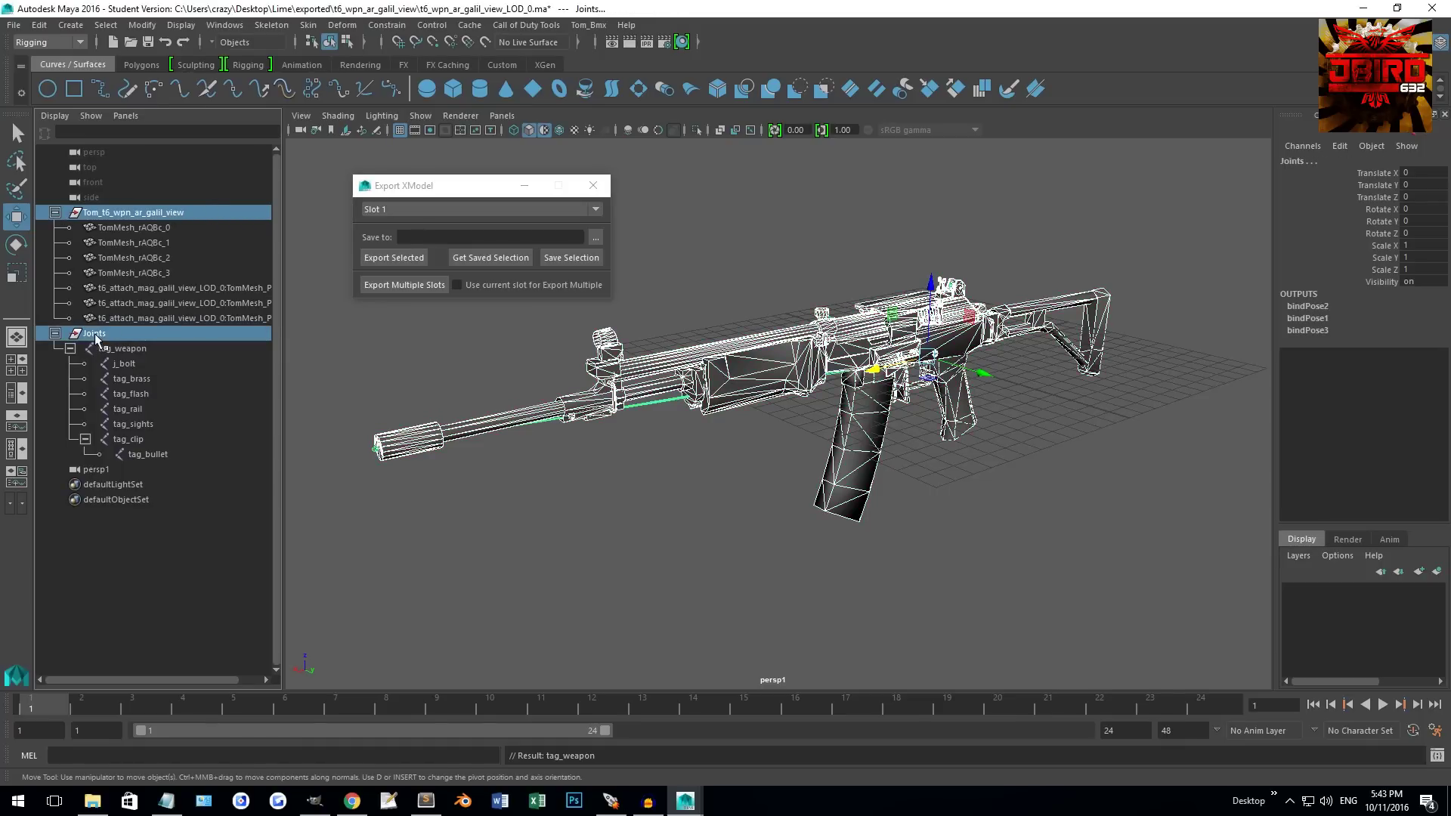
{"action": "left_click", "coordinate": [105, 25]}
{"action": "left_click", "coordinate": [119, 97]}
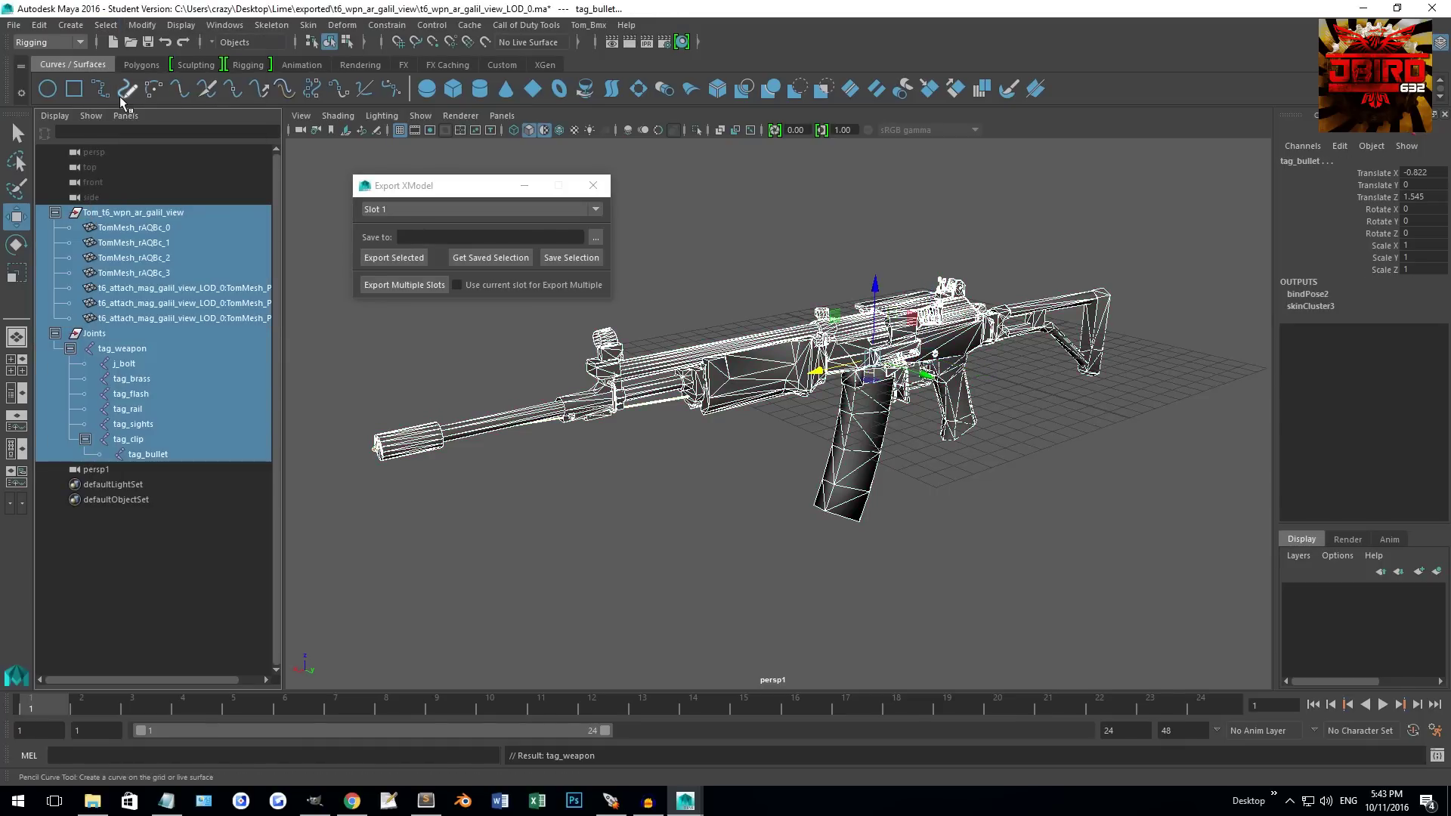
Step: Set the XModel export destination to viewmodel_galil in the Galil folder on the desktop
{"action": "left_click", "coordinate": [595, 237]}
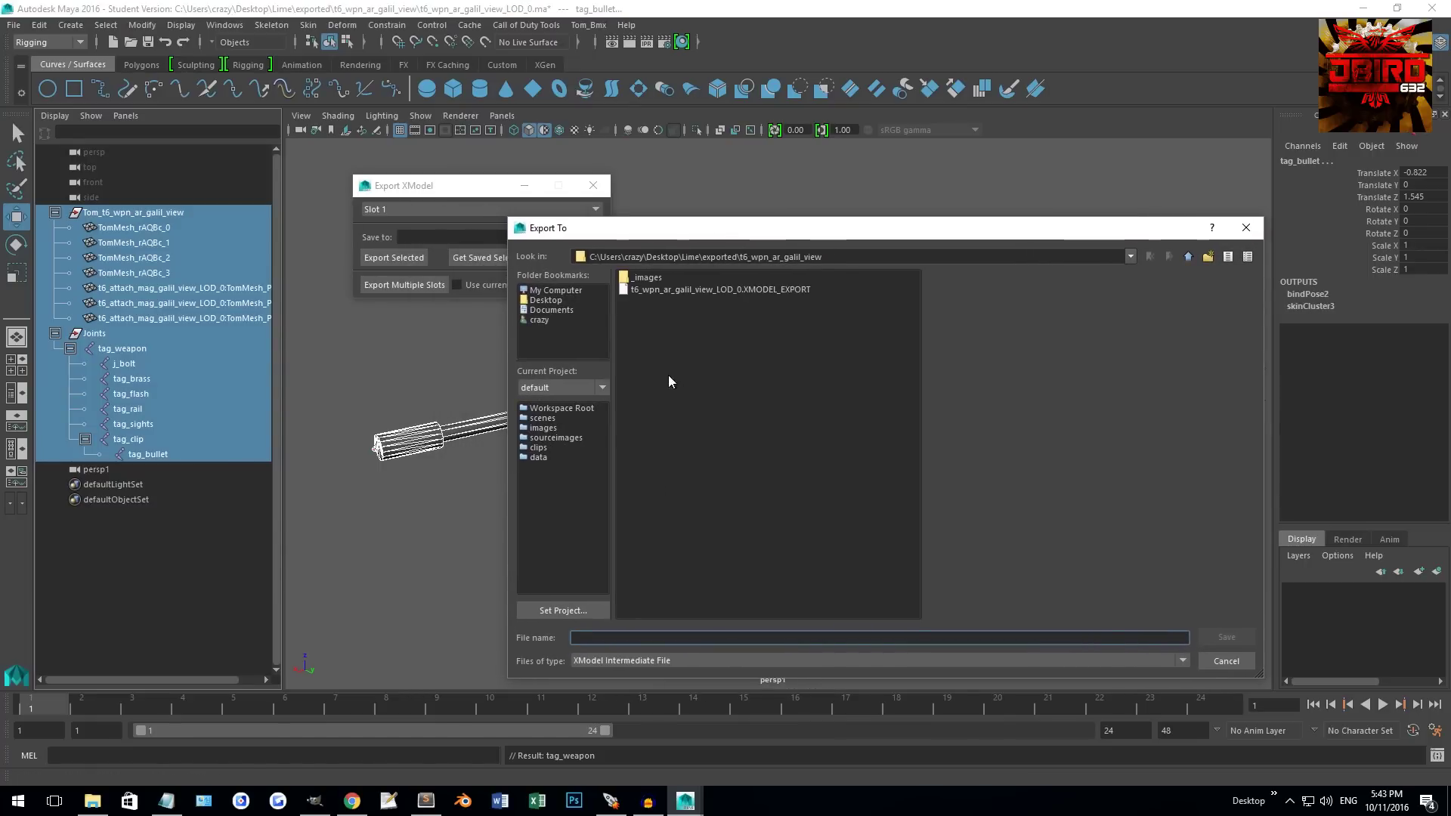
{"action": "left_click", "coordinate": [545, 301]}
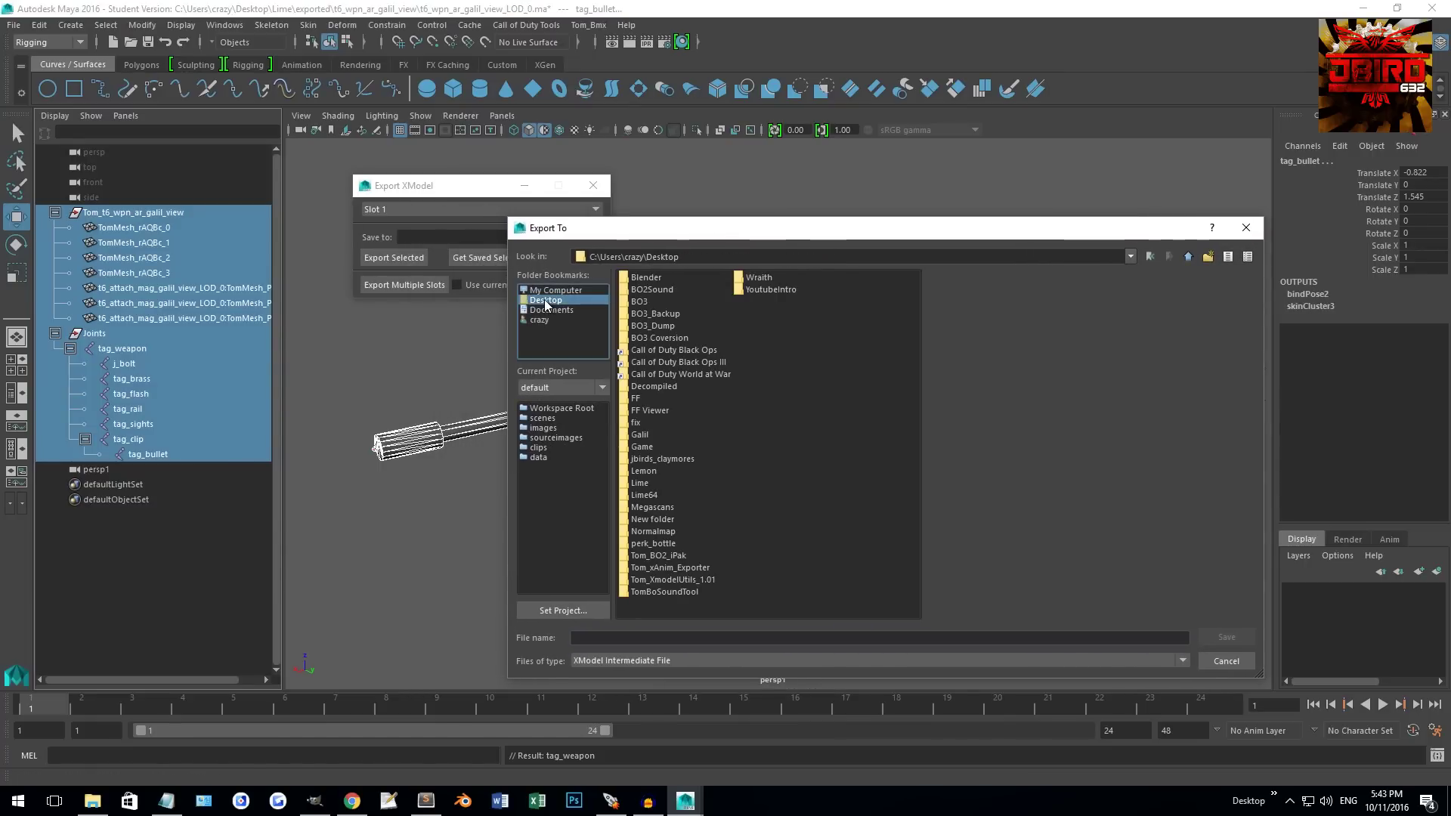
{"action": "double_click", "coordinate": [641, 435]}
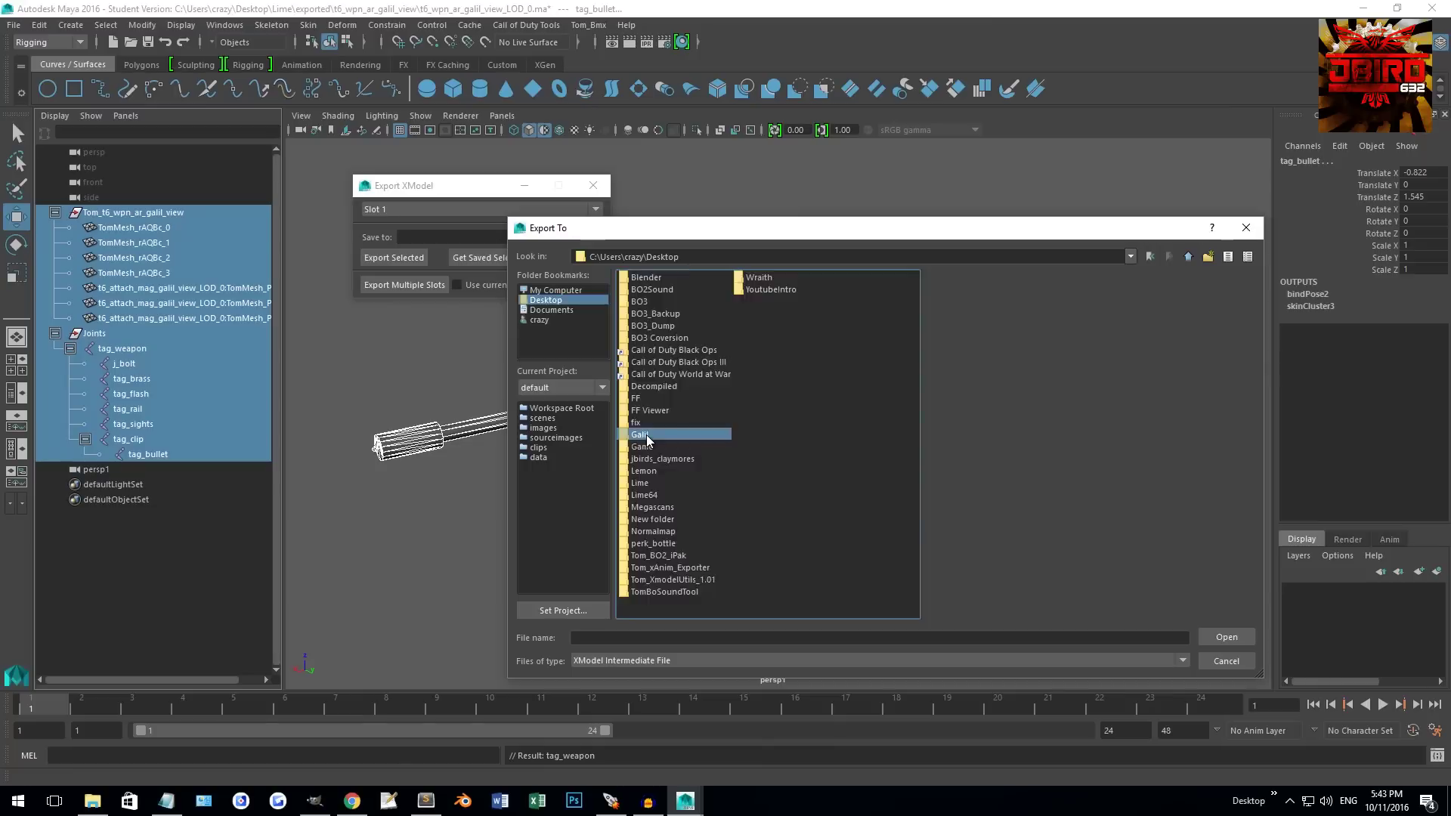
{"action": "left_click", "coordinate": [647, 637]}
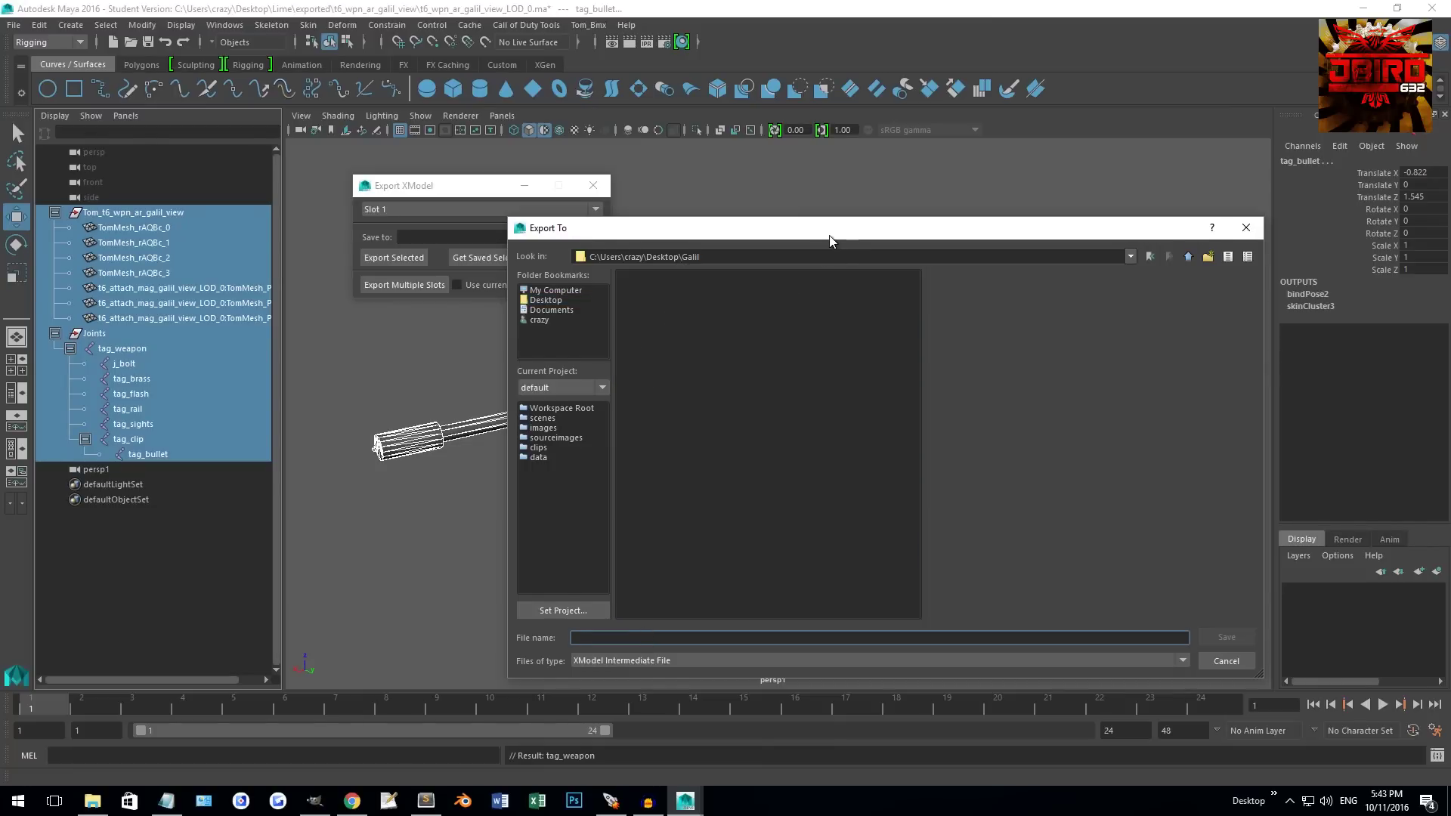
{"action": "left_click_drag", "start_coordinate": [830, 241], "coordinate": [773, 185]}
{"action": "type", "text": "viewmo"}
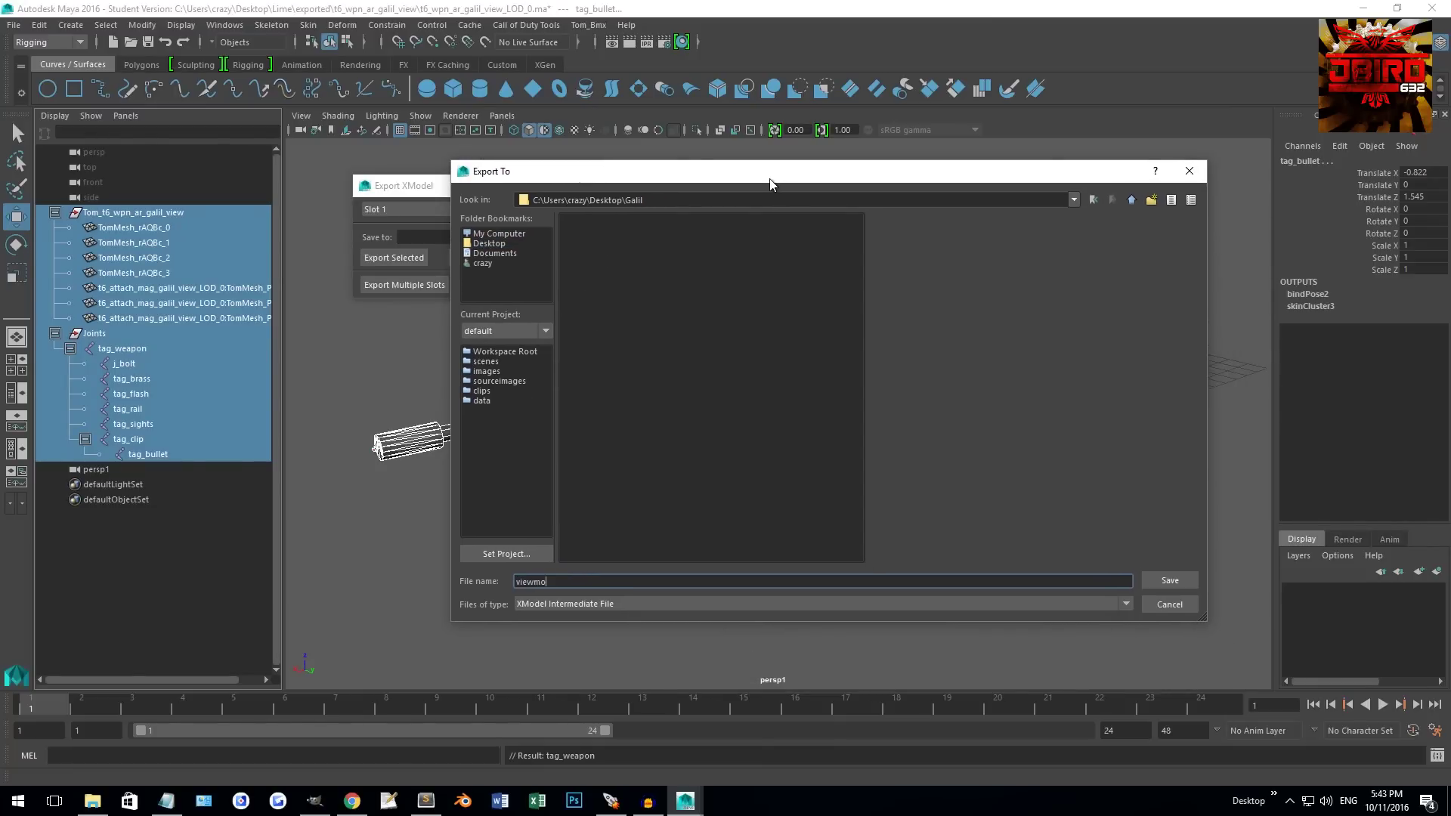
{"action": "key", "text": "Return"}
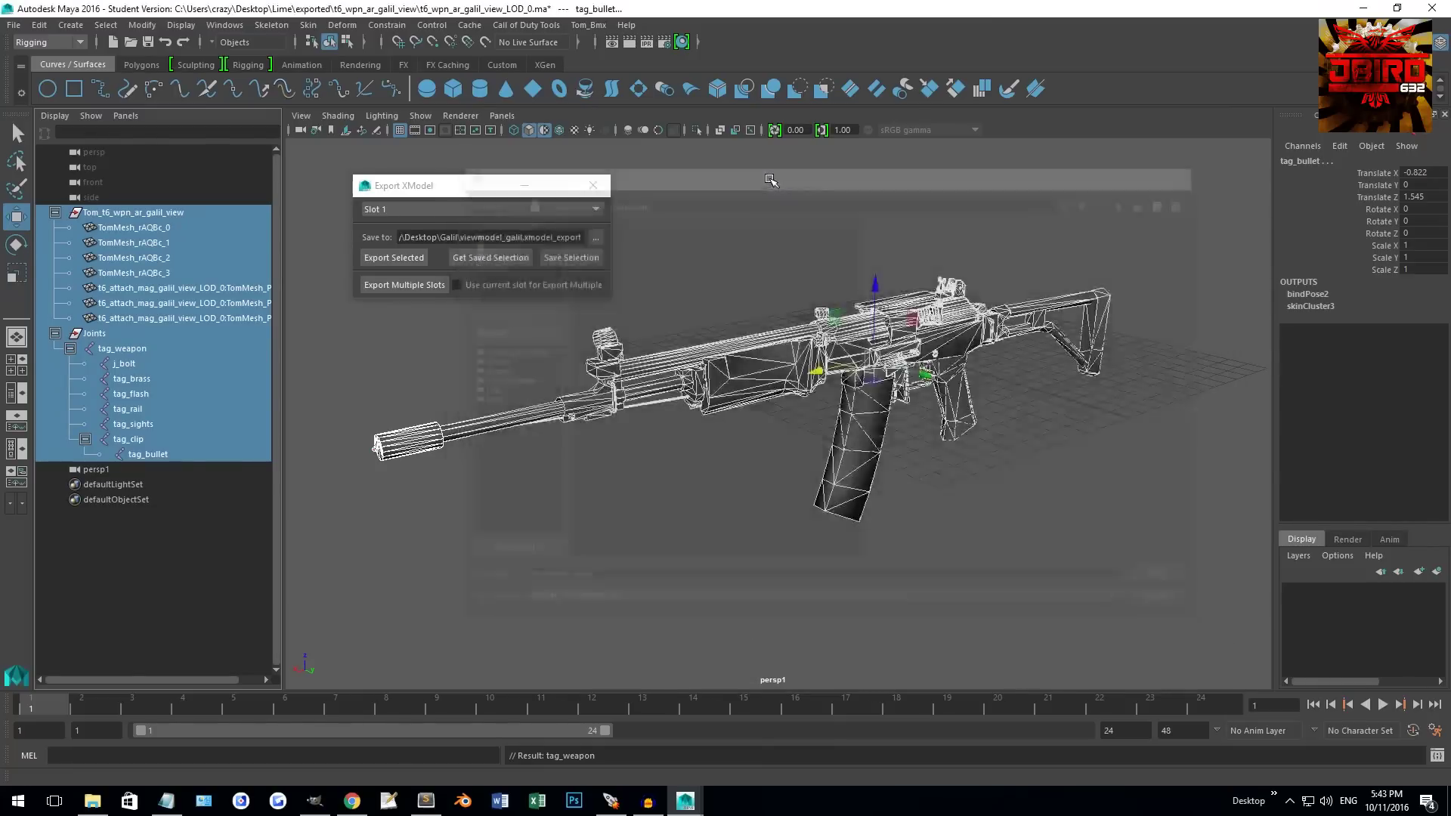
Step: Export the selected rifle meshes and joints as the XModel without saving the scene, and close Maya discarding the changes
{"action": "left_click", "coordinate": [414, 261]}
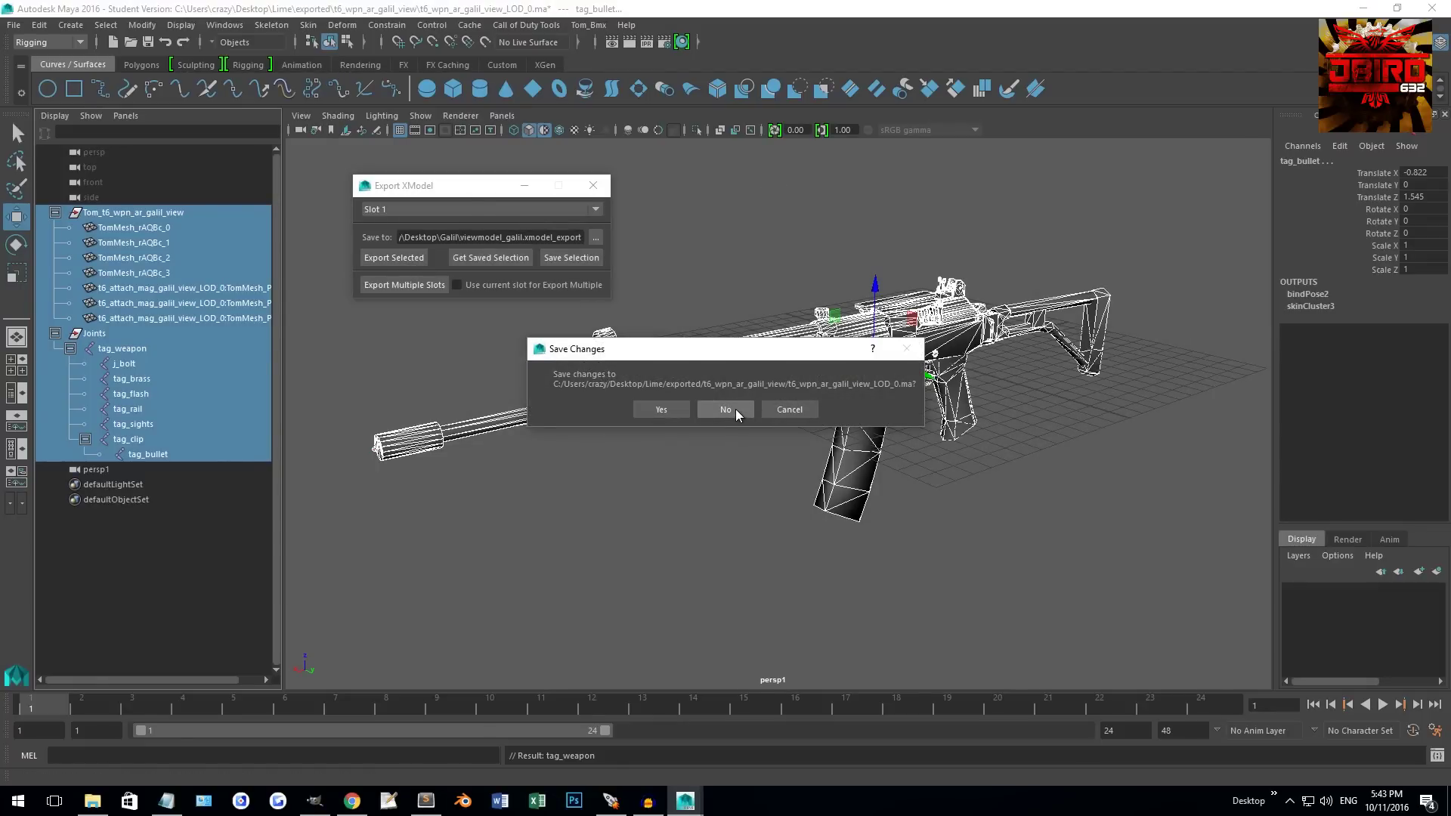
{"action": "left_click", "coordinate": [736, 414]}
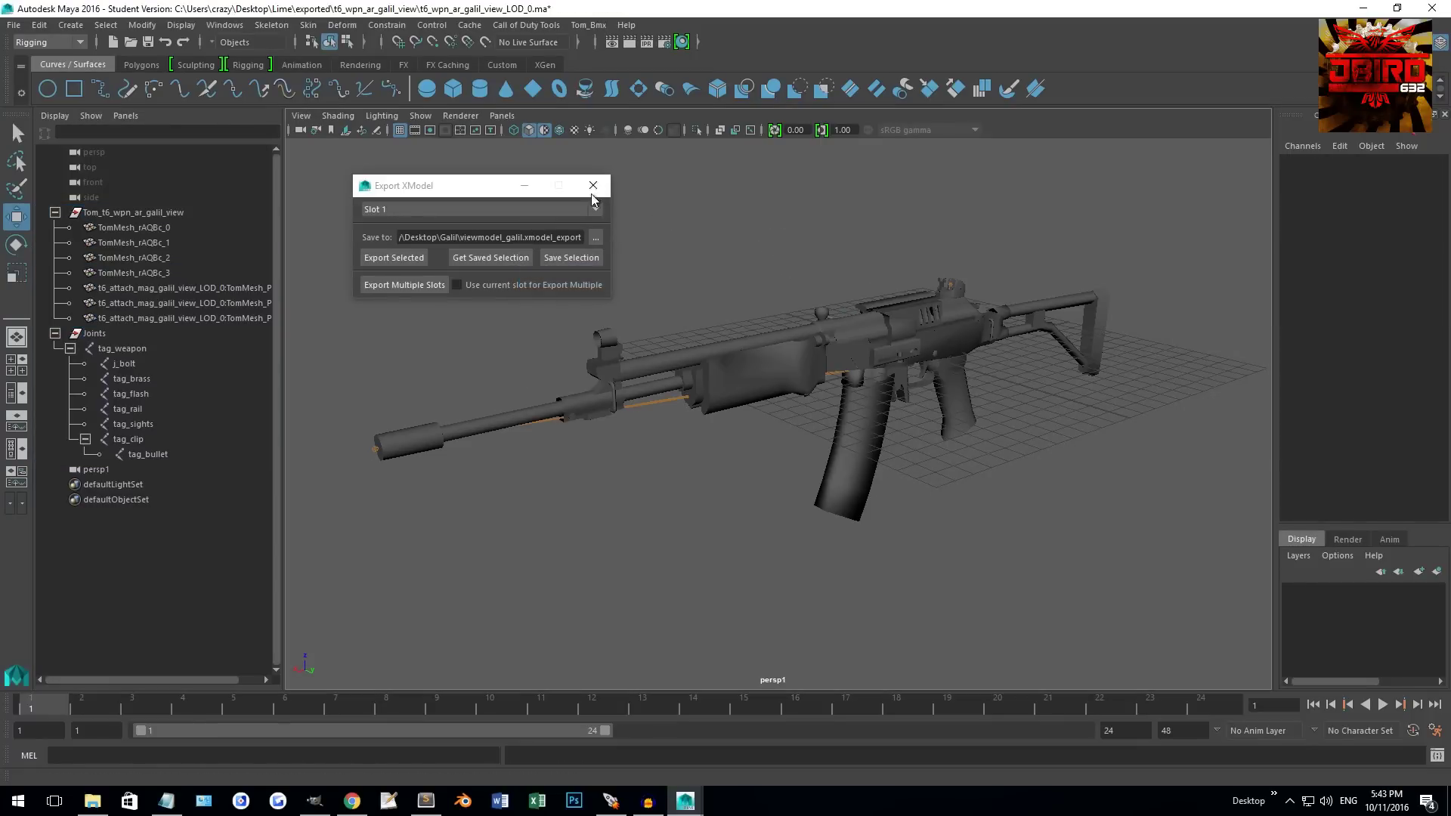
{"action": "left_click", "coordinate": [592, 185]}
{"action": "left_click", "coordinate": [1428, 11]}
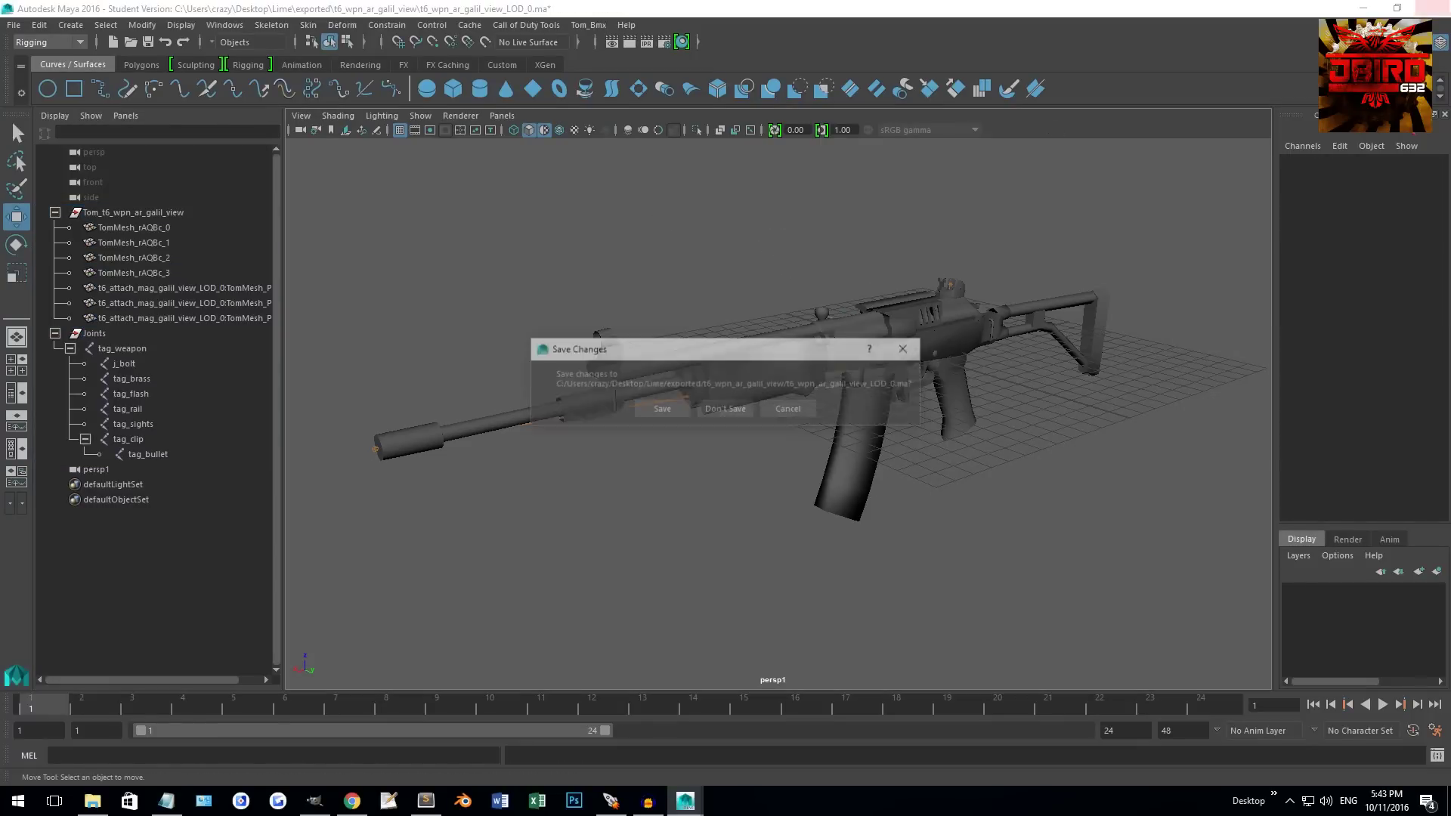
{"action": "left_click", "coordinate": [726, 410]}
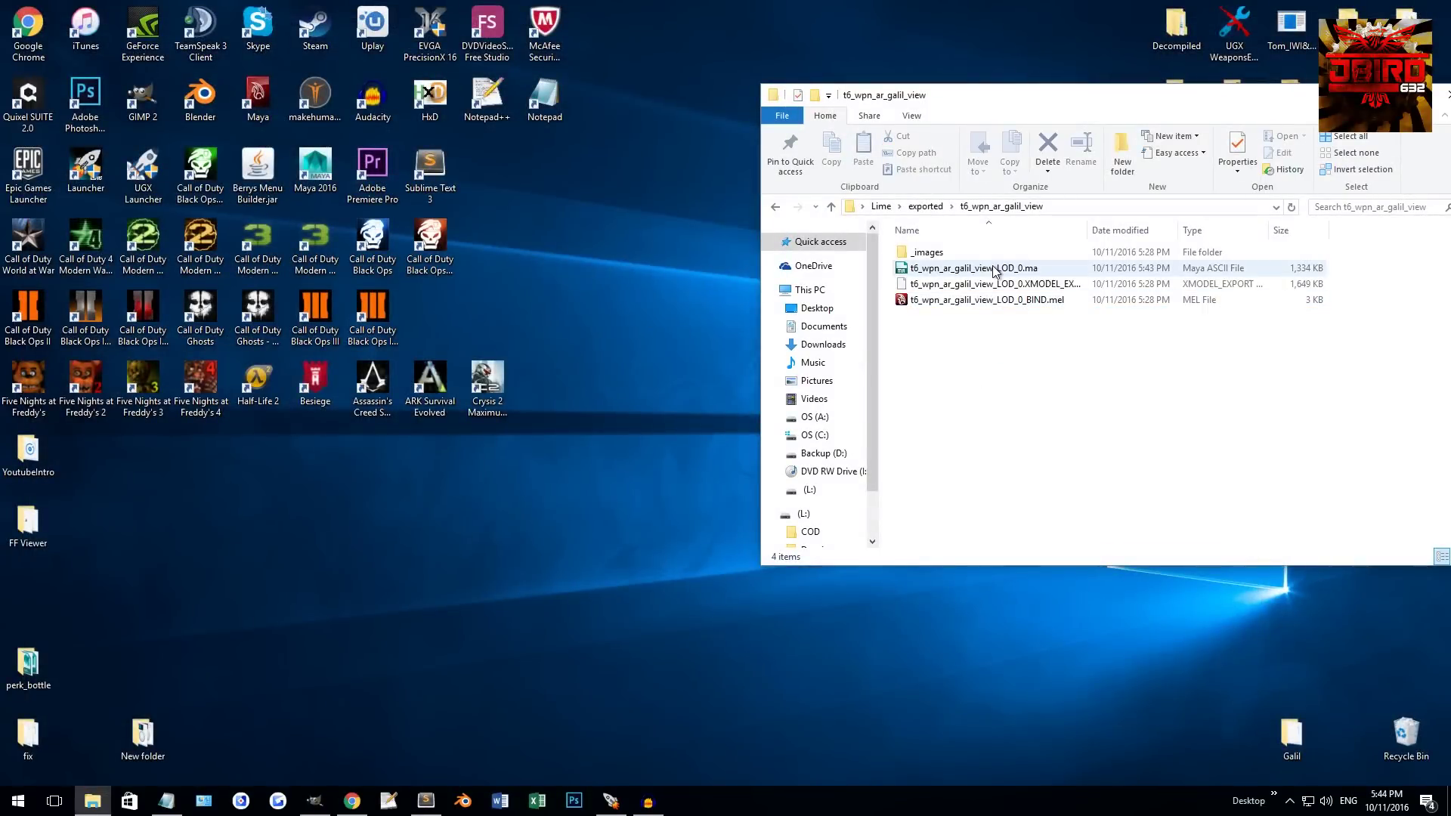
Step: Open the BO3 Coversion folder on the desktop and place its window beside the t6_wpn_ar_galil_view folder
{"action": "left_click", "coordinate": [995, 272]}
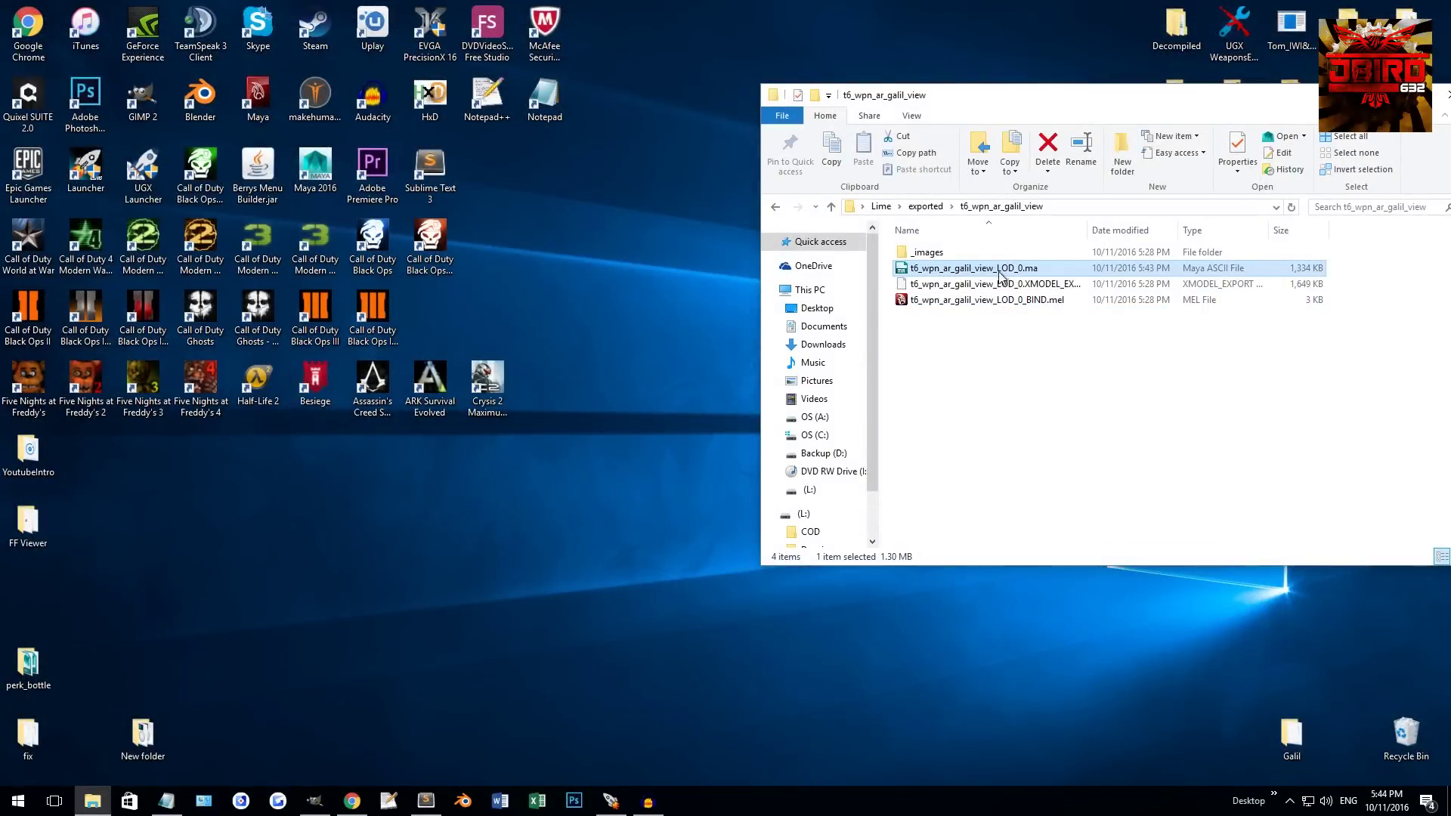
{"action": "left_click", "coordinate": [1025, 409]}
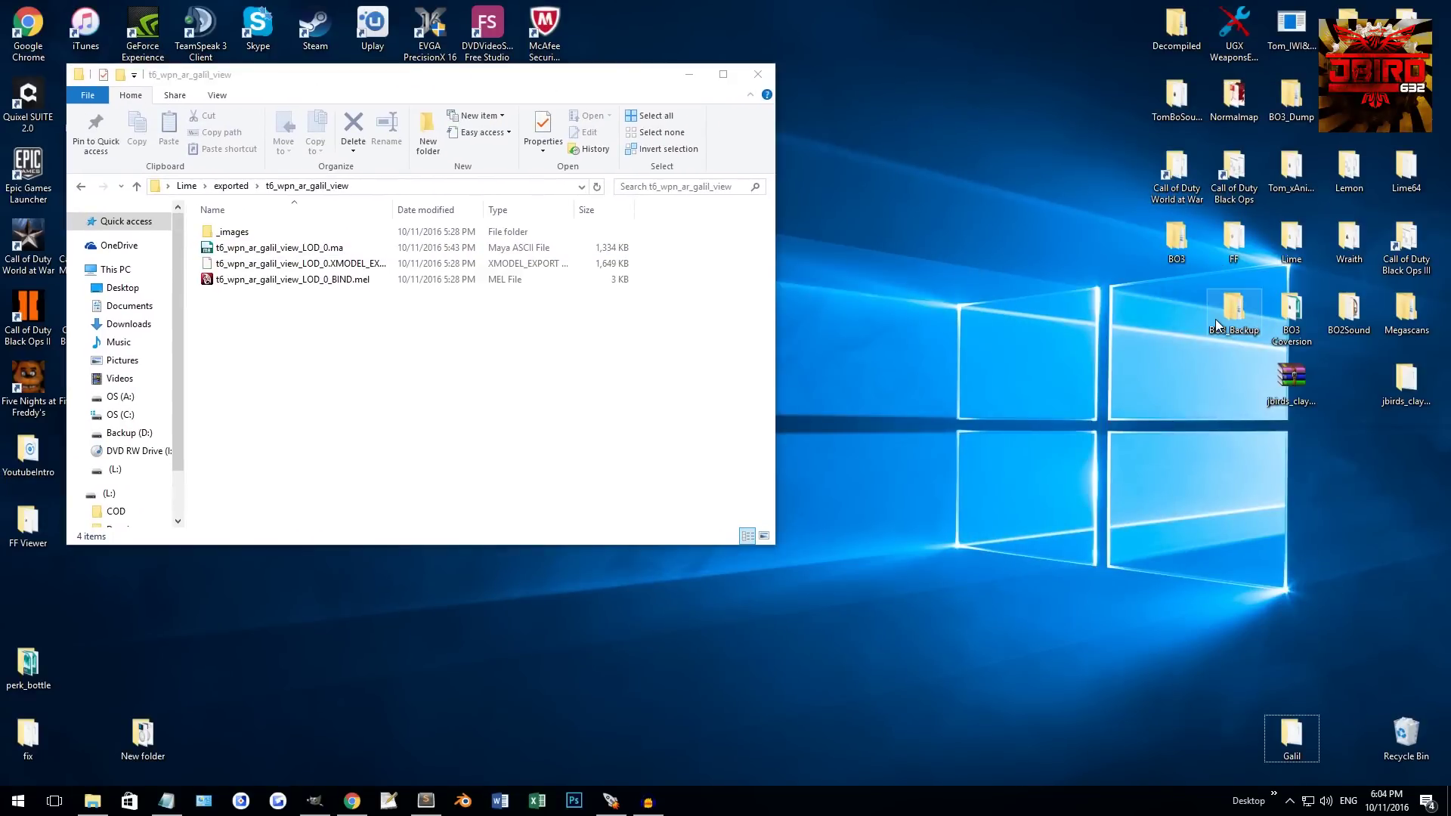
{"action": "double_click", "coordinate": [1293, 325]}
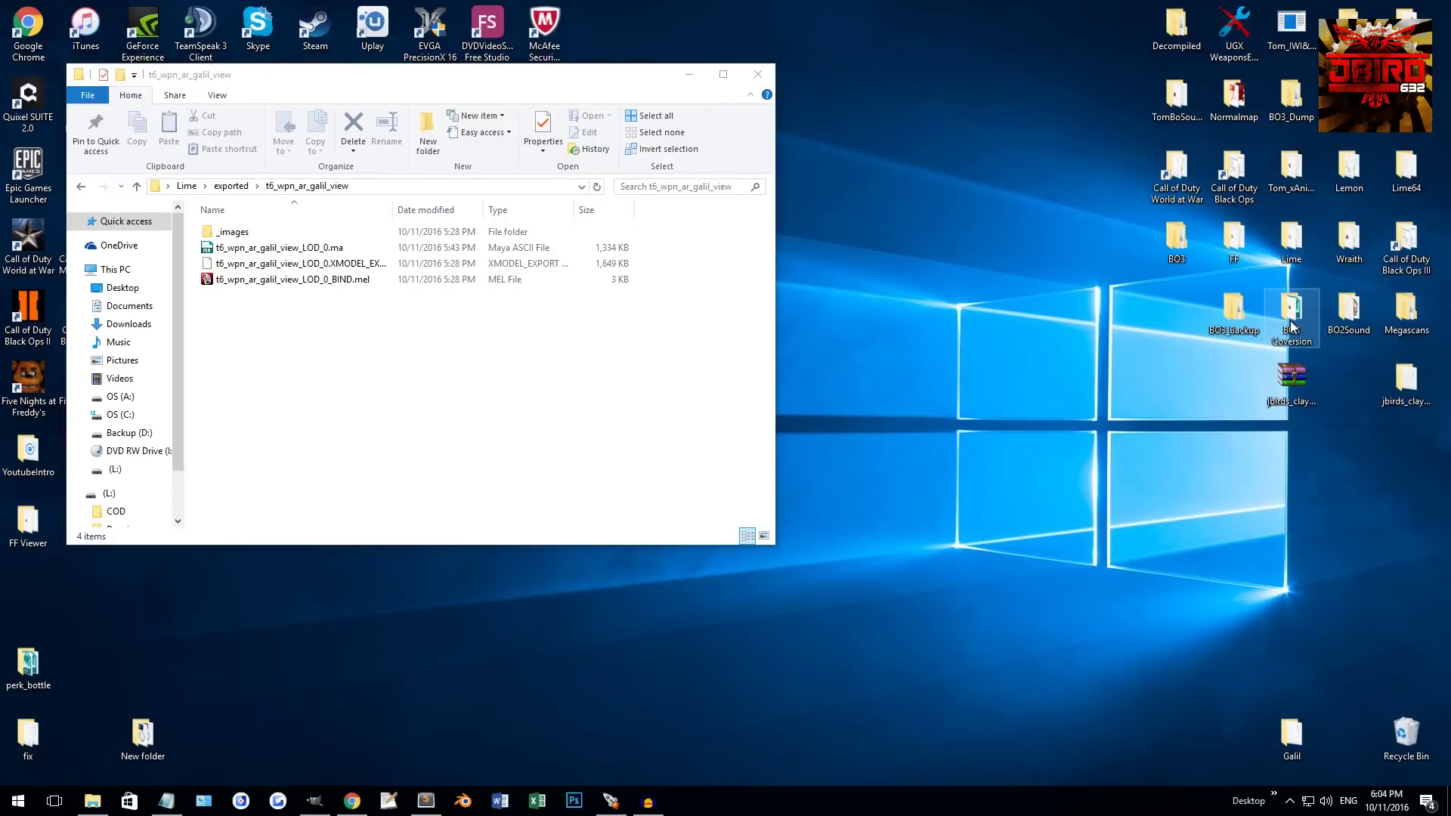
{"action": "left_click_drag", "start_coordinate": [572, 102], "coordinate": [1197, 80]}
Step: Read the usage instructions and credits for the conversion rig in readme.txt, then close the file
{"action": "left_click", "coordinate": [905, 440]}
{"action": "double_click", "coordinate": [906, 439]}
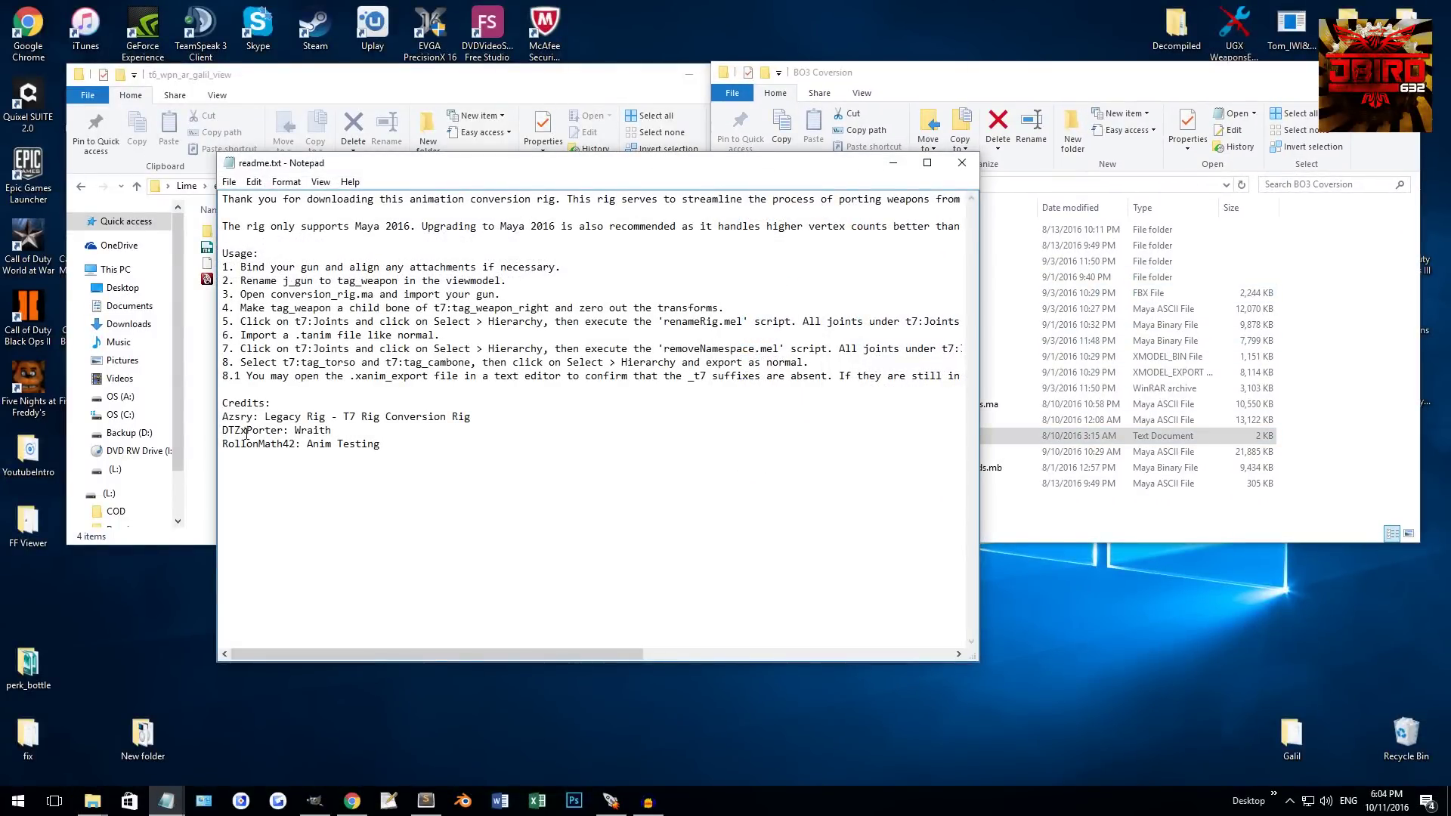
{"action": "left_click_drag", "start_coordinate": [485, 419], "coordinate": [222, 418]}
{"action": "left_click", "coordinate": [959, 162]}
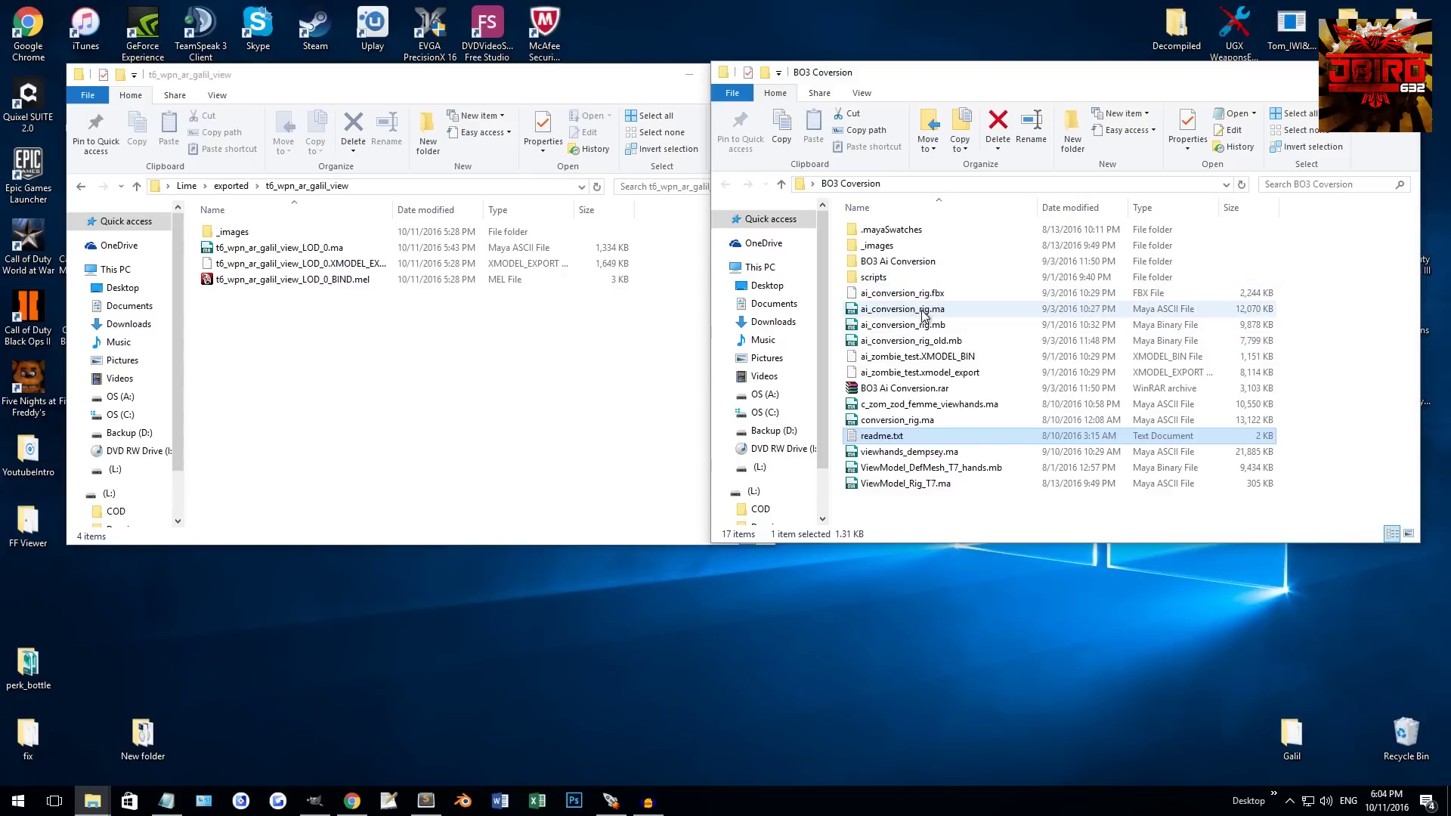
Step: Open conversion_rig.ma from the BO3 Coversion folder in Maya and move the t6_wpn_ar_galil_view folder window aside
{"action": "left_click", "coordinate": [923, 313]}
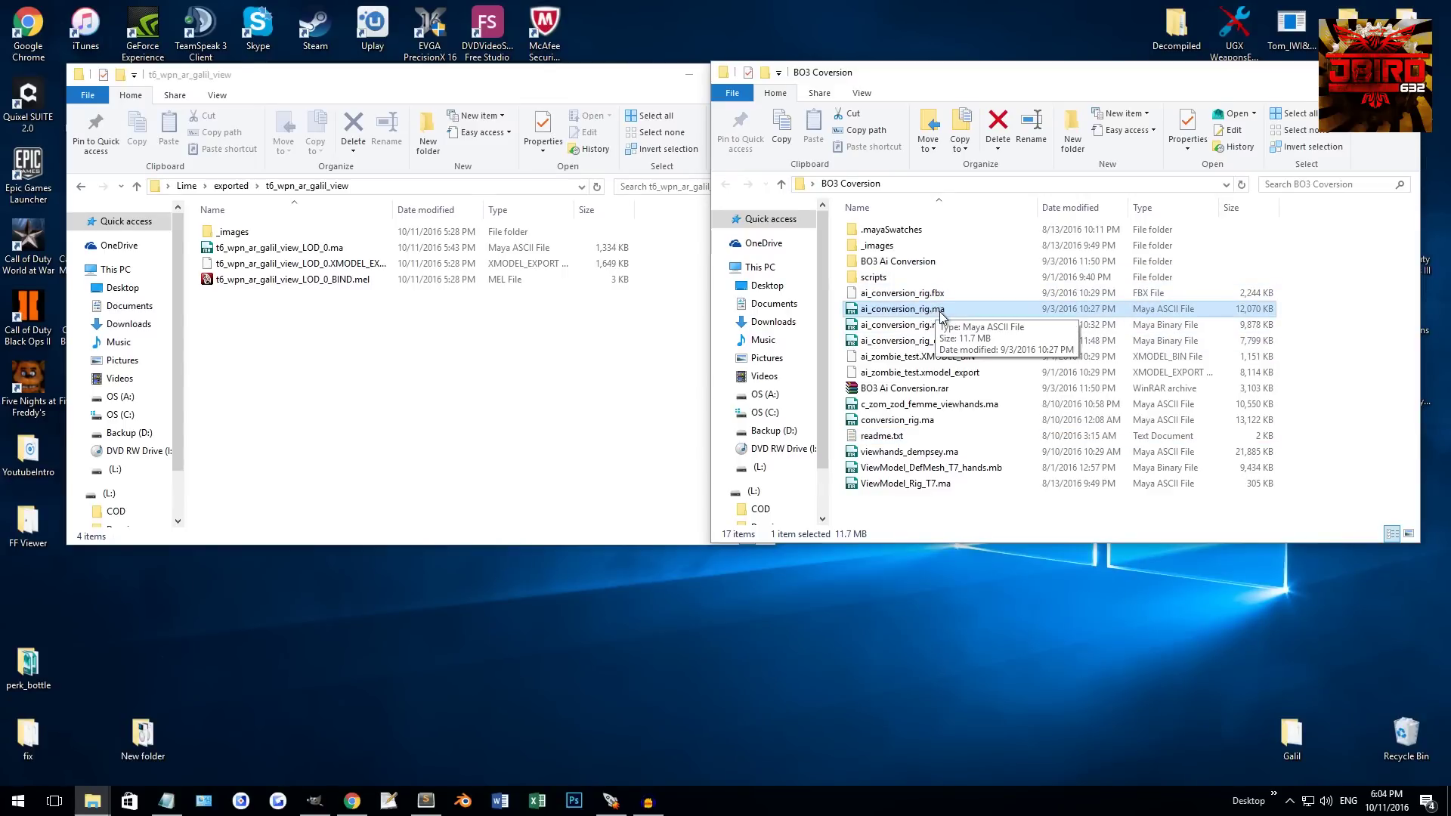
{"action": "left_click", "coordinate": [877, 421]}
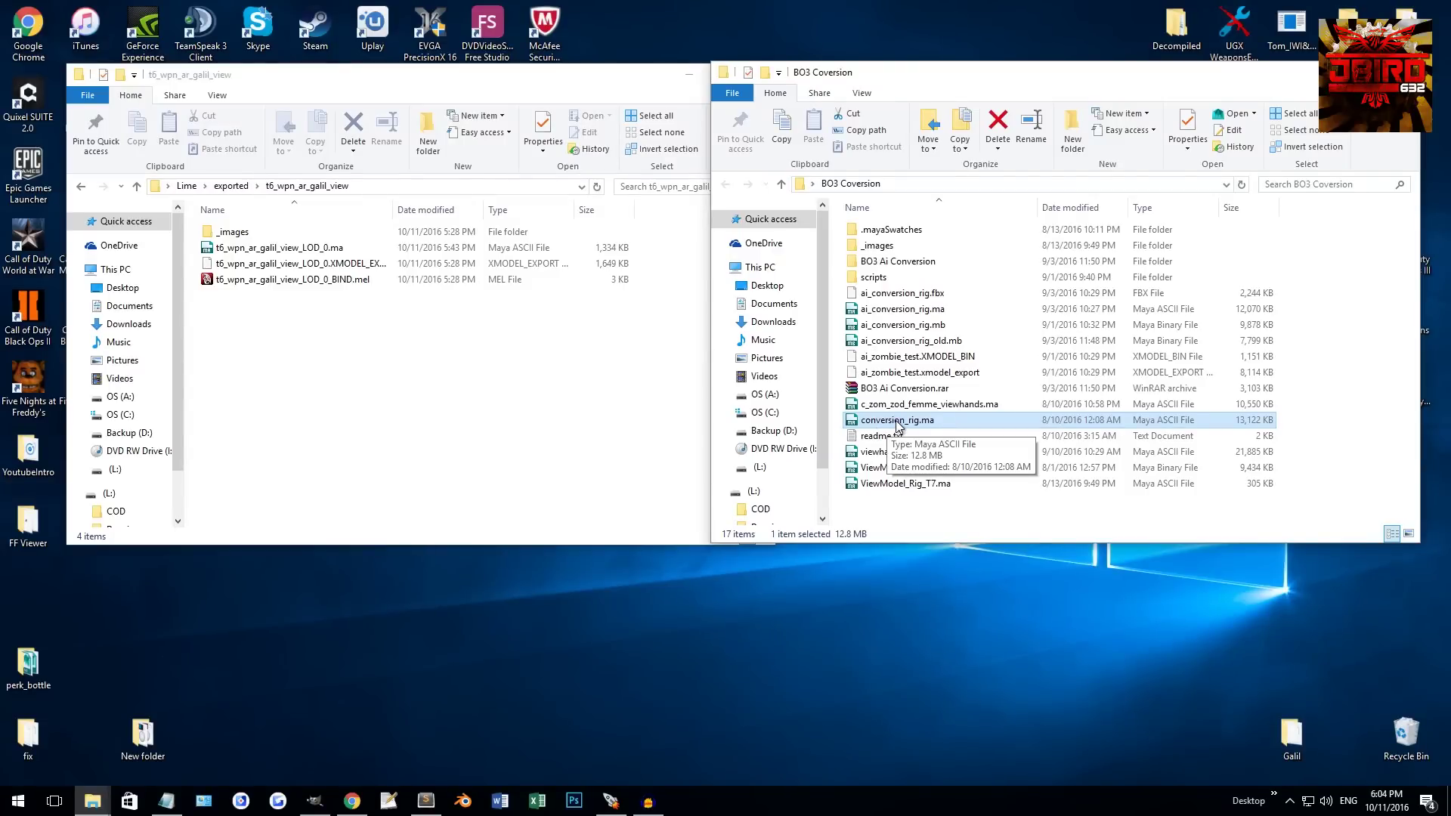
{"action": "double_click", "coordinate": [899, 424]}
{"action": "key", "text": "alt+F4"}
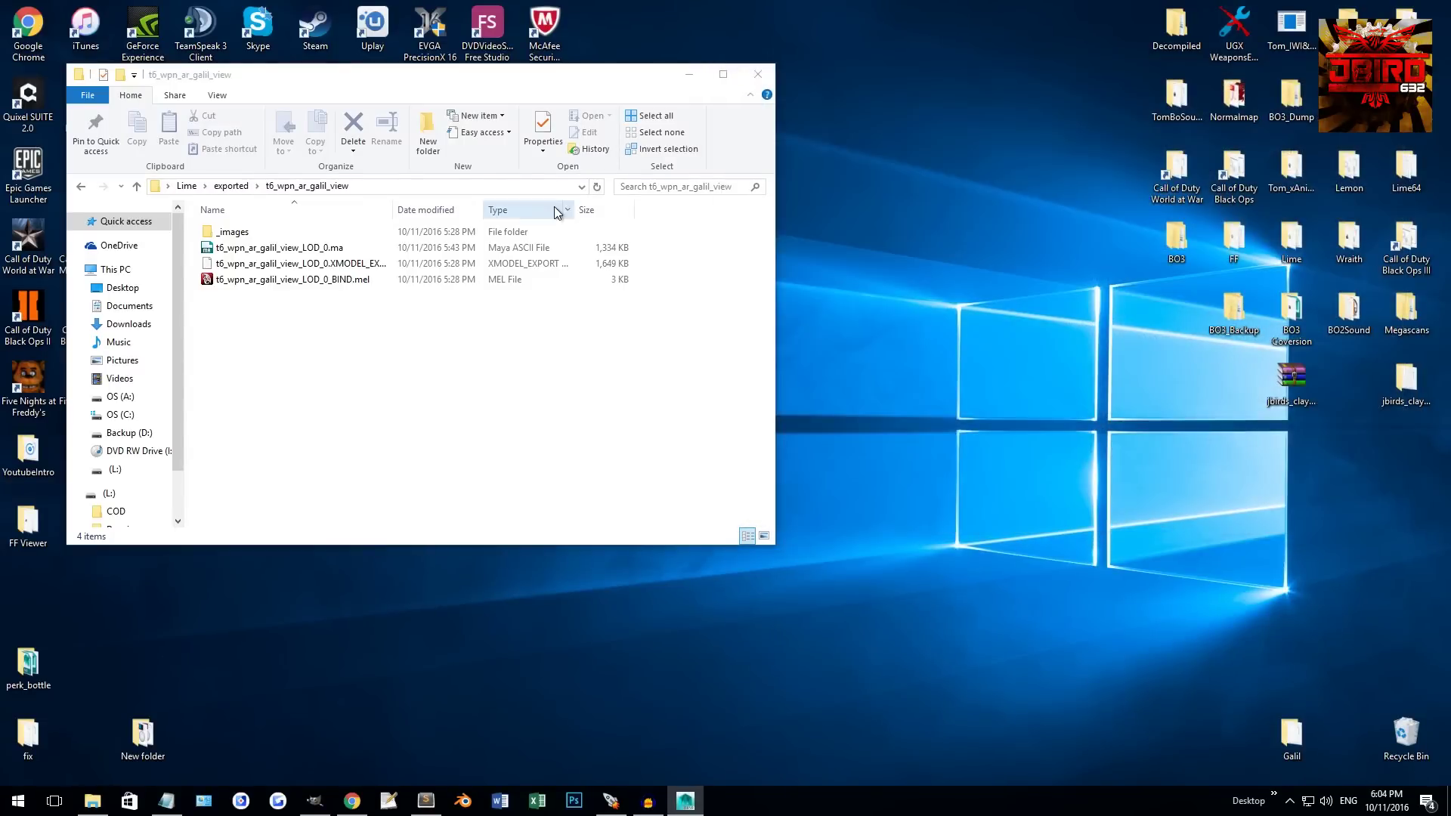
{"action": "left_click_drag", "start_coordinate": [501, 79], "coordinate": [446, 35]}
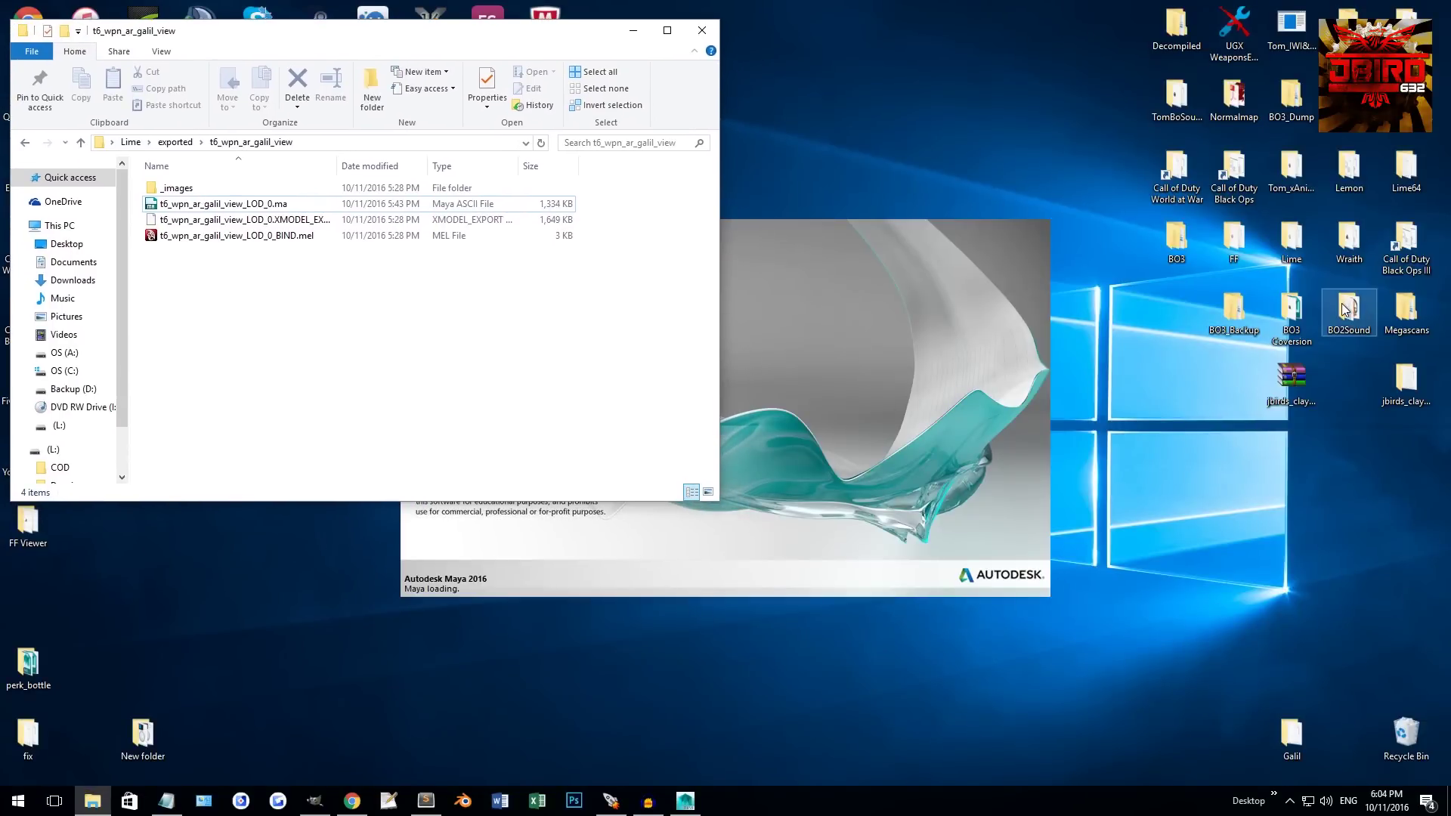
{"action": "double_click", "coordinate": [1287, 331]}
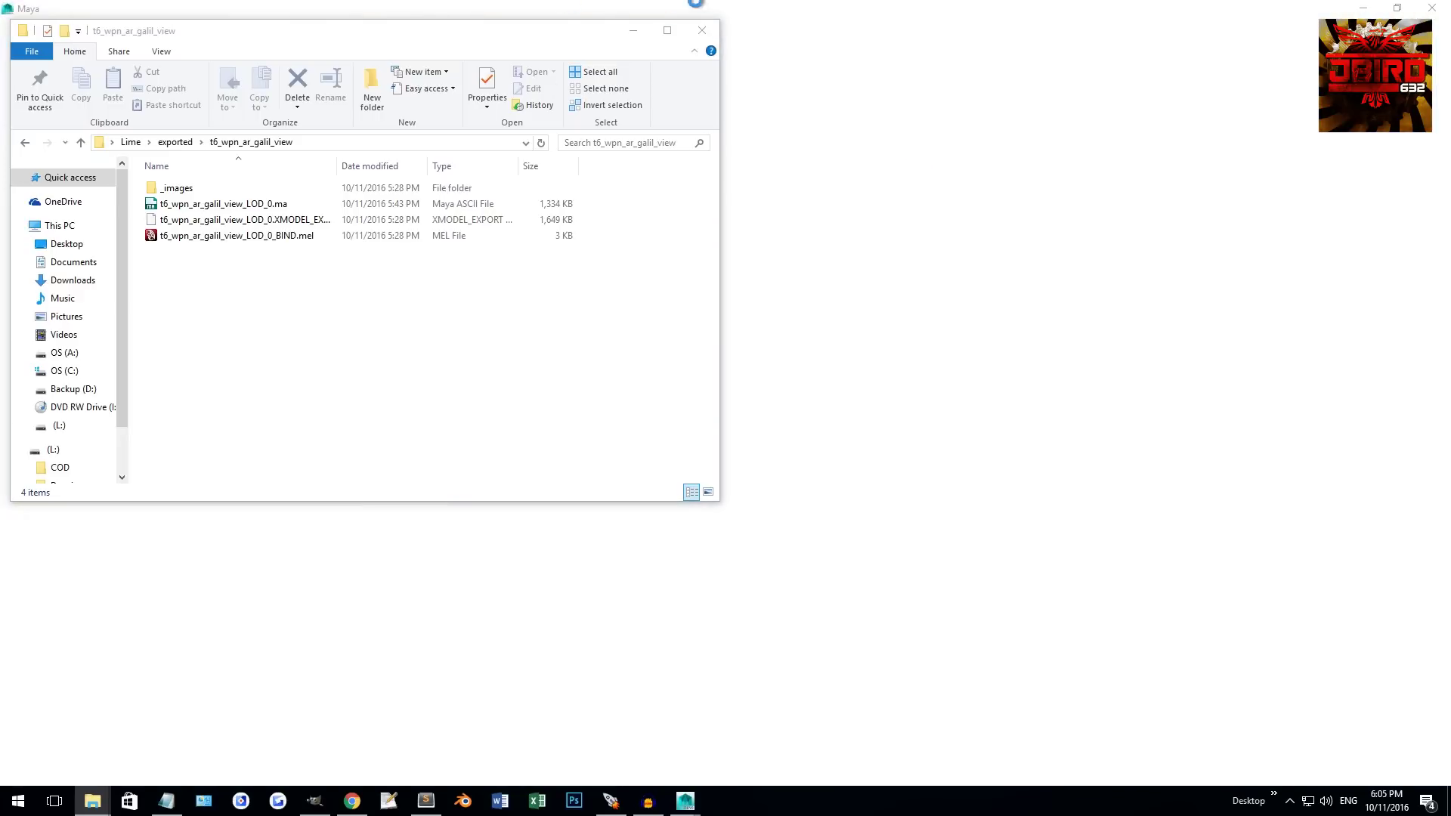
{"action": "left_click_drag", "start_coordinate": [545, 30], "coordinate": [1127, 112]}
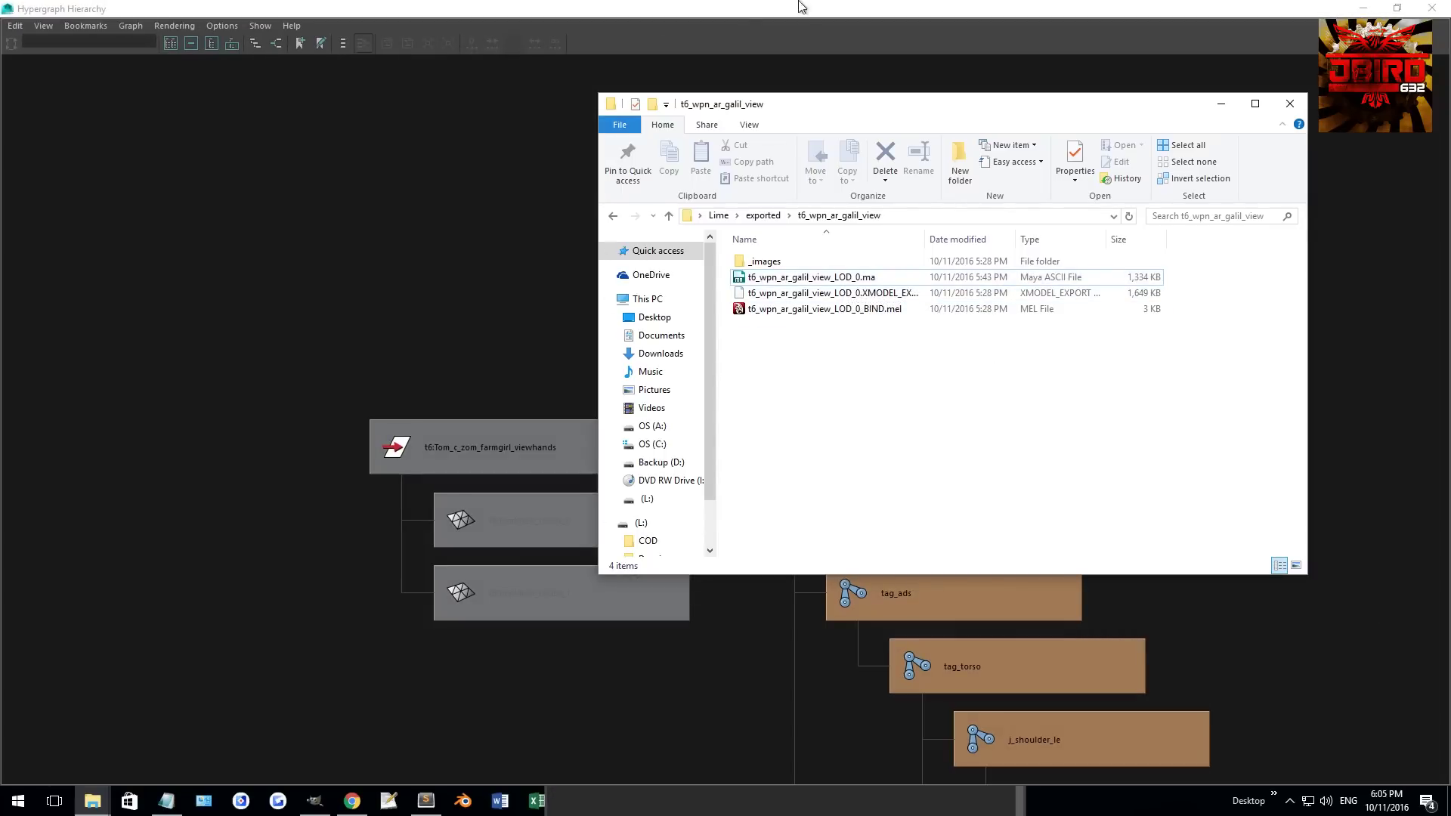
Step: Close the Hypergraph Hierarchy, the Graph Editor and the other floating editor window covering the viewport
{"action": "left_click", "coordinate": [747, 9]}
{"action": "left_click", "coordinate": [1431, 7]}
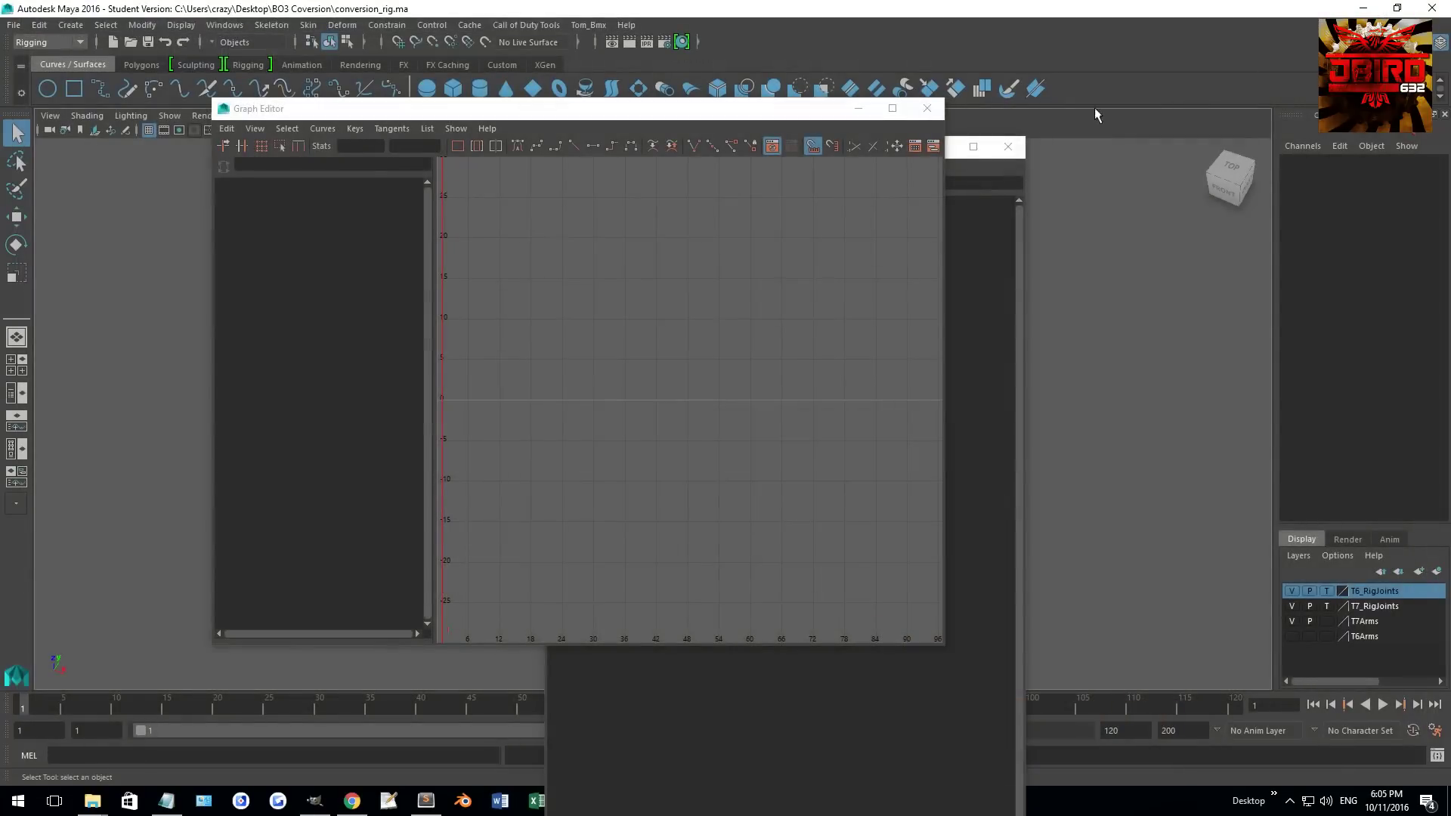
{"action": "left_click", "coordinate": [928, 108]}
{"action": "left_click", "coordinate": [1010, 147]}
Step: Import t6_wpn_ar_galil_view_LOD_0.ma from the t6_wpn_ar_galil_view folder into the conversion rig scene
{"action": "left_click_drag", "start_coordinate": [825, 377], "coordinate": [252, 576], "text": "alt"}
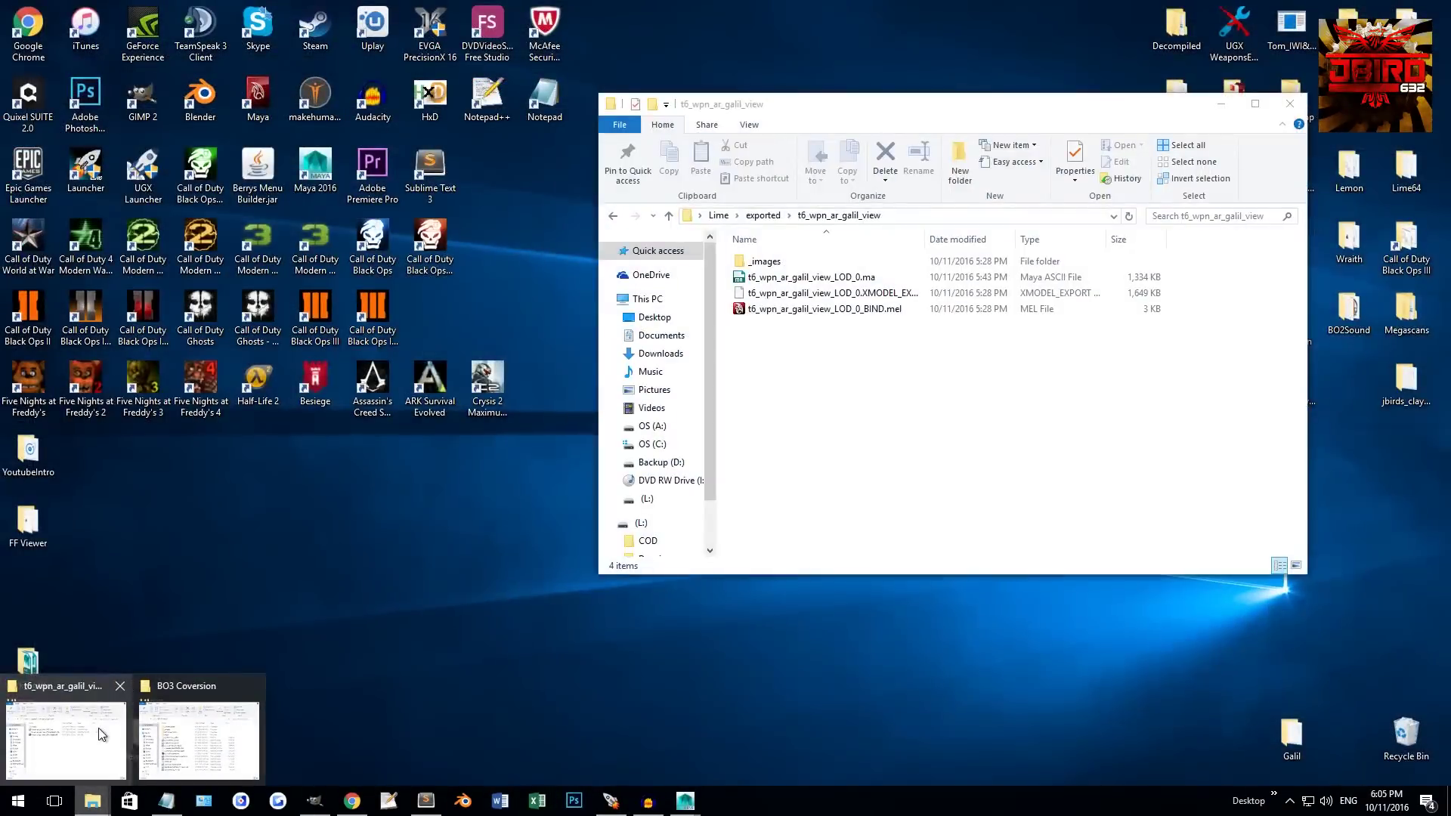
{"action": "left_click", "coordinate": [66, 739]}
{"action": "left_click_drag", "start_coordinate": [810, 277], "coordinate": [458, 344]}
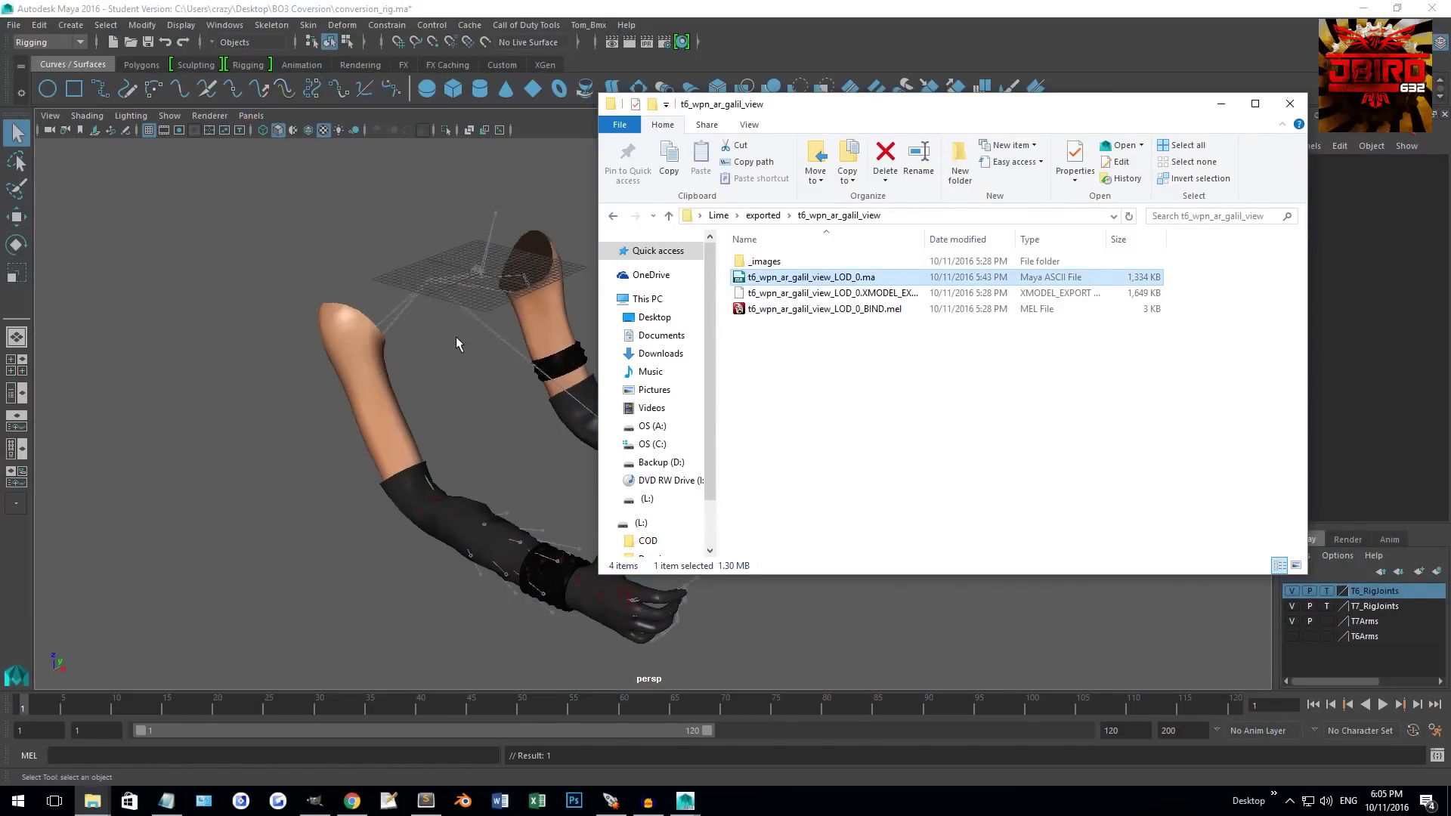
{"action": "left_click_drag", "start_coordinate": [404, 223], "coordinate": [491, 311], "text": "alt"}
Step: In Hypershade, connect the magazine's bo2_mtl_t6_wpn_ar_galil_camo2 material to its own transparency input
{"action": "left_click", "coordinate": [229, 27]}
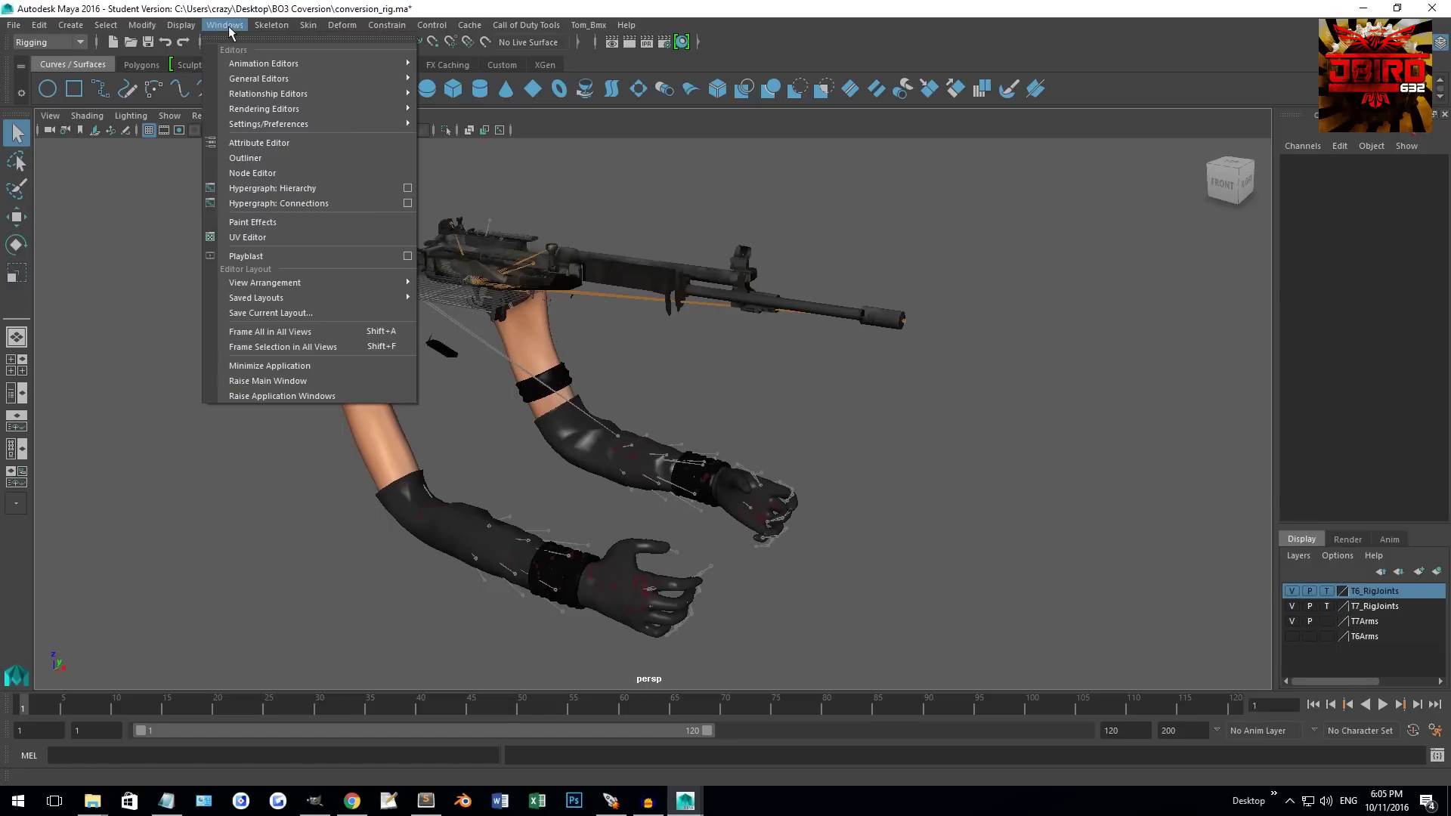
{"action": "mouse_move", "coordinate": [264, 112]}
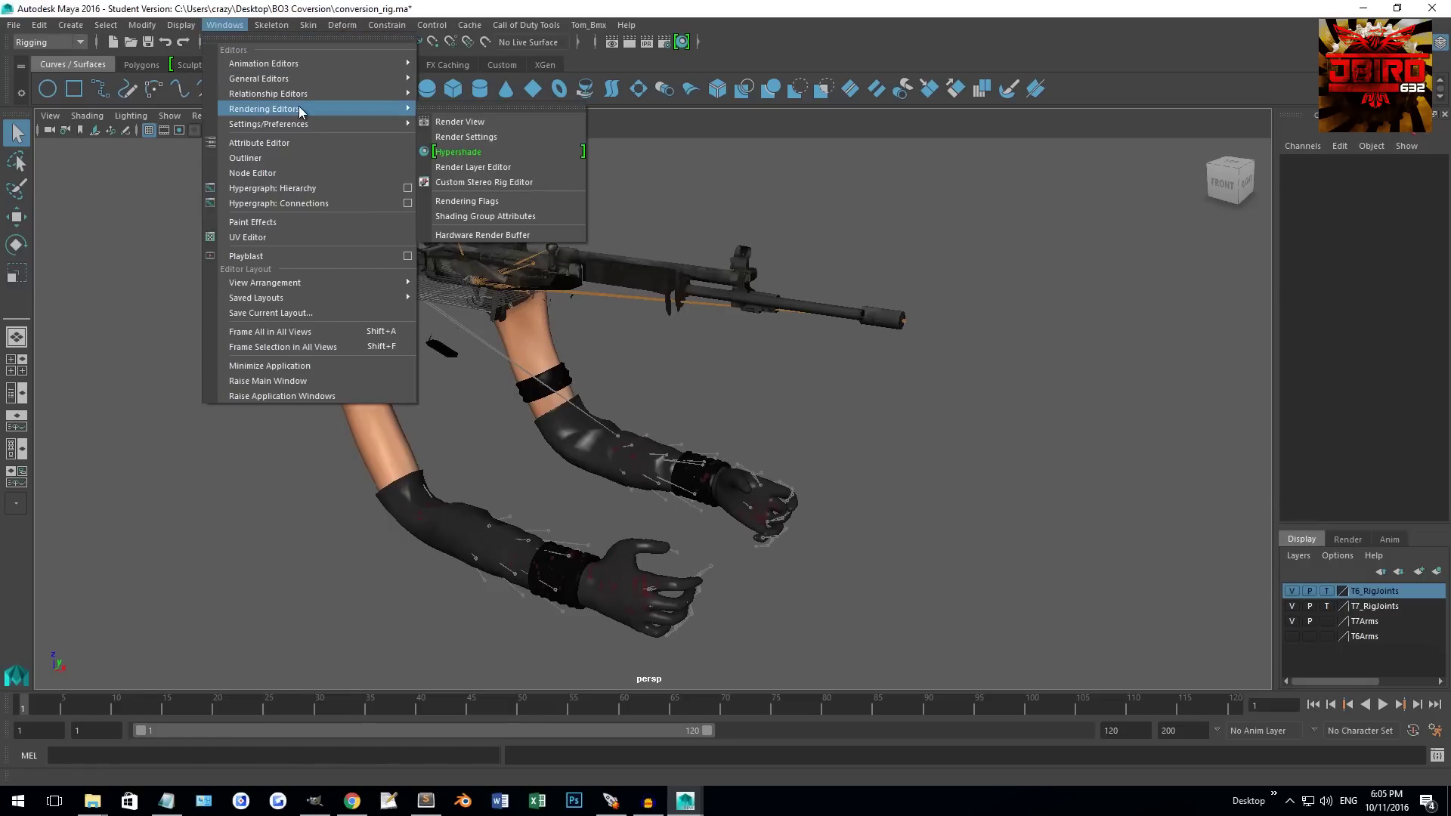
{"action": "left_click", "coordinate": [470, 152]}
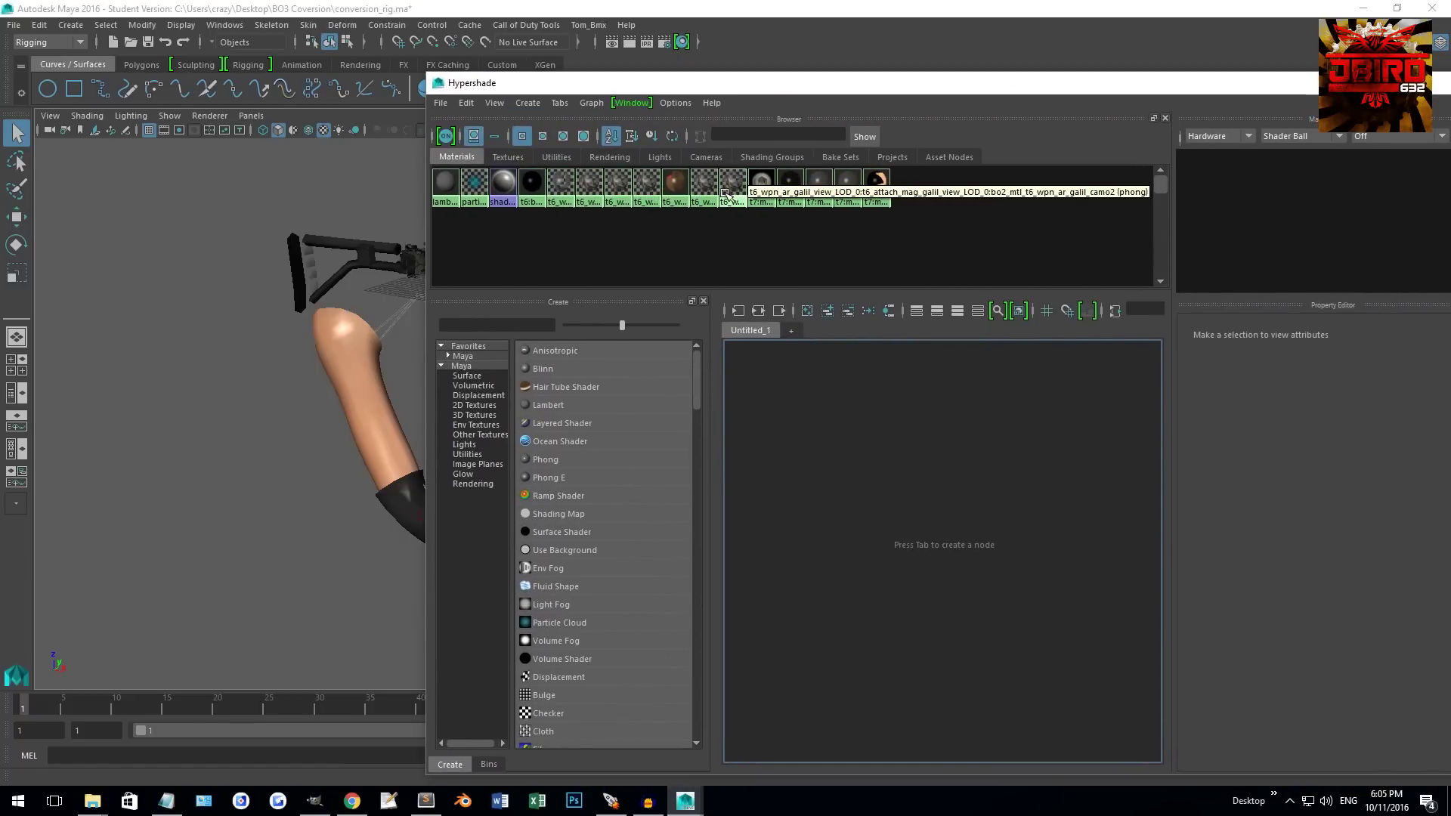
{"action": "middle_click_drag", "start_coordinate": [732, 194], "coordinate": [746, 194]}
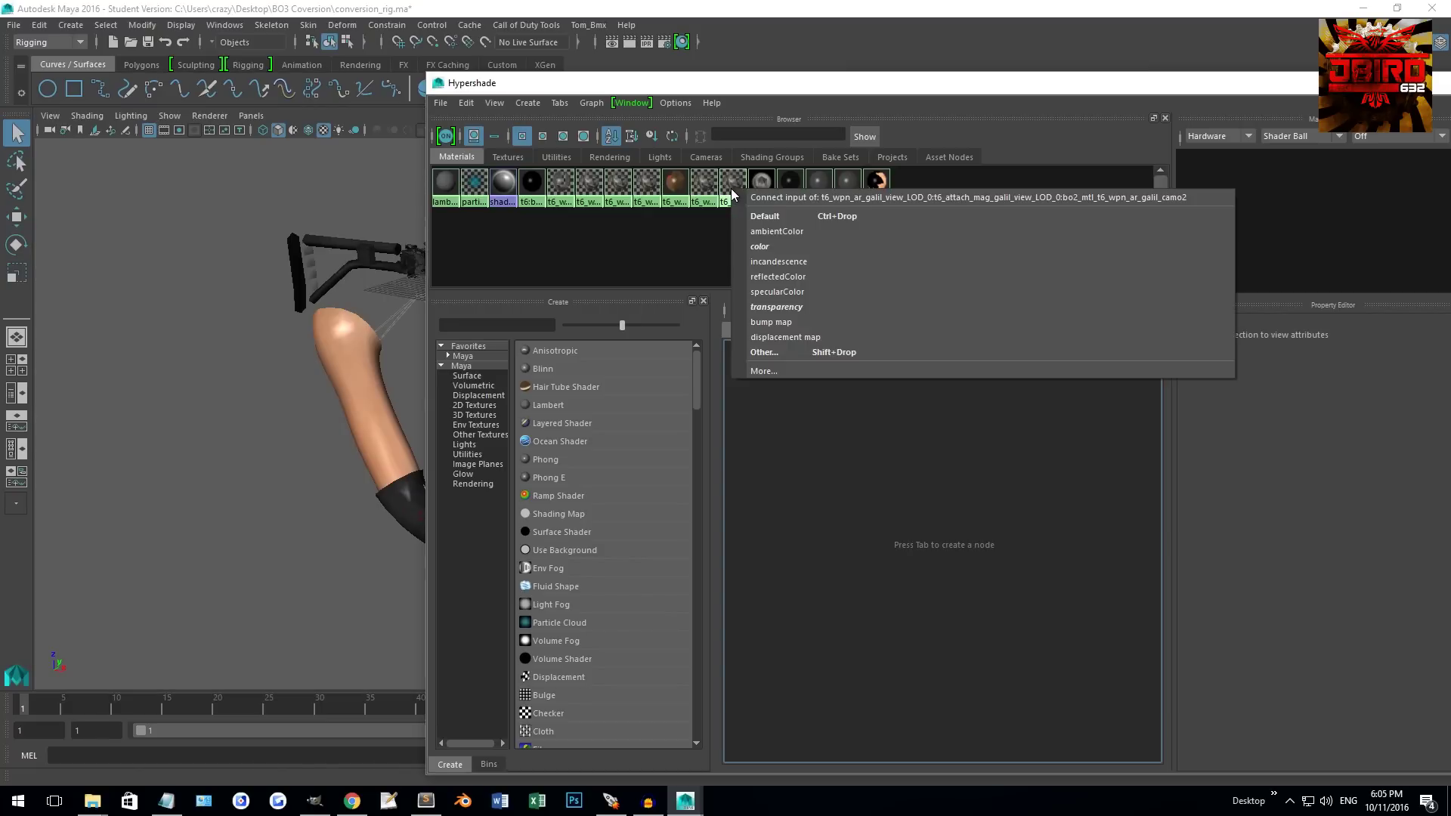
{"action": "left_click", "coordinate": [776, 307]}
Step: Connect the remaining Galil and magazine materials, including bo2_mtl_t6_attach_bullet, to their own transparency inputs and close Hypershade
{"action": "middle_click_drag", "start_coordinate": [703, 185], "coordinate": [676, 172]}
{"action": "left_click", "coordinate": [689, 193]}
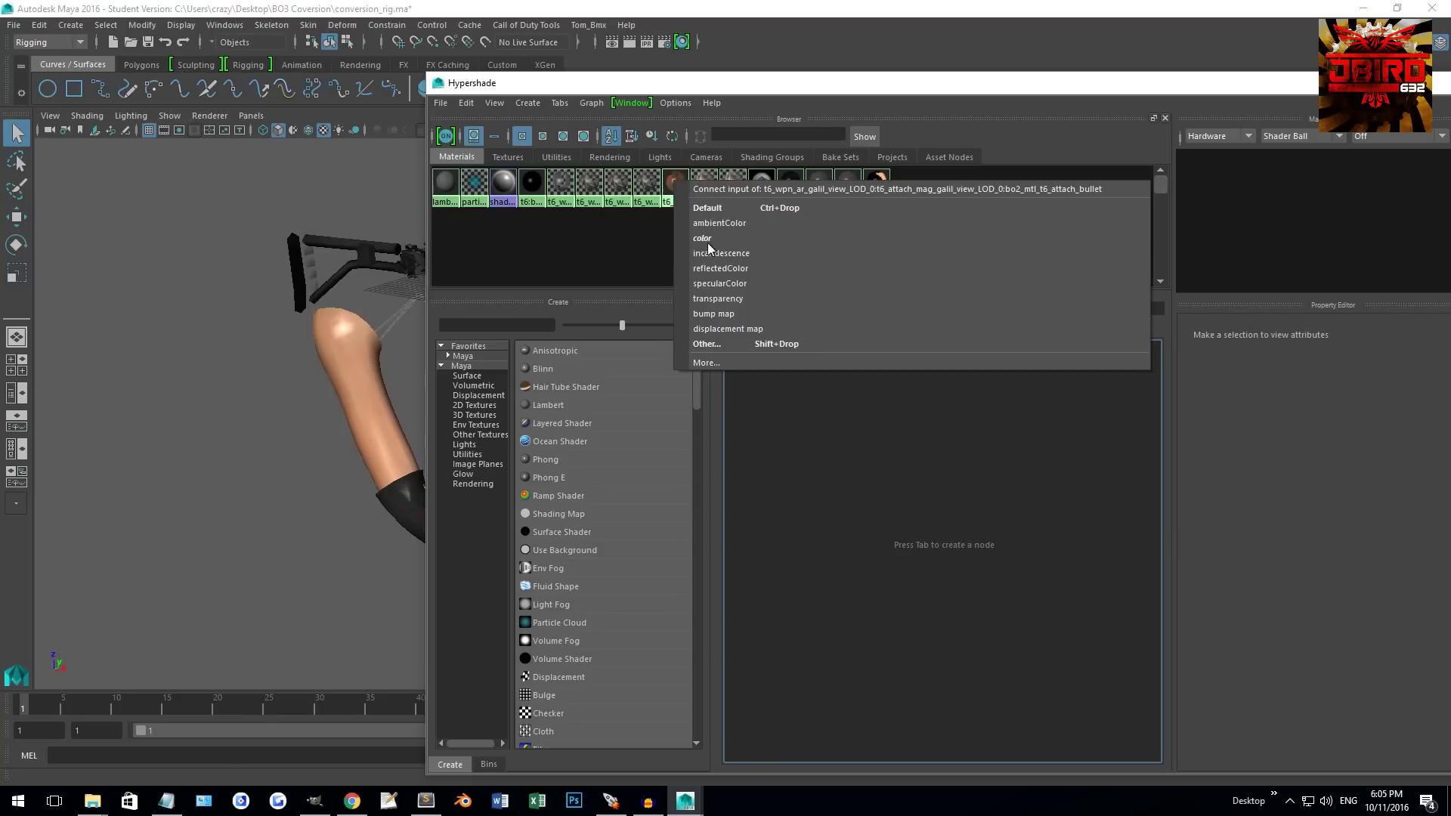
{"action": "left_click", "coordinate": [726, 295]}
{"action": "middle_click_drag", "start_coordinate": [647, 184], "coordinate": [582, 188]}
{"action": "left_click", "coordinate": [680, 282]}
{"action": "left_click", "coordinate": [648, 297]}
{"action": "left_click", "coordinate": [648, 301]}
{"action": "left_click", "coordinate": [624, 305]}
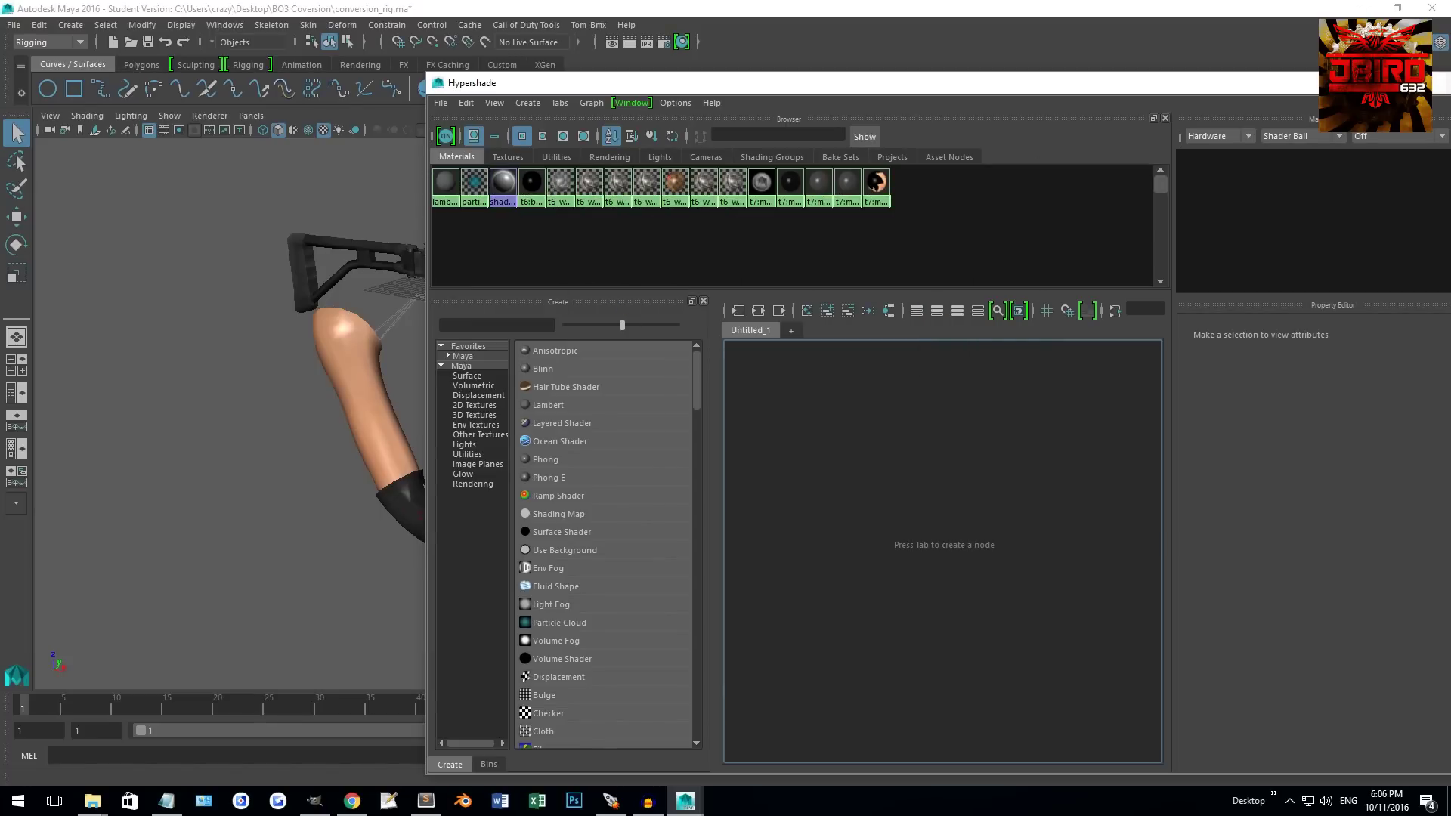
{"action": "left_click", "coordinate": [1440, 83]}
{"action": "left_click_drag", "start_coordinate": [690, 330], "coordinate": [648, 342], "text": "alt"}
{"action": "left_click_drag", "start_coordinate": [846, 294], "coordinate": [856, 312], "text": "alt"}
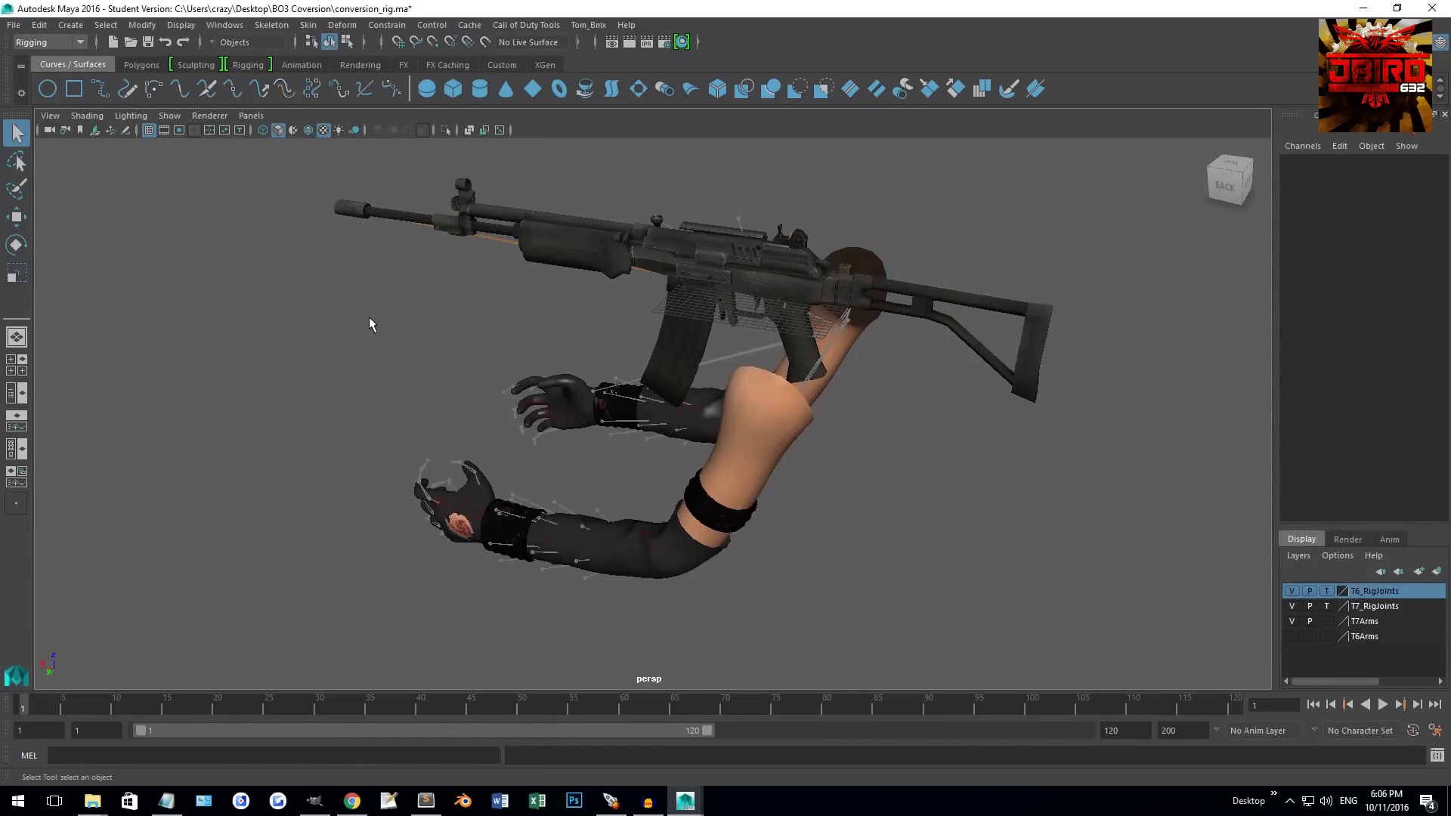
Step: Show the Outliner beside the perspective view and delete the imported t6_wpn_ar_galil_view_LOD_0:persp1 camera
{"action": "left_click", "coordinate": [12, 397]}
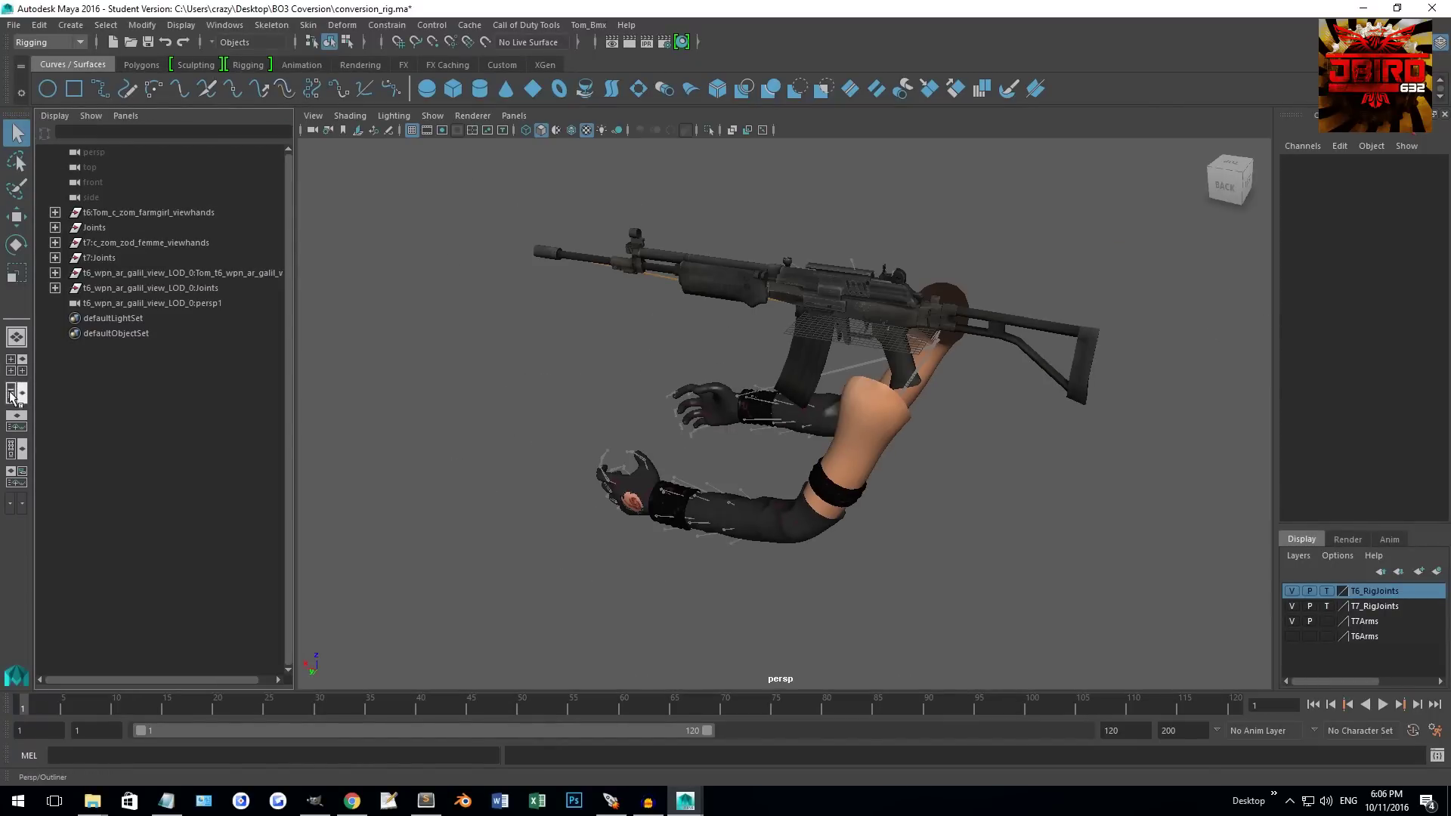
{"action": "left_click", "coordinate": [149, 304]}
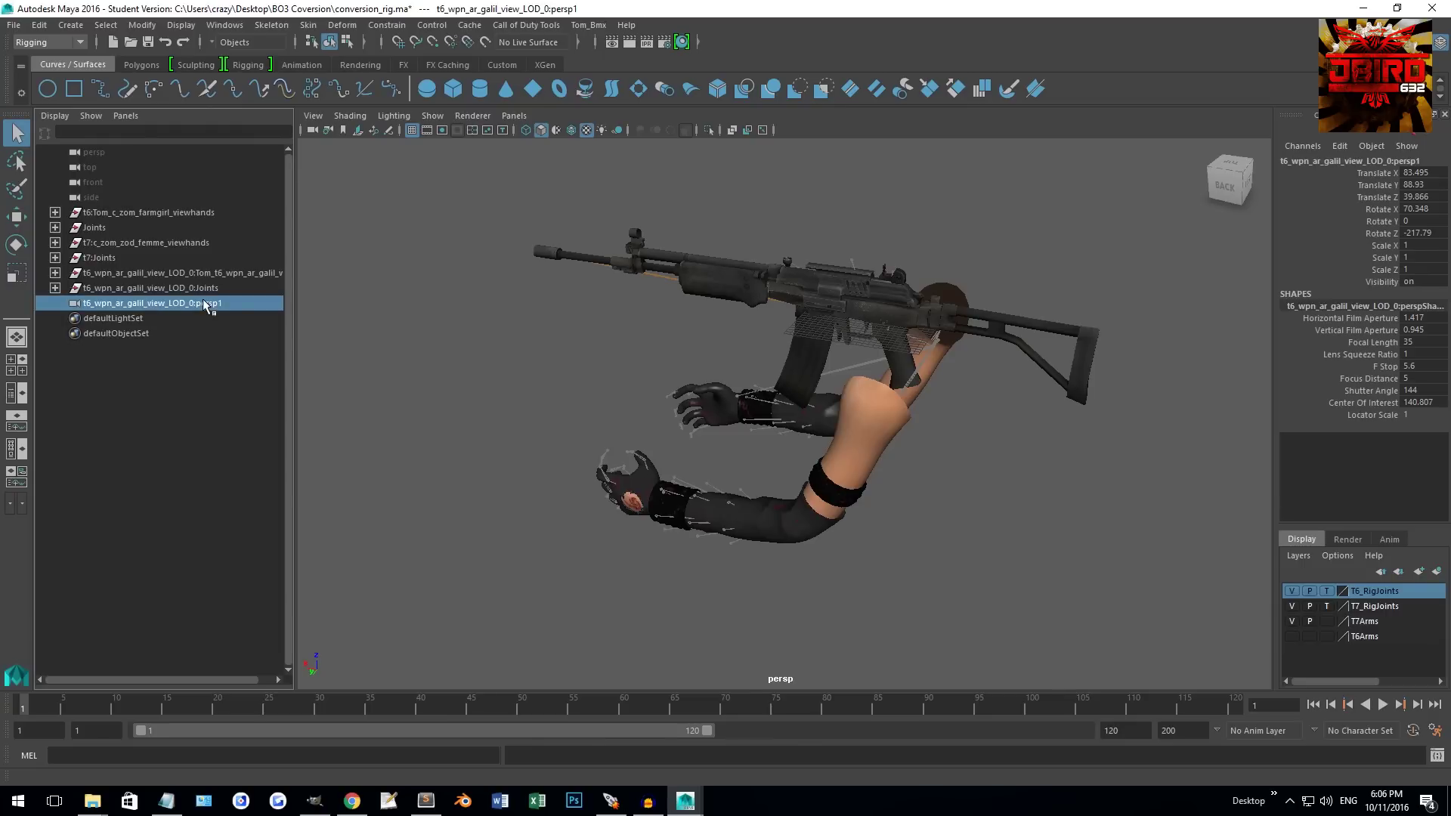
{"action": "key", "text": "Delete"}
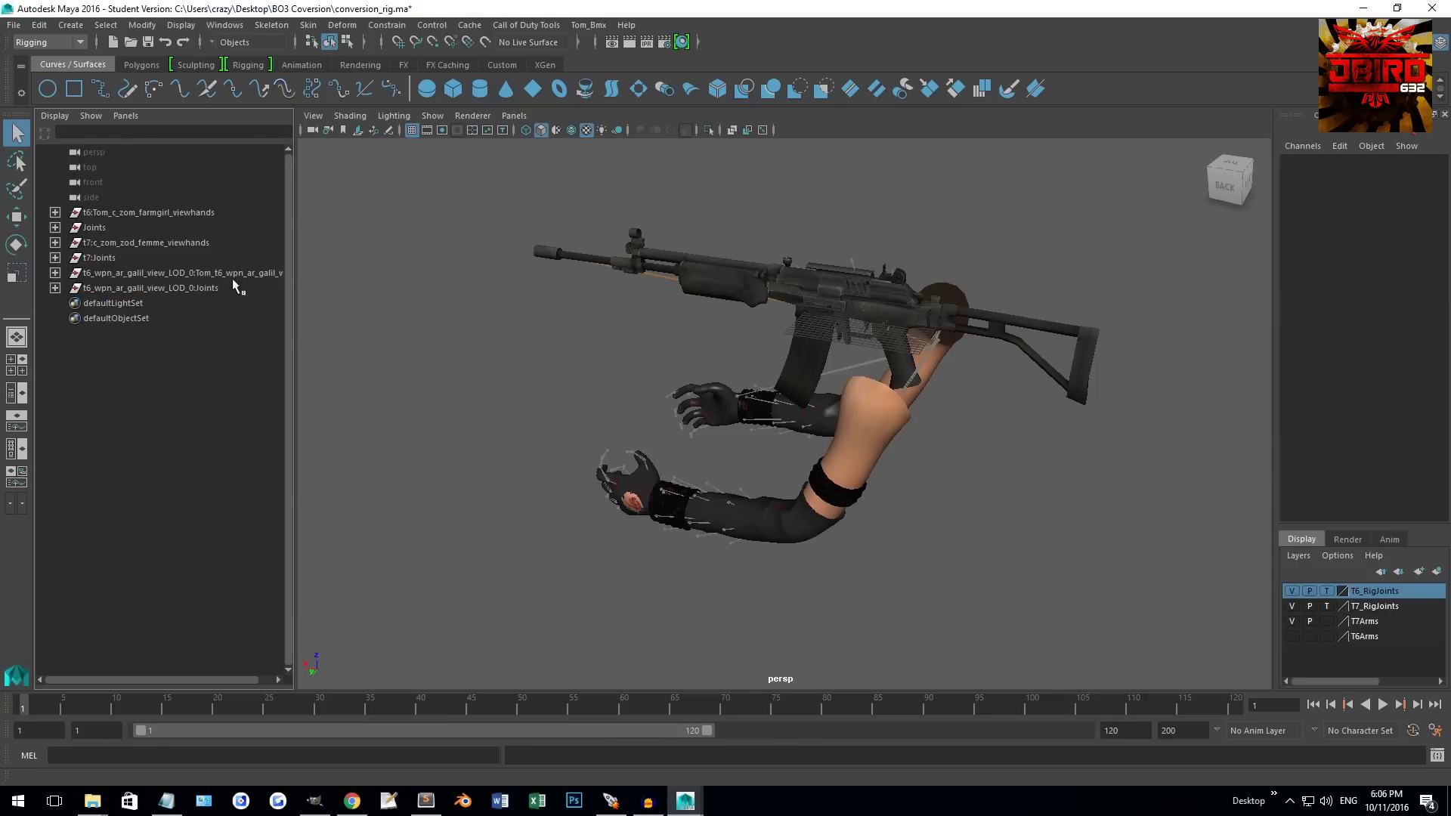
Step: Expand the imported Galil joints and the t7:Joints hierarchy down to t7:tag_weapon_right
{"action": "left_click", "coordinate": [55, 287]}
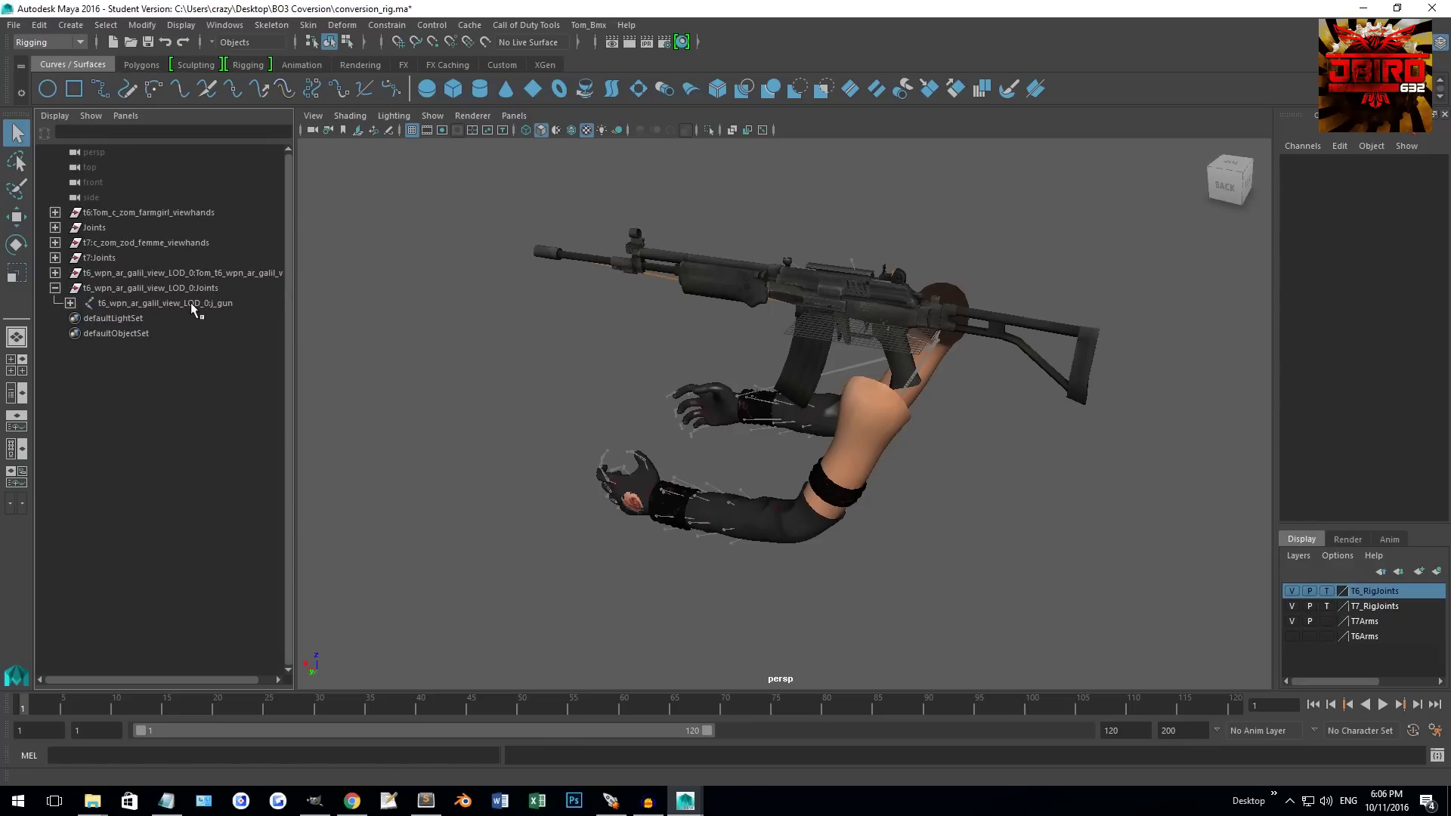
{"action": "left_click", "coordinate": [193, 304]}
{"action": "left_click", "coordinate": [55, 258]}
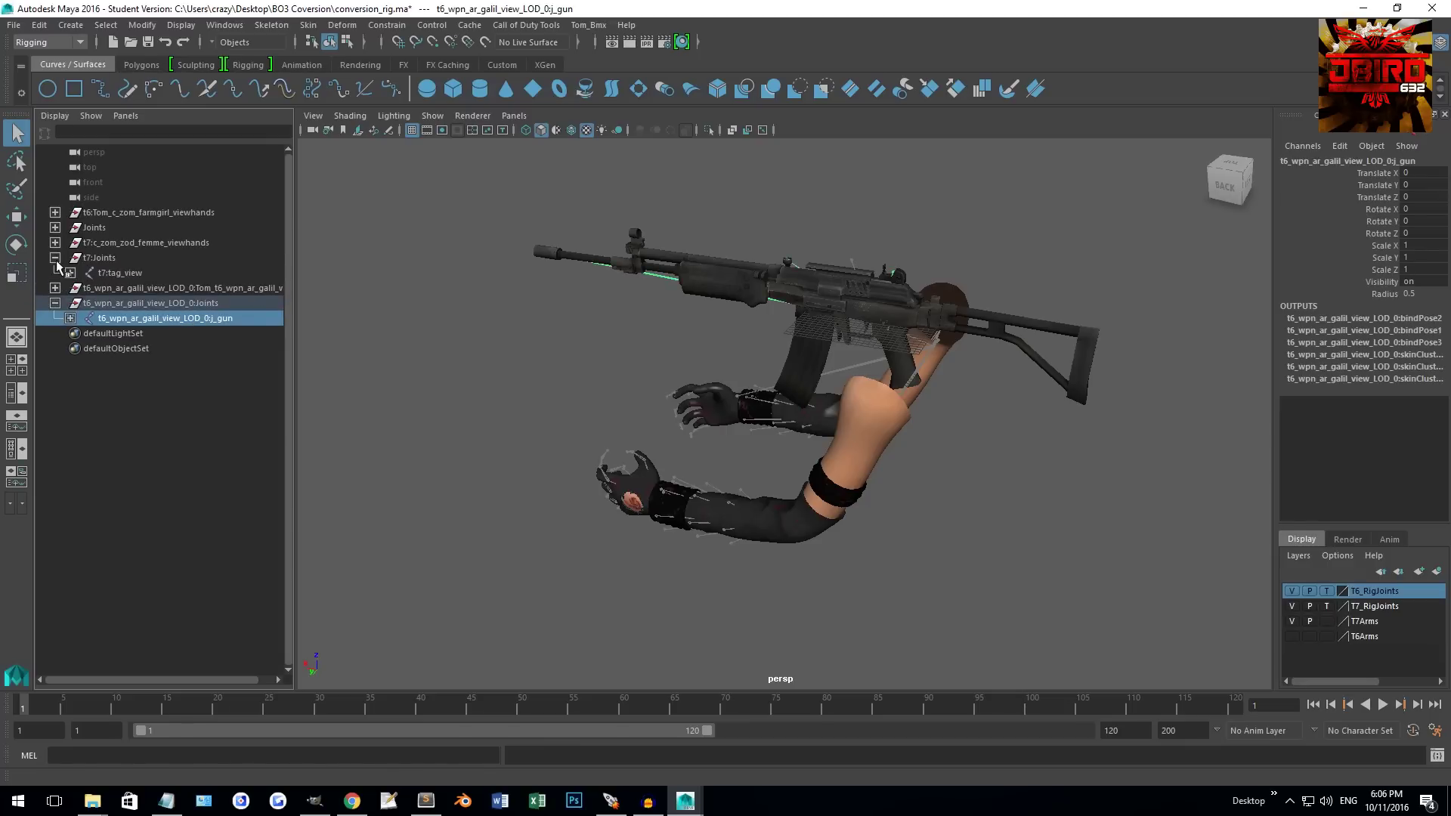
{"action": "left_click", "coordinate": [70, 272]}
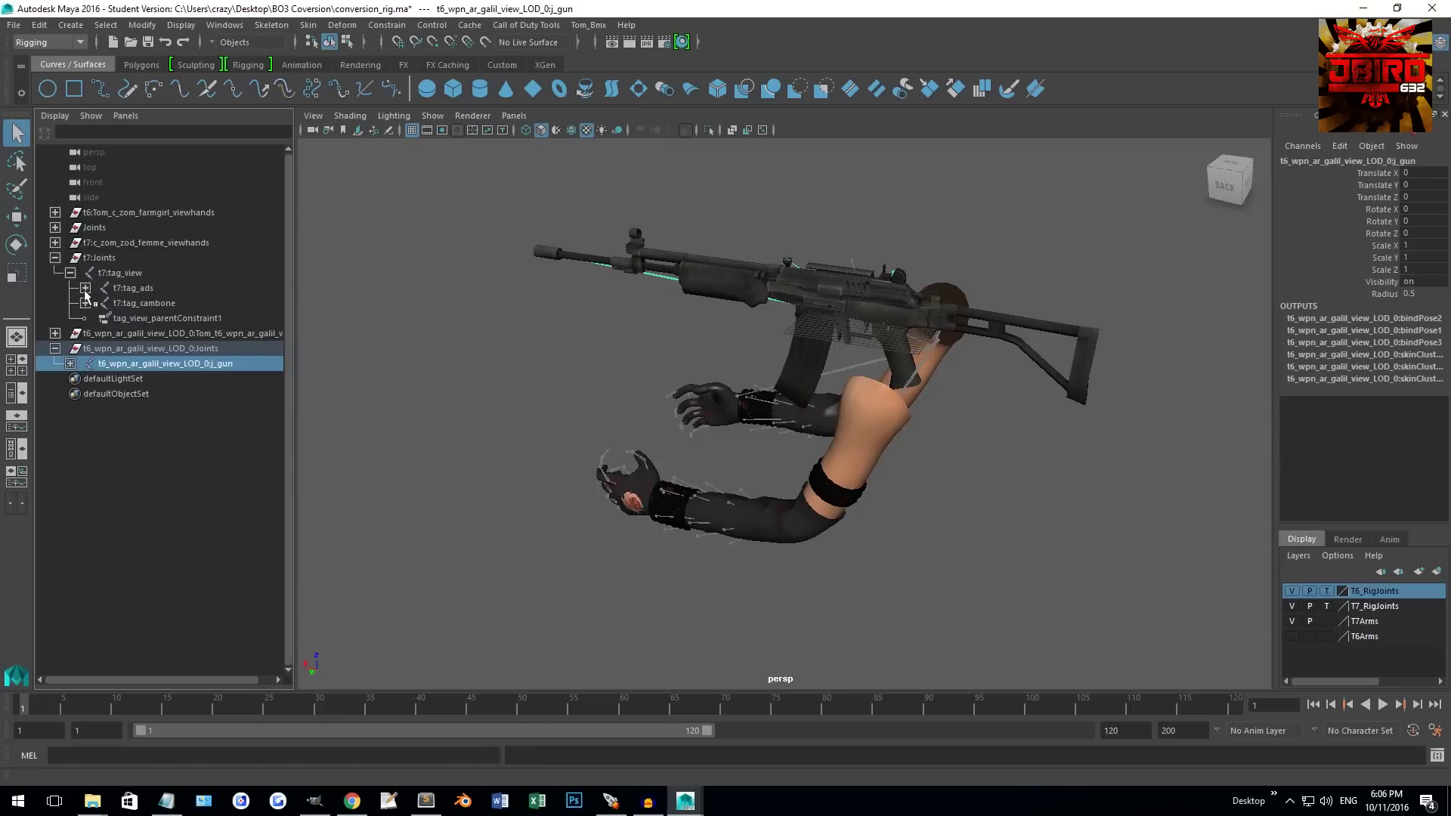
{"action": "left_click", "coordinate": [86, 288]}
{"action": "left_click", "coordinate": [100, 303]}
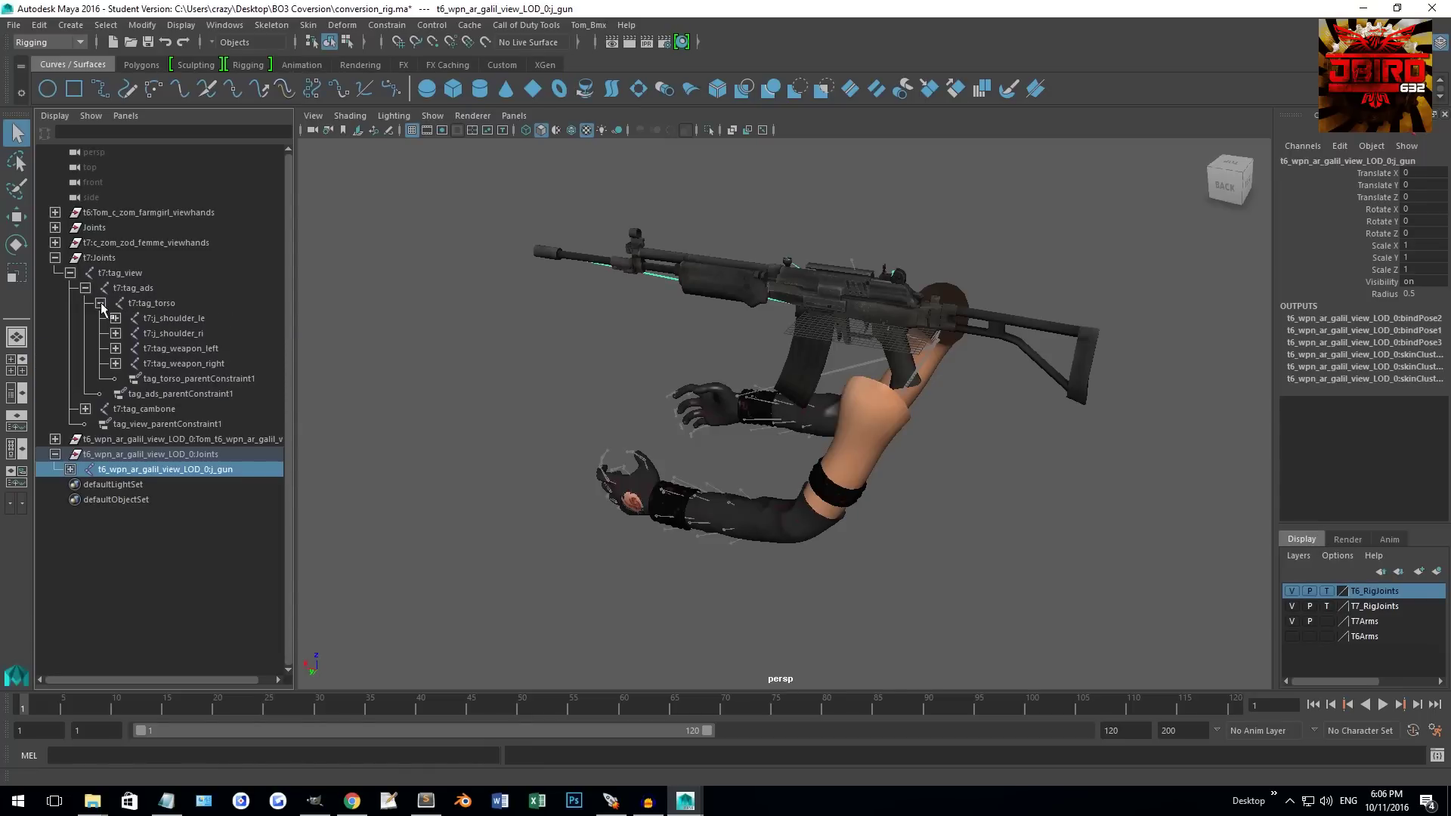
{"action": "left_click", "coordinate": [172, 307]}
{"action": "left_click", "coordinate": [187, 364]}
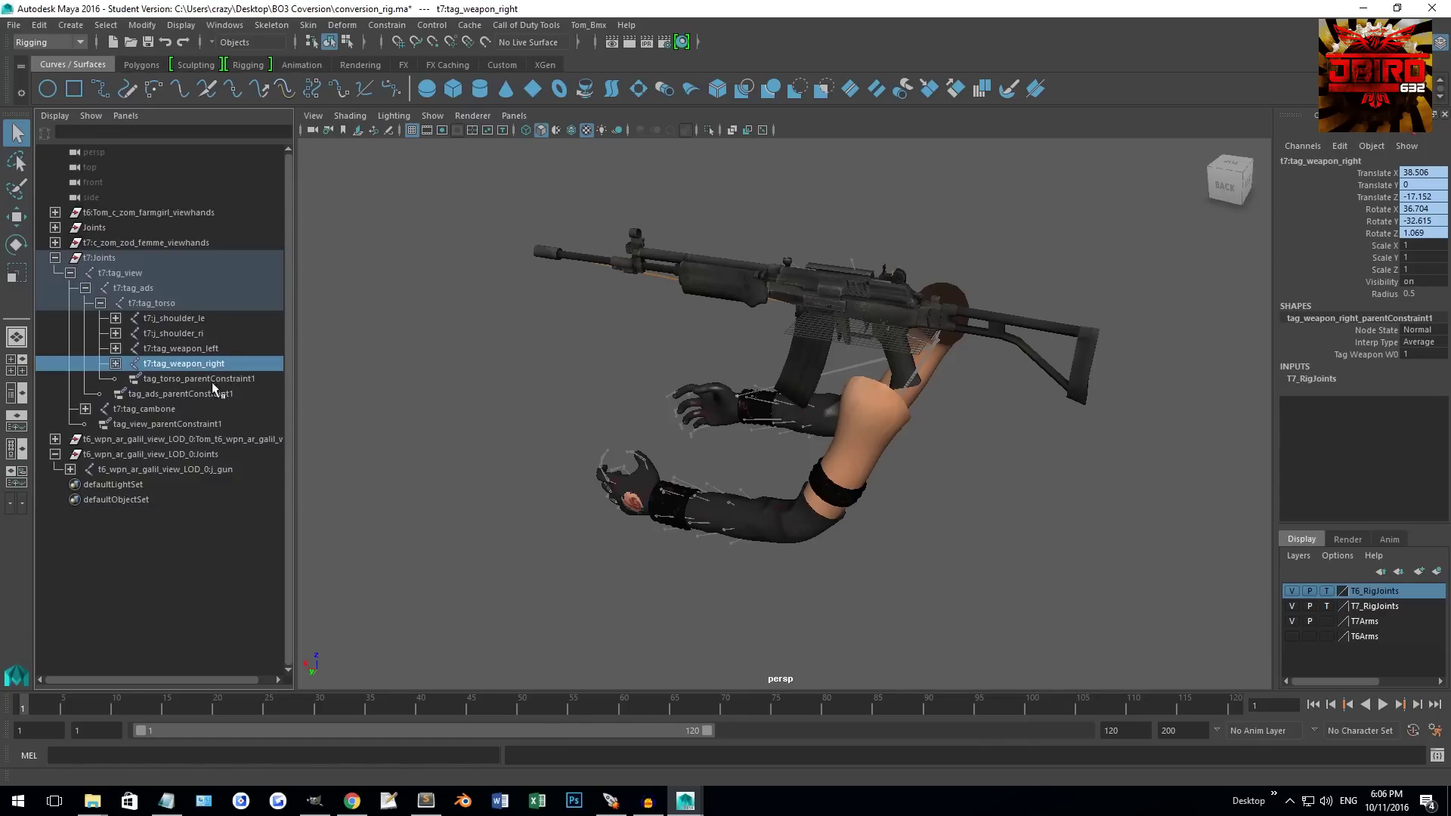
Step: Parent the imported Galil j_gun joint under t7:tag_weapon_right and widen the Outliner to show the full names
{"action": "left_click", "coordinate": [162, 470]}
{"action": "left_click_drag", "start_coordinate": [165, 474], "coordinate": [194, 370]}
{"action": "left_click", "coordinate": [117, 364]}
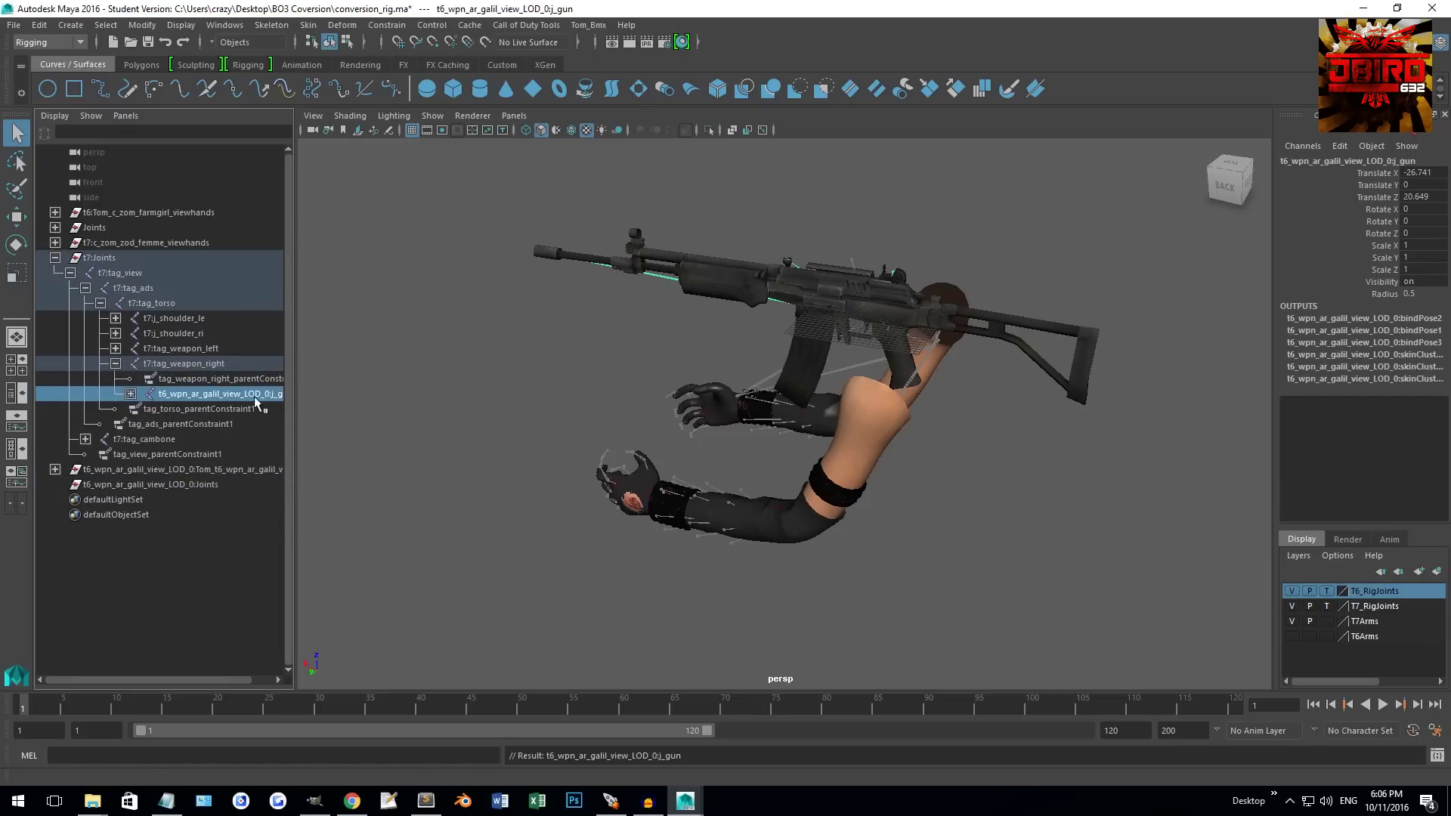
{"action": "left_click_drag", "start_coordinate": [293, 403], "coordinate": [344, 404]}
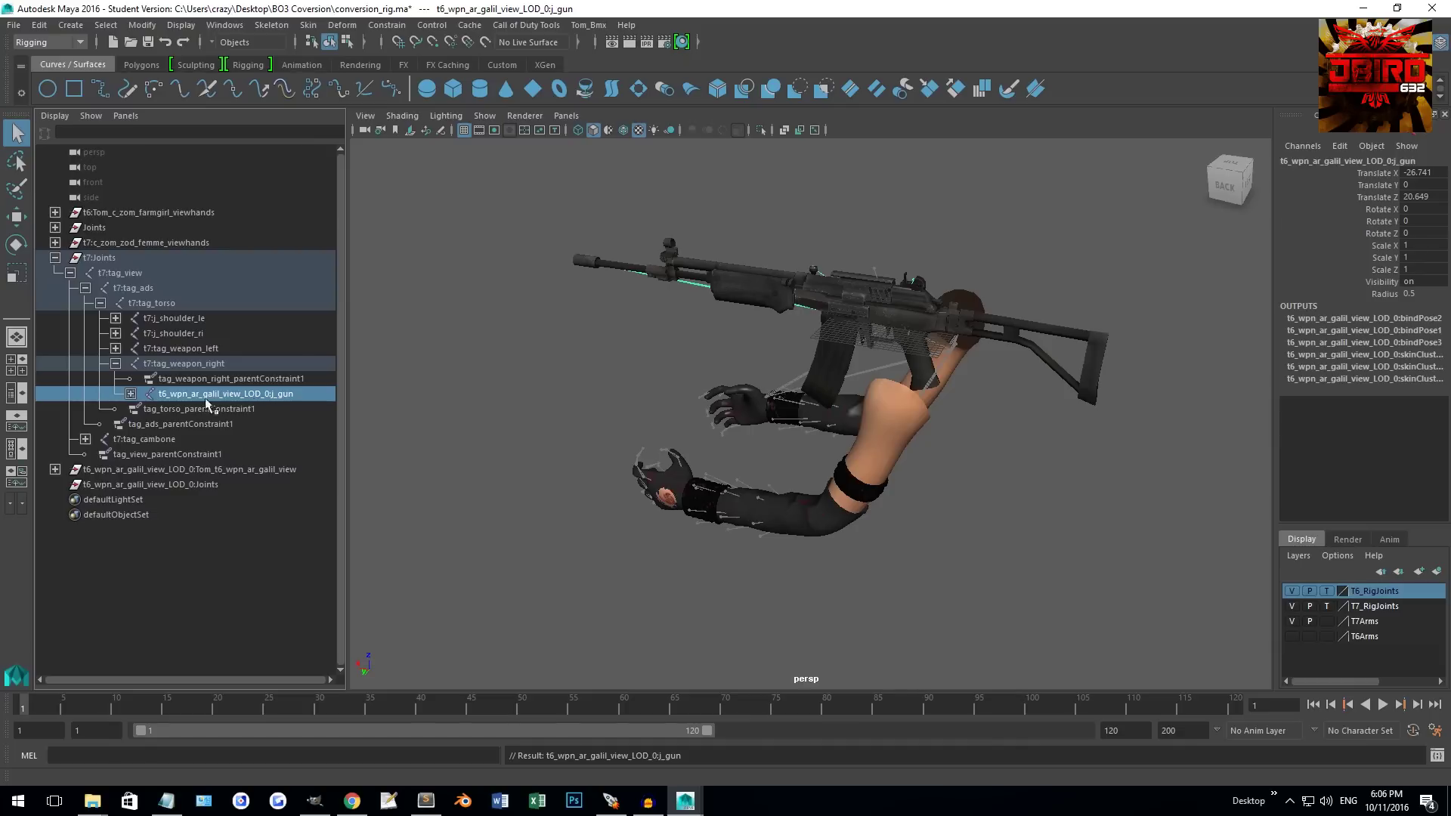
Step: Delete the leftover t6_wpn_ar_galil_view_LOD_0:Joints group and select the Galil j_gun joint under t7:tag_weapon_right
{"action": "left_click", "coordinate": [149, 483]}
{"action": "key", "text": "Delete"}
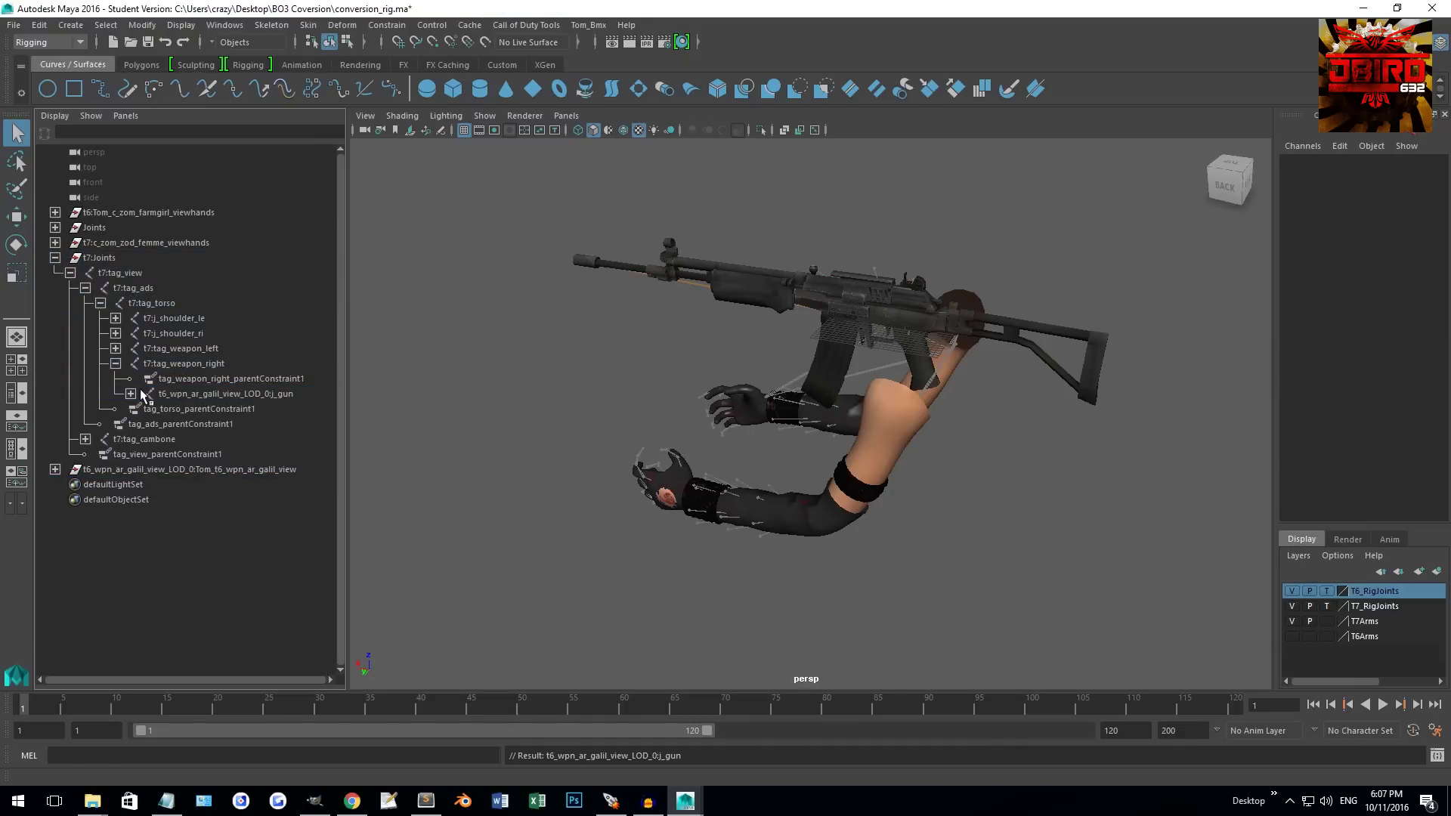
{"action": "left_click", "coordinate": [210, 391]}
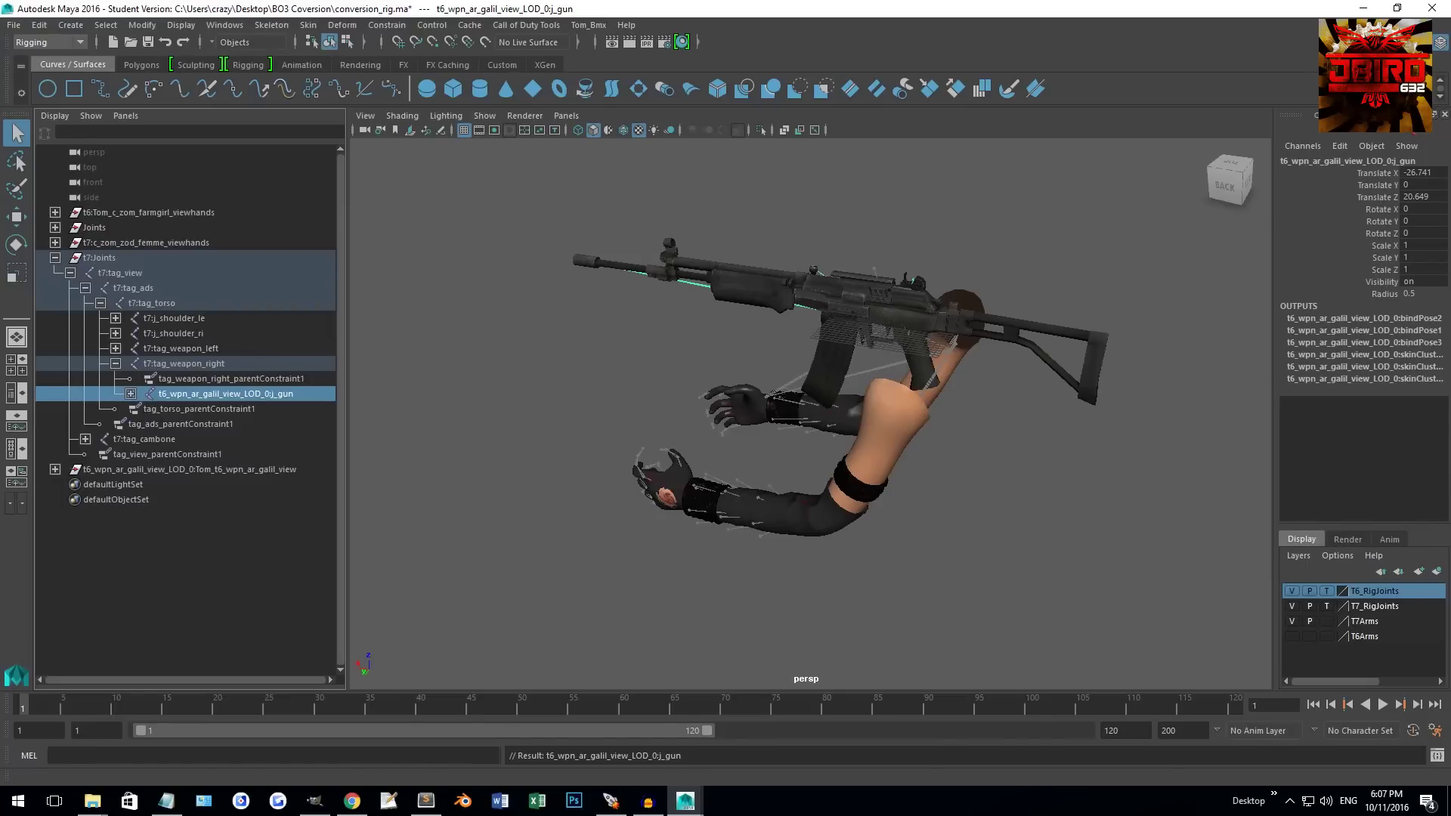
{"action": "left_click", "coordinate": [1439, 43]}
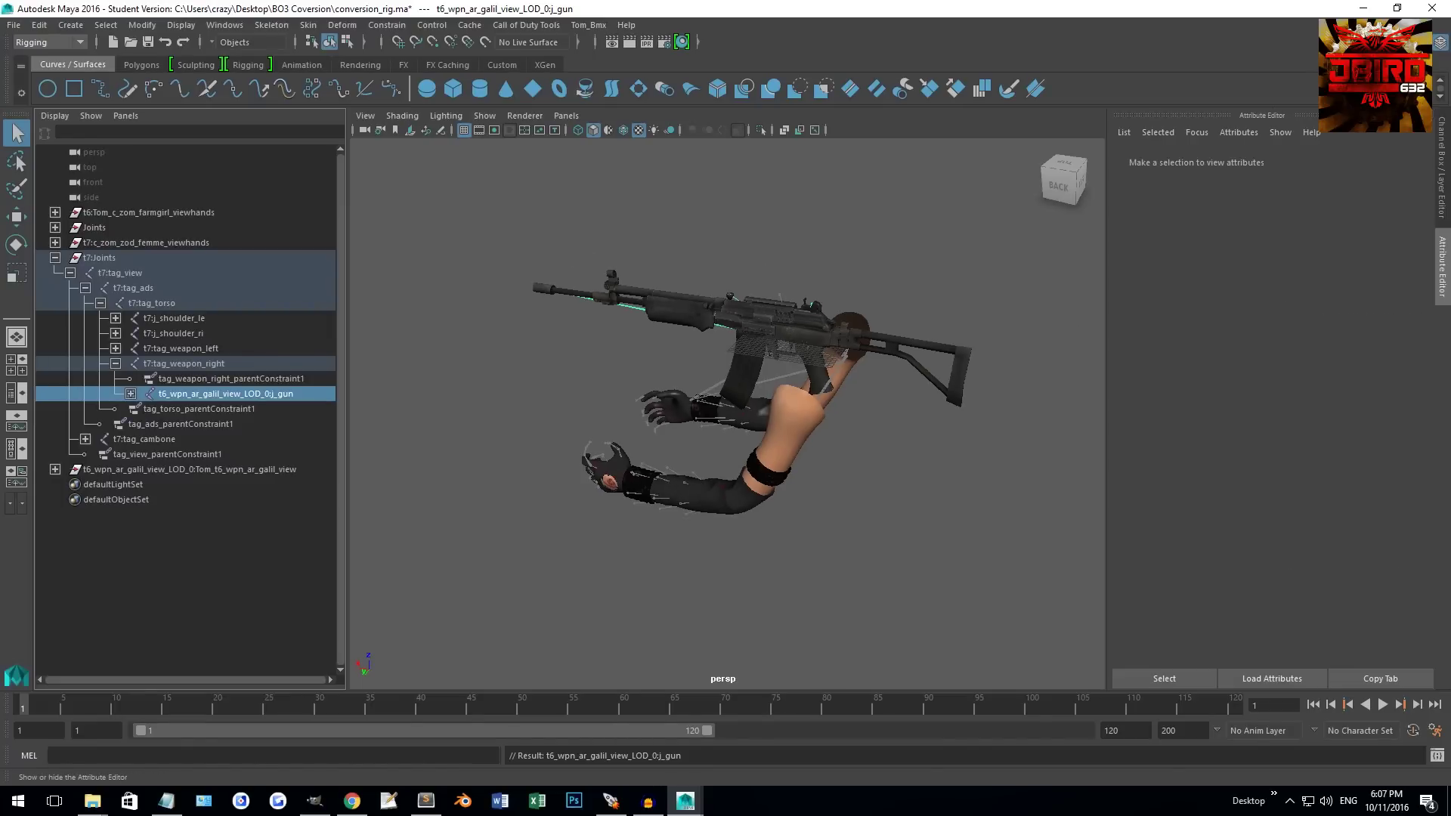
{"action": "left_click", "coordinate": [1439, 43]}
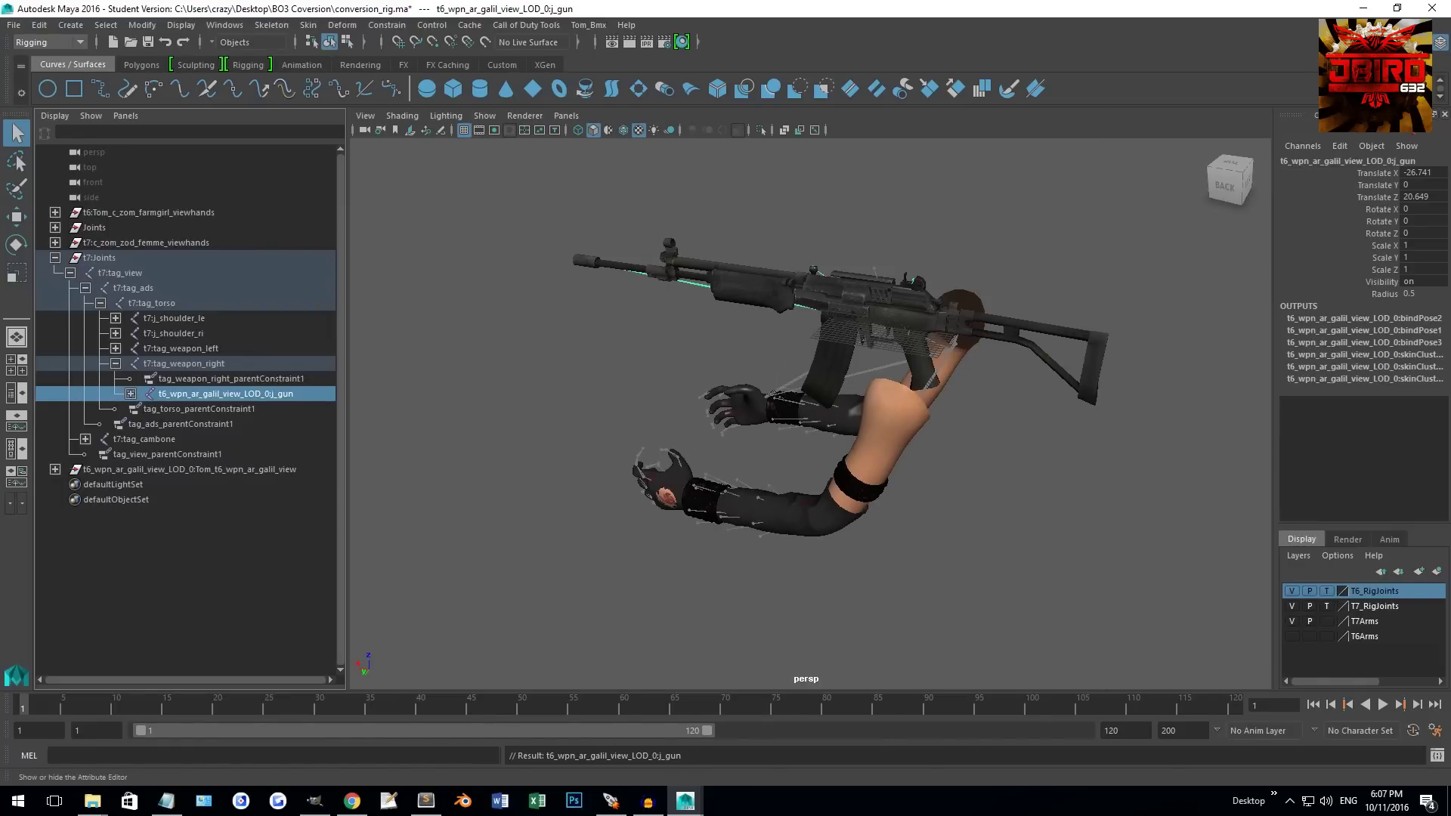
{"action": "left_click", "coordinate": [1440, 43]}
{"action": "left_click", "coordinate": [1439, 43]}
Step: Set the Galil j_gun joint's Translate X and Translate Z to 0
{"action": "left_click", "coordinate": [1425, 173]}
{"action": "type", "text": "0"}
{"action": "key", "text": "Tab"}
{"action": "key", "text": "Tab"}
{"action": "type", "text": "0"}
{"action": "key", "text": "Tab"}
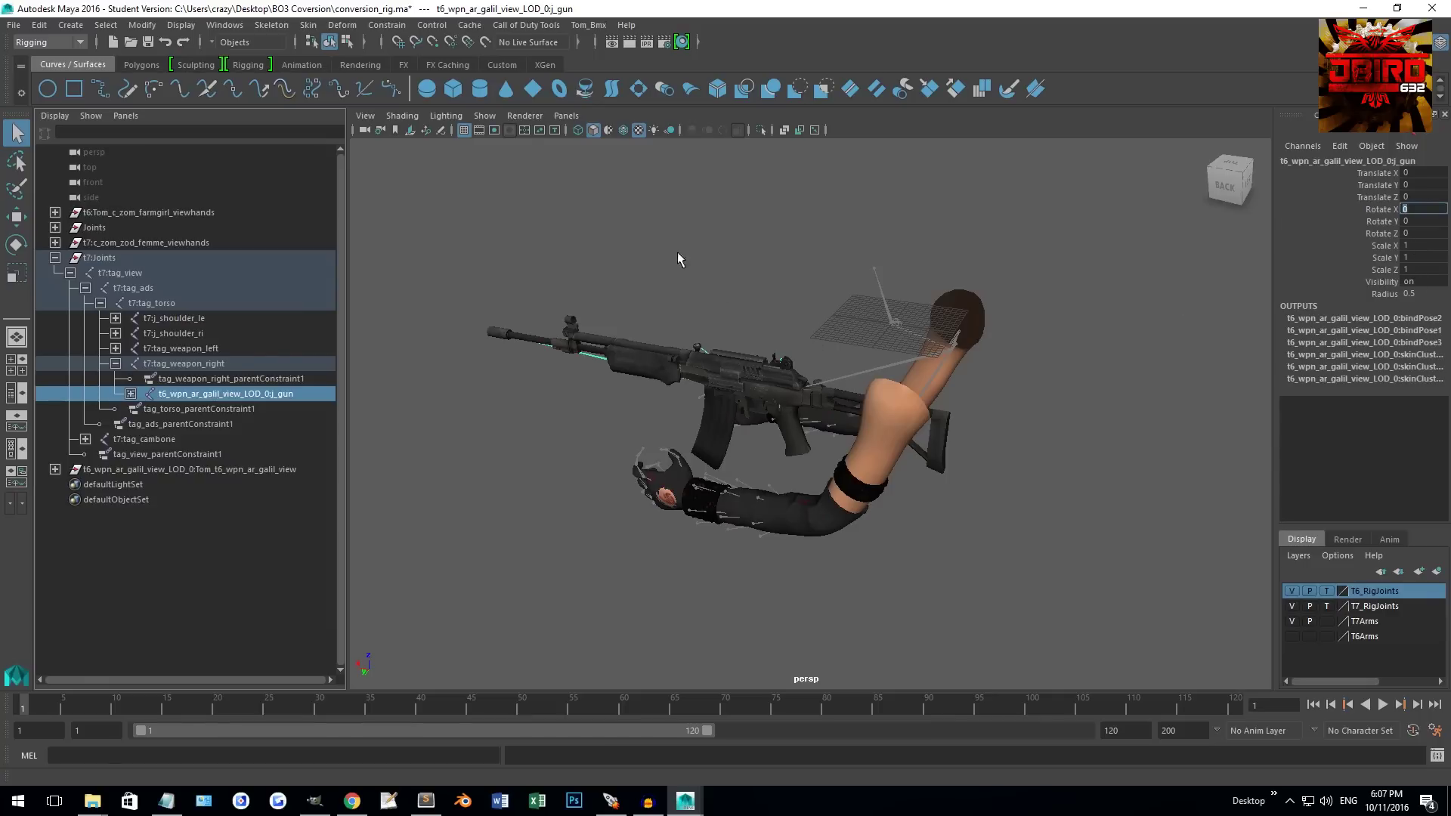
{"action": "left_click_drag", "start_coordinate": [678, 254], "coordinate": [711, 327], "text": "alt"}
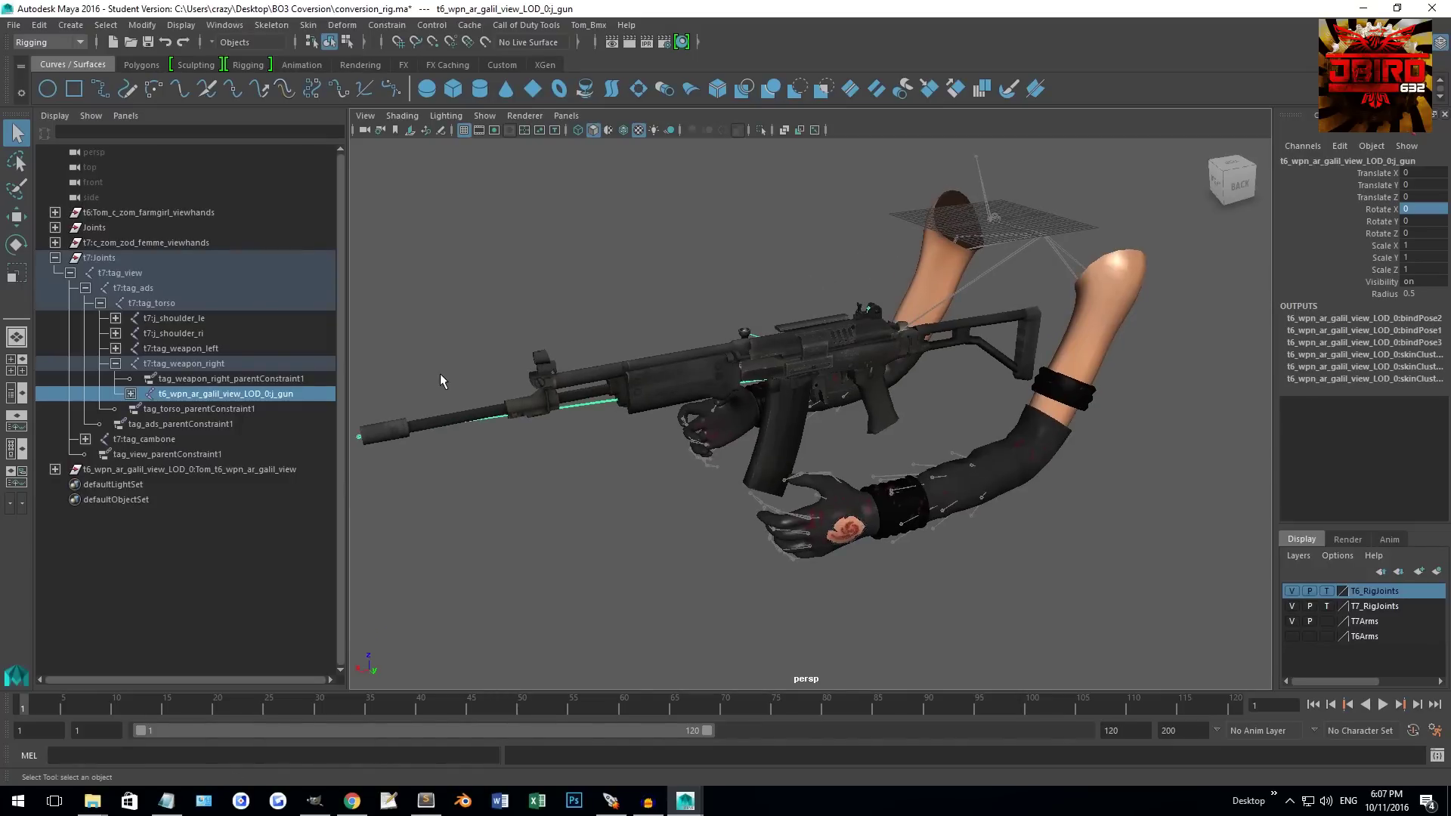
Step: Collapse t7:tag_weapon_right and select the entire t7:Joints hierarchy
{"action": "left_click", "coordinate": [115, 364]}
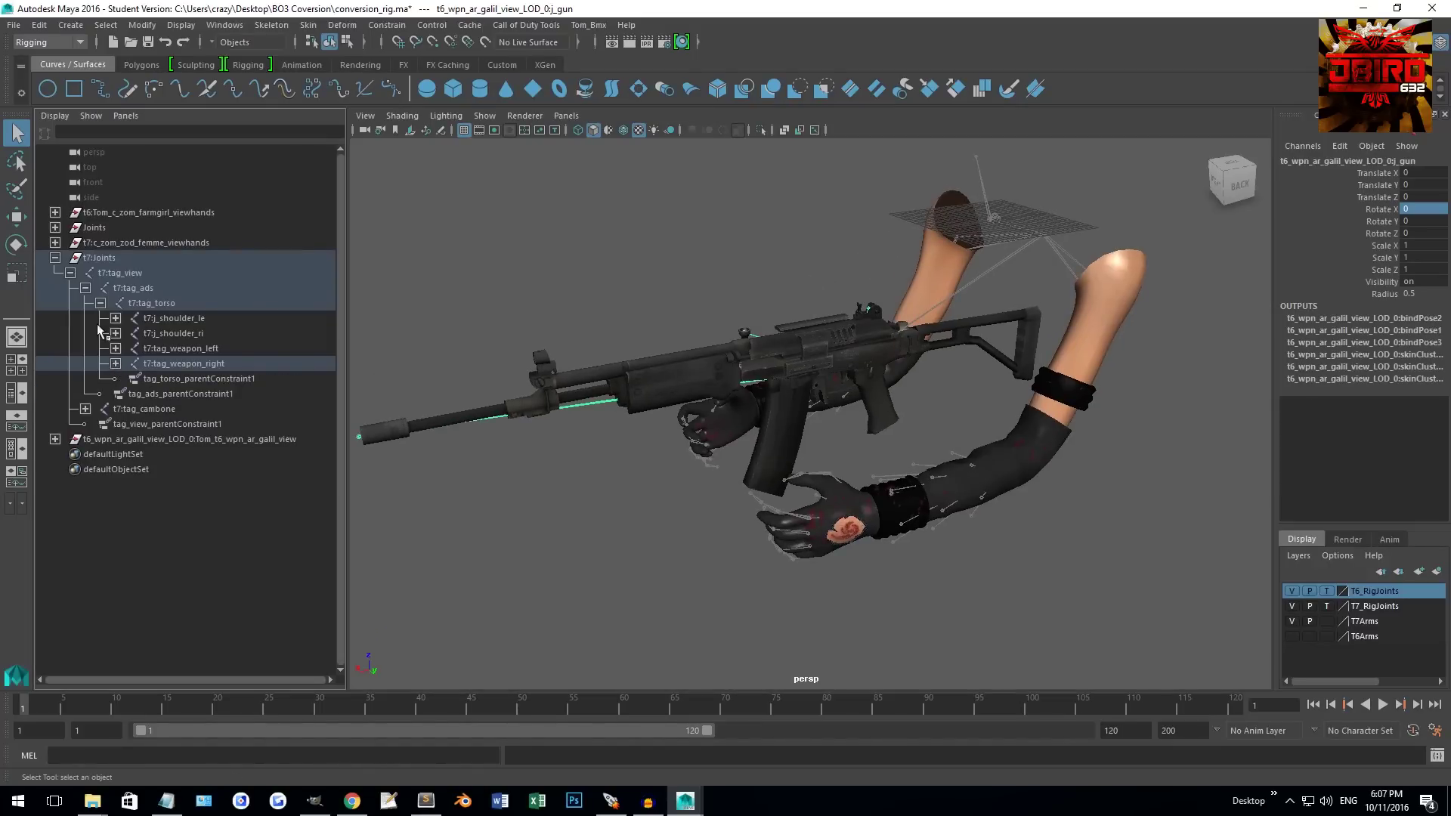
{"action": "left_click", "coordinate": [93, 259]}
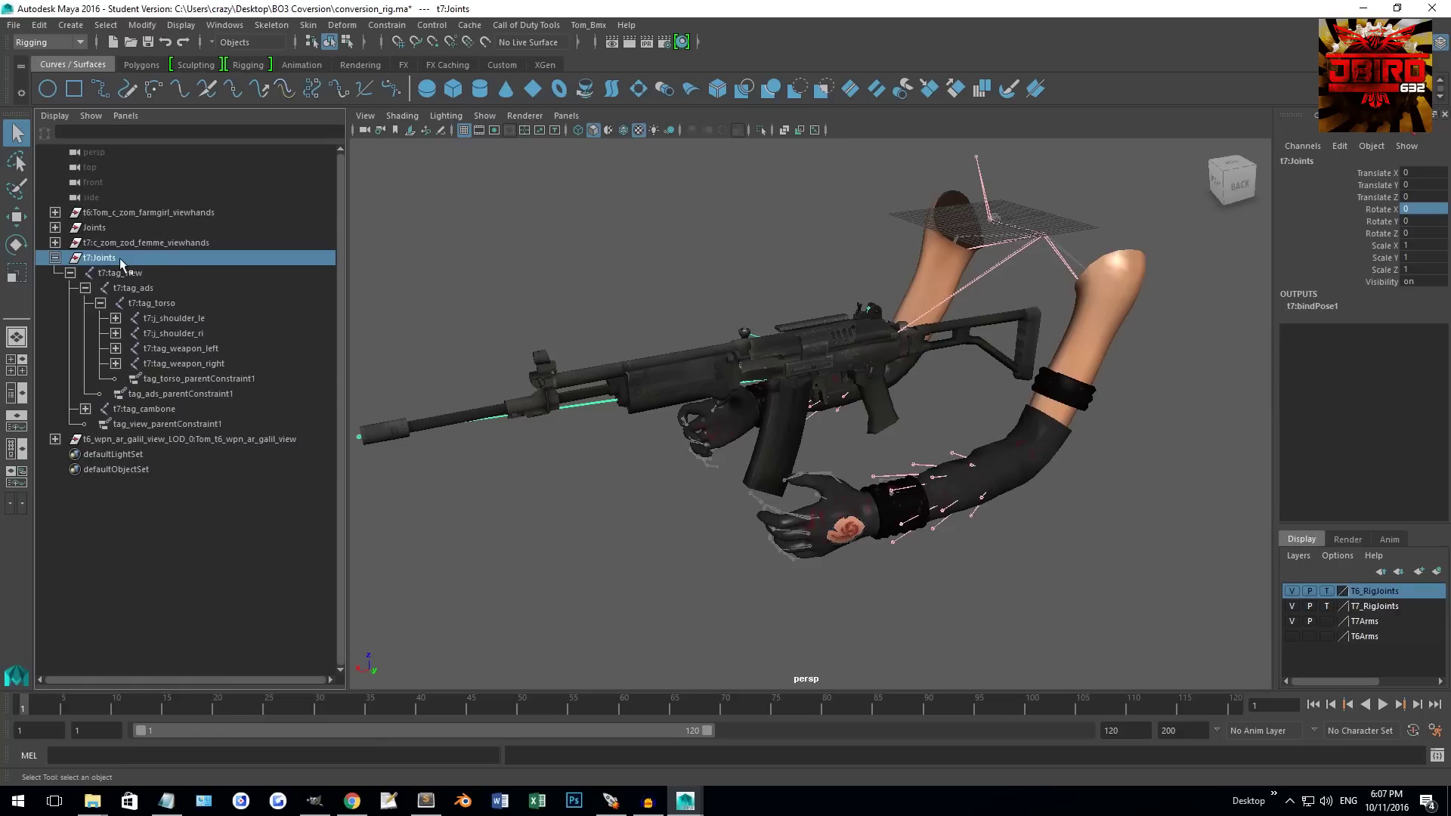
{"action": "left_click", "coordinate": [108, 26]}
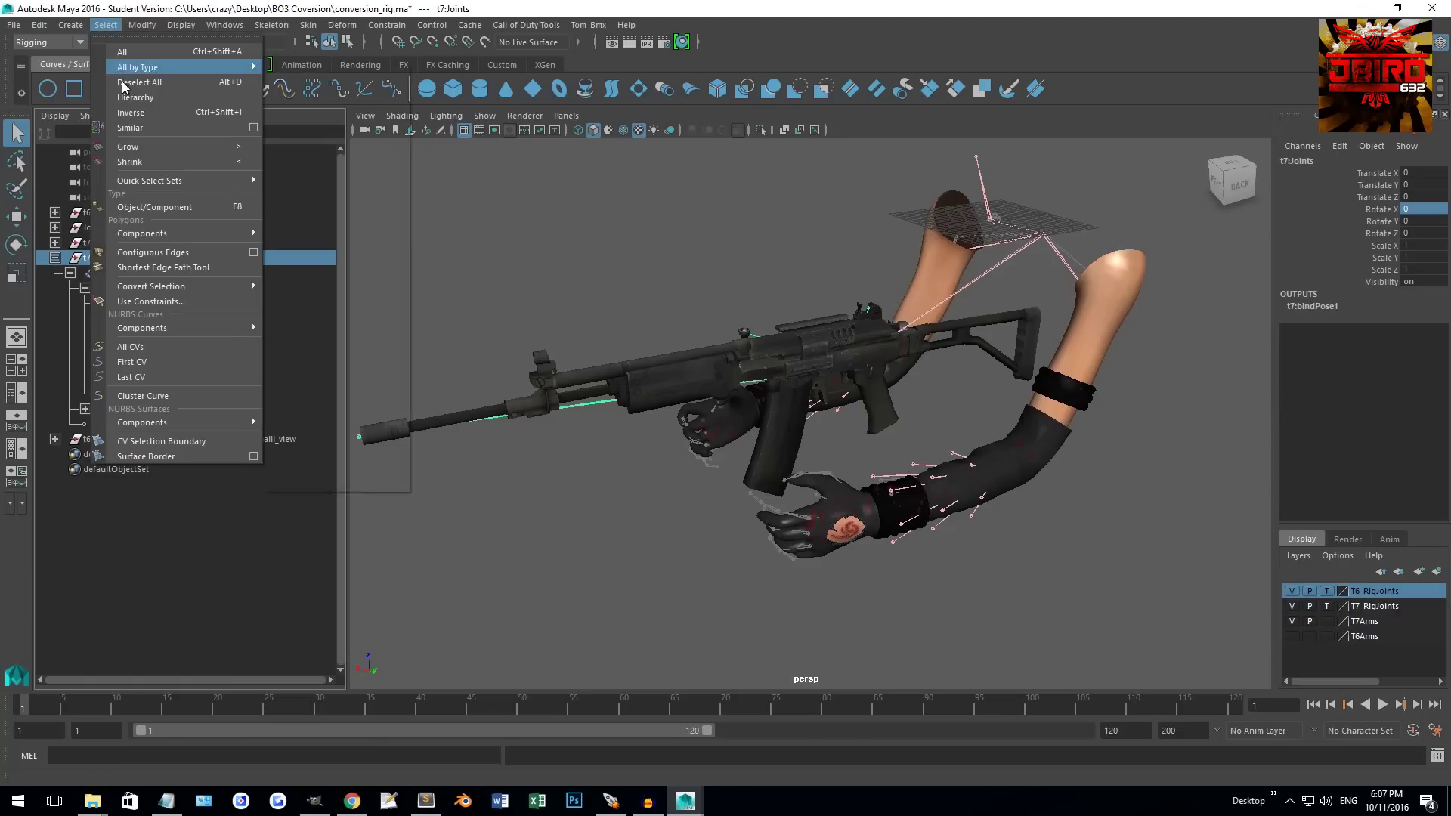
{"action": "left_click", "coordinate": [133, 107]}
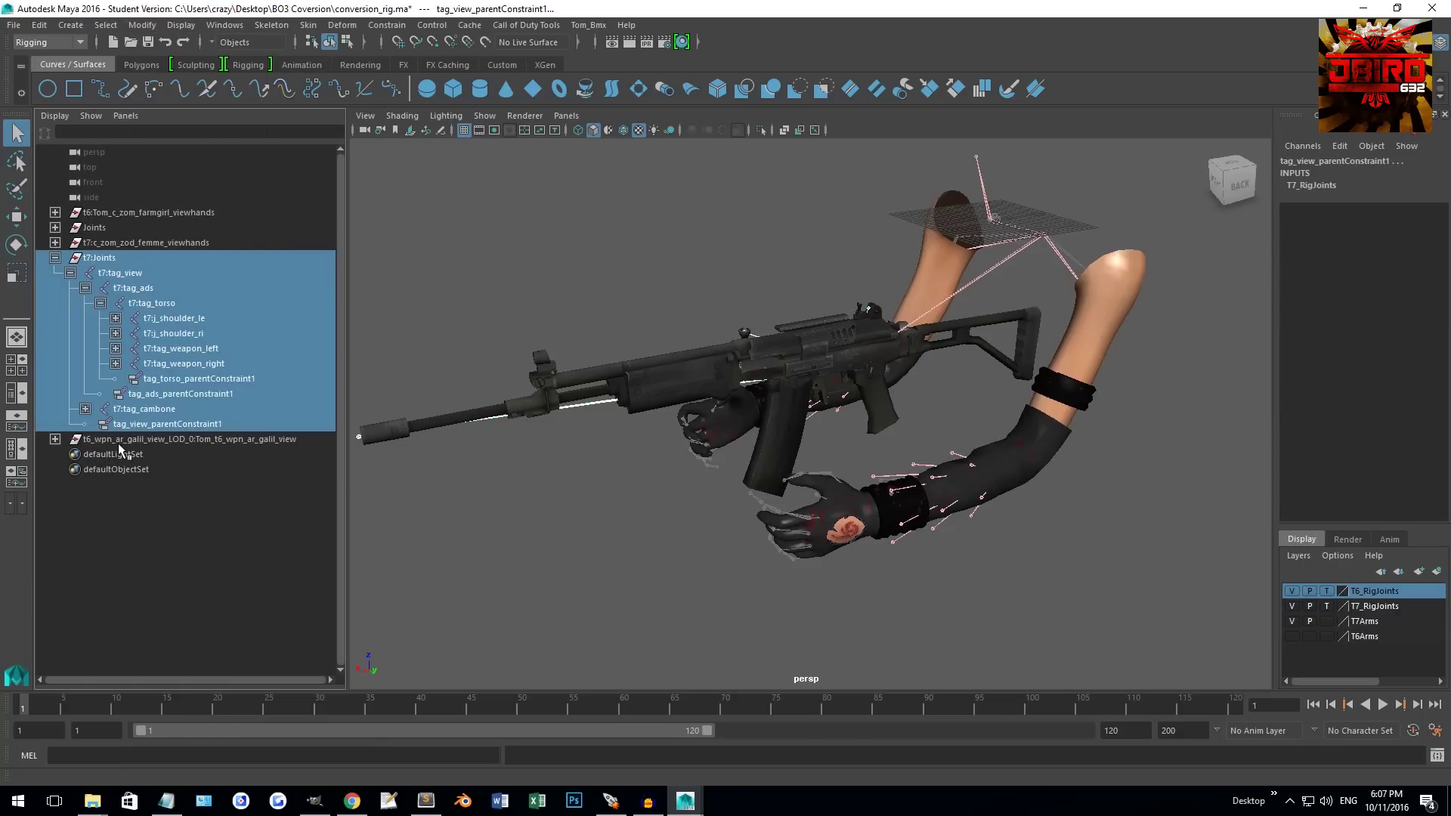
Step: Run renameRig.mel from the BO3 Coversion scripts folder on the selected hierarchy, check the weapon joint's children and clear the selection
{"action": "left_click", "coordinate": [92, 801]}
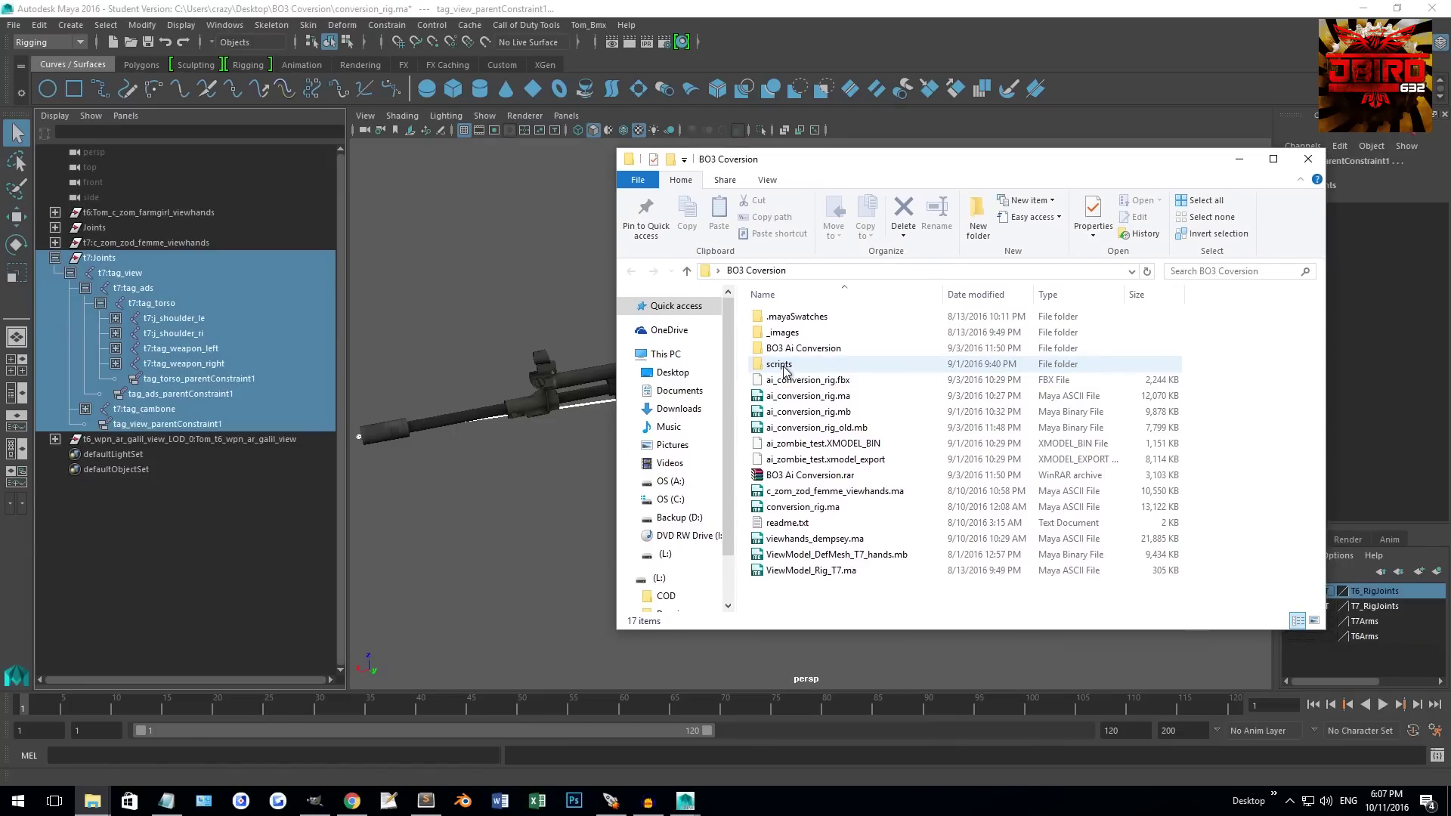
{"action": "double_click", "coordinate": [778, 365]}
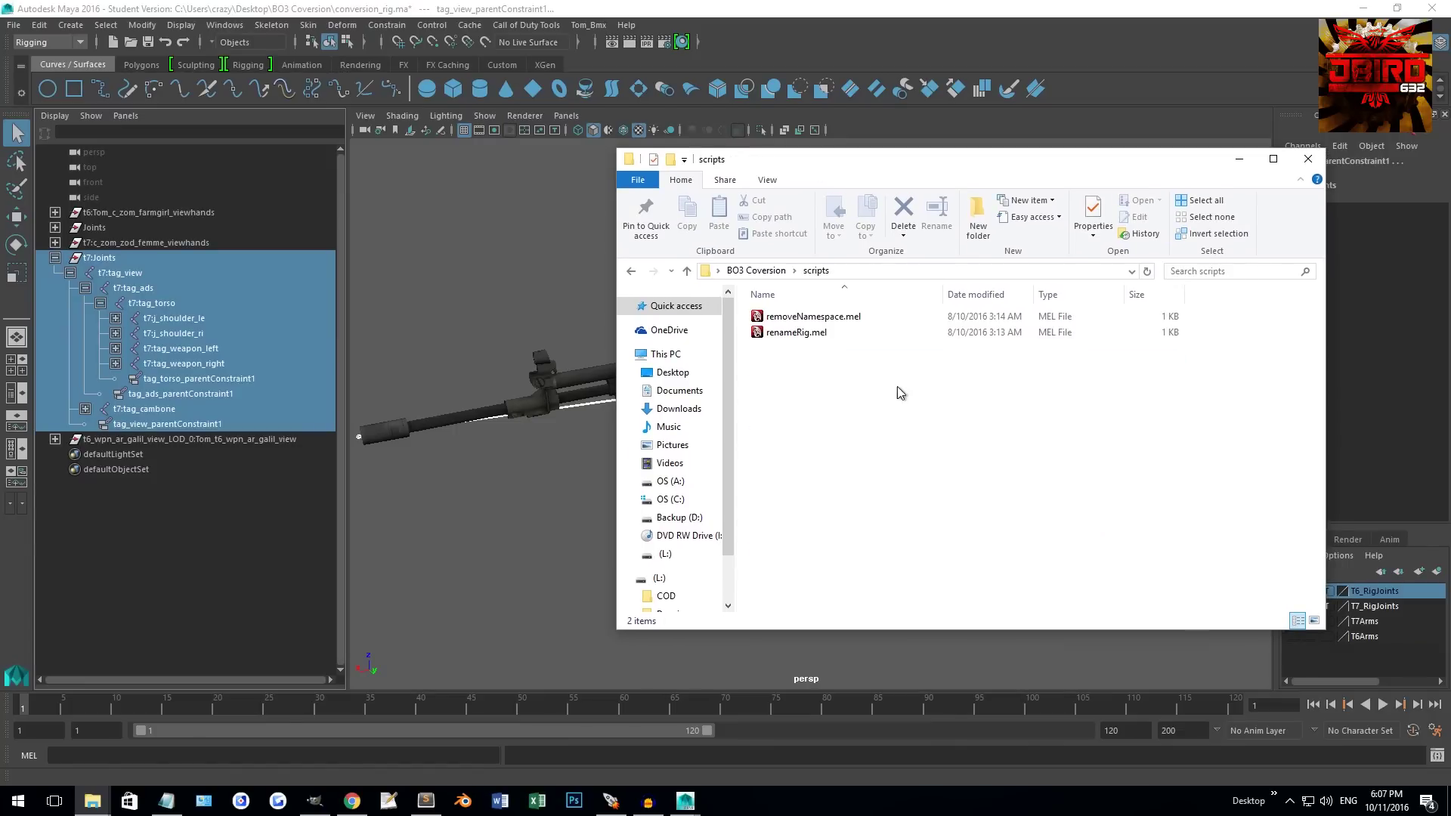
{"action": "left_click_drag", "start_coordinate": [781, 340], "coordinate": [597, 338]}
{"action": "left_click_drag", "start_coordinate": [517, 311], "coordinate": [516, 309]}
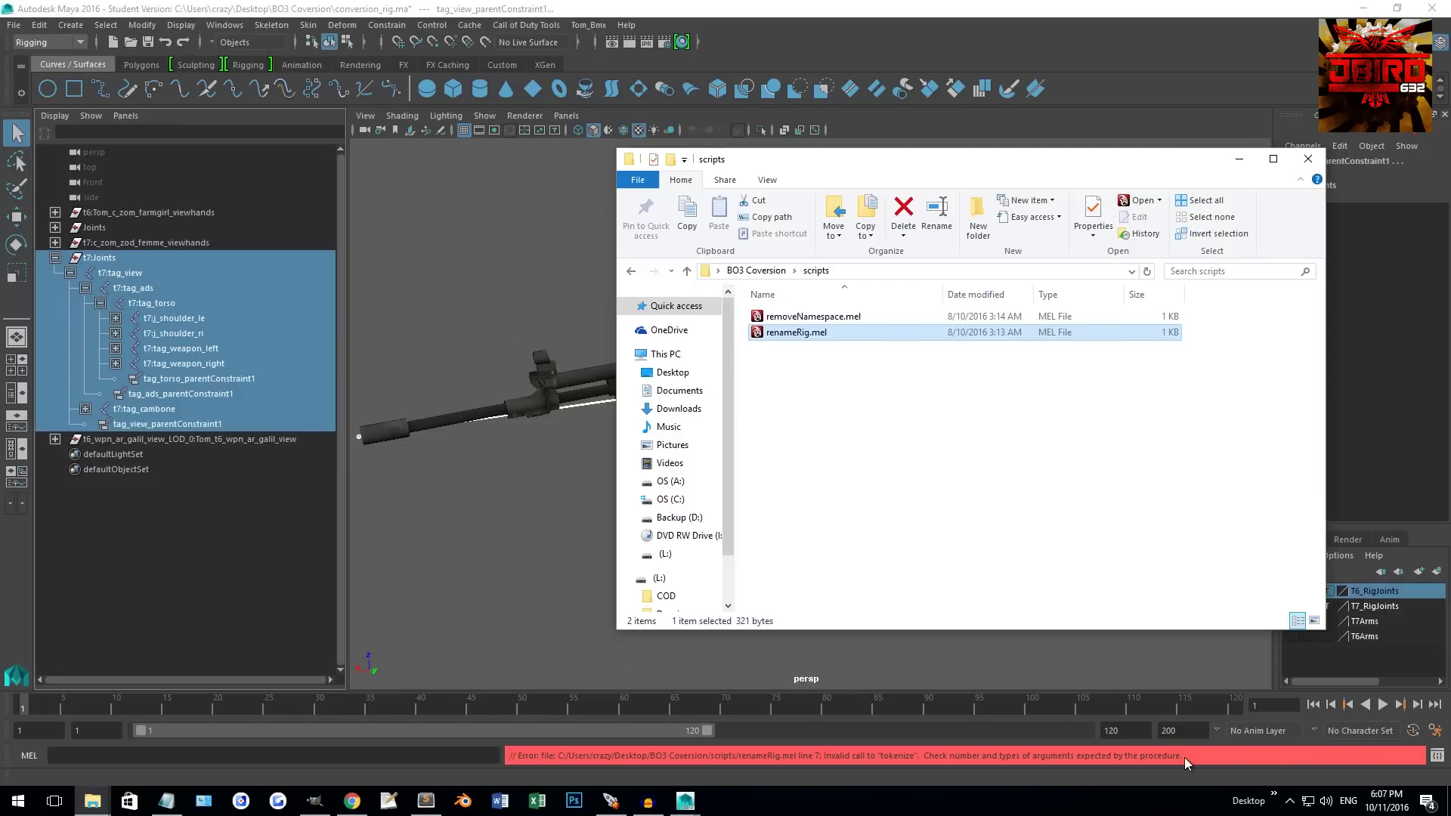
{"action": "left_click_drag", "start_coordinate": [795, 343], "coordinate": [456, 261]}
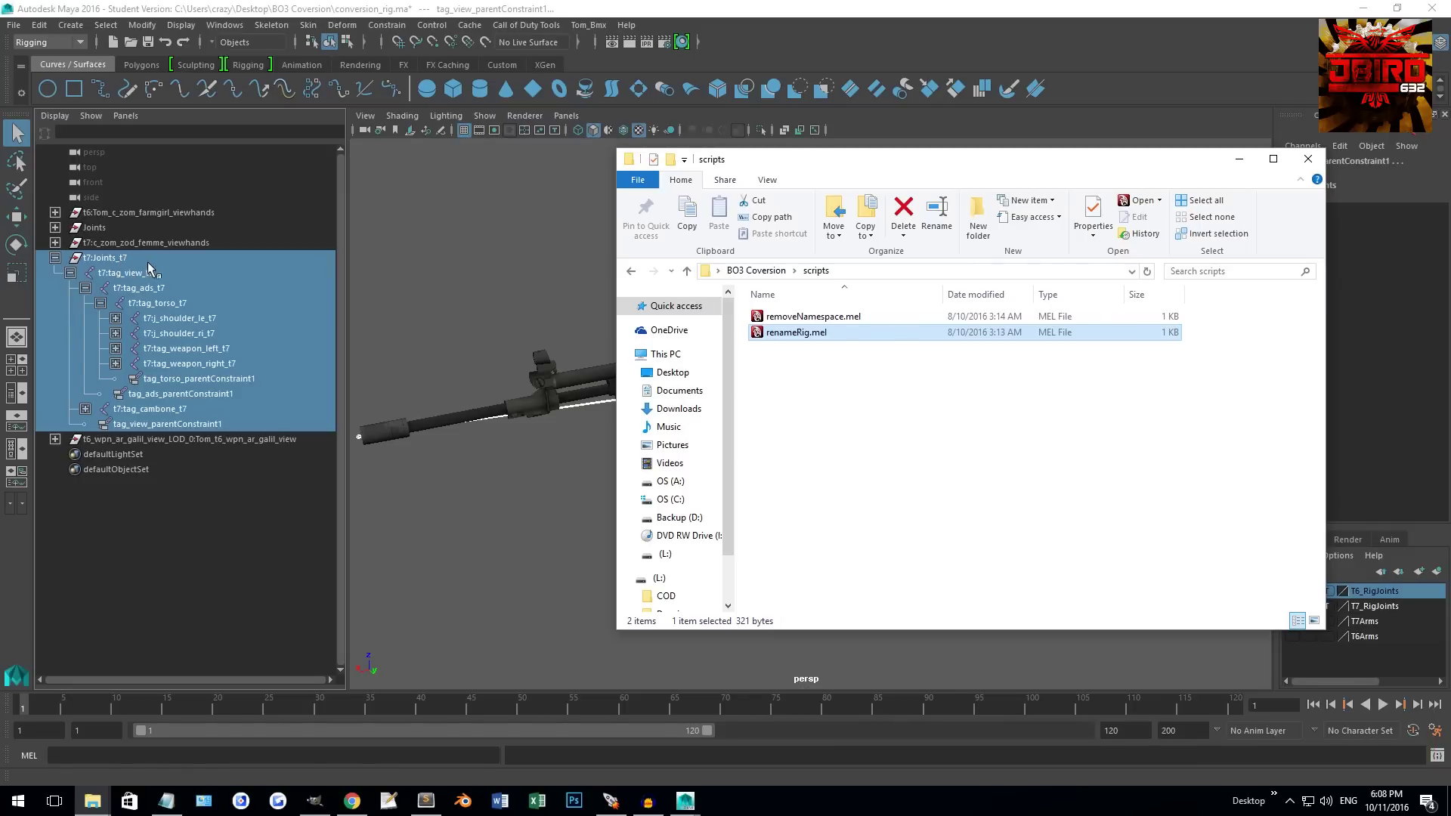
{"action": "left_click", "coordinate": [115, 364]}
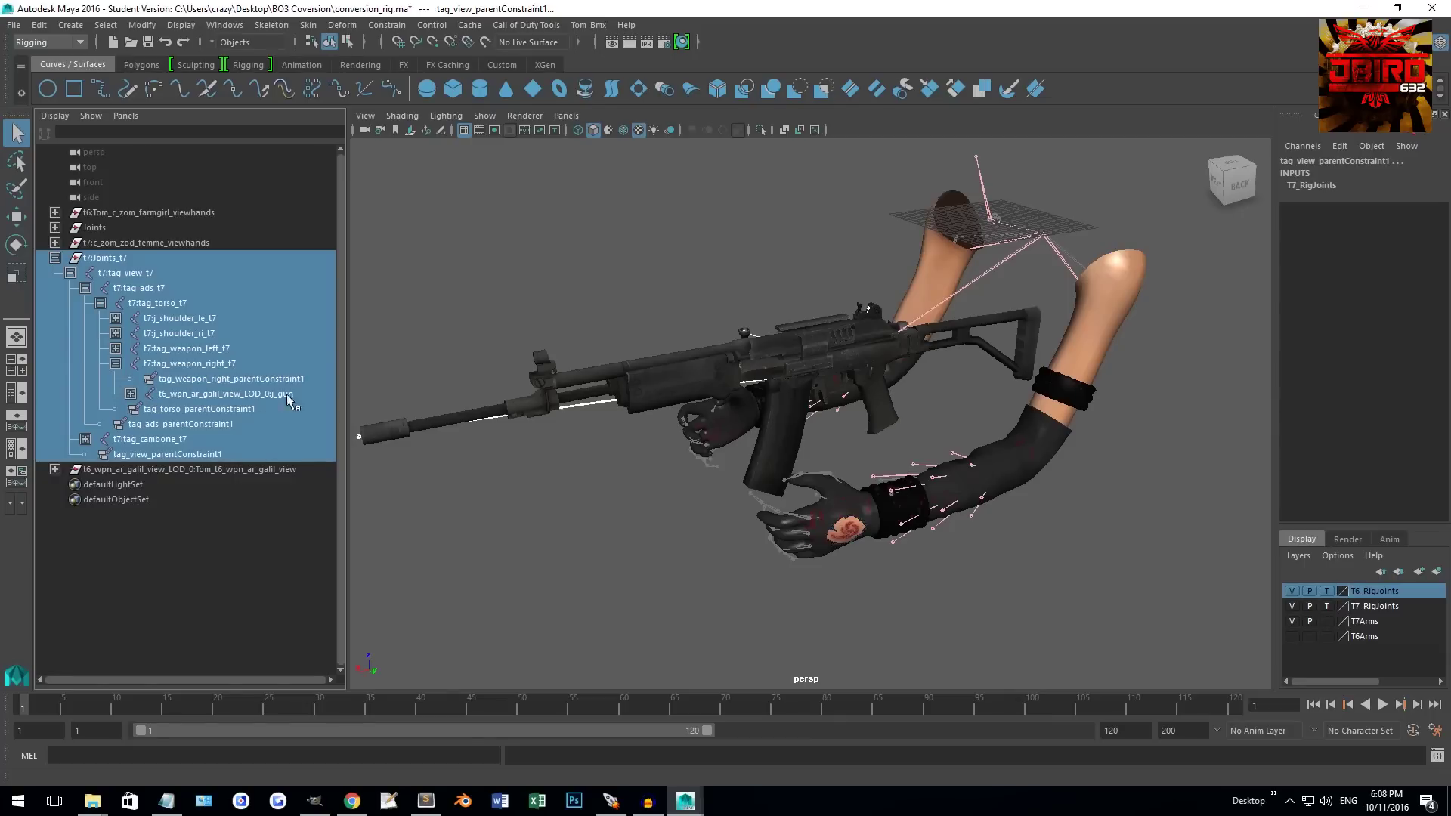
{"action": "left_click", "coordinate": [633, 251]}
{"action": "left_click_drag", "start_coordinate": [633, 251], "coordinate": [691, 321], "text": "alt"}
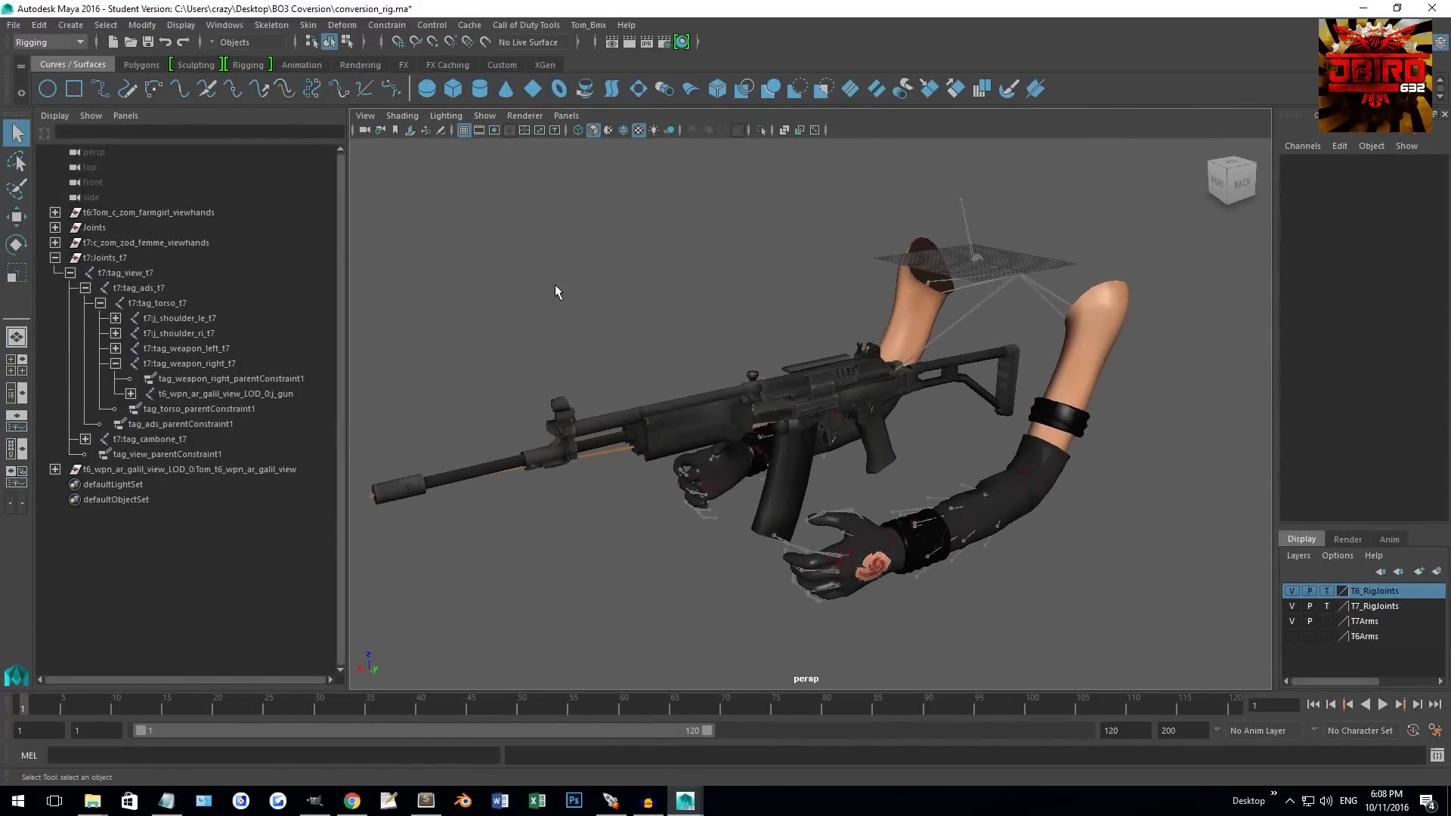
Step: Save the scene as galil_rig in Maya ASCII format in the desktop's Galil folder
{"action": "left_click", "coordinate": [13, 25]}
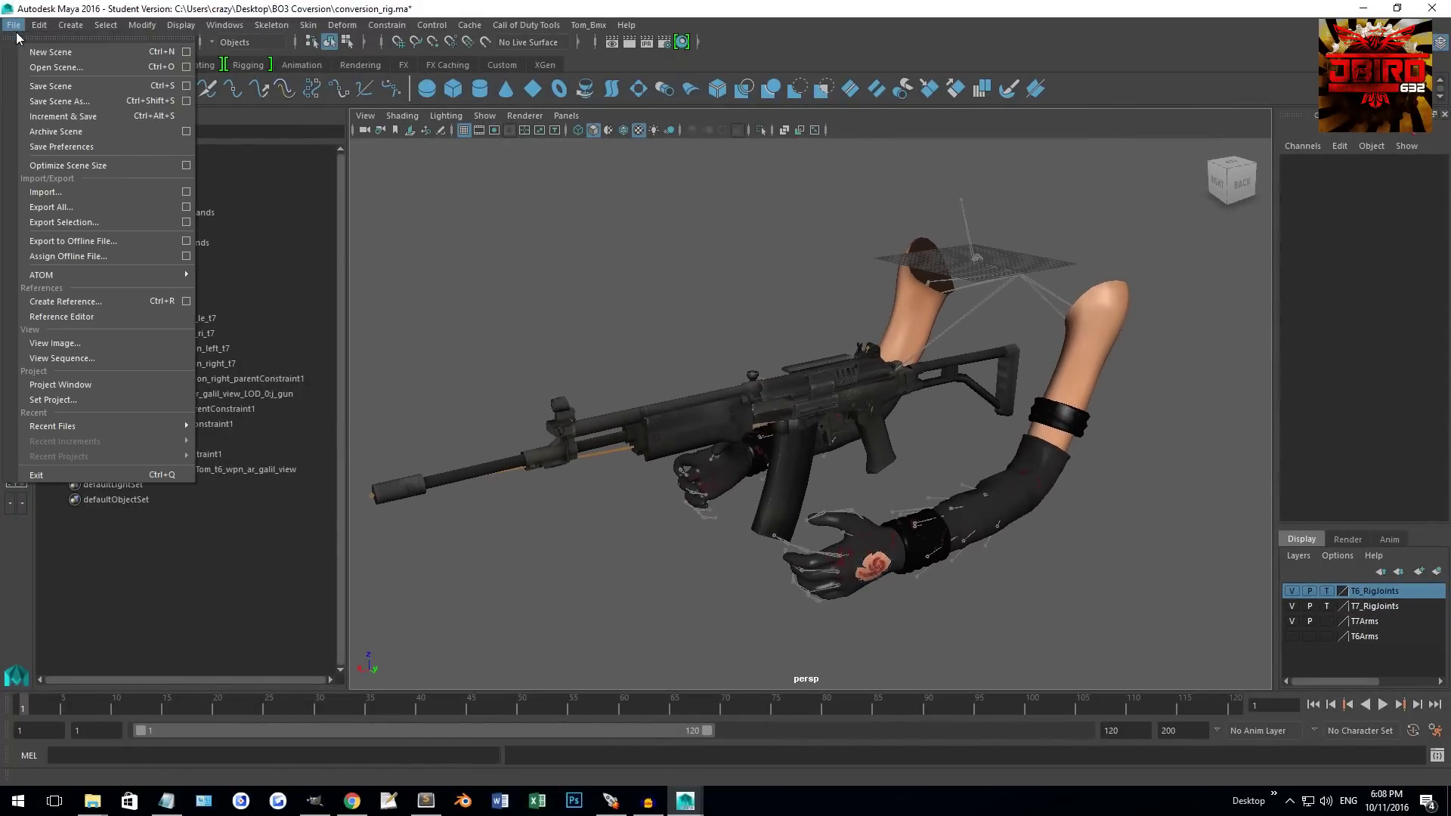
{"action": "left_click", "coordinate": [70, 101]}
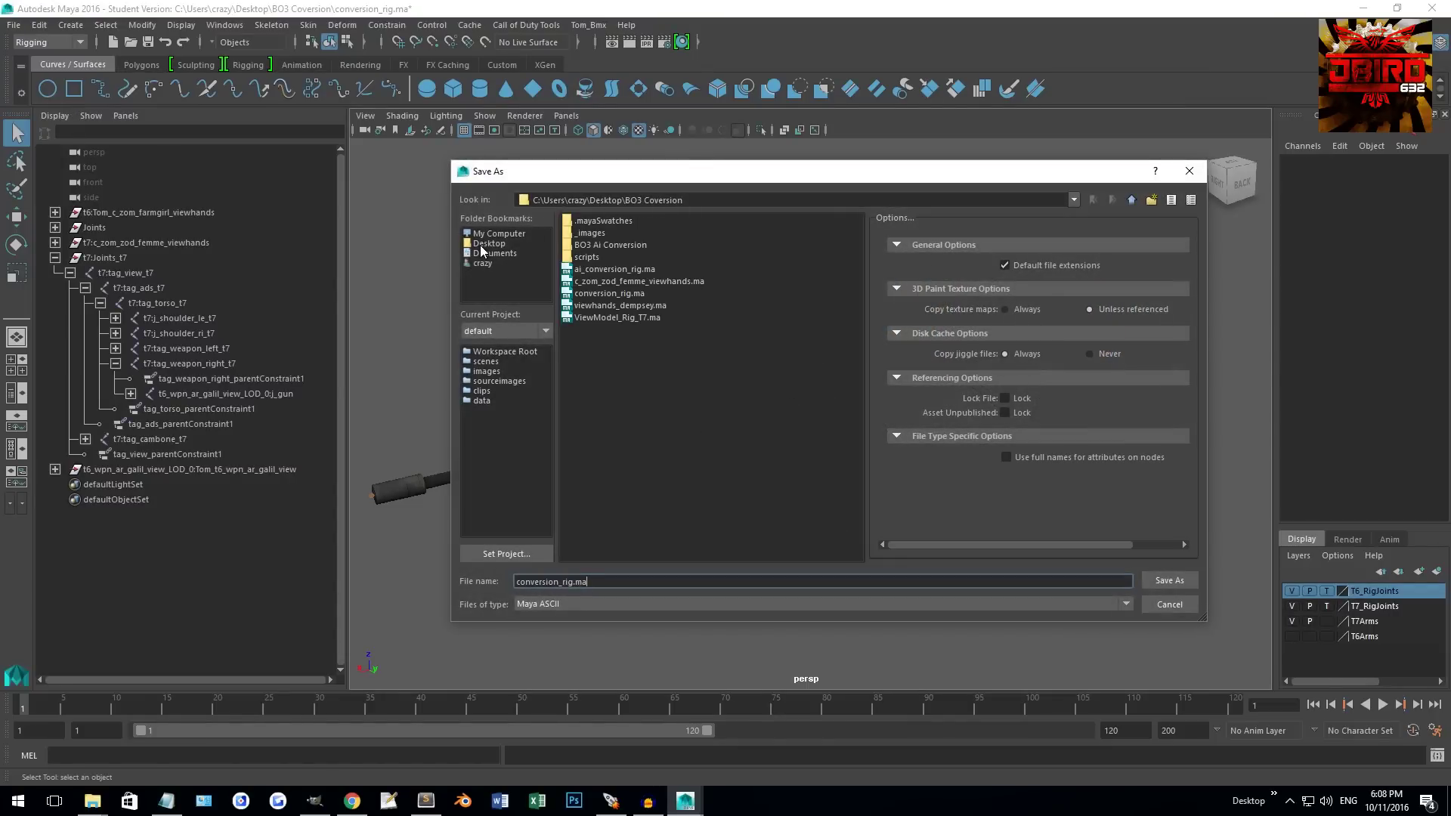
{"action": "left_click", "coordinate": [487, 244]}
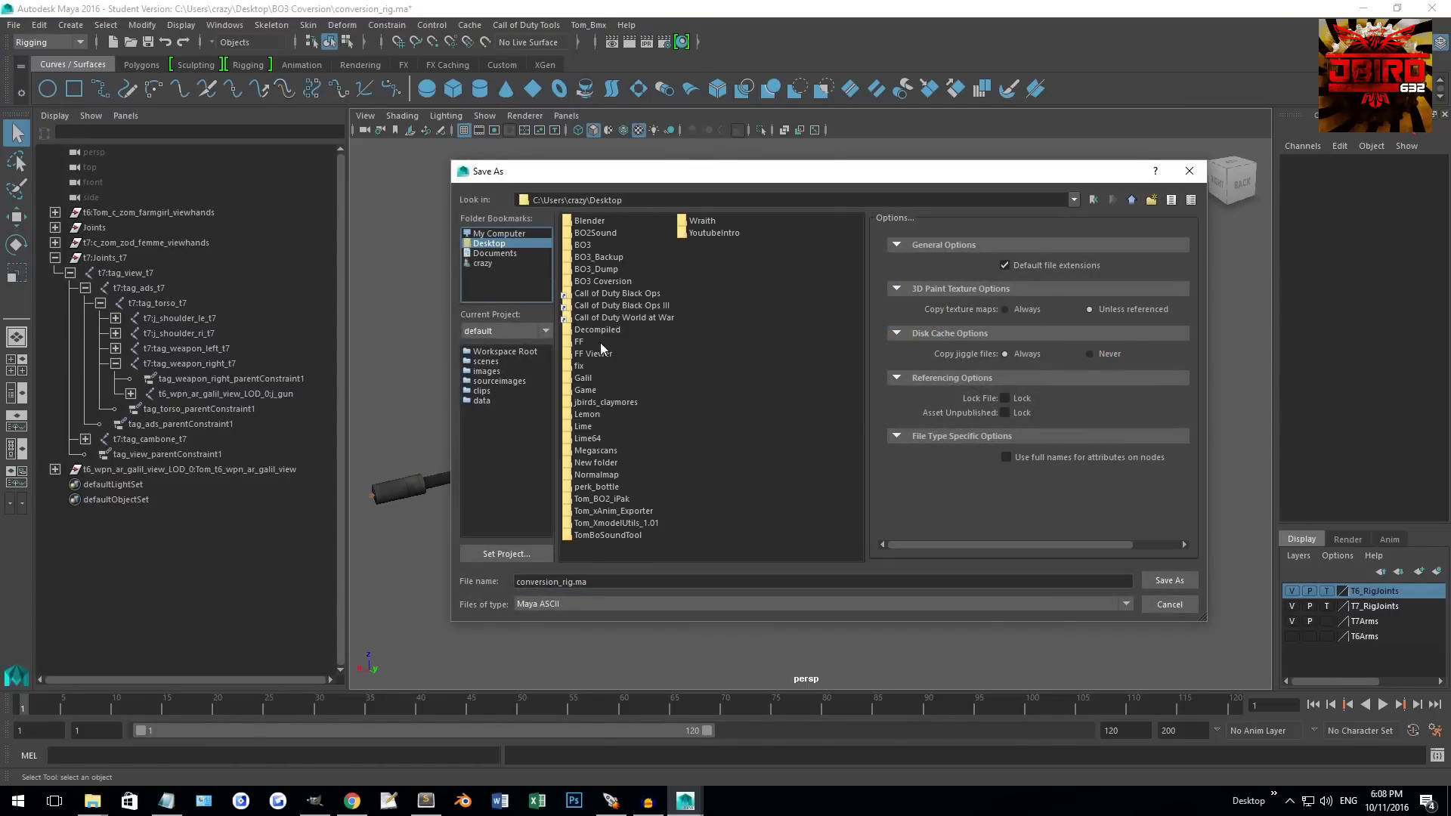
{"action": "double_click", "coordinate": [583, 378]}
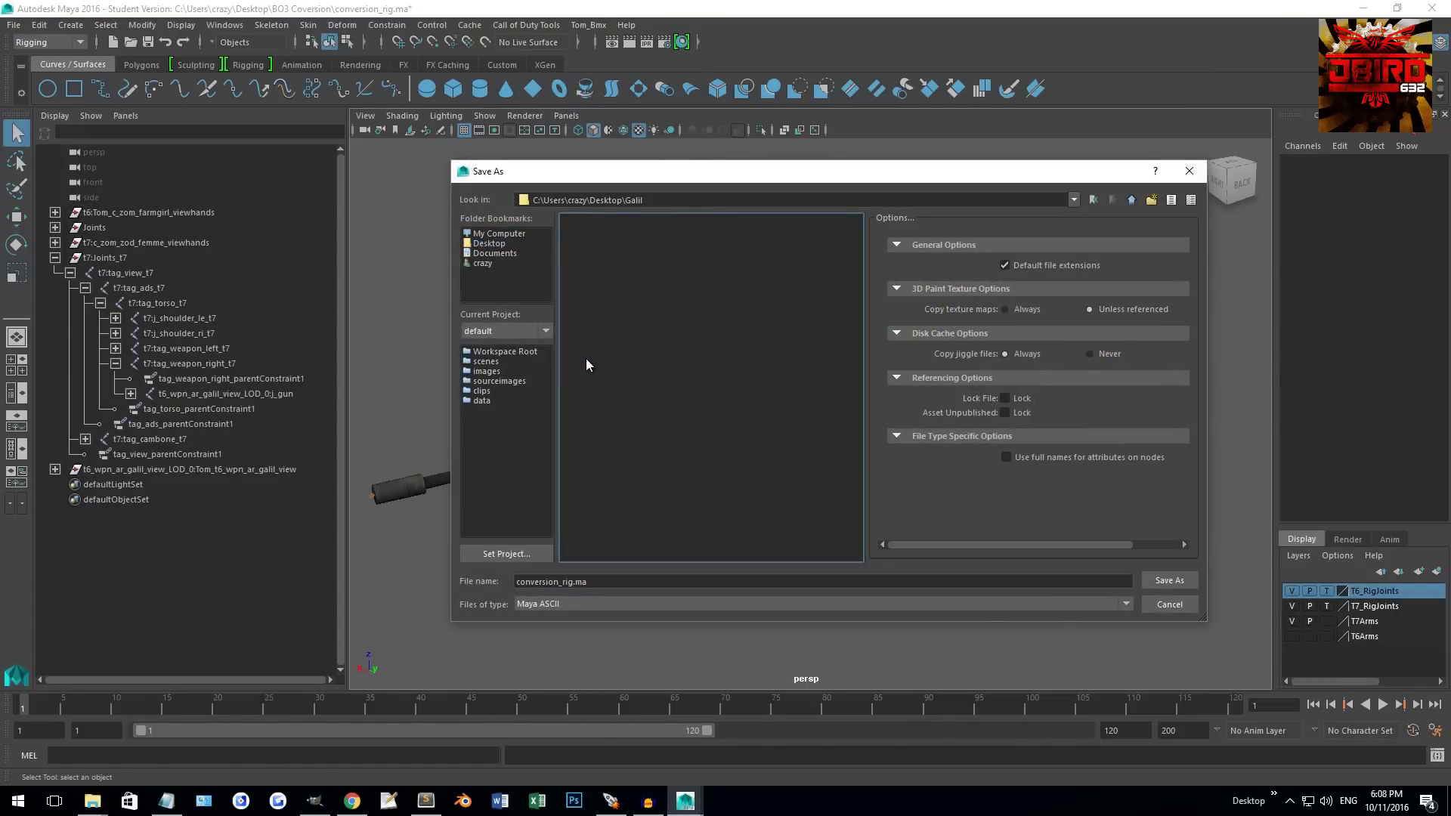
{"action": "double_click", "coordinate": [564, 582]}
{"action": "type", "text": "galil_rig"}
{"action": "key", "text": "Return"}
{"action": "left_click", "coordinate": [685, 414]}
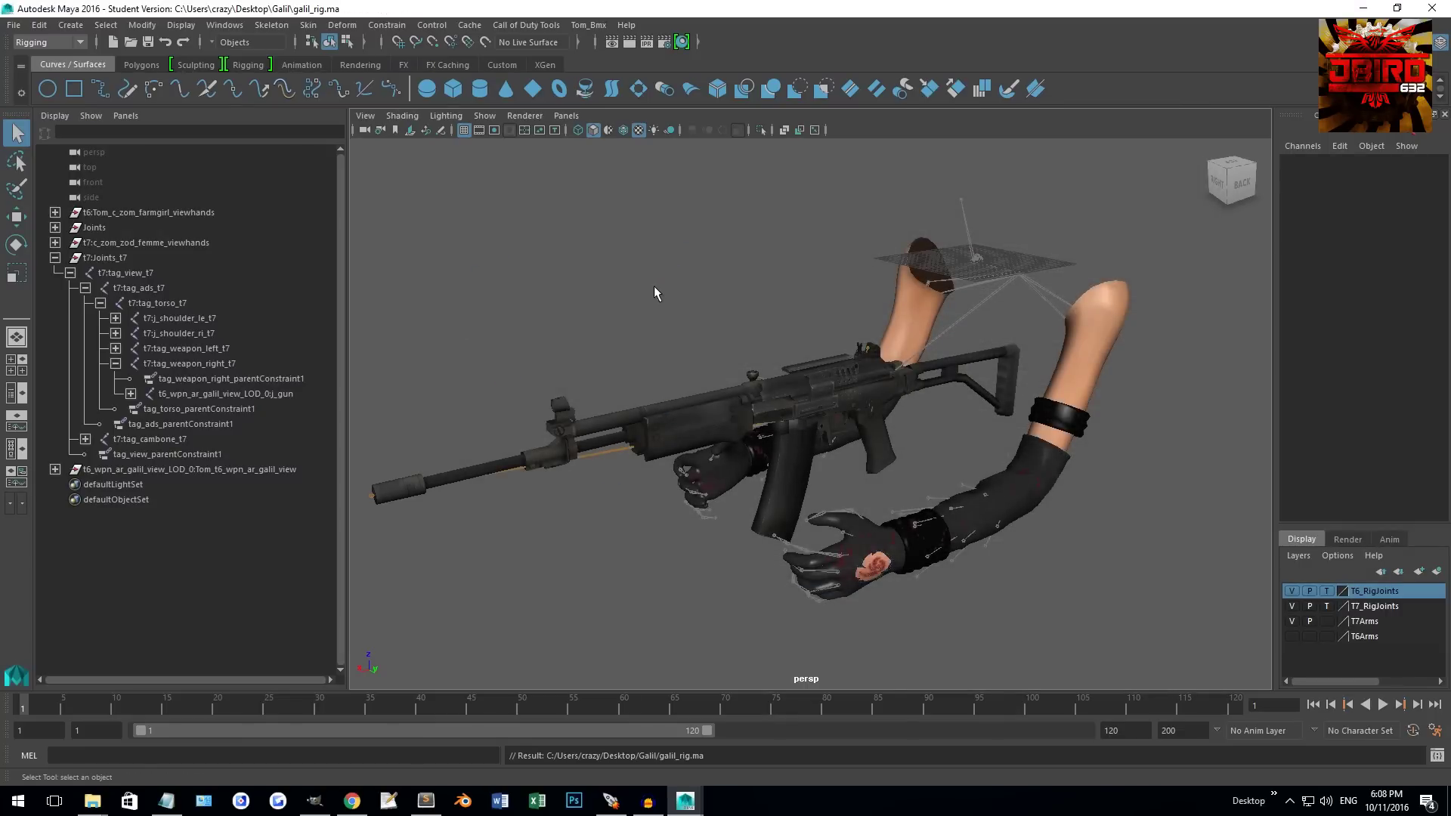
{"action": "left_click_drag", "start_coordinate": [684, 275], "coordinate": [601, 302], "text": "alt"}
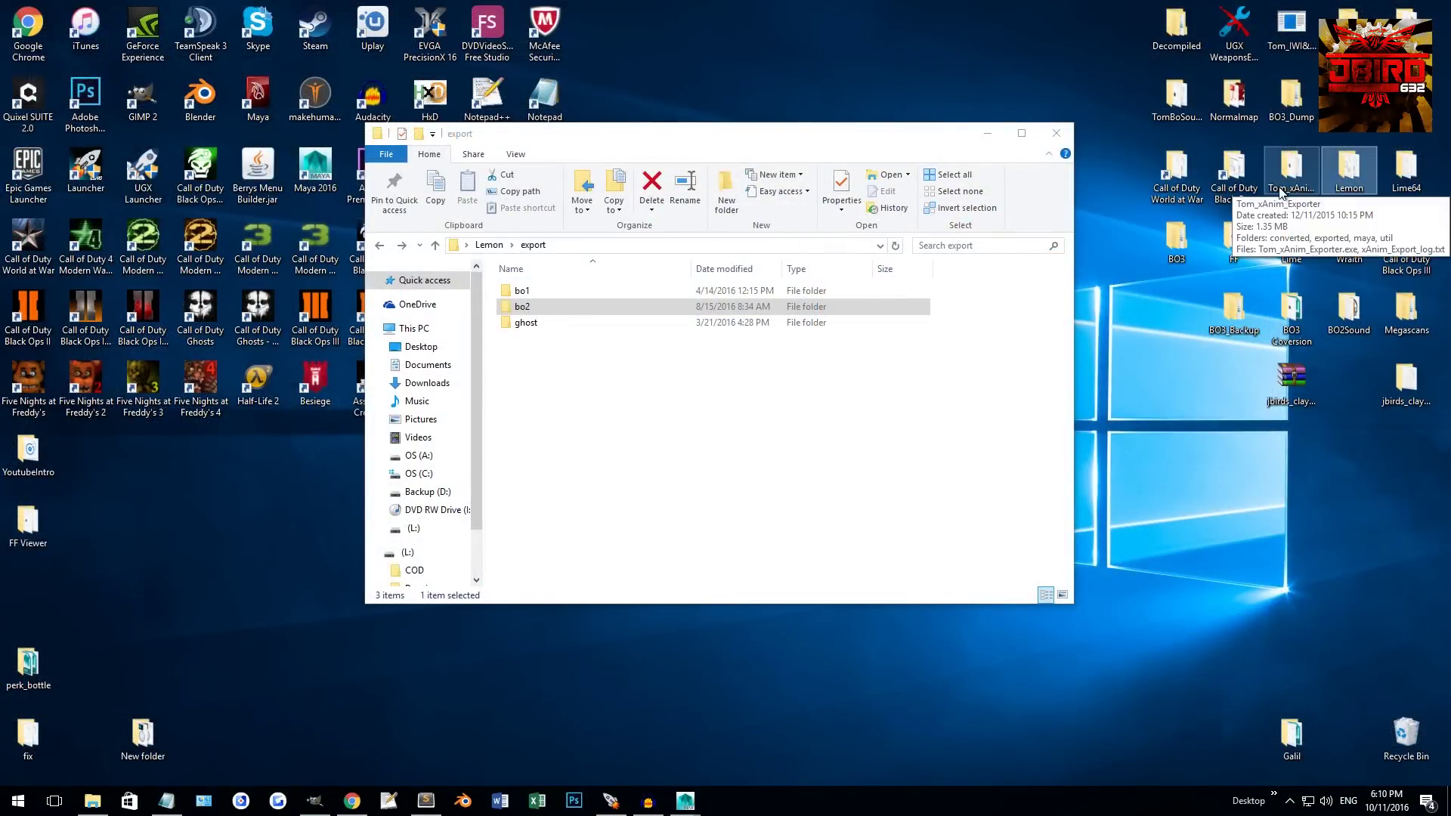
Step: In File Explorer, locate Lemon64.exe in the Lemon folder and open that folder's export subfolder
{"action": "left_click", "coordinate": [654, 457]}
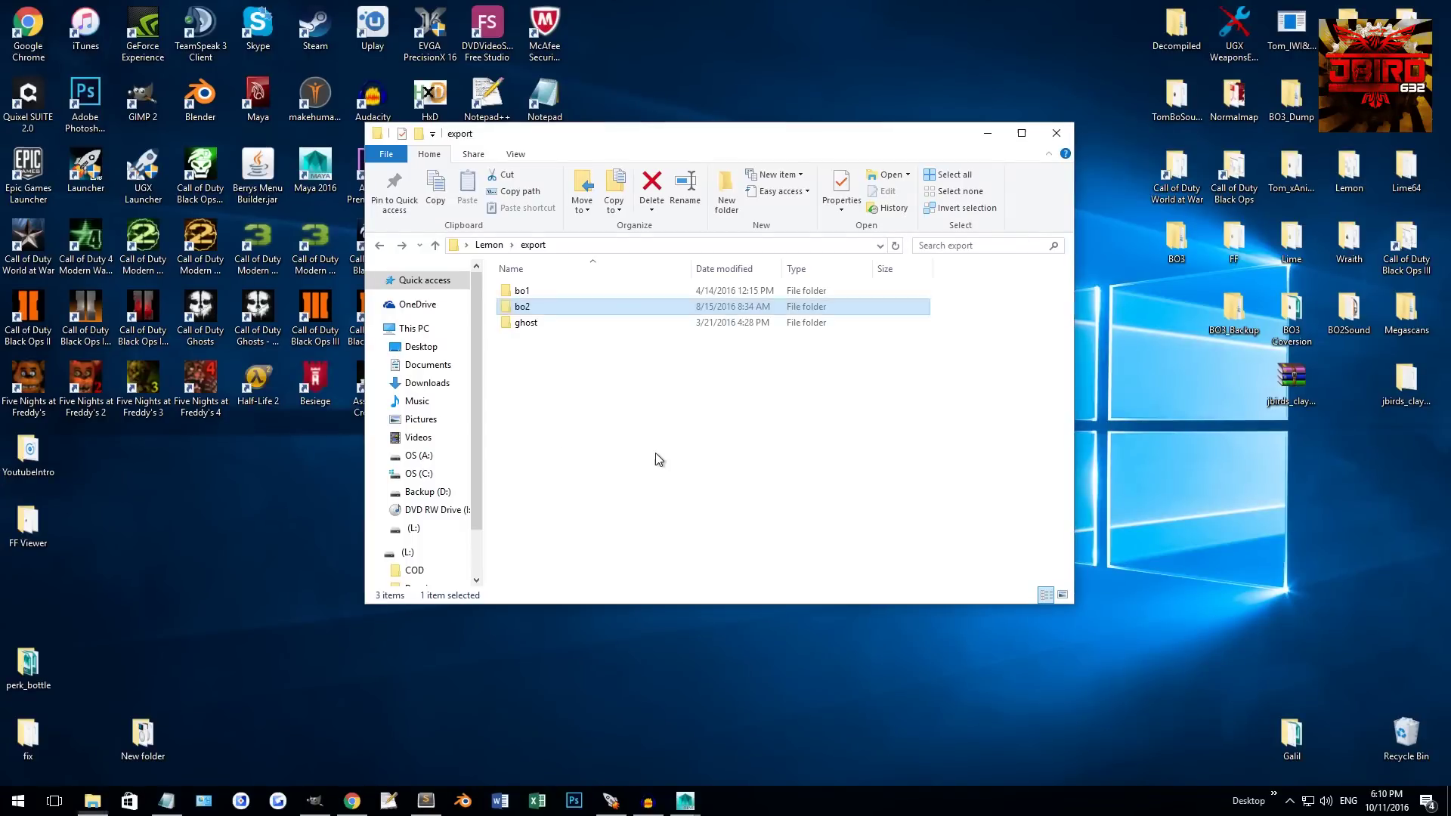
{"action": "key", "text": "BackSpace"}
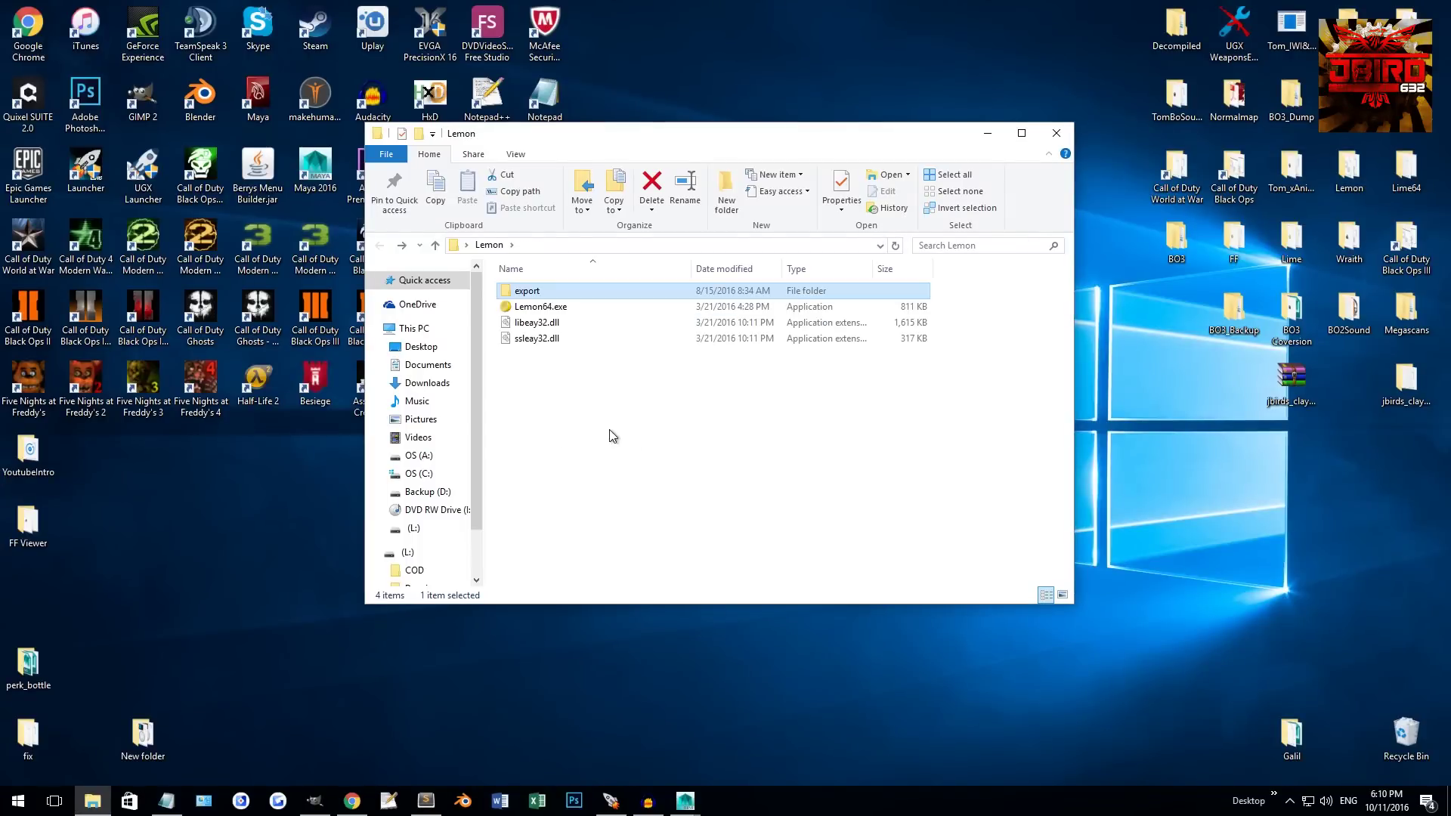
{"action": "left_click", "coordinate": [585, 307]}
{"action": "left_click_drag", "start_coordinate": [771, 129], "coordinate": [892, 121]}
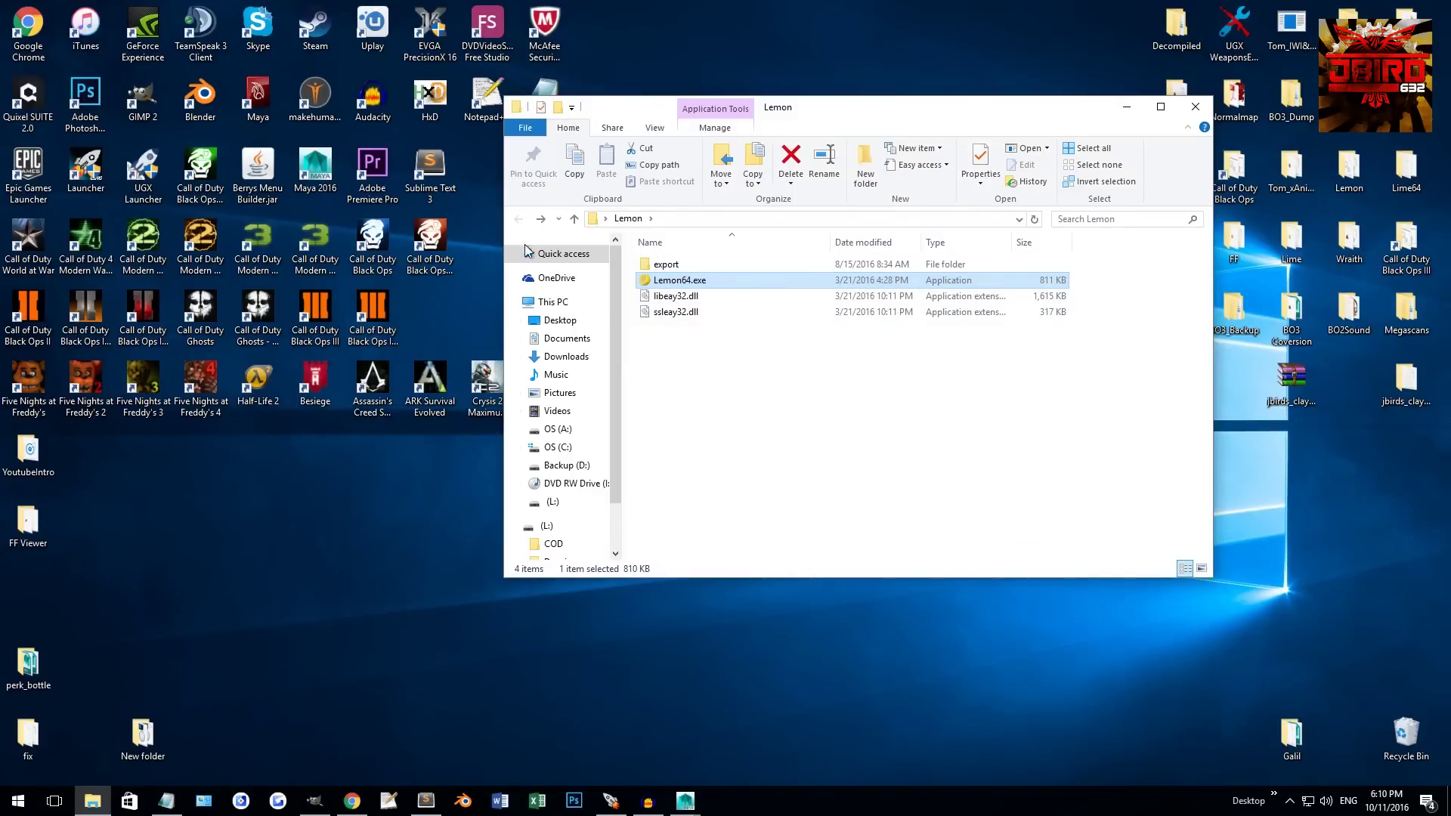
{"action": "left_click_drag", "start_coordinate": [925, 98], "coordinate": [675, 76]}
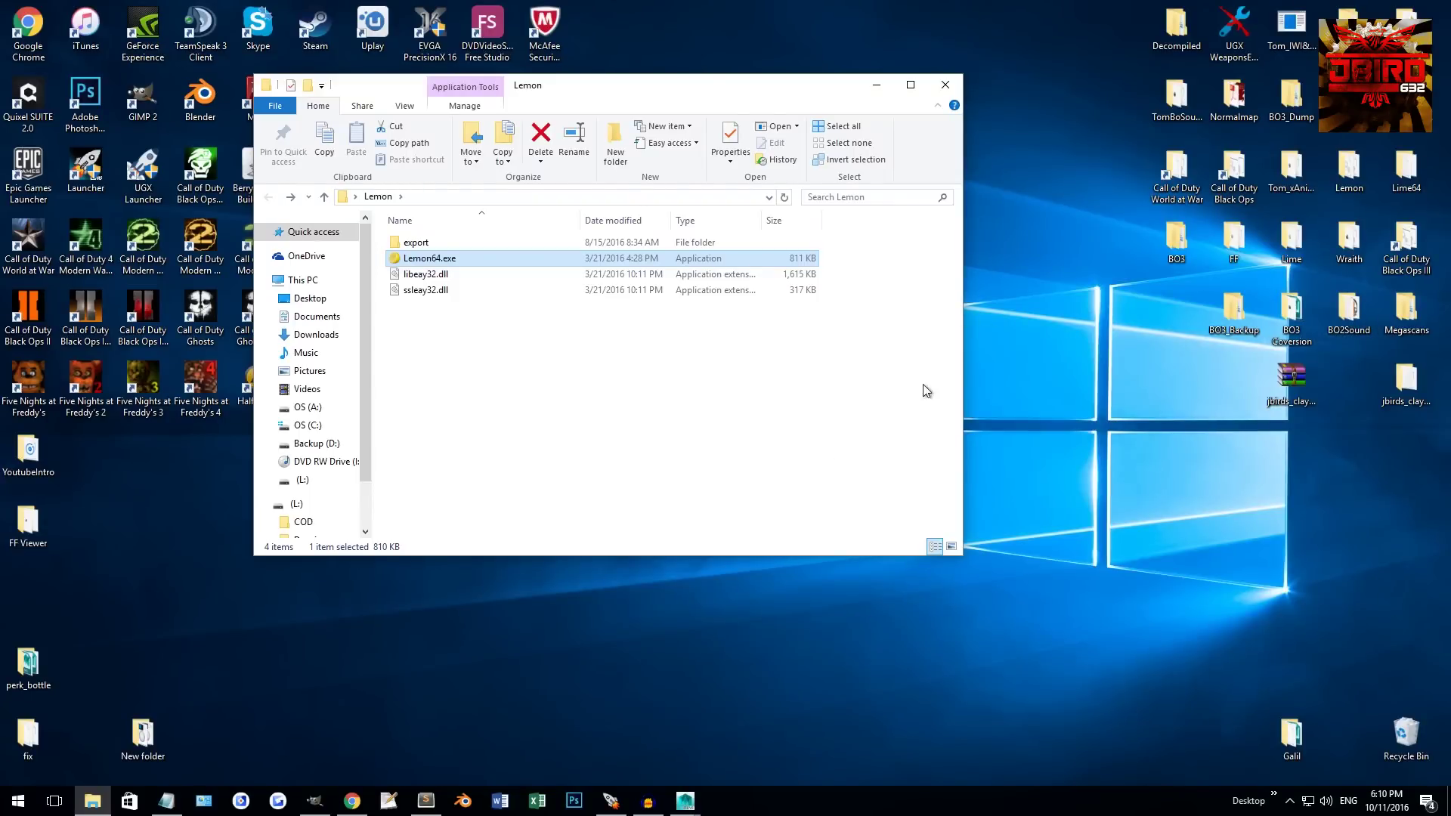
{"action": "left_click_drag", "start_coordinate": [666, 102], "coordinate": [748, 101]}
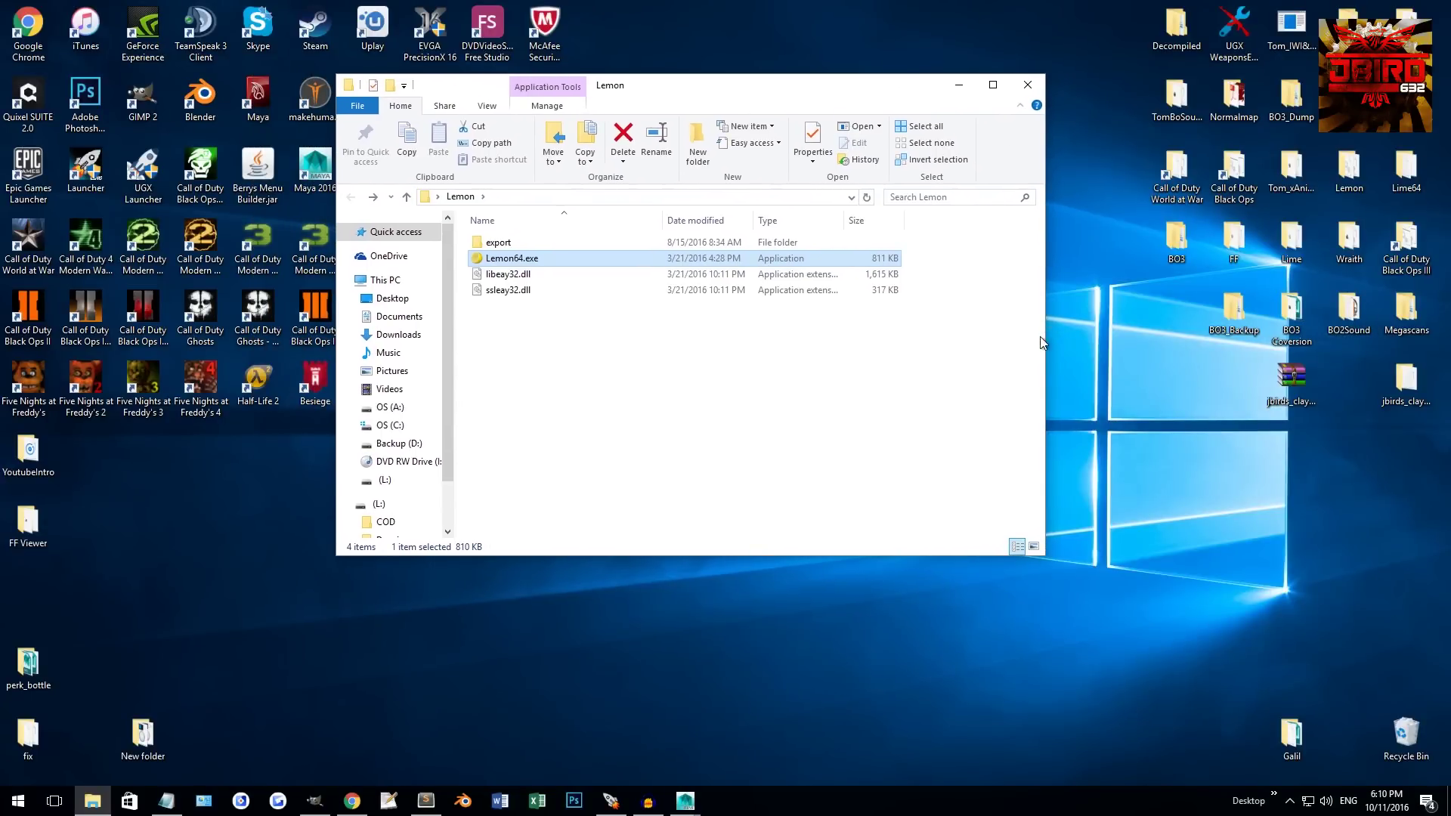
{"action": "double_click", "coordinate": [497, 242]}
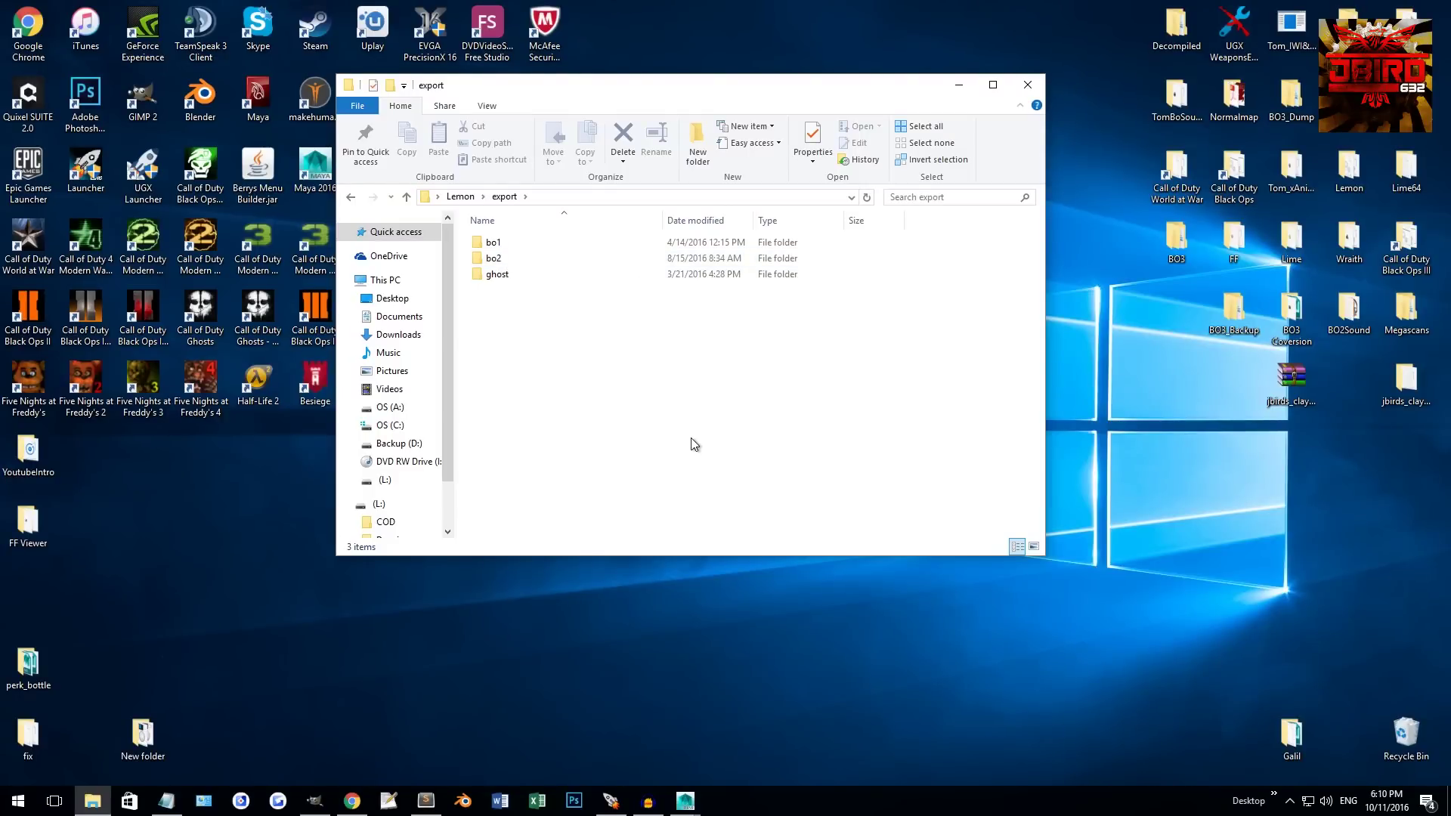
Step: Look inside the bo1 export folder and its subfolder, and return to the export folder
{"action": "left_click", "coordinate": [514, 258]}
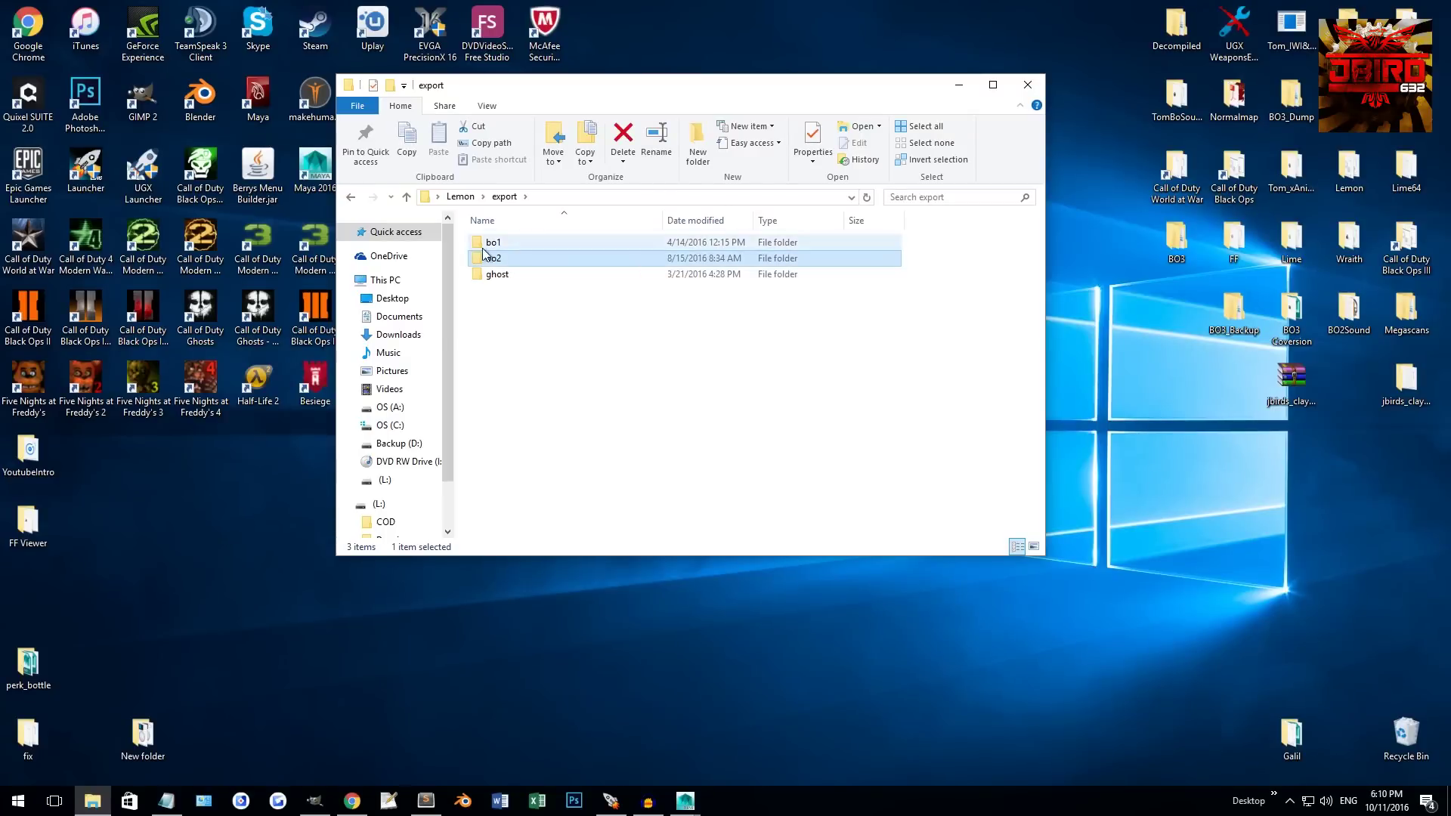
{"action": "double_click", "coordinate": [491, 242]}
{"action": "left_click", "coordinate": [488, 242]}
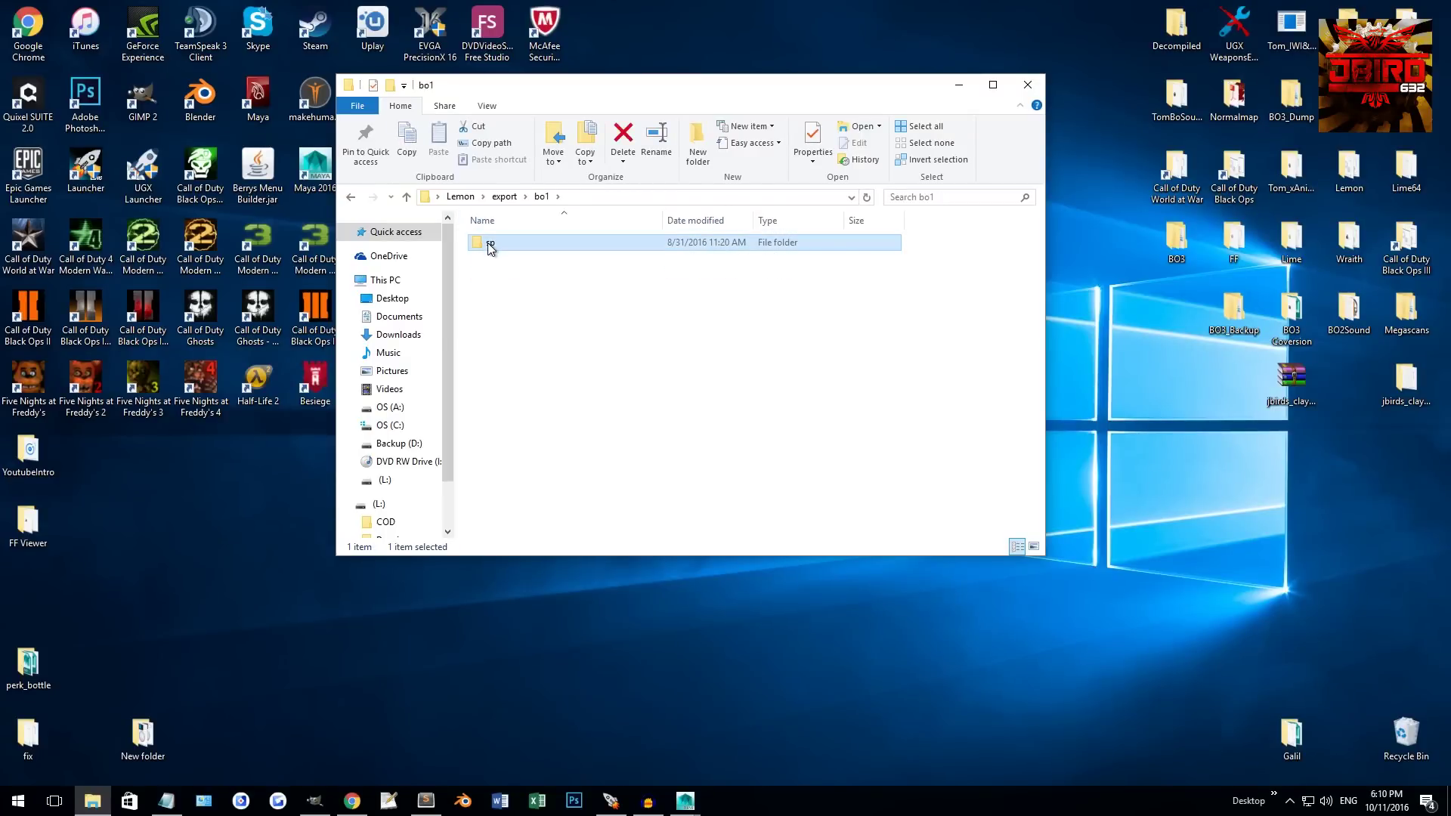
{"action": "double_click", "coordinate": [488, 243]}
{"action": "key", "text": "alt+Left"}
{"action": "key", "text": "alt+Left"}
Step: Open the zm folder inside the bo2 exports and search it for galil
{"action": "left_click", "coordinate": [523, 262]}
{"action": "double_click", "coordinate": [523, 262]}
{"action": "double_click", "coordinate": [498, 243]}
{"action": "left_click_drag", "start_coordinate": [781, 97], "coordinate": [493, 35]}
{"action": "left_click", "coordinate": [659, 136]}
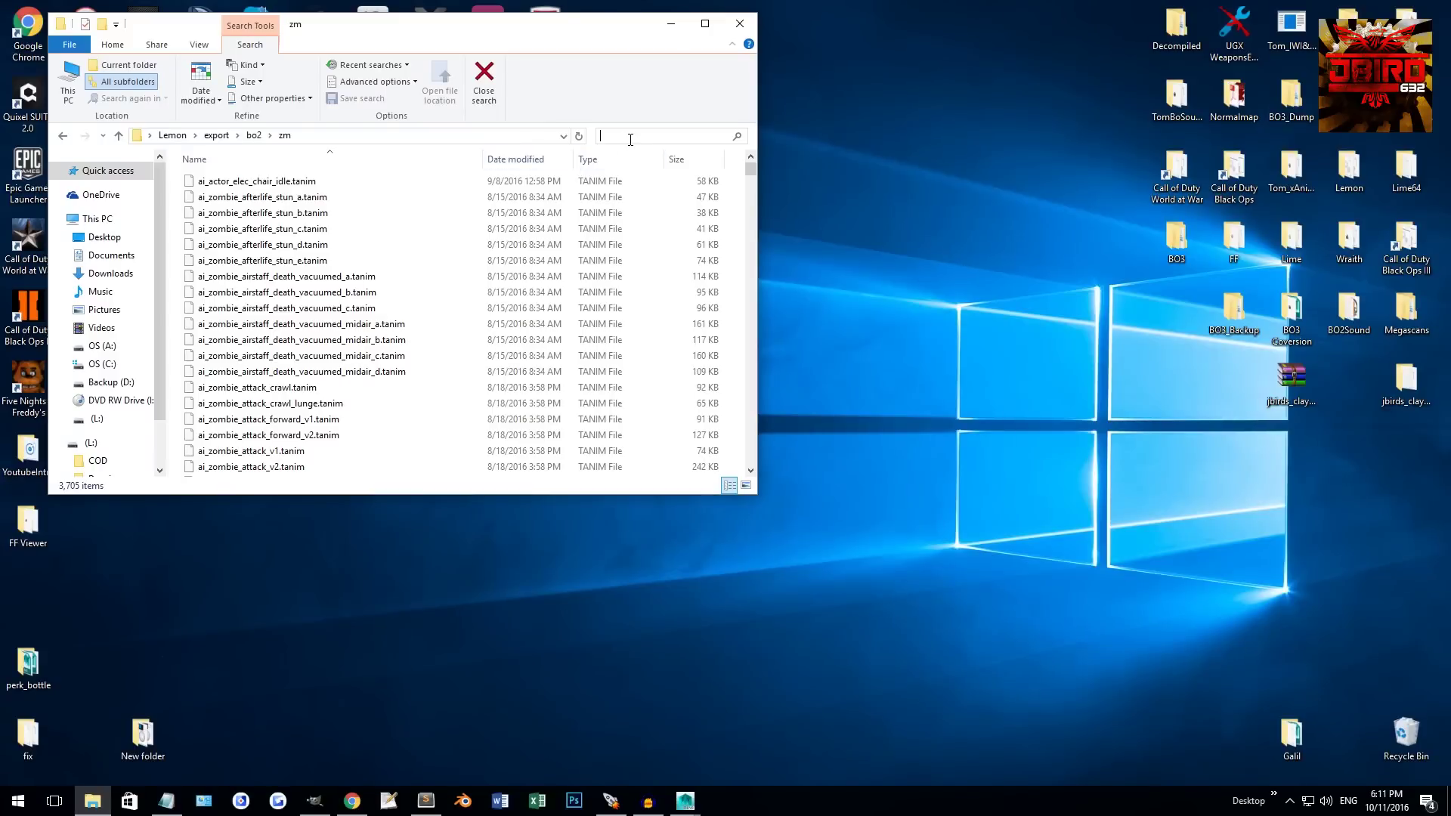
{"action": "type", "text": "galil"}
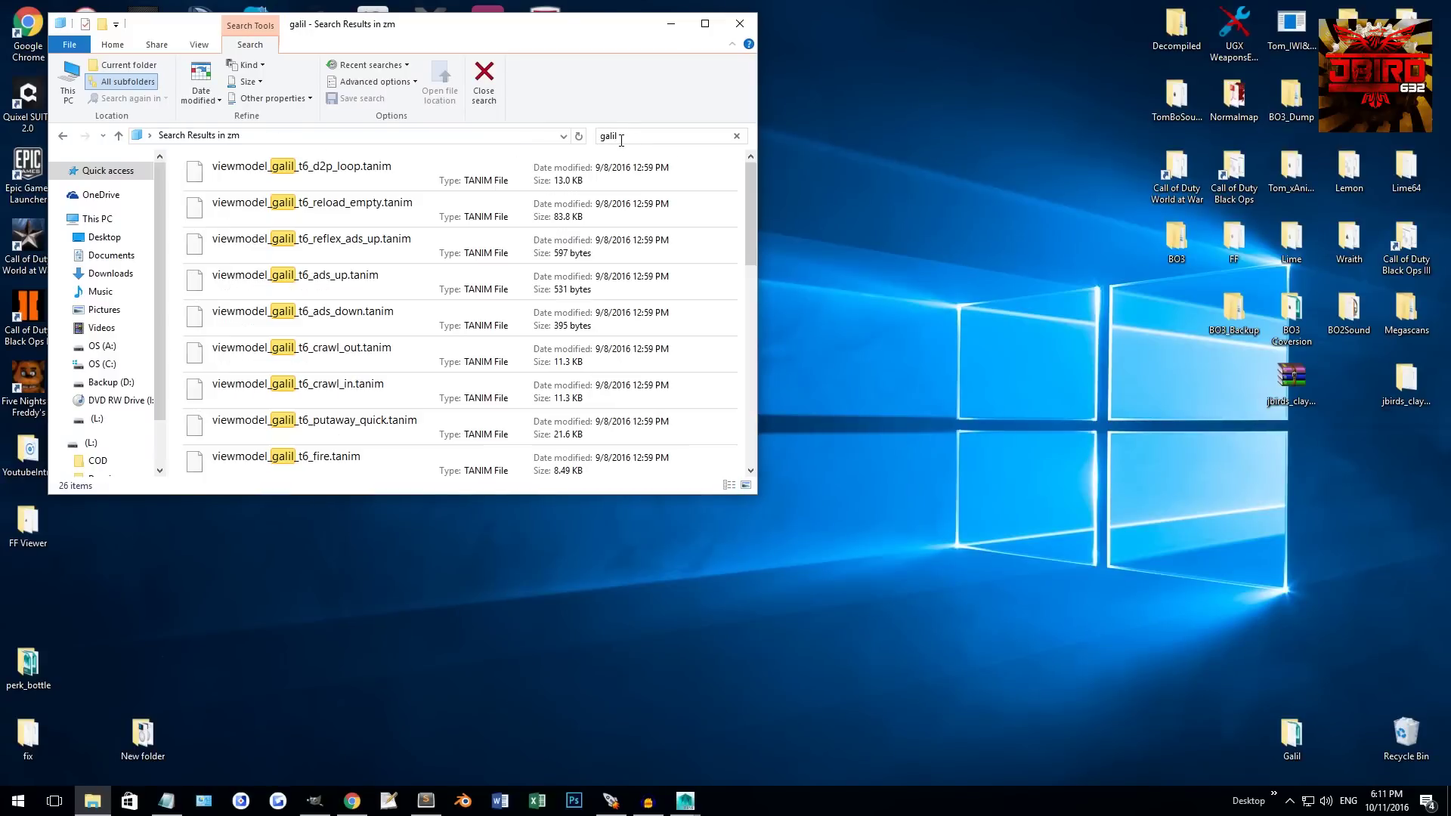
Step: Select all the Galil viewmodel TANIM files in the search results
{"action": "left_click", "coordinate": [406, 189]}
{"action": "scroll", "coordinate": [434, 280], "scroll_direction": "down", "scroll_amount": 3}
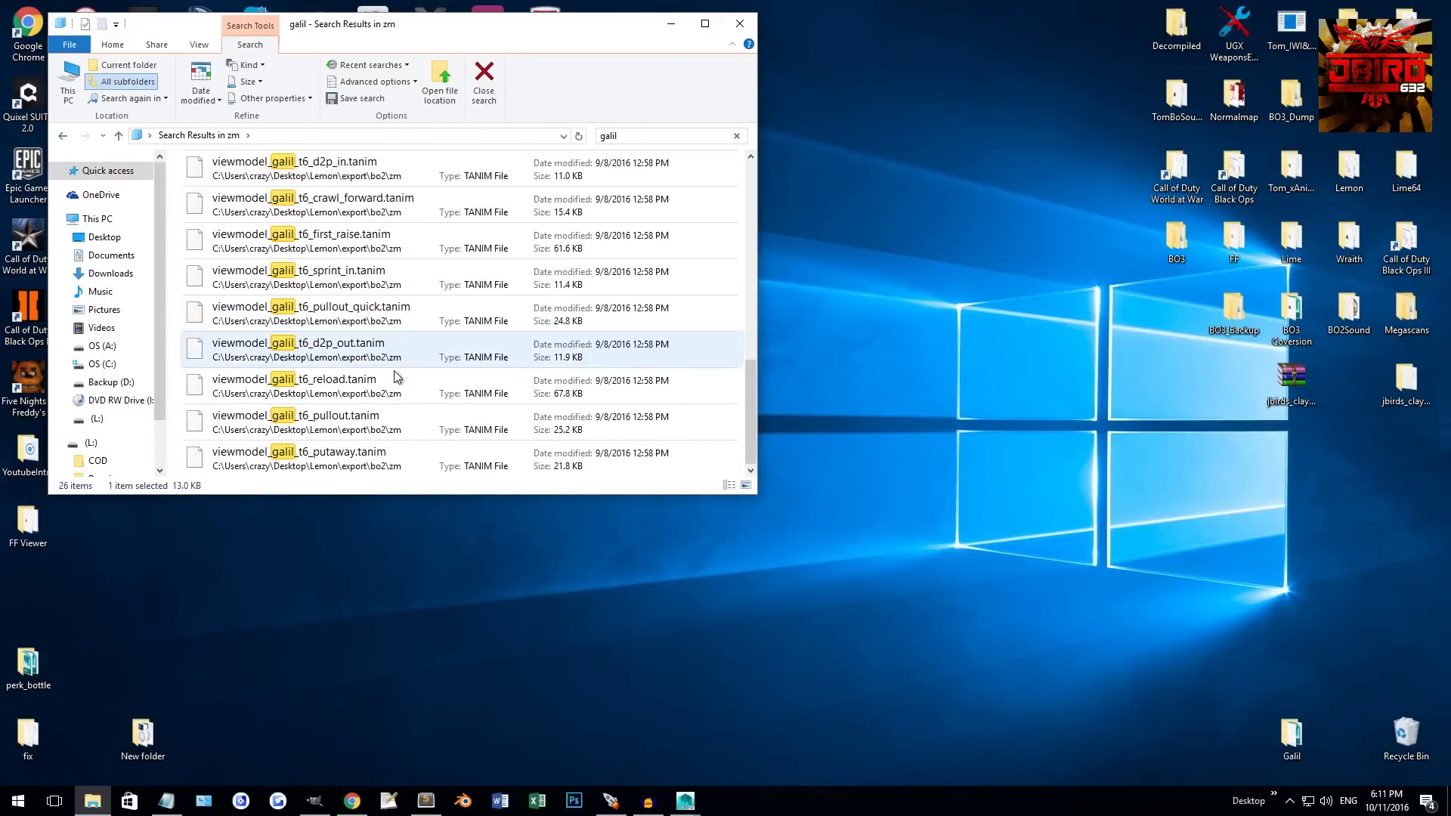
{"action": "scroll", "coordinate": [378, 423], "scroll_direction": "down", "scroll_amount": 1}
{"action": "left_click", "coordinate": [367, 465], "text": "shift"}
Step: Create a new folder named tanim inside the Galil folder on the desktop
{"action": "double_click", "coordinate": [1293, 733]}
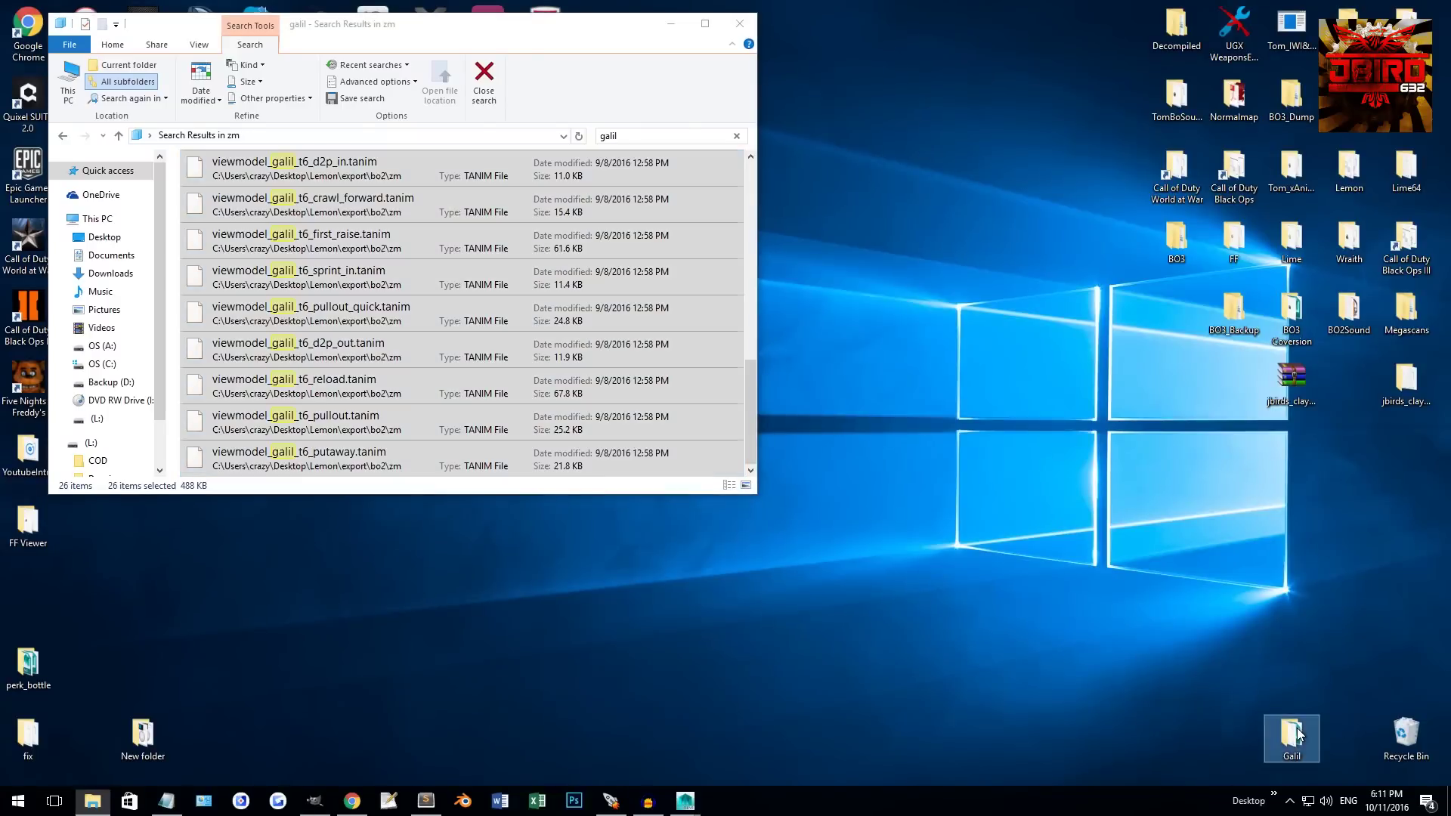
{"action": "right_click", "coordinate": [416, 324]}
{"action": "mouse_move", "coordinate": [463, 496]}
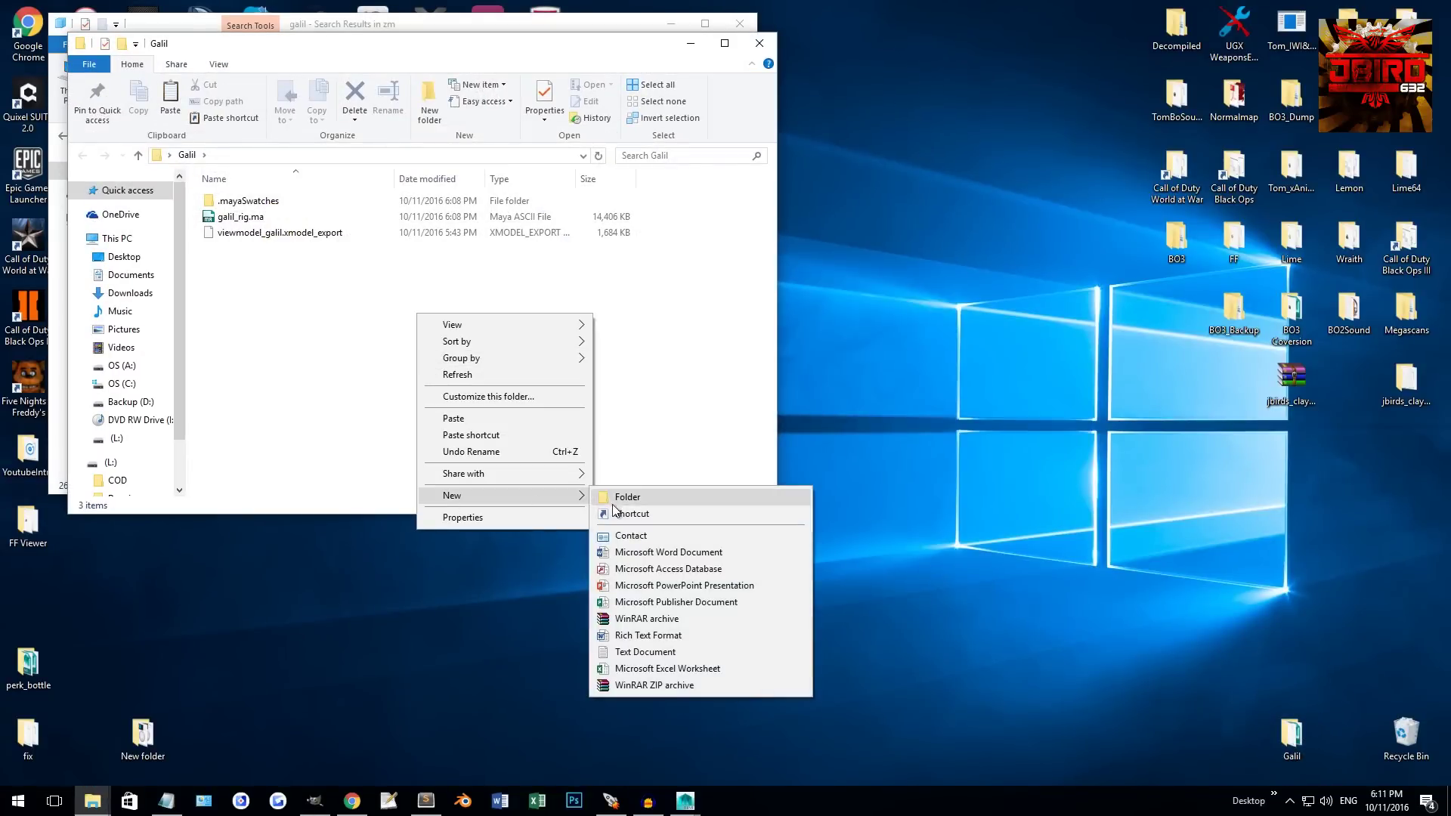
{"action": "left_click", "coordinate": [623, 496]}
{"action": "type", "text": "tanim"}
{"action": "key", "text": "Return"}
Step: Paste the copied Galil TANIM files into the tanim folder and close the zm search results window
{"action": "double_click", "coordinate": [260, 216]}
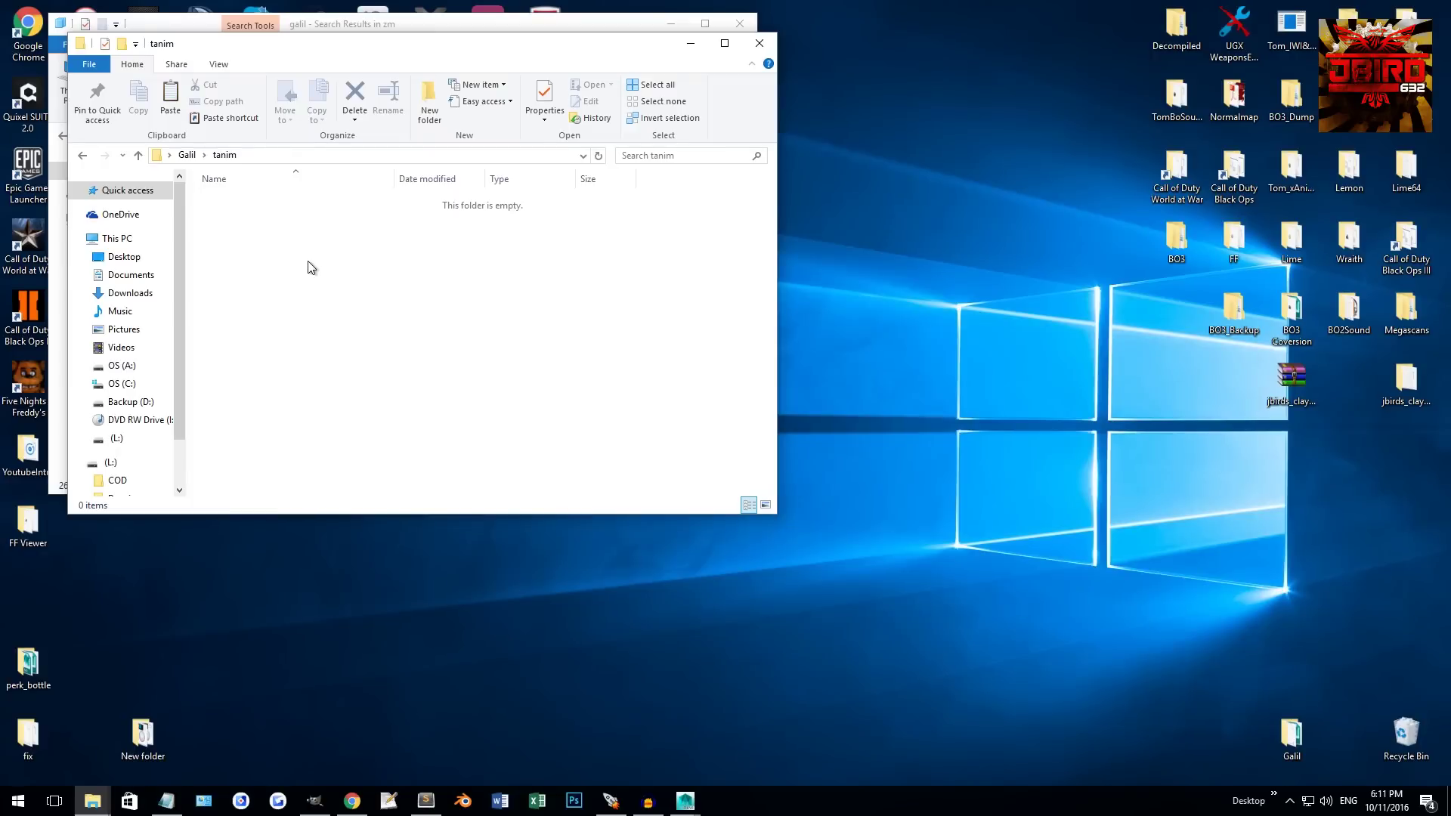
{"action": "key", "text": "ctrl+v"}
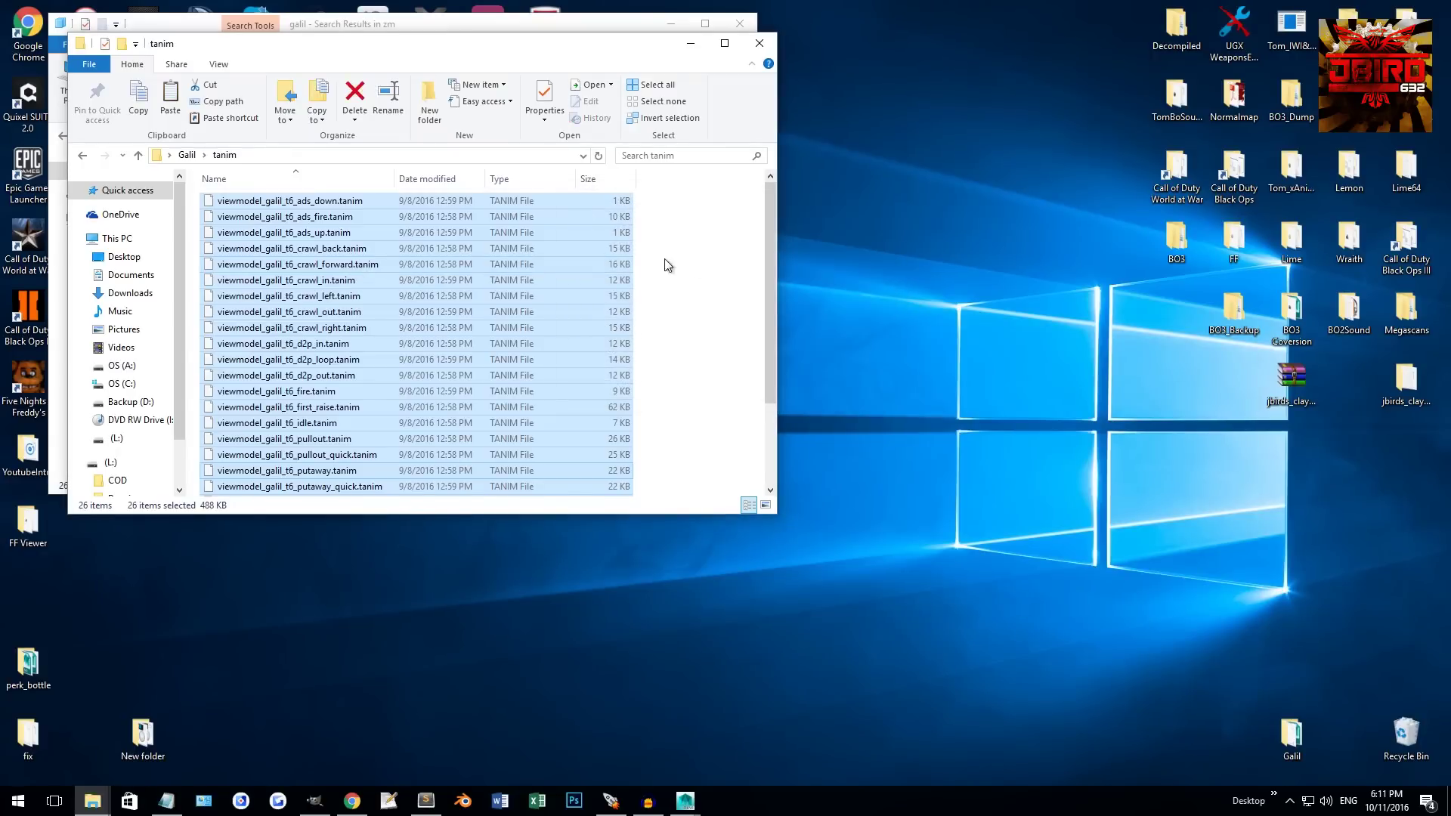
{"action": "left_click", "coordinate": [660, 260]}
{"action": "left_click", "coordinate": [740, 23]}
{"action": "left_click_drag", "start_coordinate": [580, 57], "coordinate": [835, 108]}
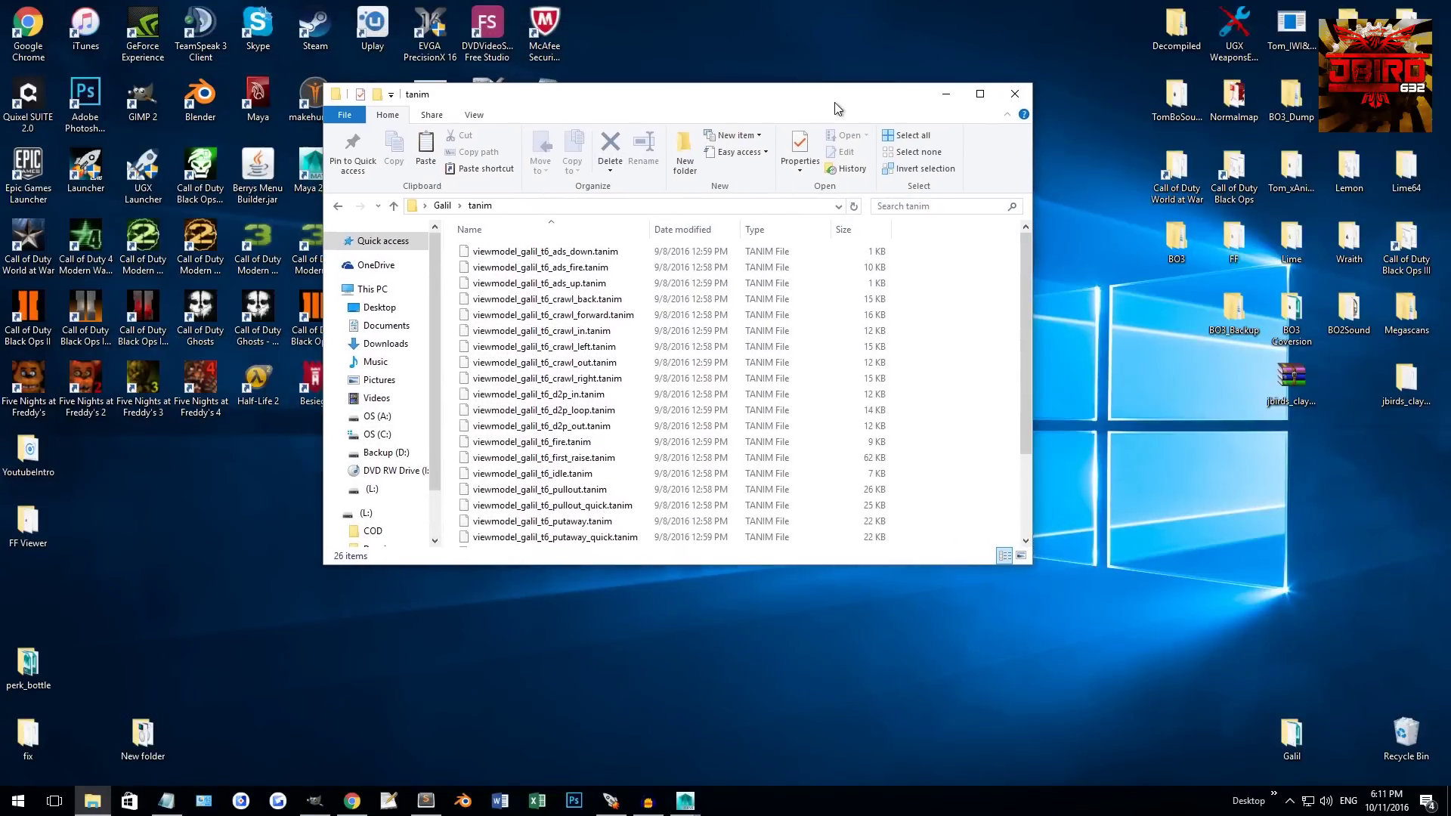
Step: Switch to Maya and import viewmodel_galil_t6_idle.tanim from the tanim folder onto the rig
{"action": "mouse_move", "coordinate": [684, 801]}
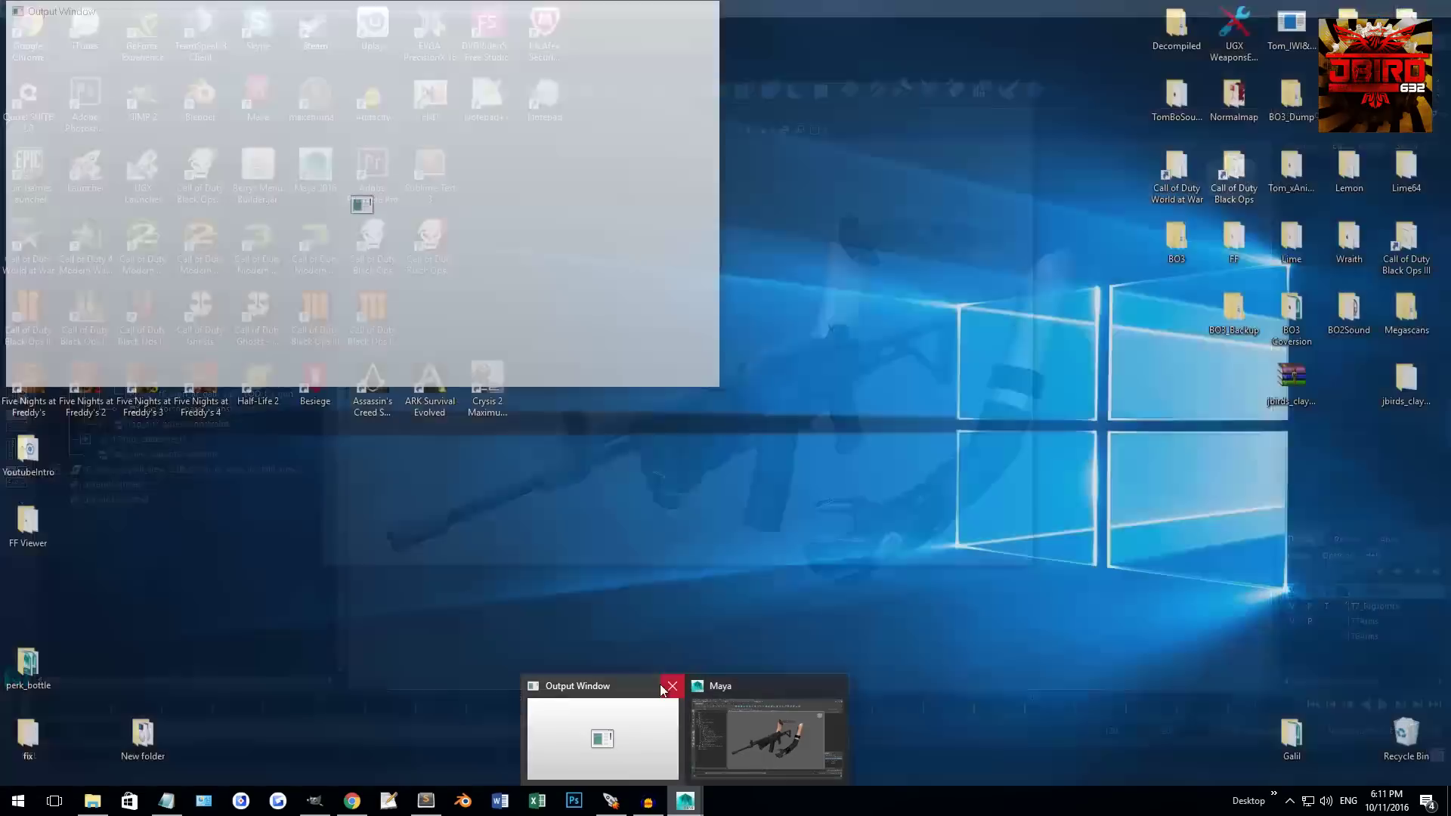
{"action": "left_click", "coordinate": [664, 689]}
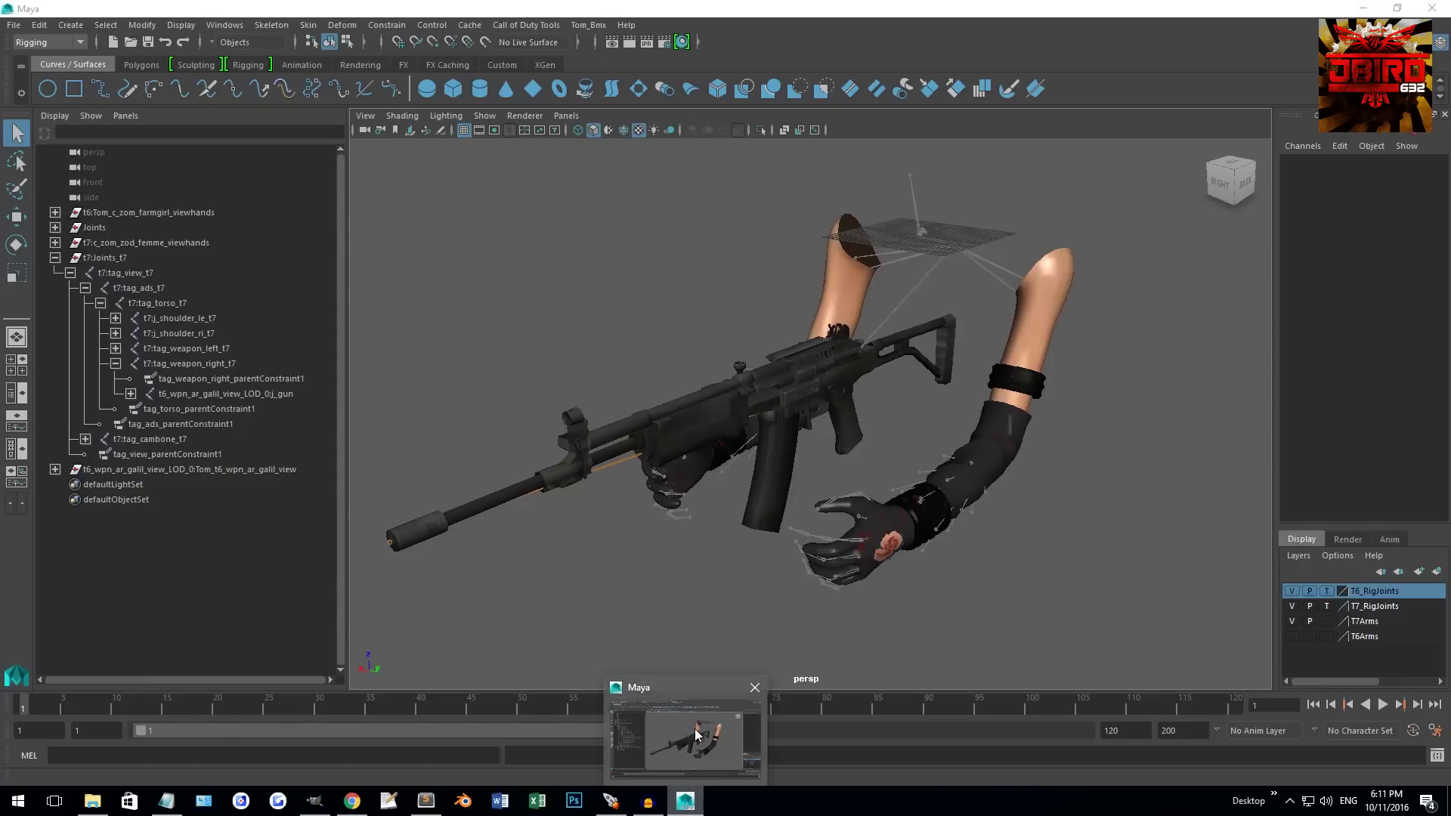
{"action": "left_click", "coordinate": [696, 729]}
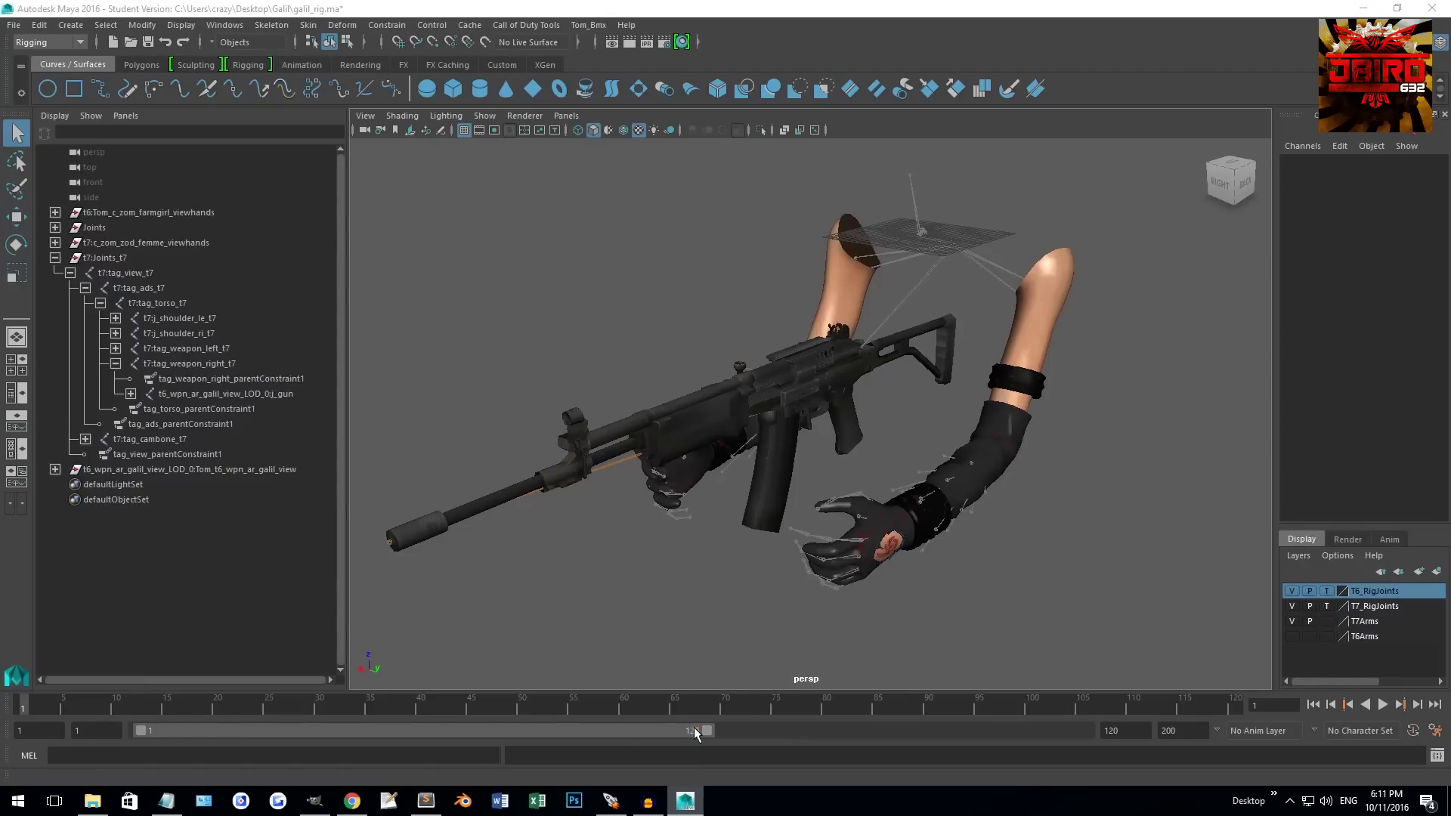
{"action": "left_click_drag", "start_coordinate": [795, 401], "coordinate": [595, 322], "text": "alt"}
{"action": "left_click_drag", "start_coordinate": [629, 491], "coordinate": [555, 587], "text": "alt"}
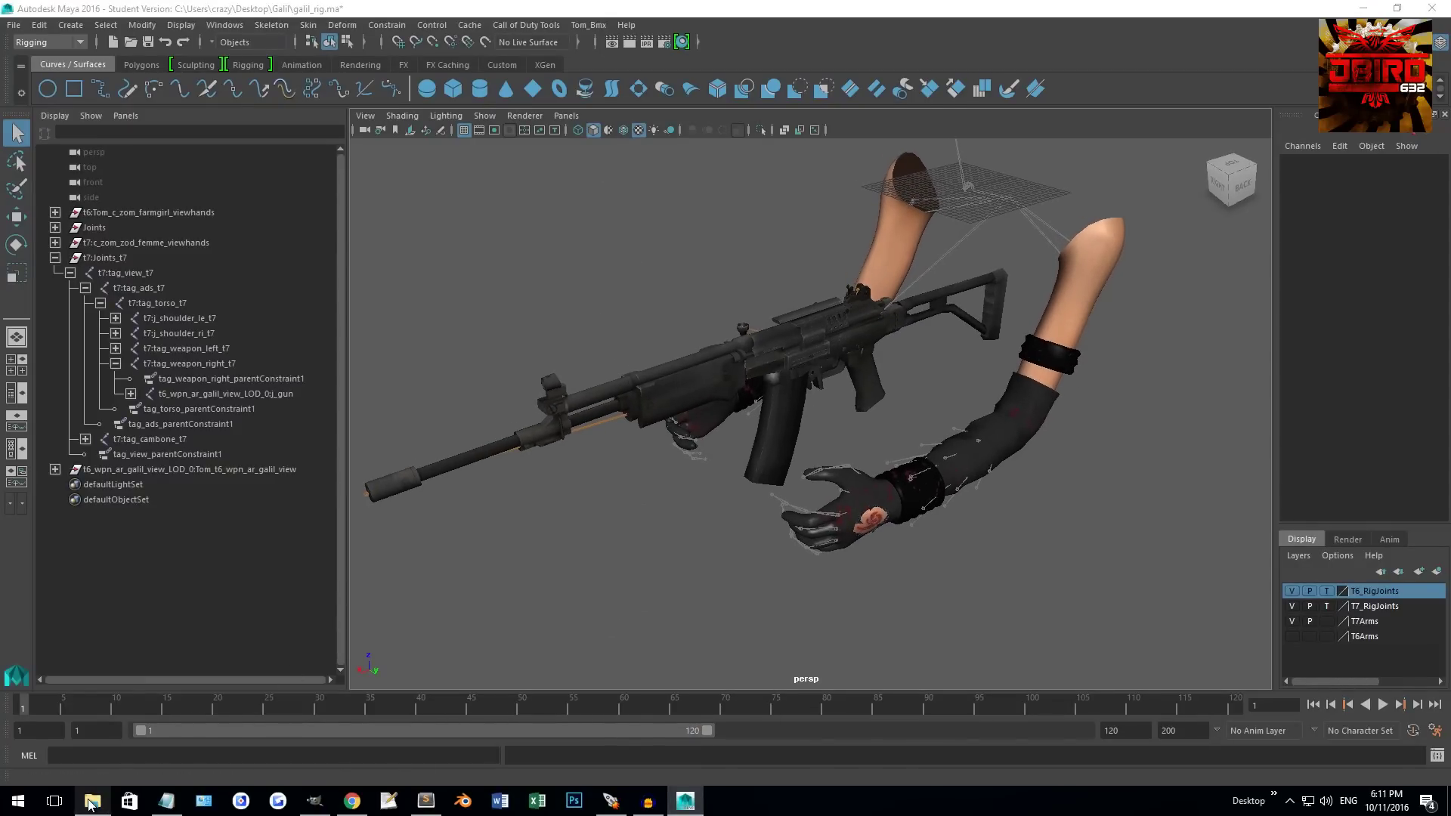
{"action": "left_click", "coordinate": [93, 800]}
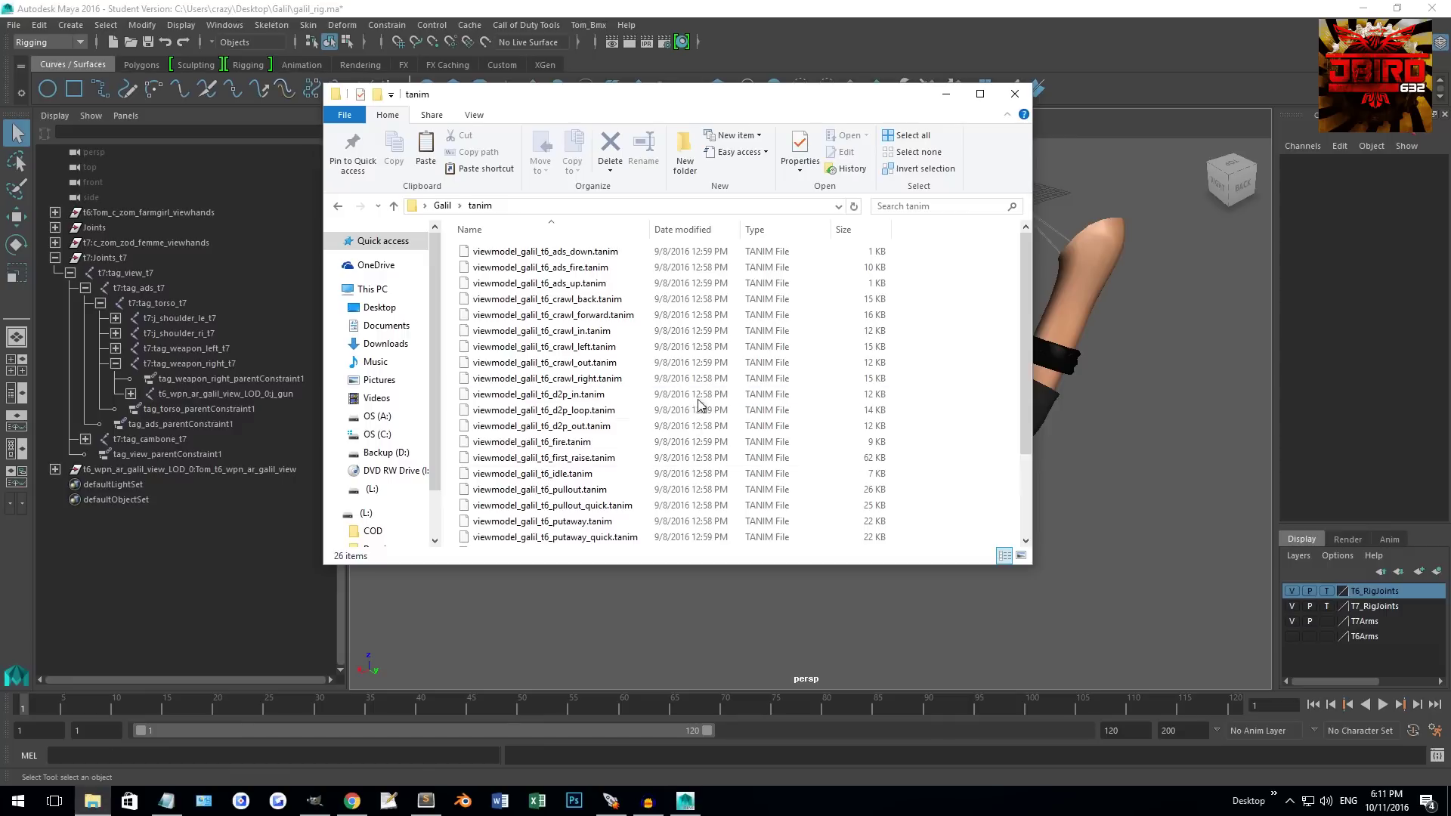
{"action": "left_click", "coordinate": [563, 474]}
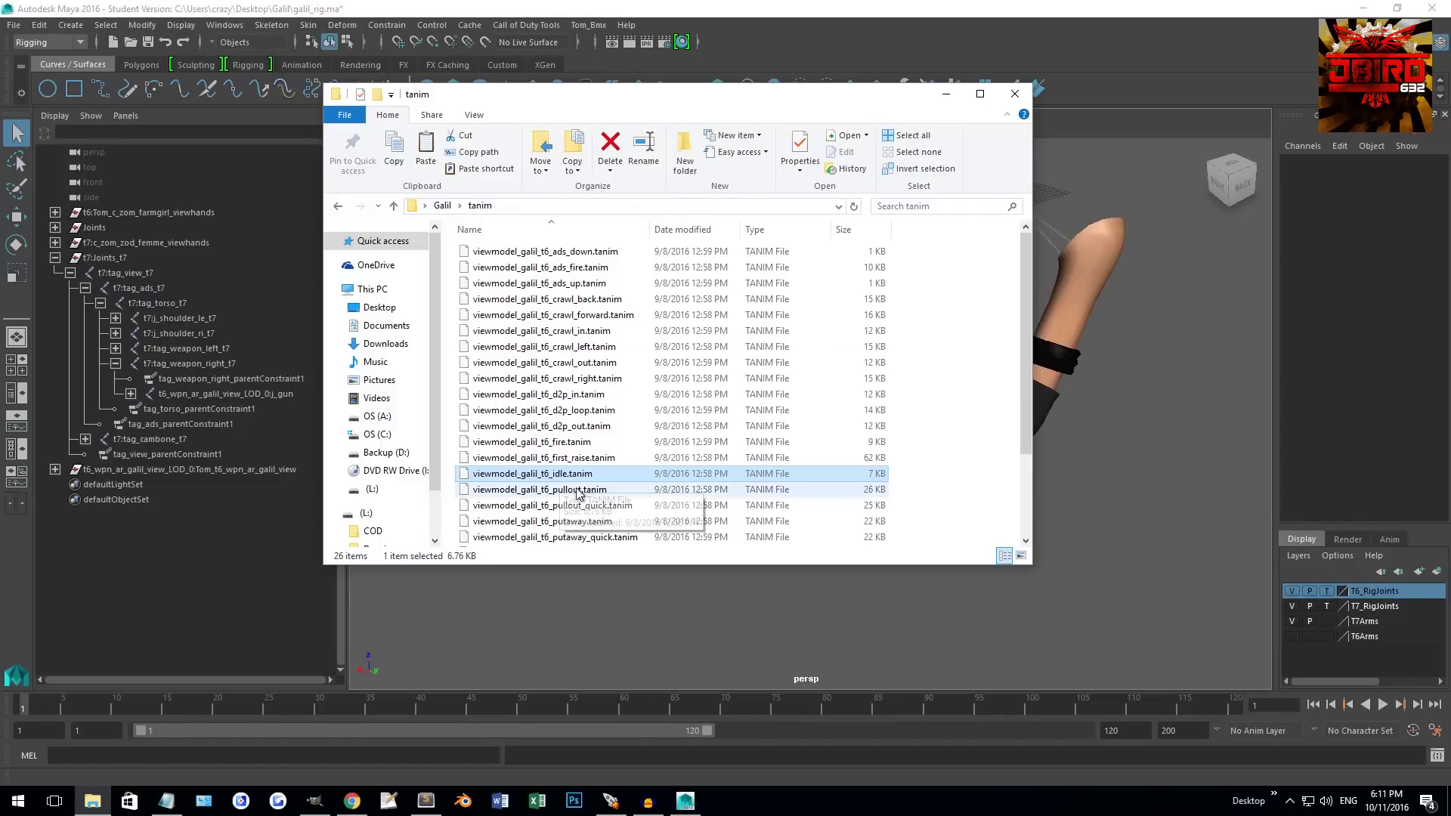
{"action": "left_click_drag", "start_coordinate": [563, 481], "coordinate": [1111, 446]}
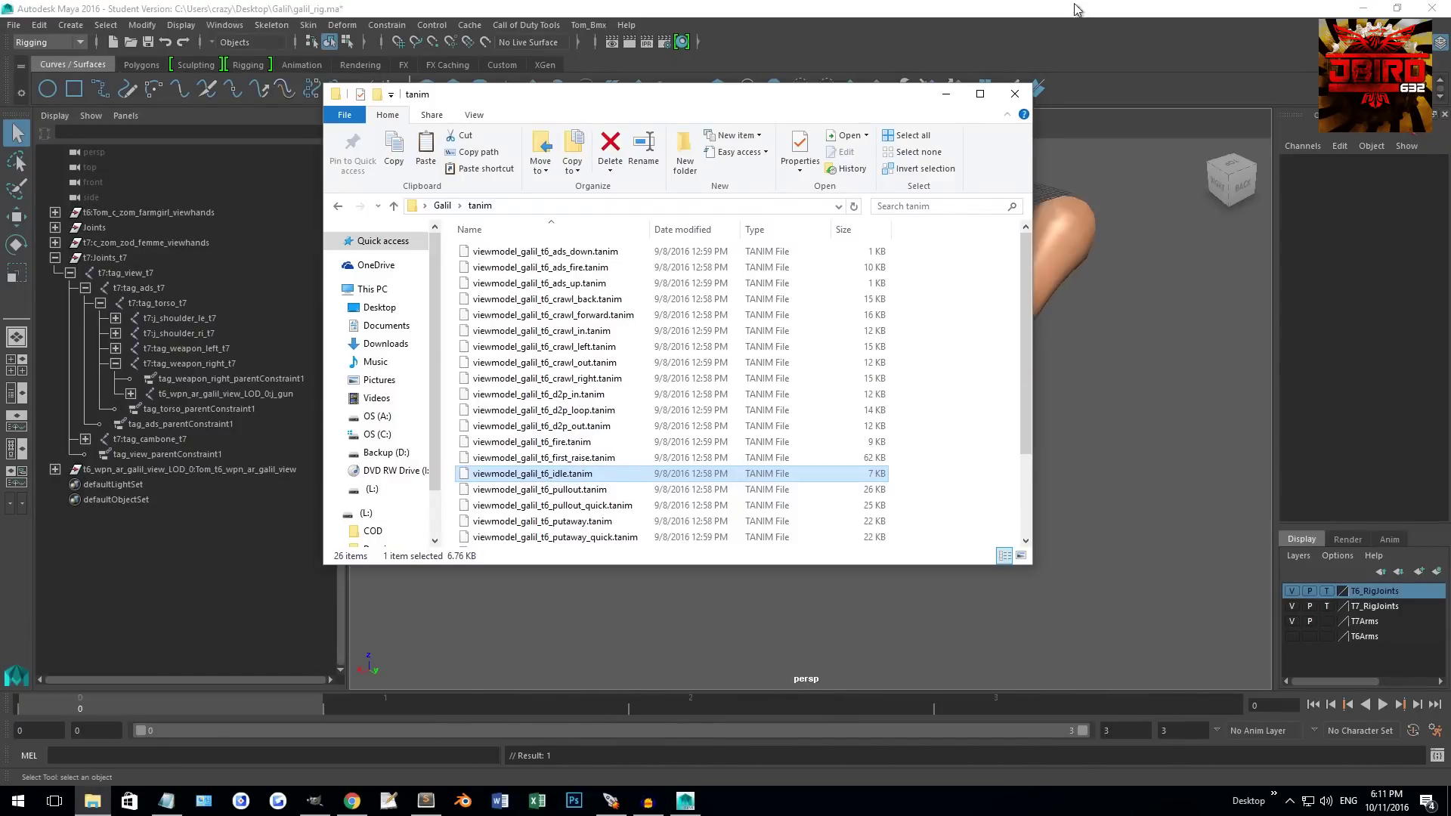
Step: Check the idle pose in Maya from the side and through the FirstPerson65 and FirstPerson90 cameras
{"action": "left_click", "coordinate": [1099, 327]}
{"action": "left_click_drag", "start_coordinate": [1099, 327], "coordinate": [906, 351], "text": "alt"}
{"action": "left_click", "coordinate": [571, 115]}
{"action": "mouse_move", "coordinate": [576, 133]}
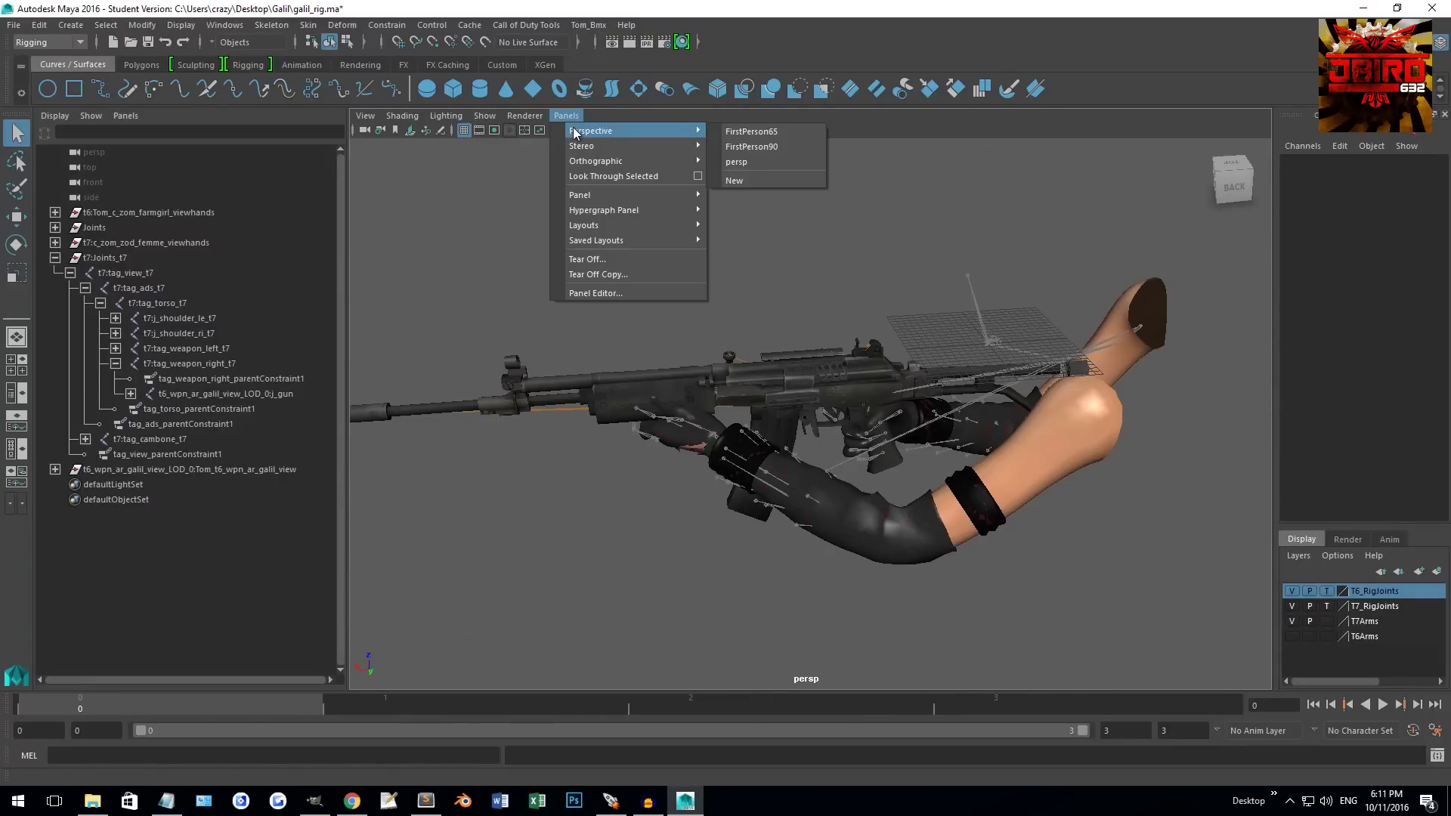
{"action": "left_click", "coordinate": [777, 132]}
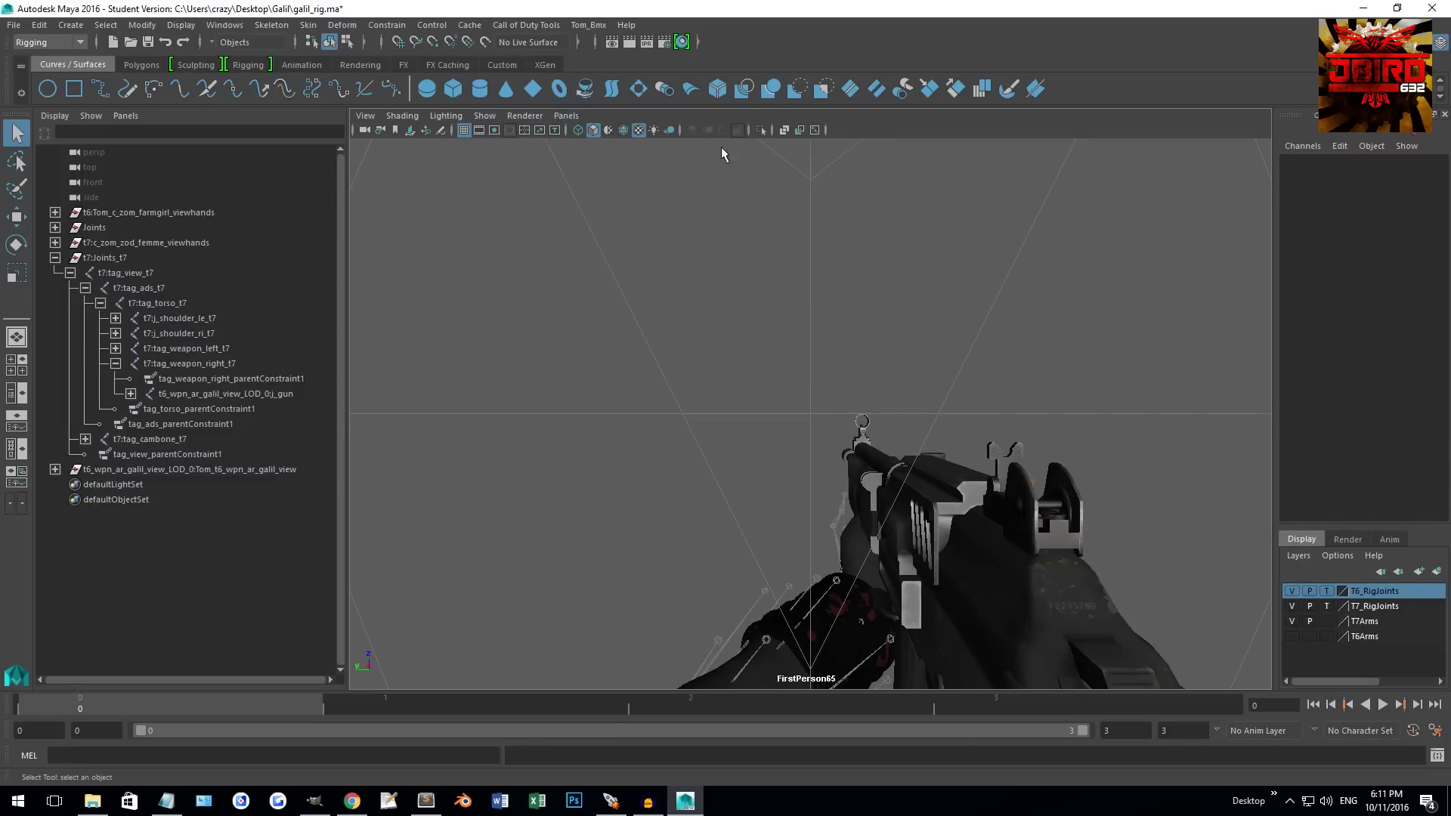
{"action": "left_click", "coordinate": [569, 121]}
{"action": "mouse_move", "coordinate": [593, 135]}
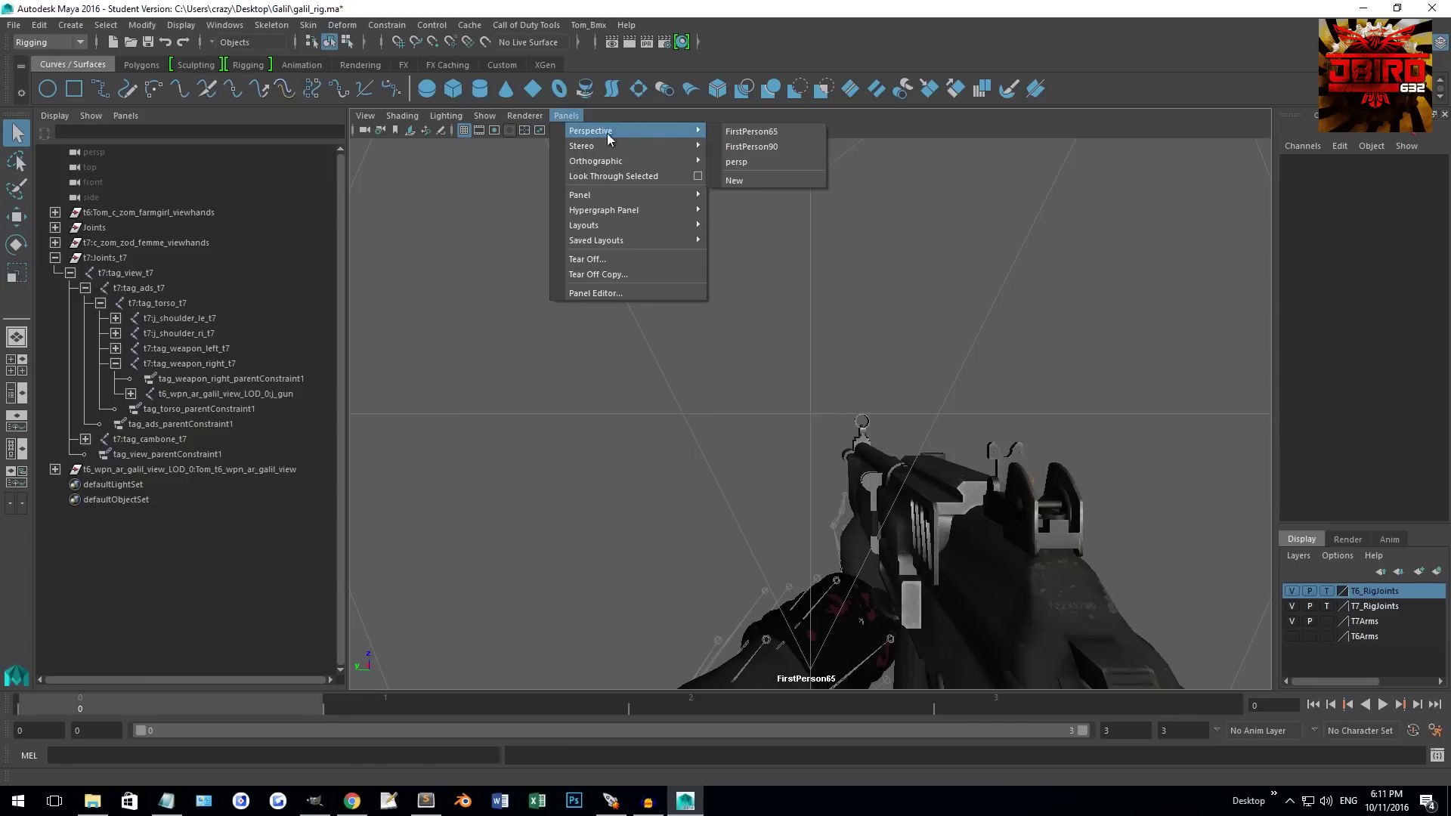
{"action": "left_click", "coordinate": [781, 146]}
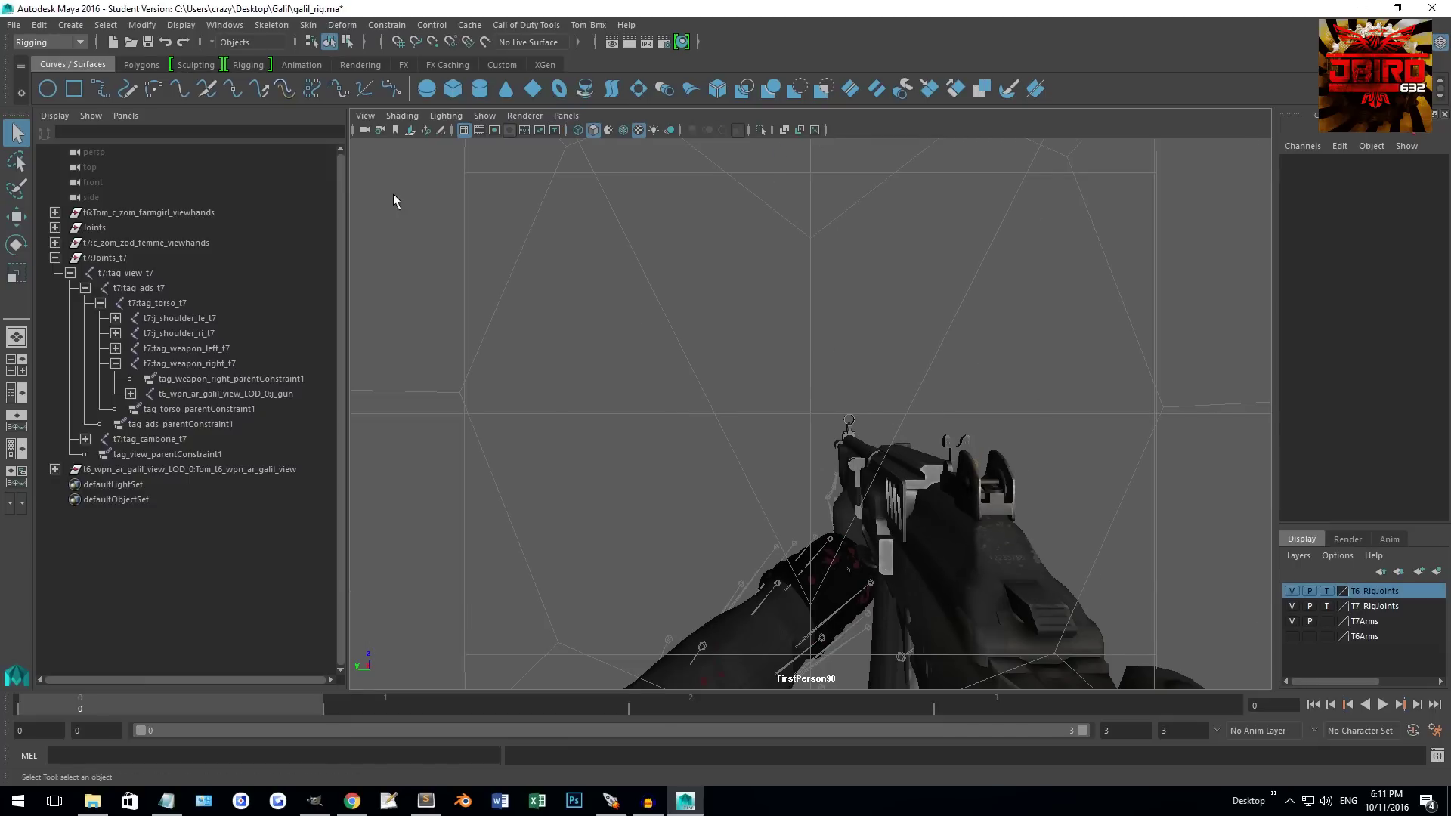
Step: Return the viewport to the persp camera and view the posed rig at an angle
{"action": "left_click", "coordinate": [566, 115]}
{"action": "mouse_move", "coordinate": [605, 145]}
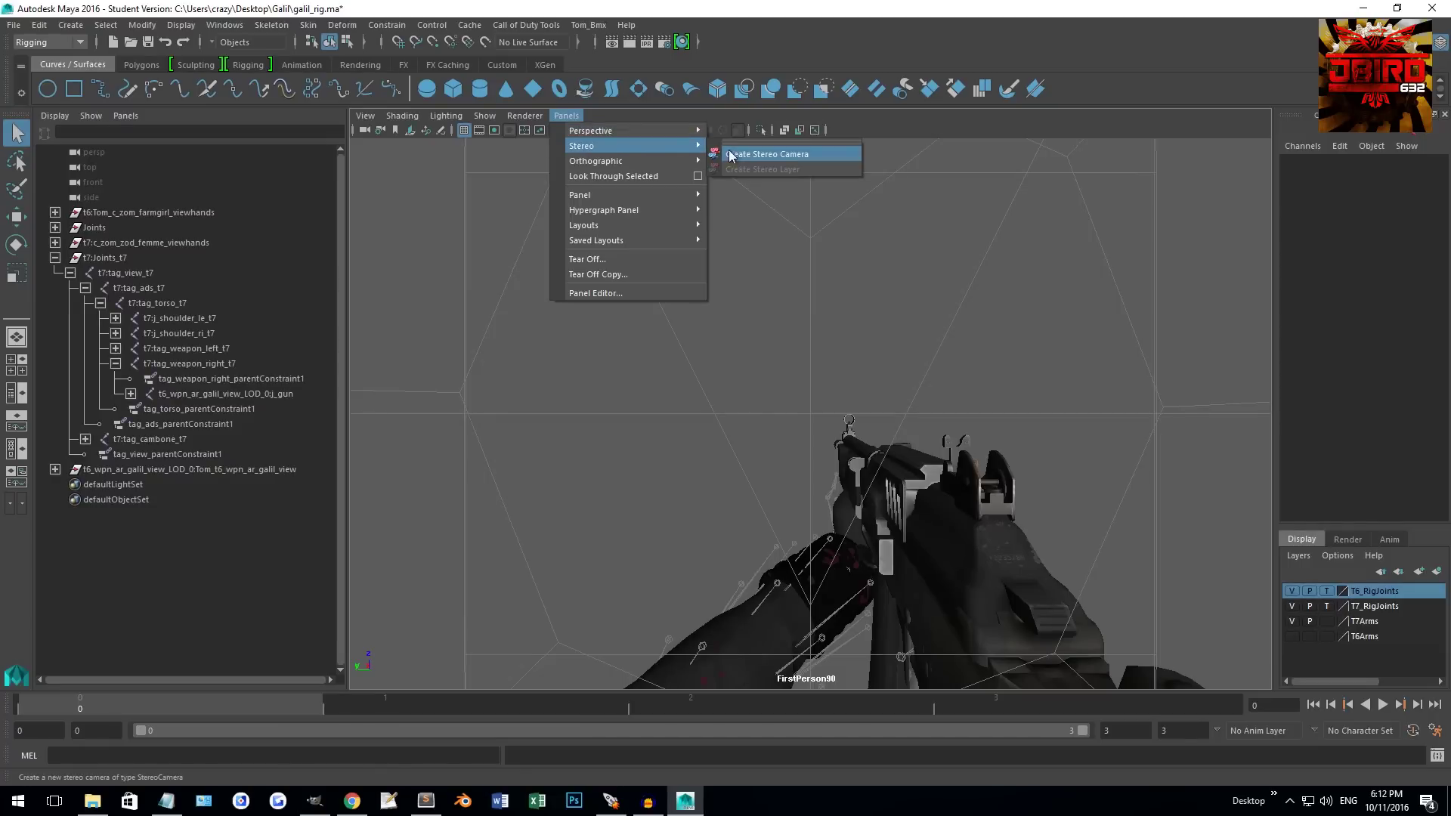
{"action": "left_click", "coordinate": [771, 157]}
{"action": "left_click_drag", "start_coordinate": [831, 312], "coordinate": [680, 342], "text": "alt"}
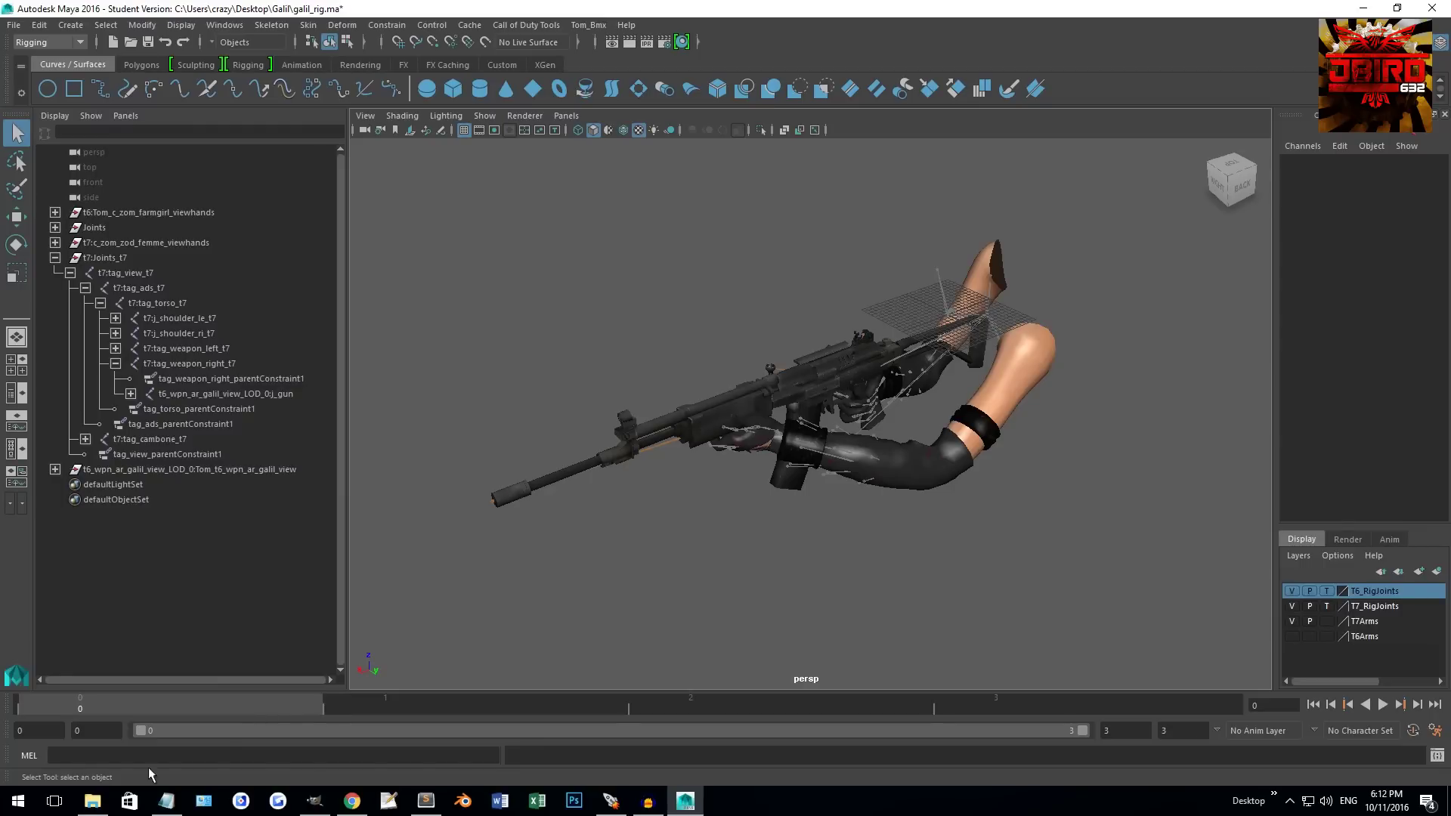
Step: Open the scripts subfolder of the BO3 Coversion folder in File Explorer and keep its MEL files at hand over Maya
{"action": "left_click", "coordinate": [93, 800]}
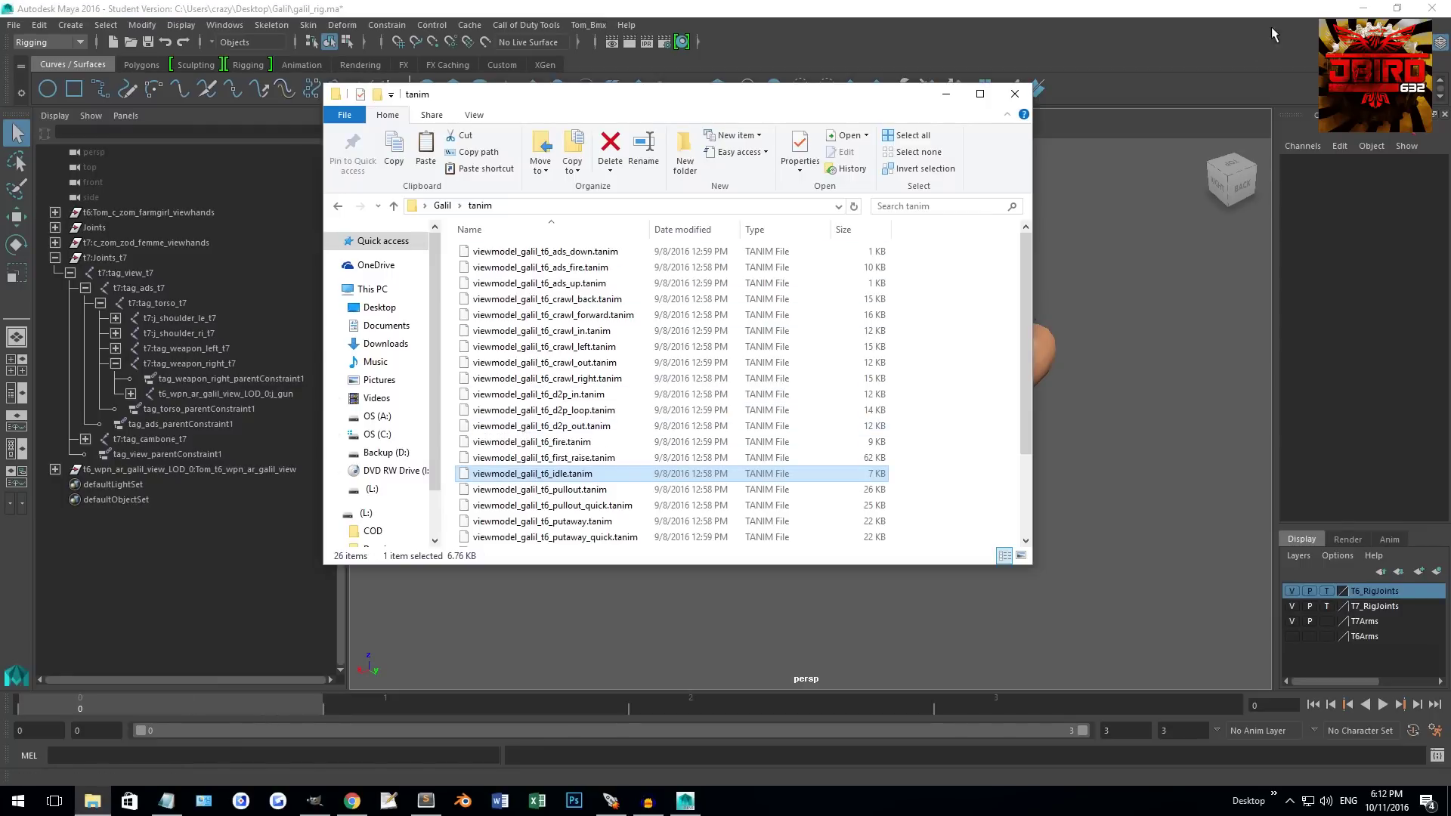
{"action": "left_click", "coordinate": [1363, 8]}
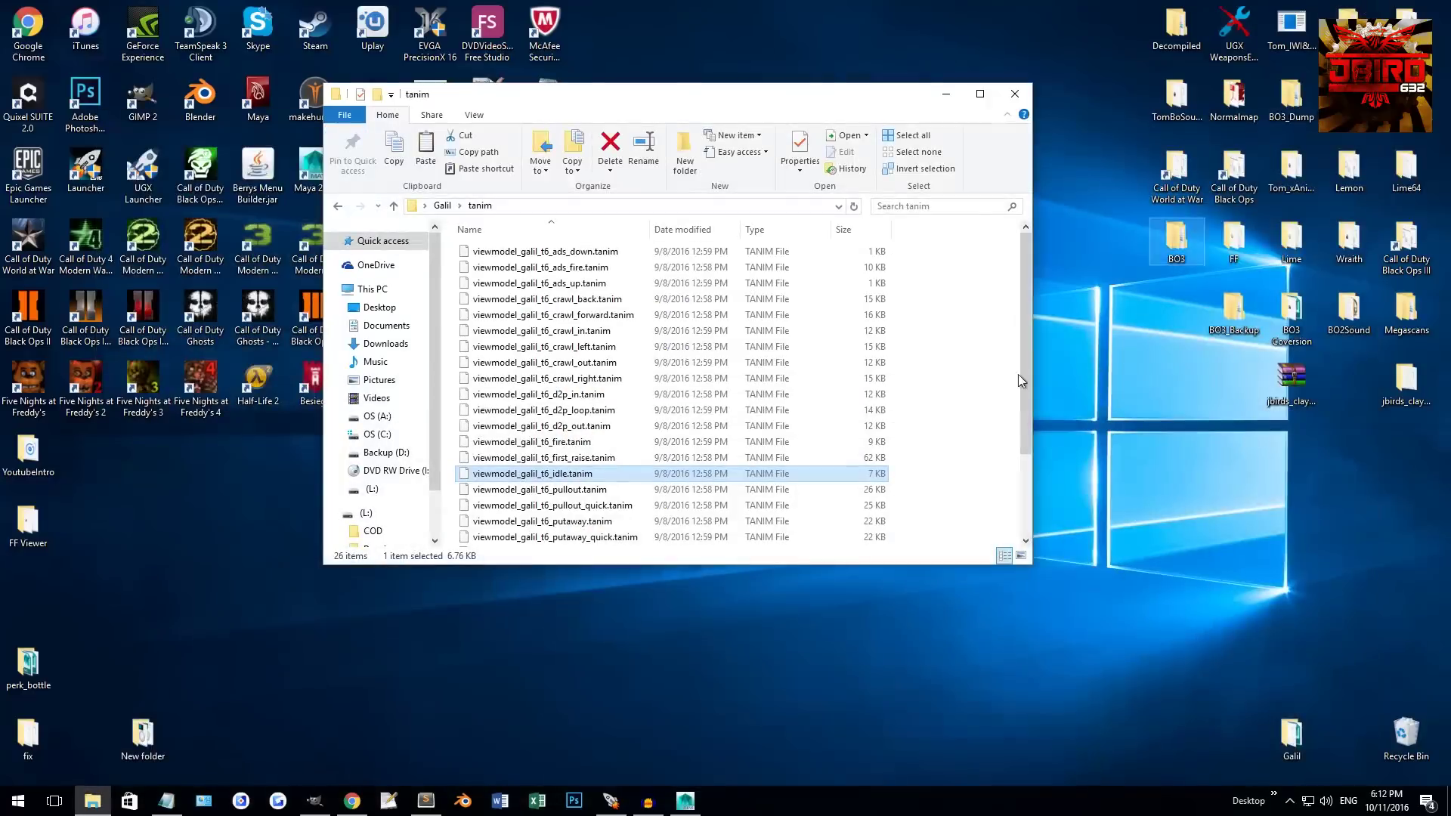
{"action": "double_click", "coordinate": [1284, 318]}
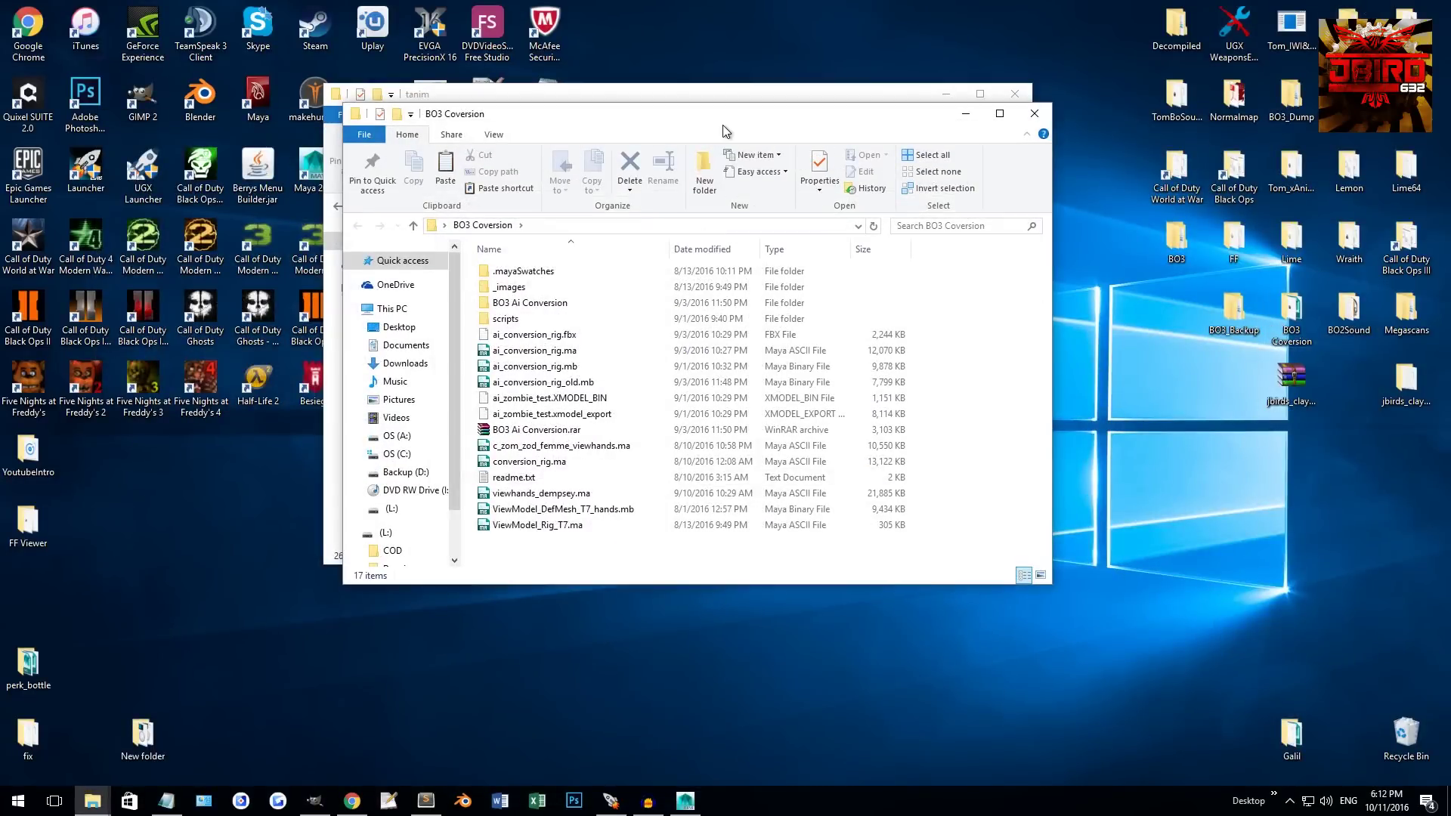
{"action": "left_click", "coordinate": [684, 798]}
{"action": "mouse_move", "coordinate": [89, 799]}
{"action": "left_click", "coordinate": [207, 745]}
{"action": "double_click", "coordinate": [529, 318]}
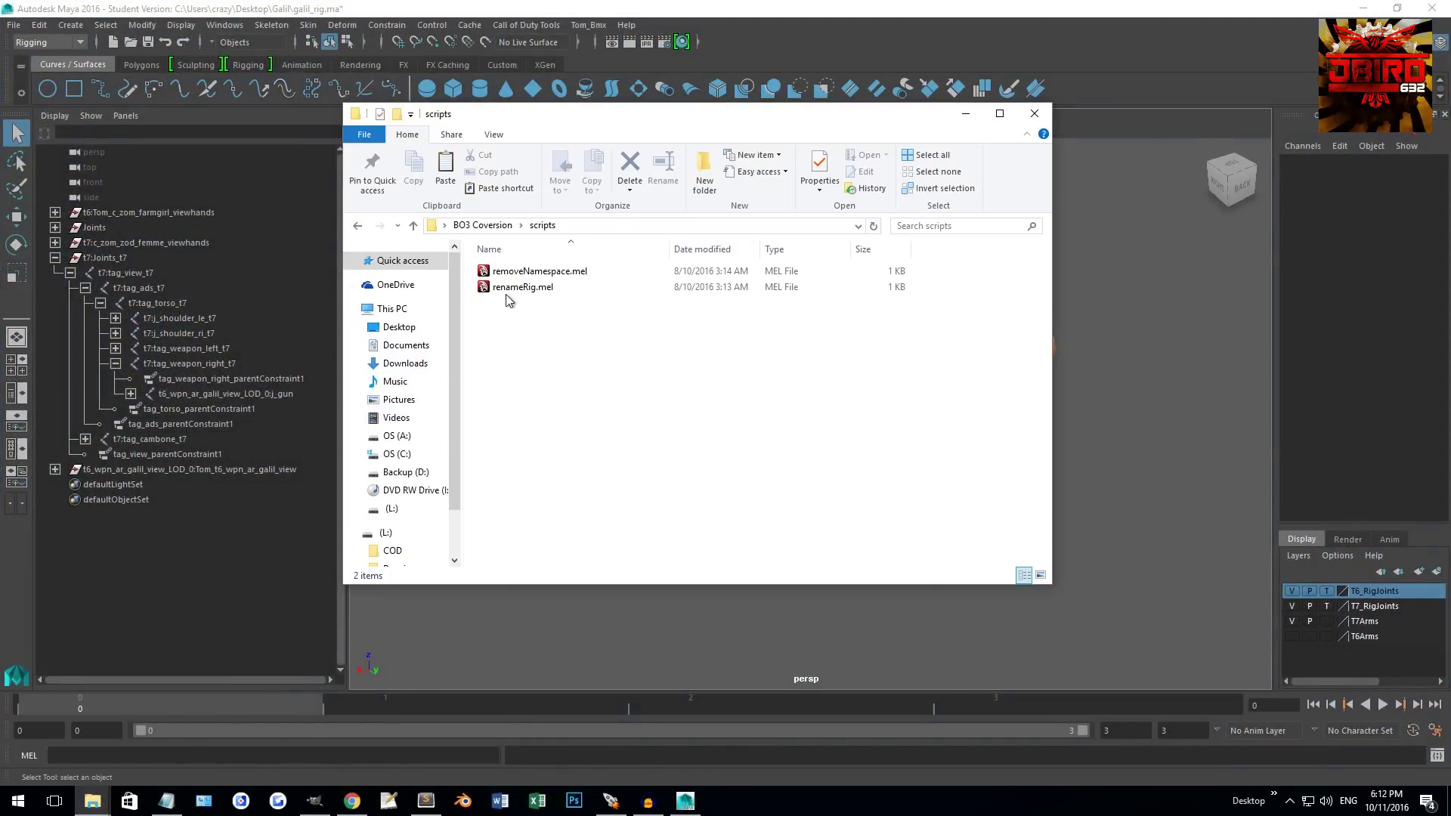
{"action": "left_click", "coordinate": [533, 272]}
{"action": "left_click_drag", "start_coordinate": [734, 122], "coordinate": [1450, 227]}
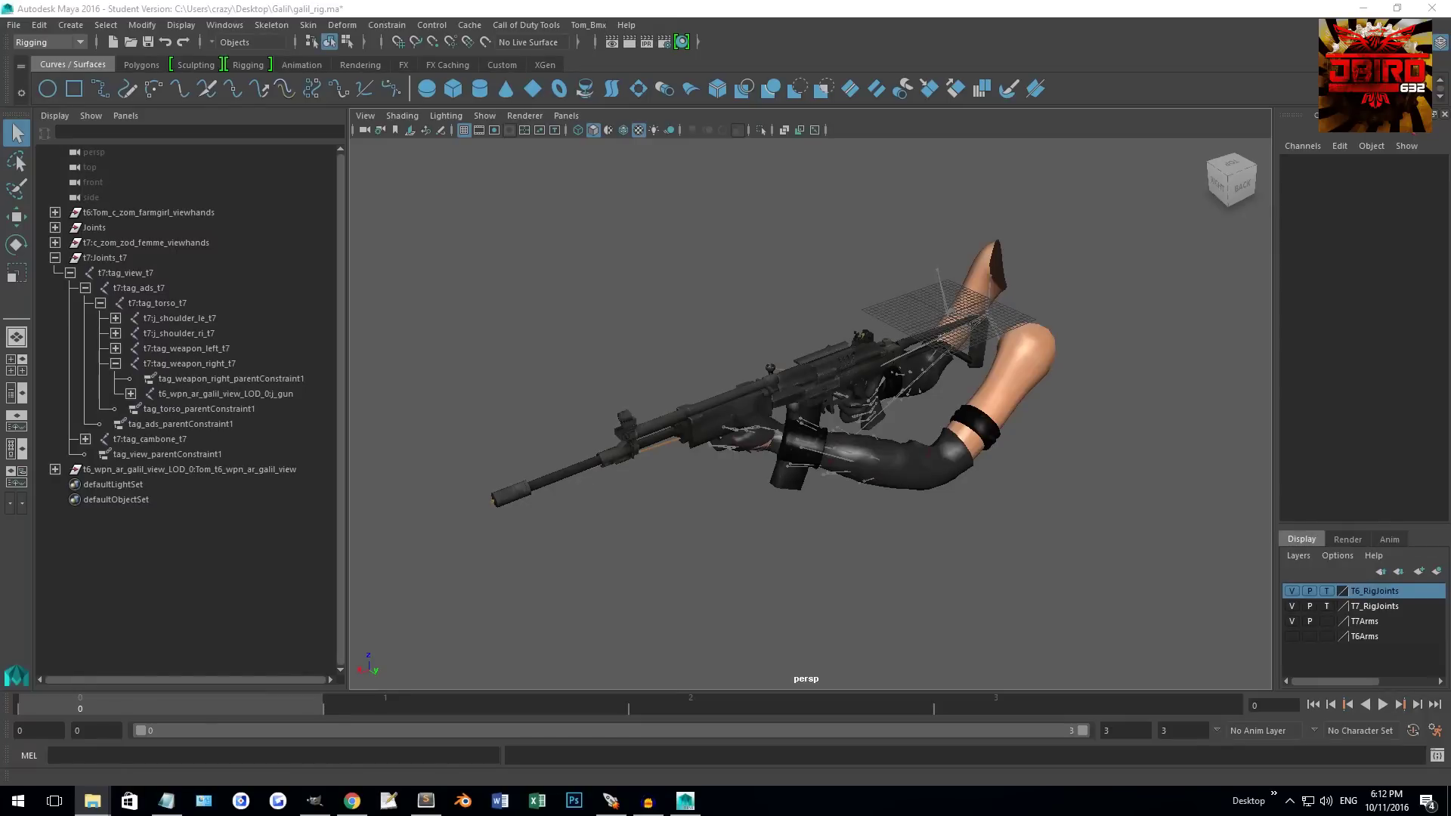
Step: Select the t7:Joints_t7 group together with its entire hierarchy
{"action": "left_click", "coordinate": [110, 260]}
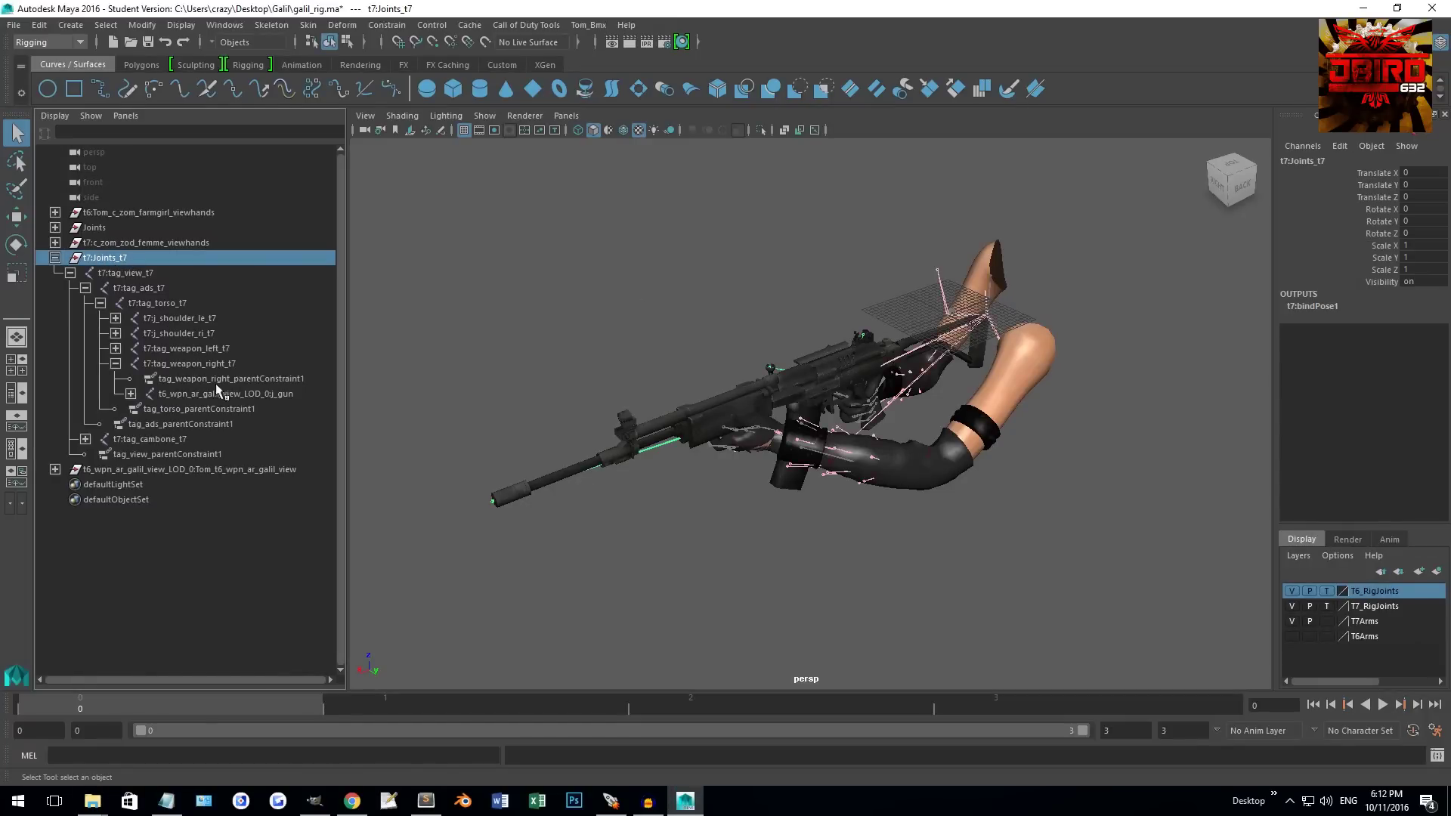
{"action": "left_click", "coordinate": [94, 228]}
{"action": "left_click", "coordinate": [55, 228]}
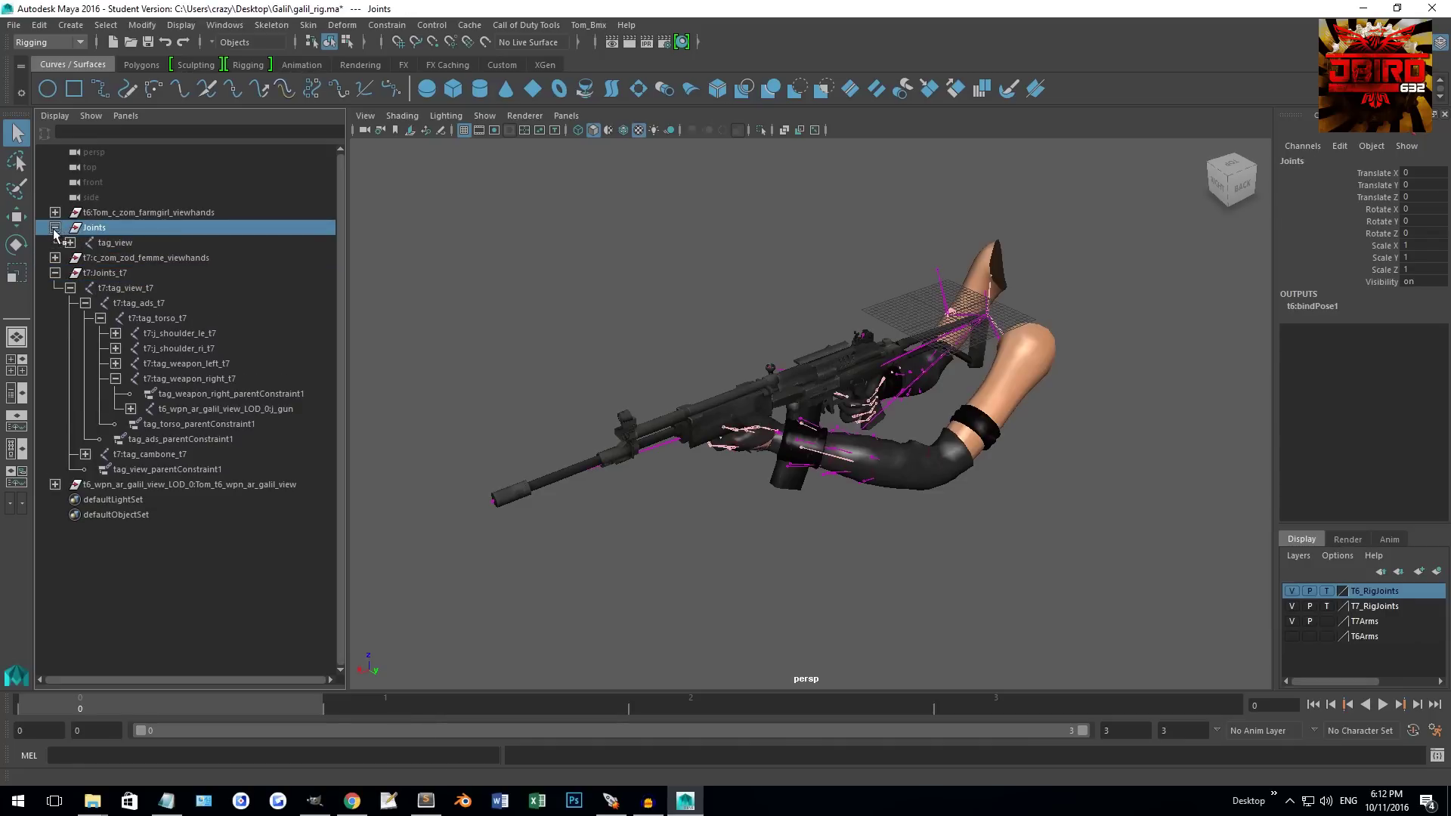
{"action": "left_click", "coordinate": [54, 229]}
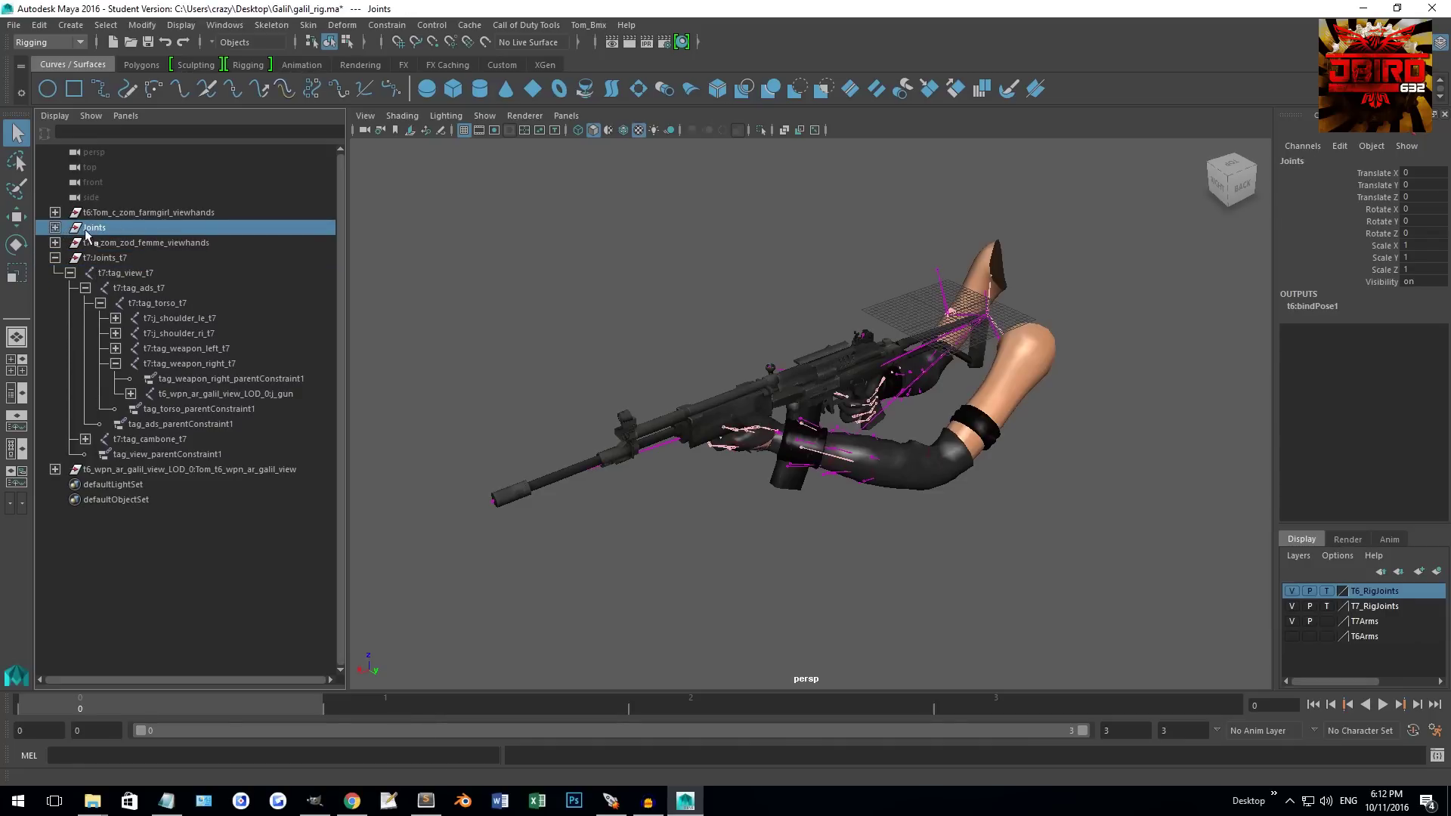
{"action": "left_click", "coordinate": [108, 258]}
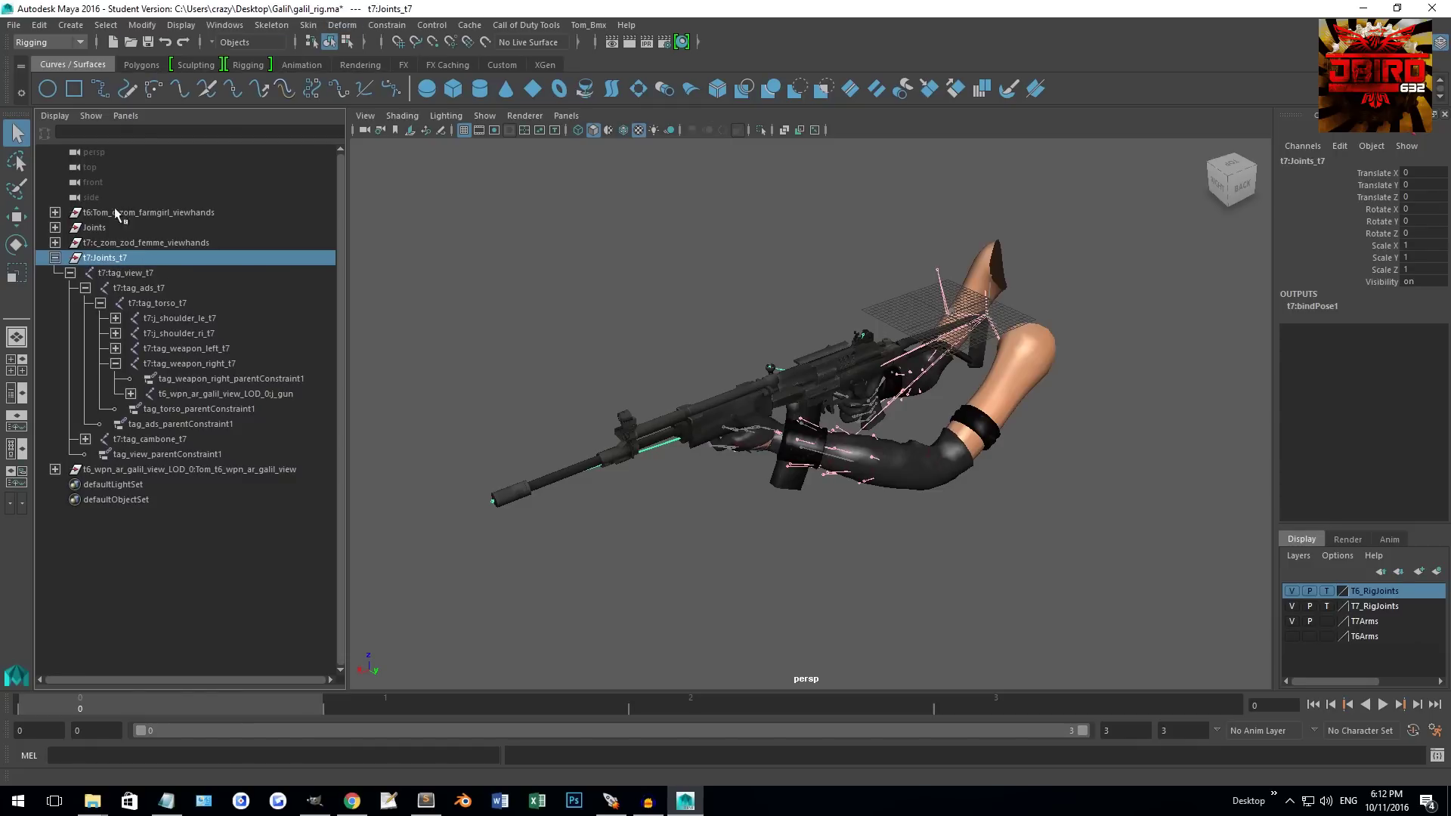
{"action": "left_click", "coordinate": [106, 25]}
{"action": "left_click", "coordinate": [146, 99]}
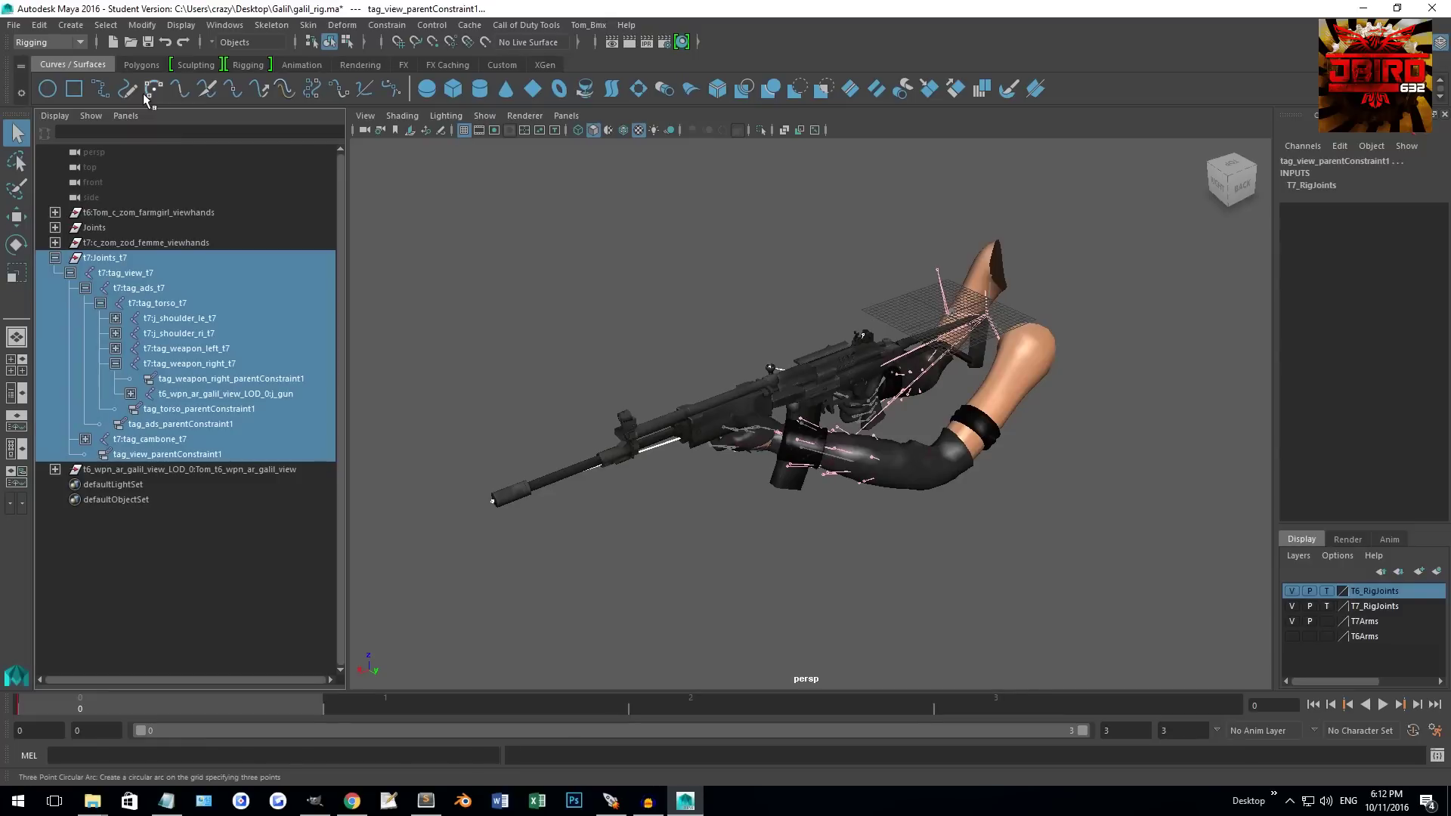
Step: Strip the _t7 suffix from the selected joint names by running the rig renaming MEL script, and clear the selection
{"action": "left_click", "coordinate": [92, 801]}
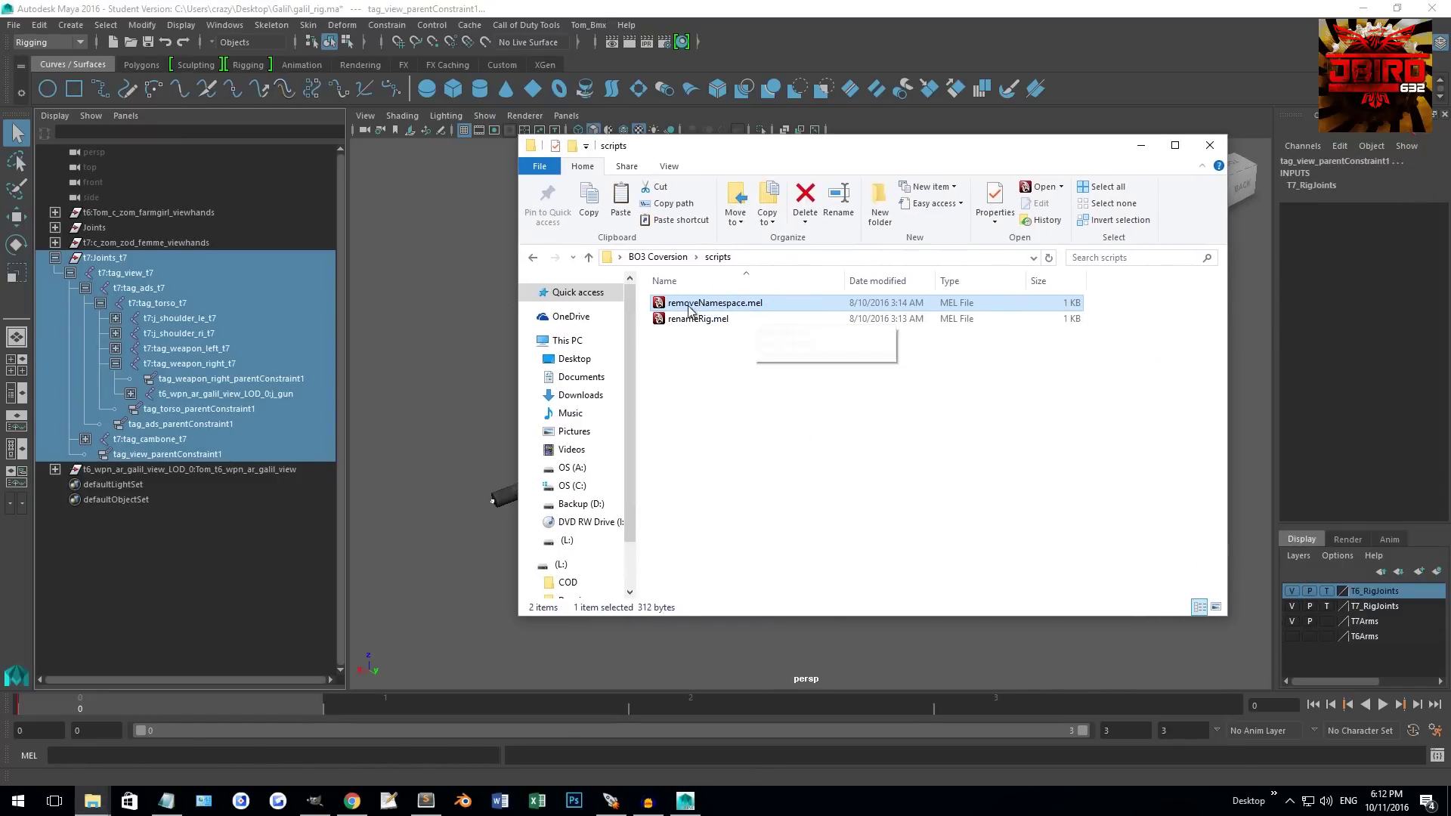
{"action": "left_click_drag", "start_coordinate": [724, 311], "coordinate": [487, 295]}
{"action": "left_click", "coordinate": [690, 6]}
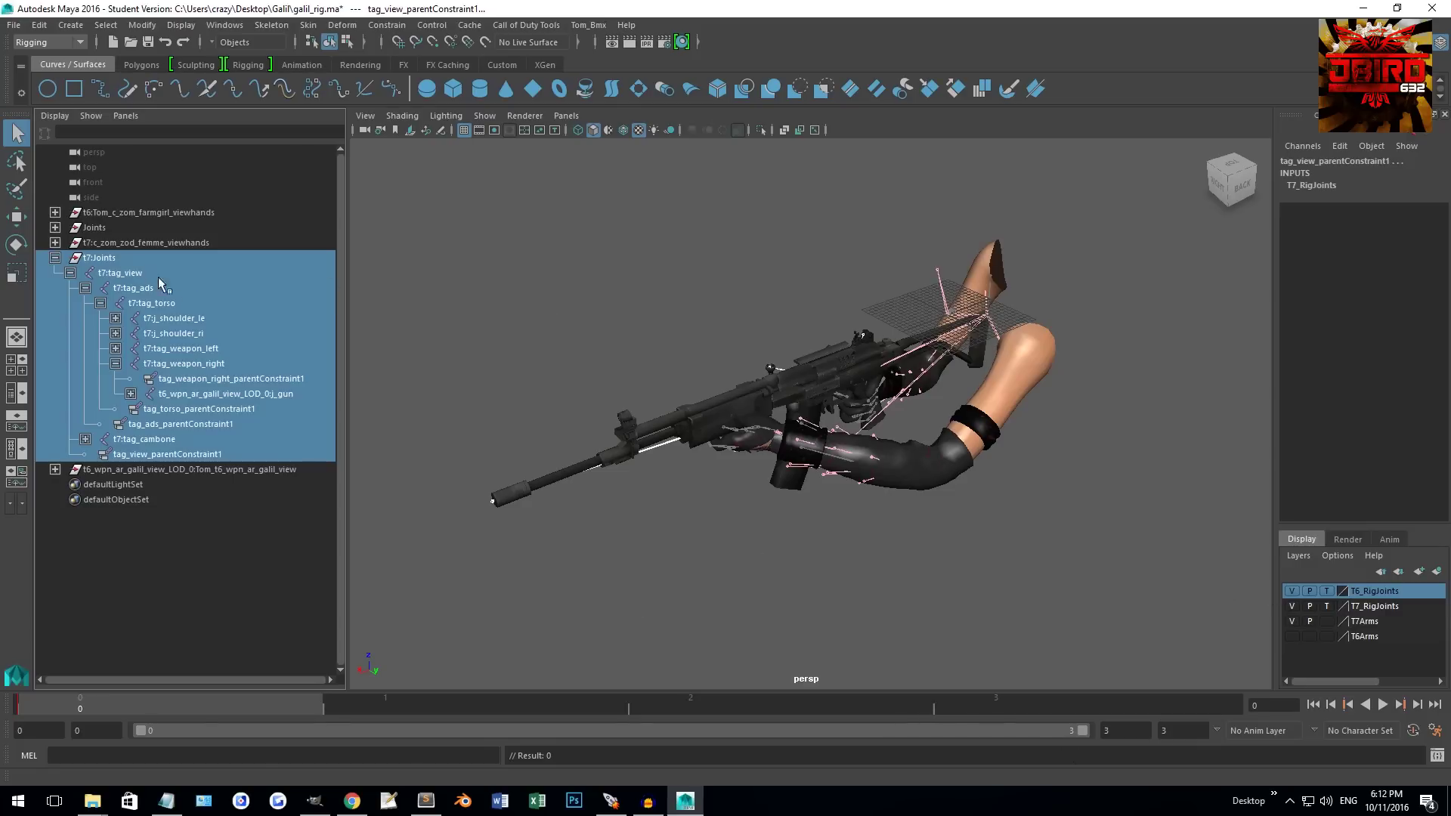
{"action": "left_click", "coordinate": [492, 291]}
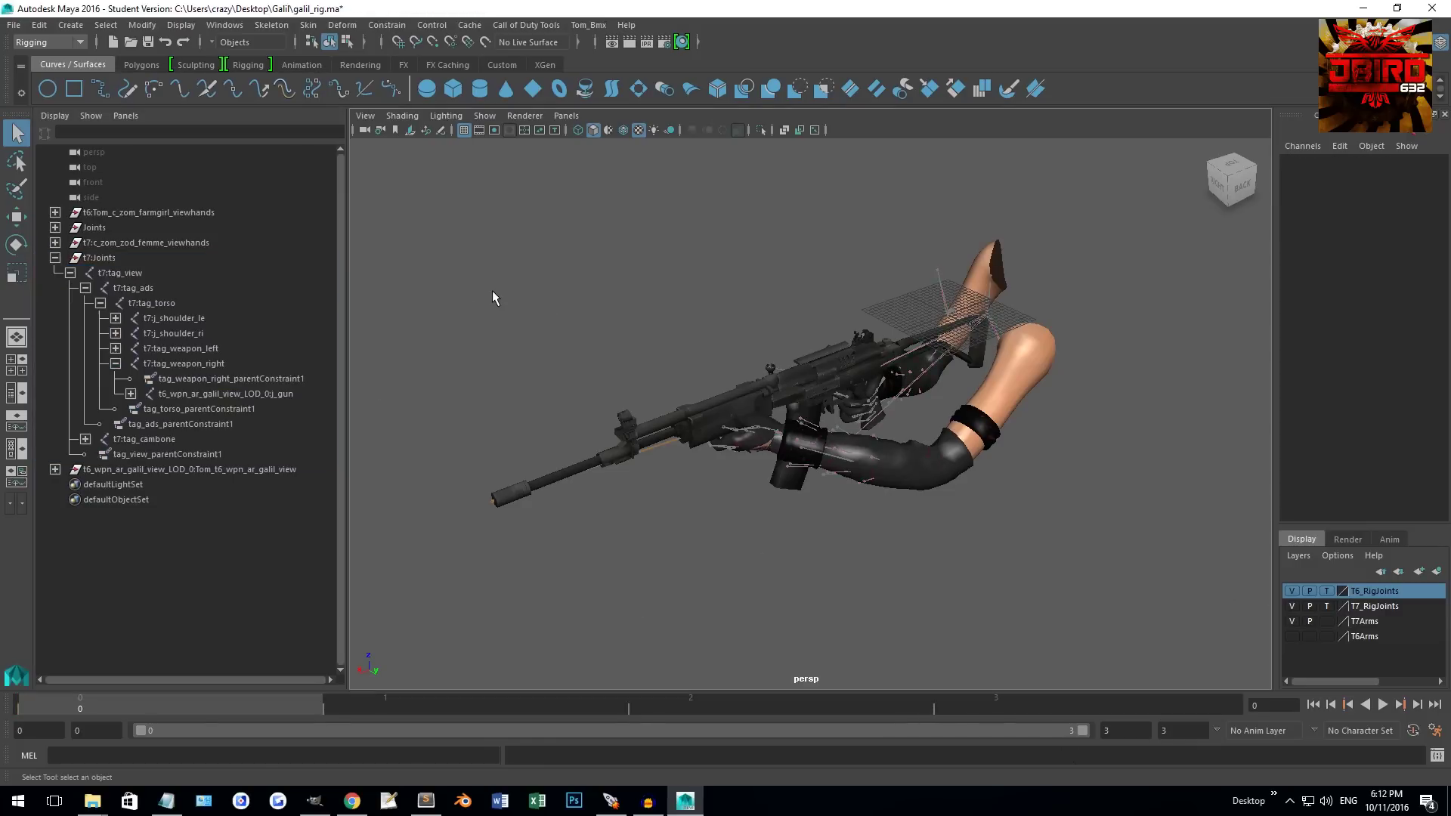
Step: Open the Call of Duty Export XAnim window and set its frame range to 0 to 3
{"action": "left_click", "coordinate": [552, 27]}
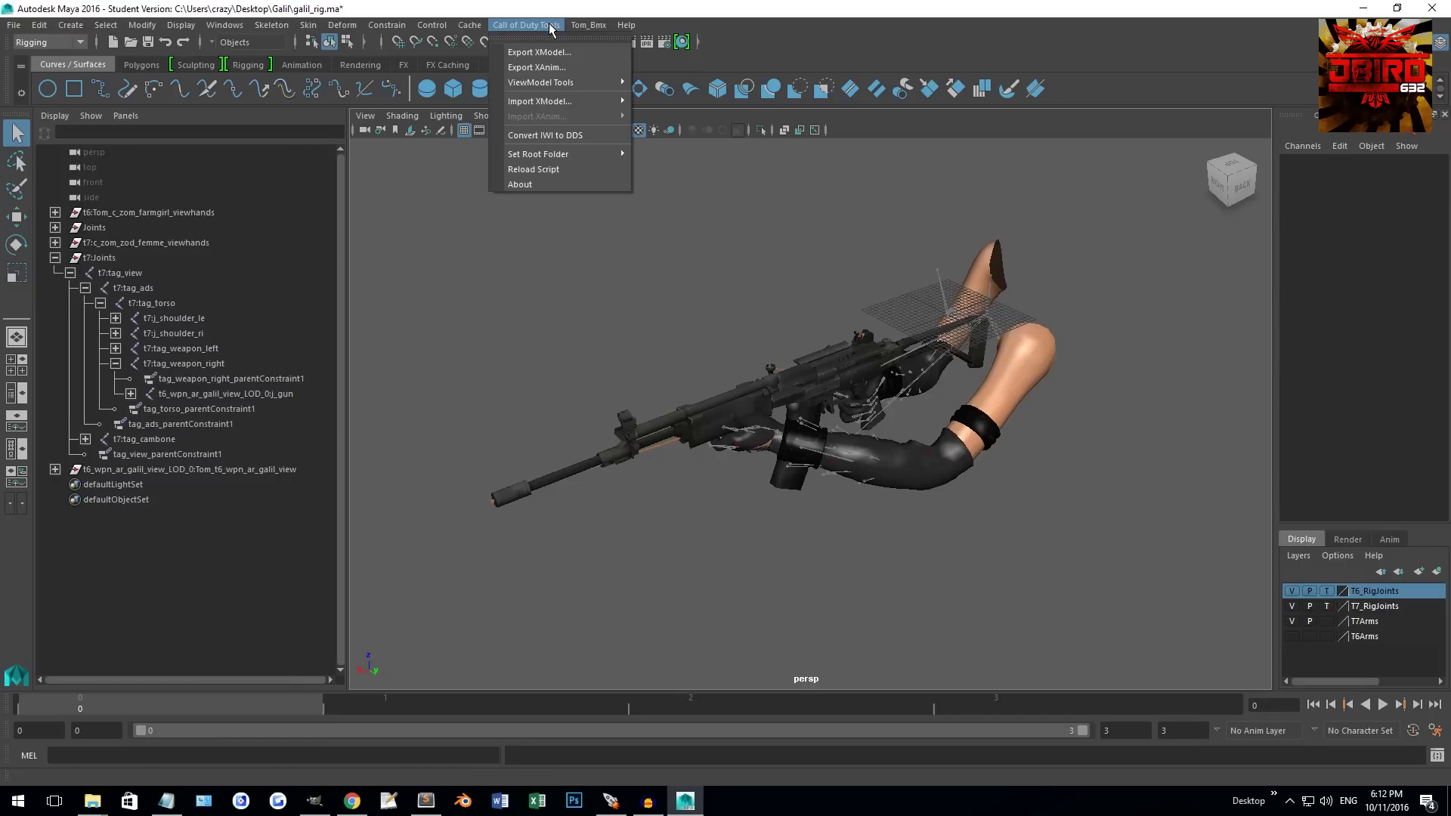
{"action": "left_click", "coordinate": [526, 68]}
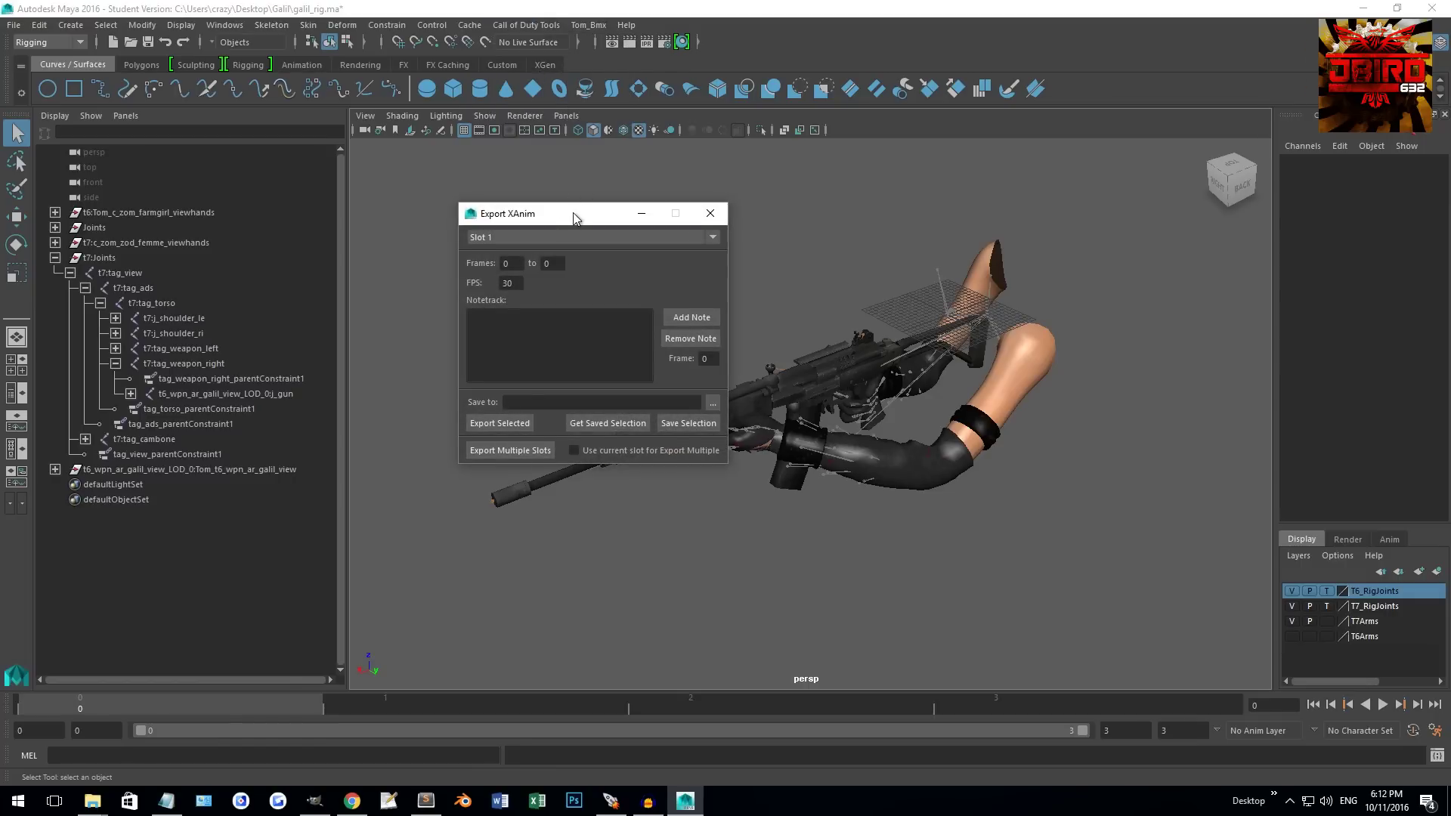
{"action": "left_click_drag", "start_coordinate": [574, 215], "coordinate": [632, 176]}
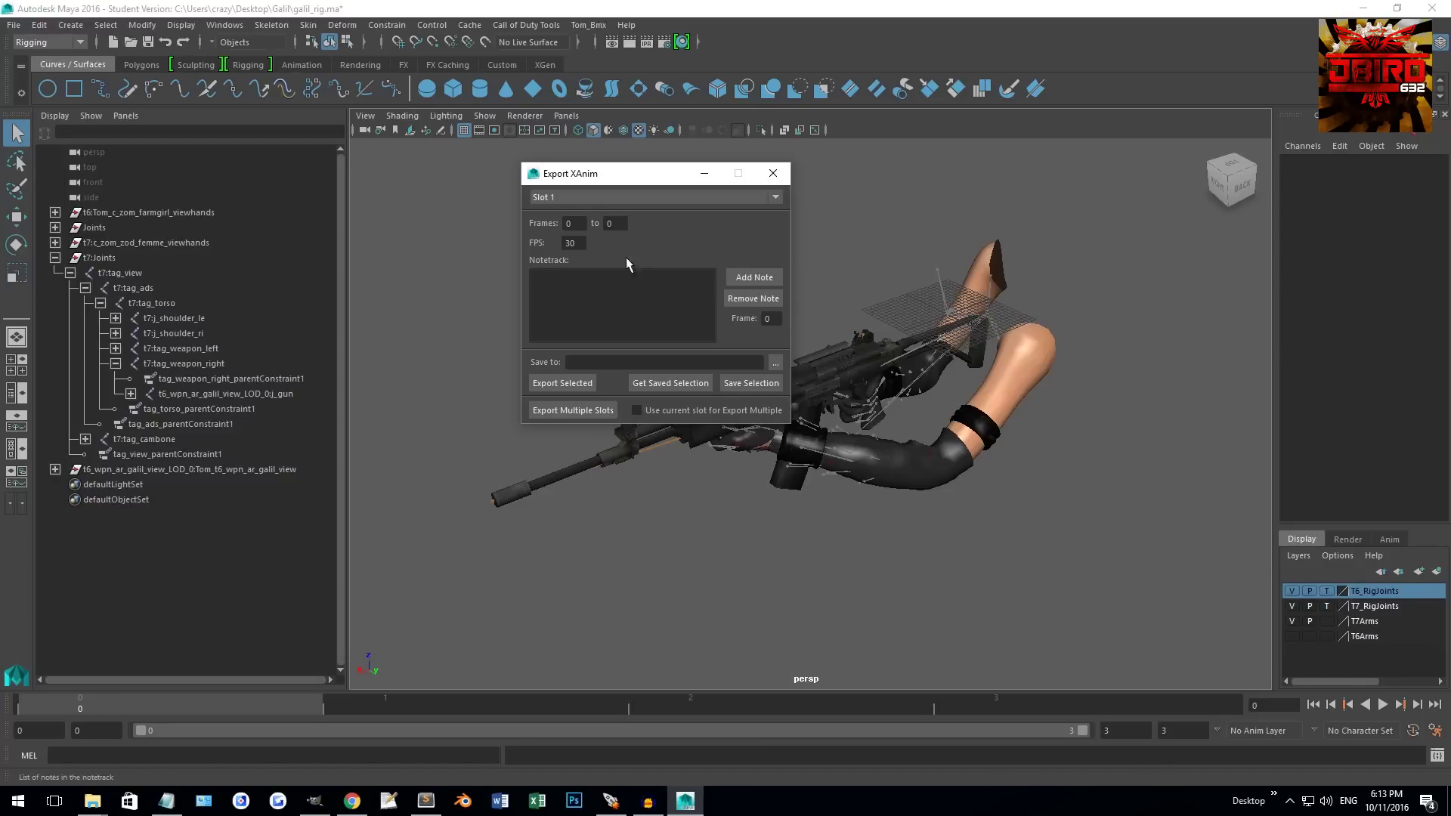
{"action": "double_click", "coordinate": [613, 223]}
{"action": "type", "text": "3"}
{"action": "left_click_drag", "start_coordinate": [635, 173], "coordinate": [1036, 182]}
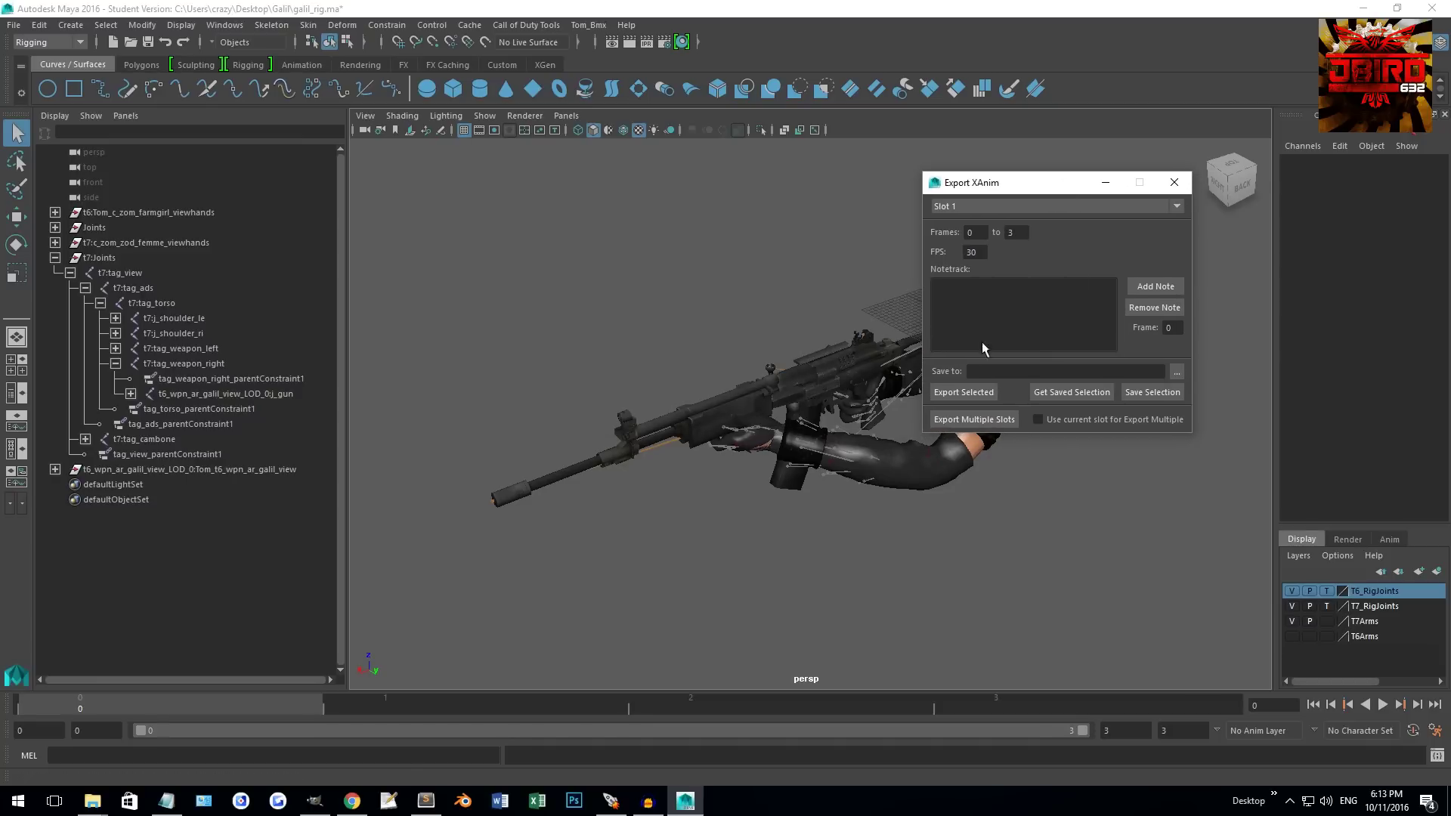
Step: Browse for the XAnim save location and create a new folder named anims inside the Galil folder
{"action": "left_click", "coordinate": [1178, 372]}
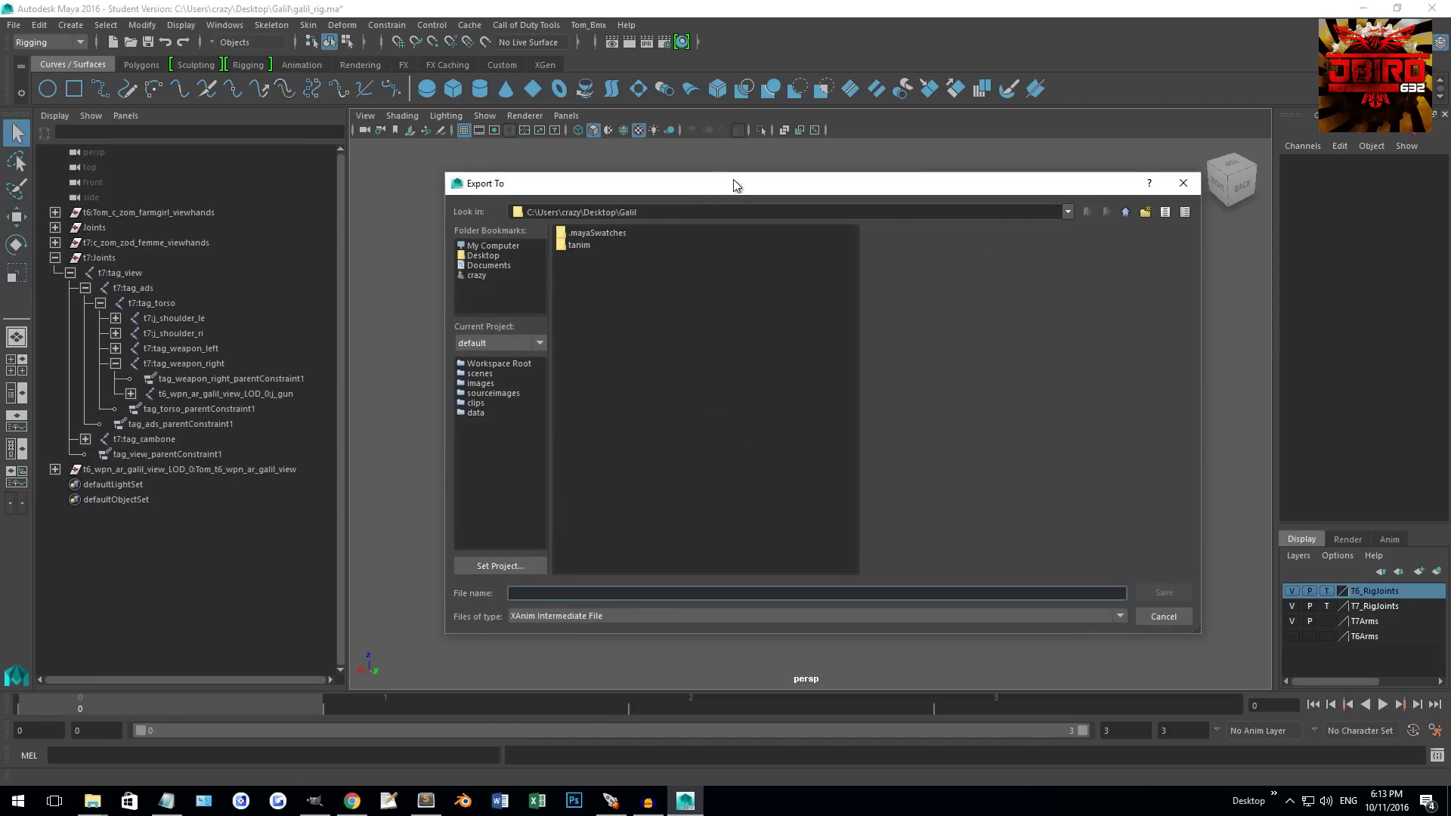
{"action": "left_click_drag", "start_coordinate": [733, 181], "coordinate": [677, 205]}
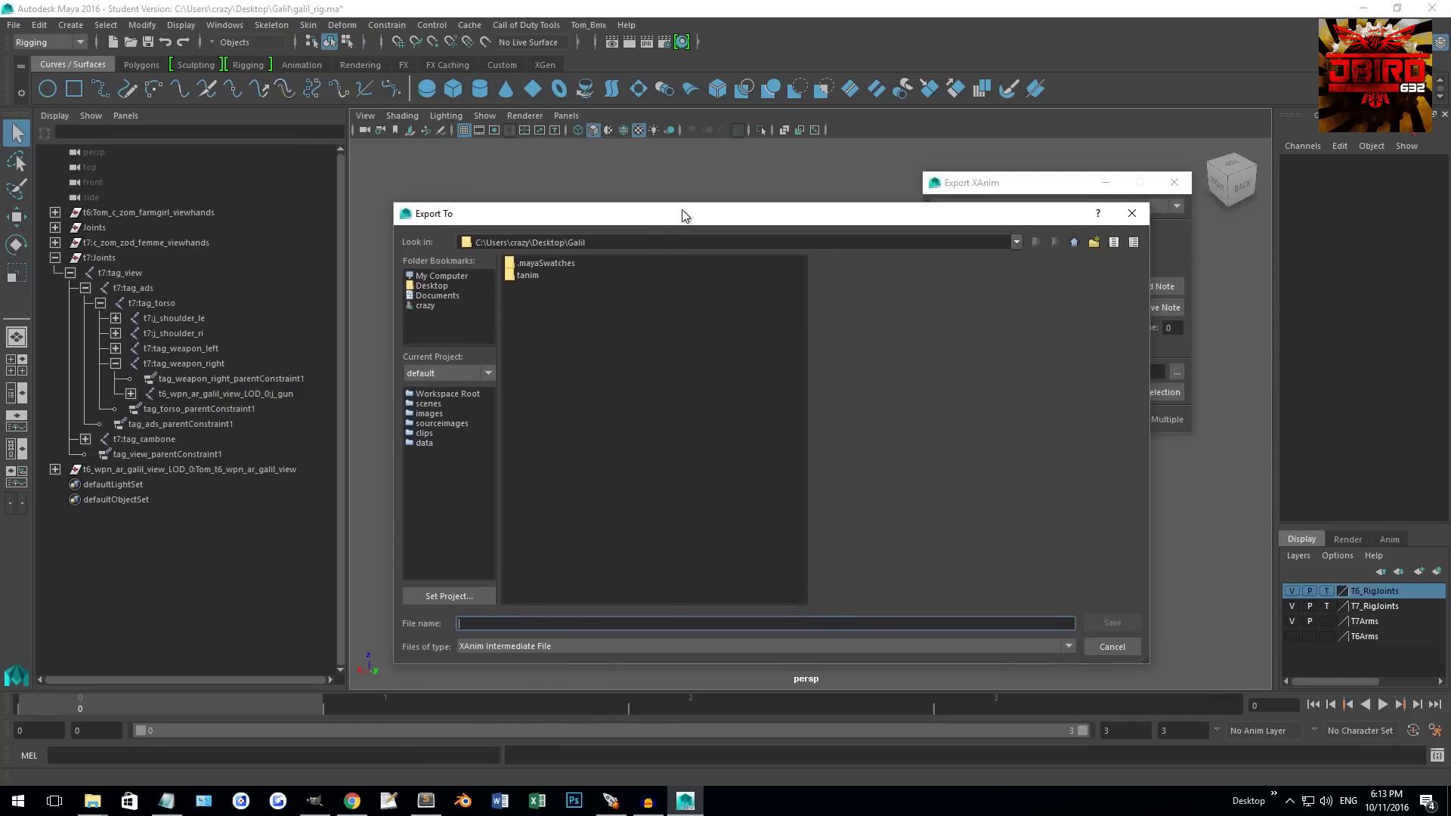
{"action": "right_click", "coordinate": [546, 295]}
{"action": "left_click", "coordinate": [569, 337]}
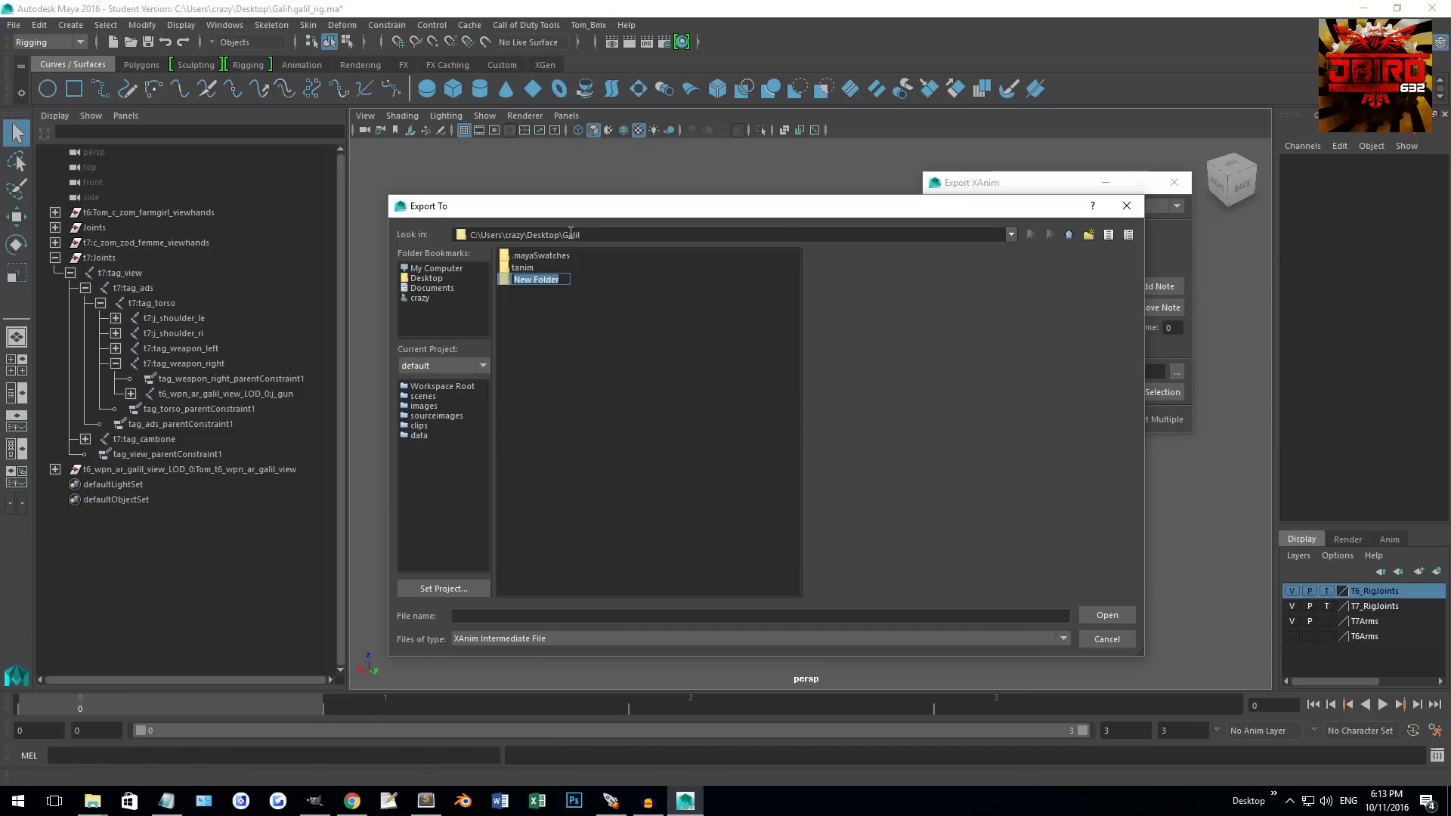
{"action": "type", "text": "anims"}
{"action": "key", "text": "Return"}
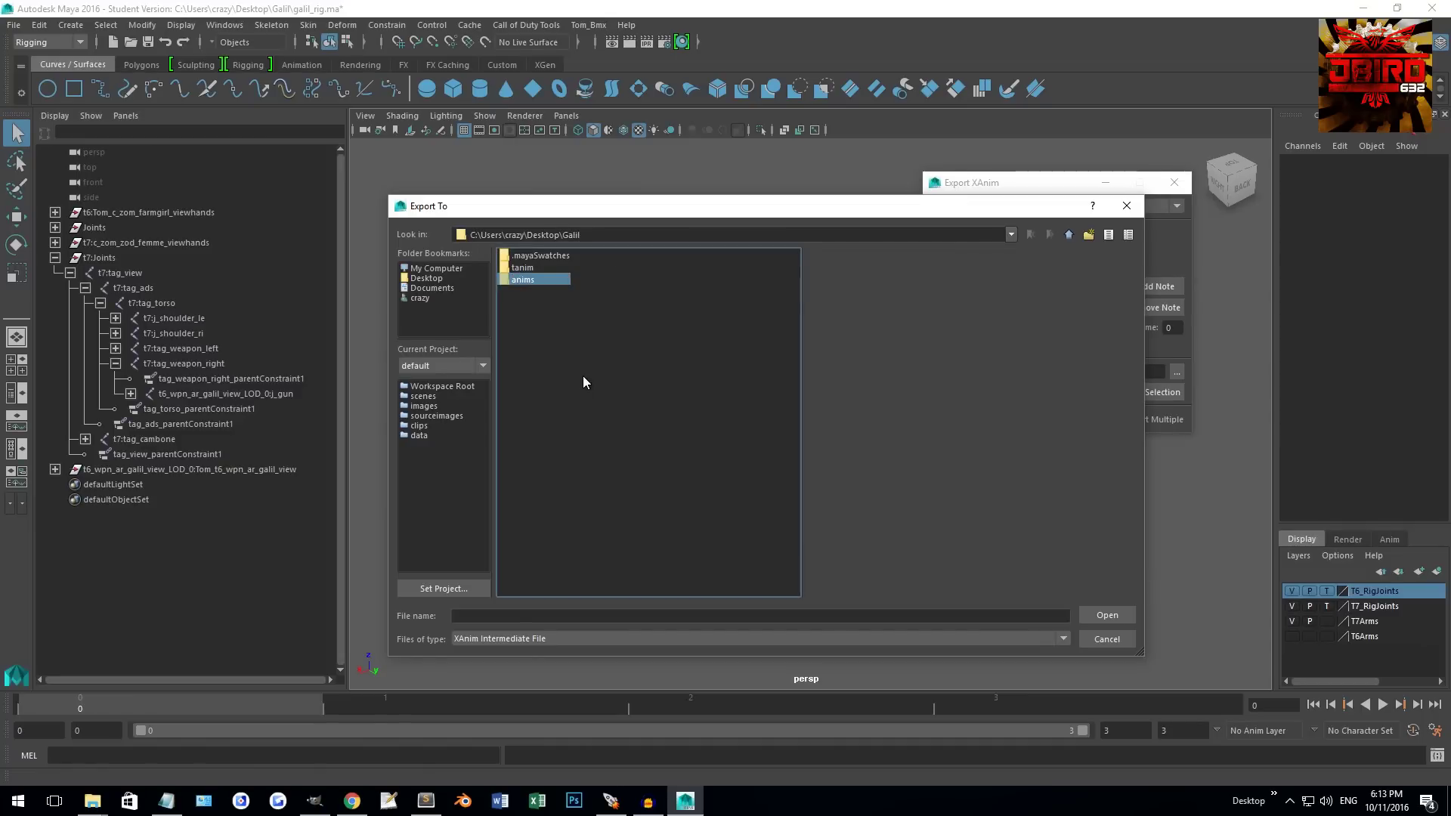
Step: Set the XAnim export path to a file named viewmodel_galil_idle in the anims folder
{"action": "double_click", "coordinate": [547, 278]}
{"action": "left_click", "coordinate": [554, 614]}
{"action": "type", "text": "viewmod"}
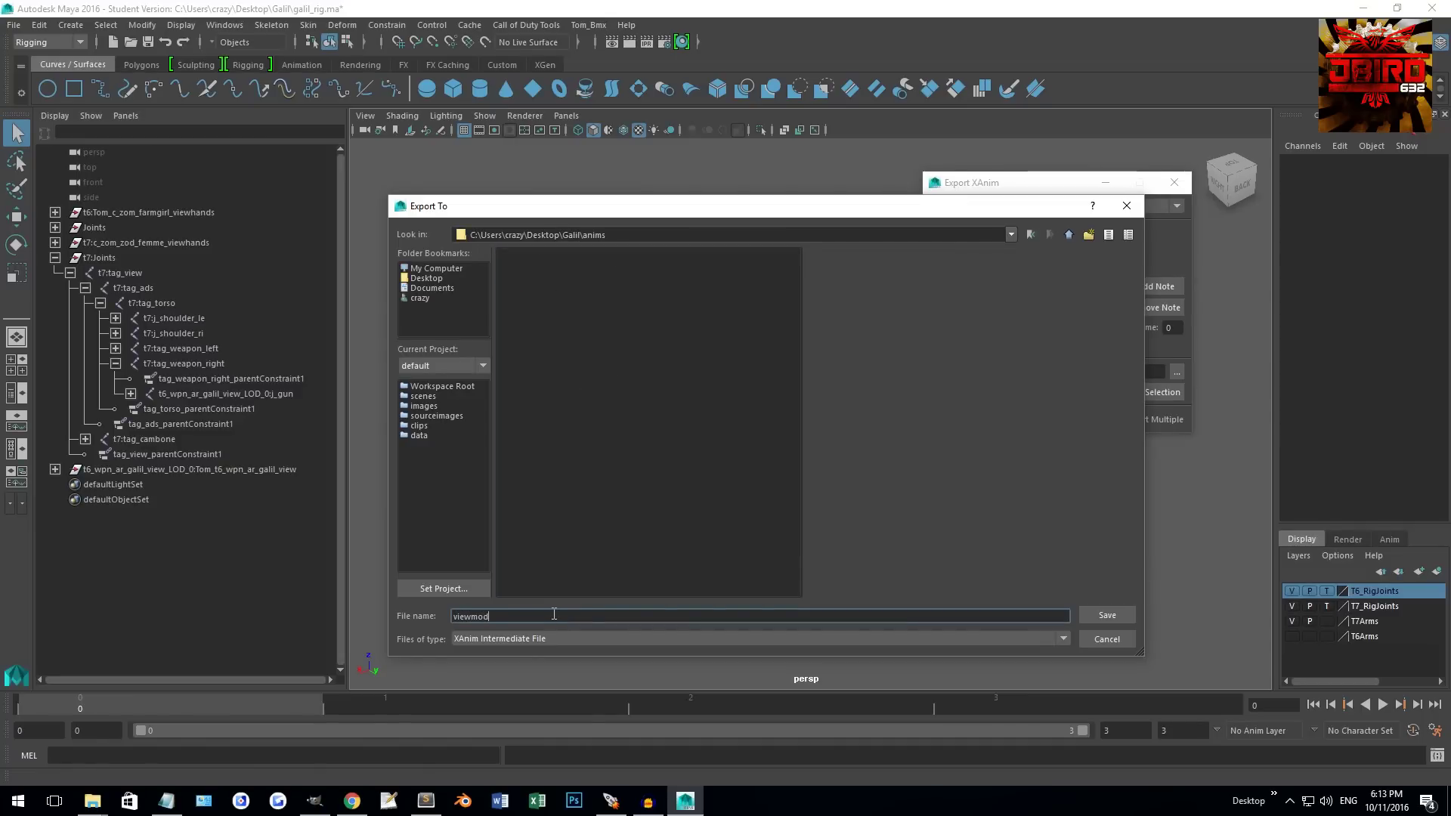
{"action": "type", "text": "el_galil_idle"}
{"action": "key", "text": "Return"}
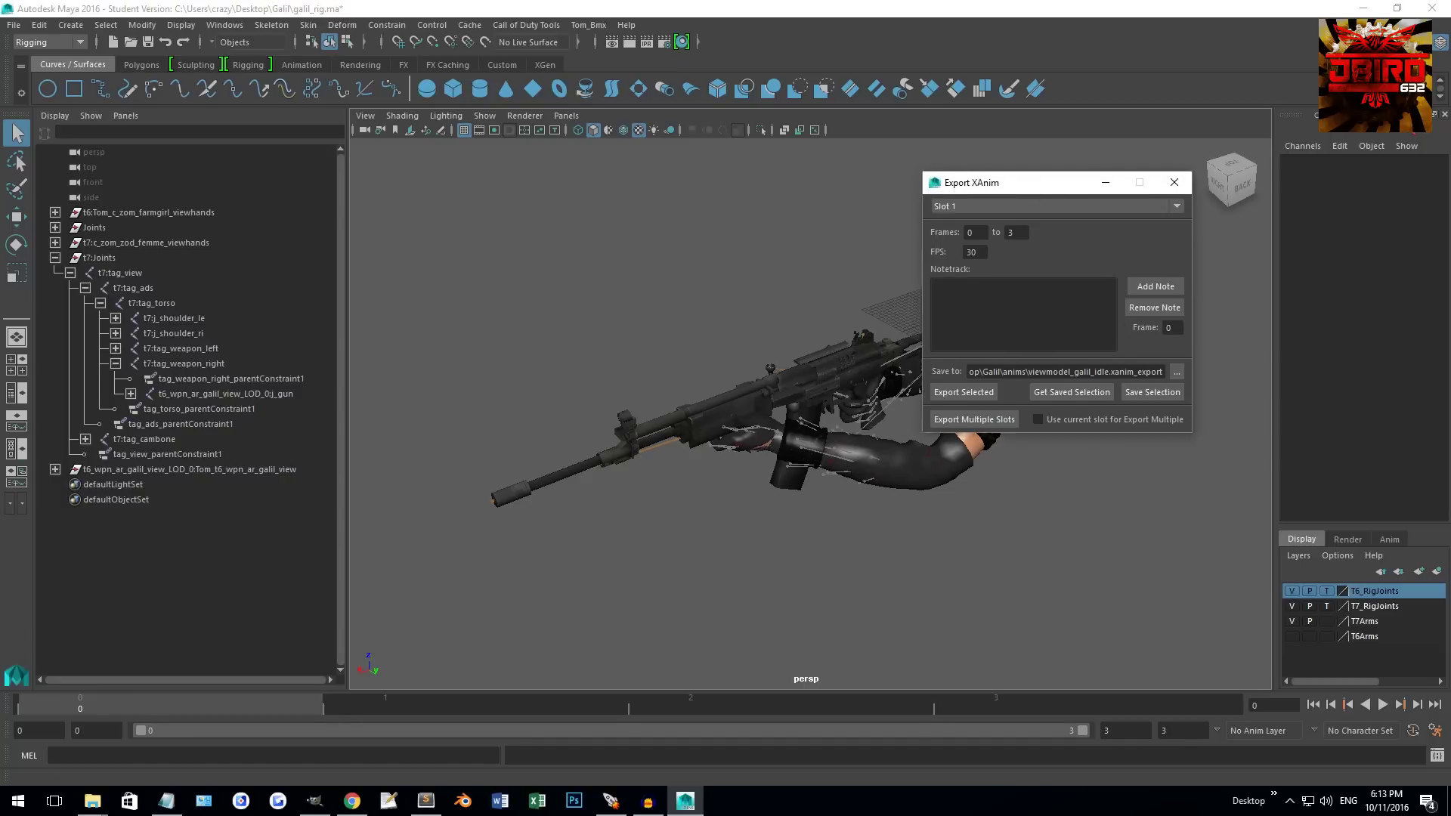
{"action": "left_click_drag", "start_coordinate": [1010, 182], "coordinate": [747, 211]}
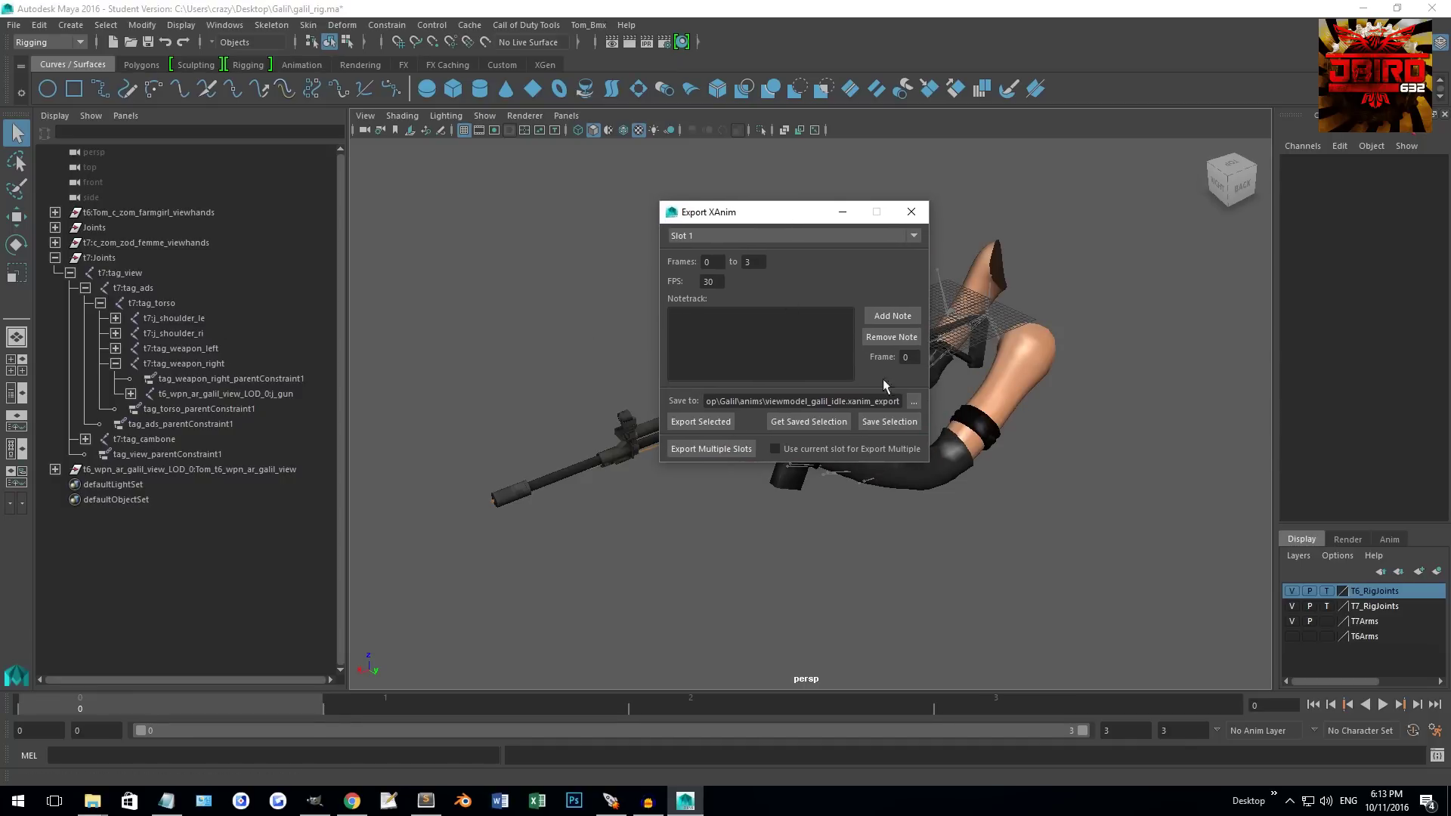
{"action": "left_click", "coordinate": [150, 305]}
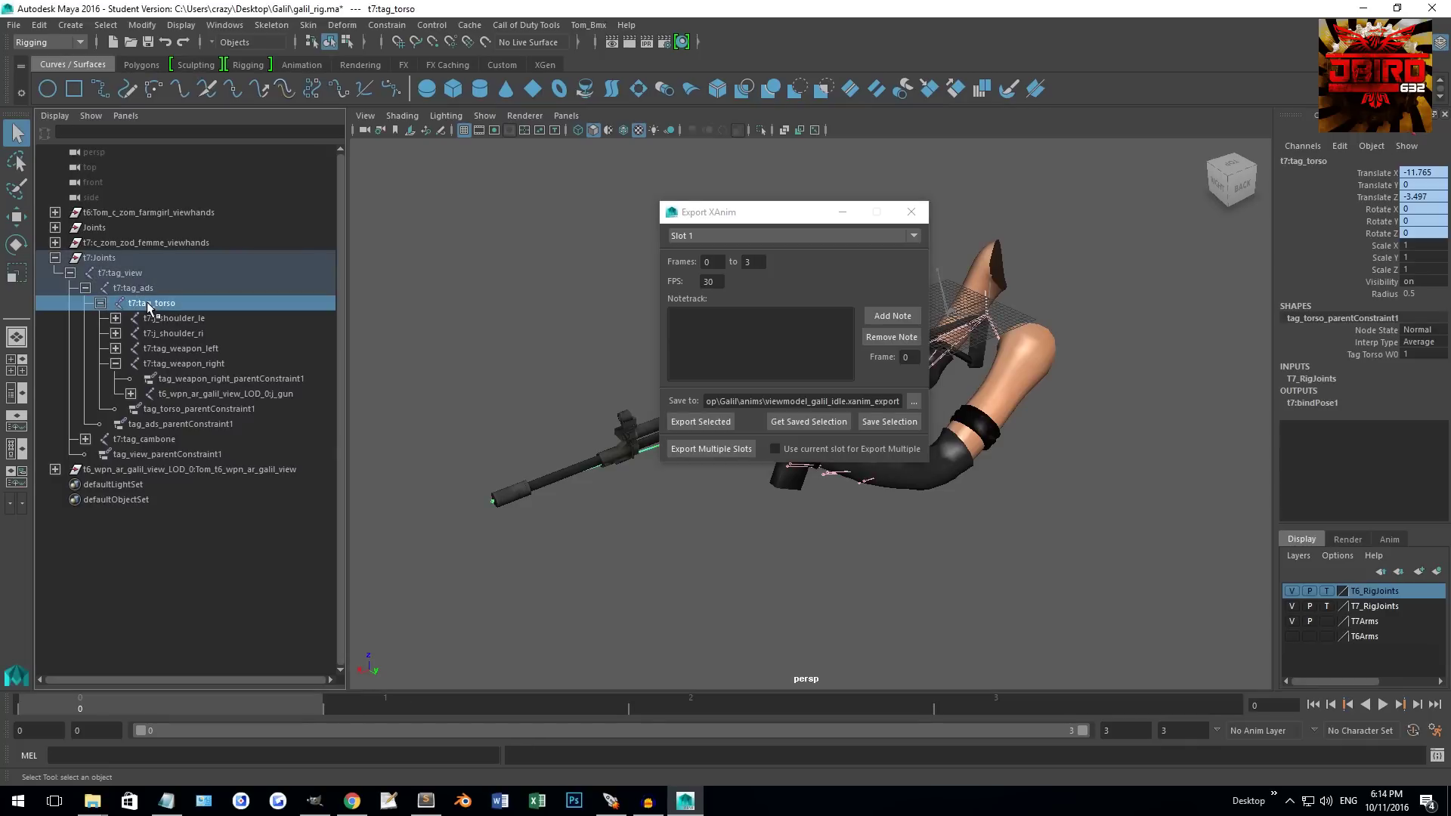
{"action": "left_click", "coordinate": [166, 443], "text": "ctrl"}
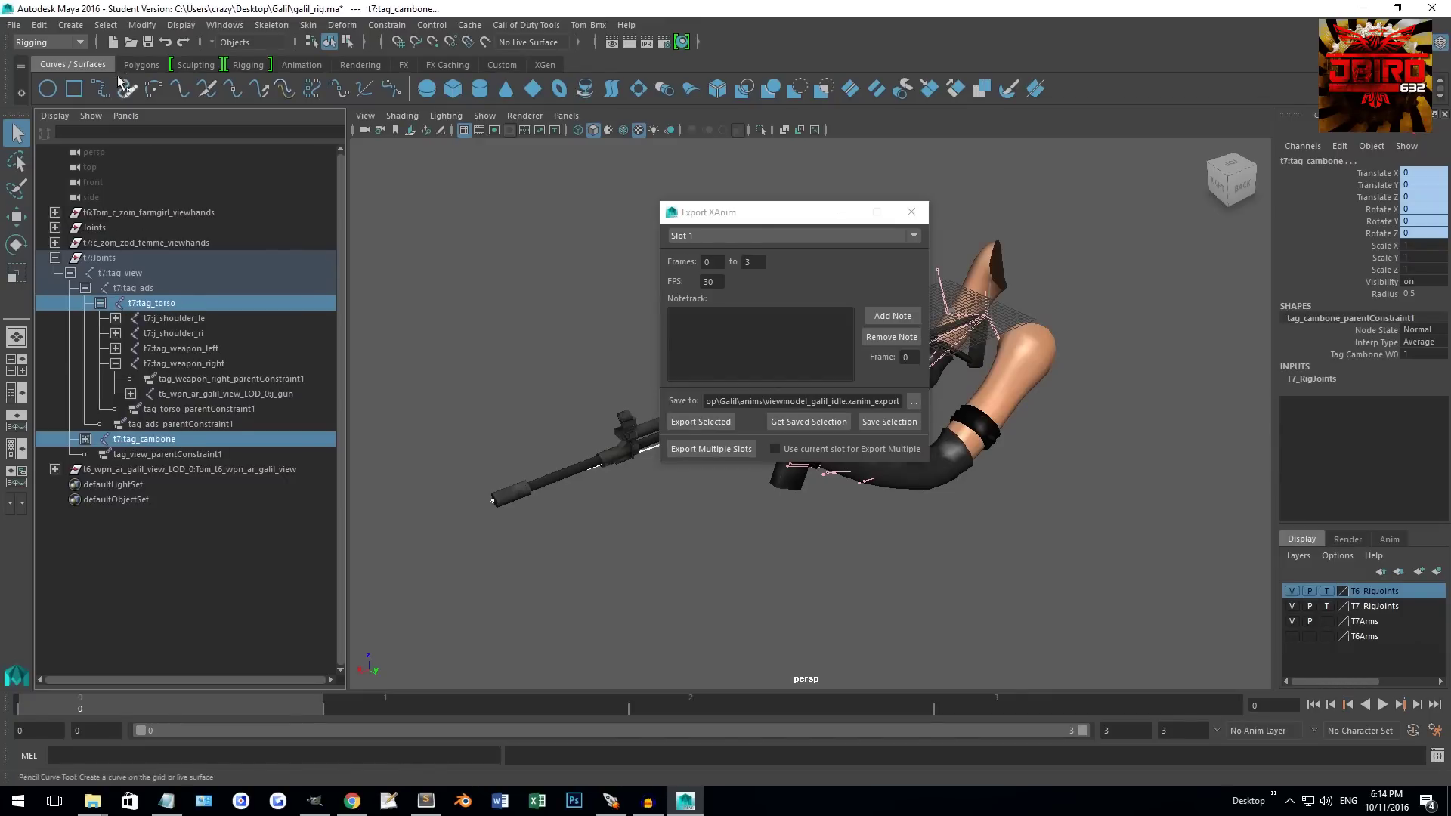
{"action": "left_click", "coordinate": [107, 26]}
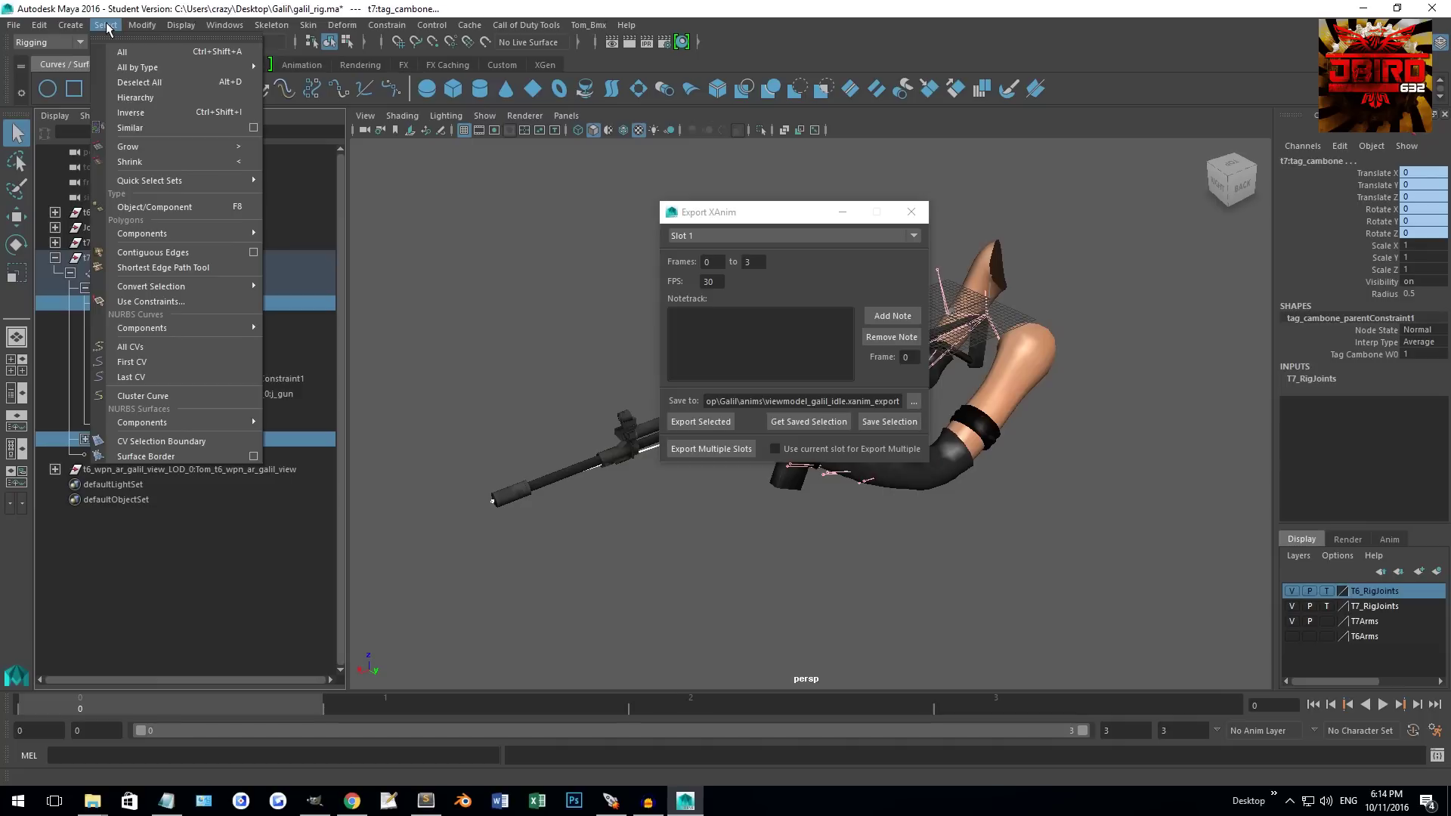
{"action": "left_click", "coordinate": [139, 99]}
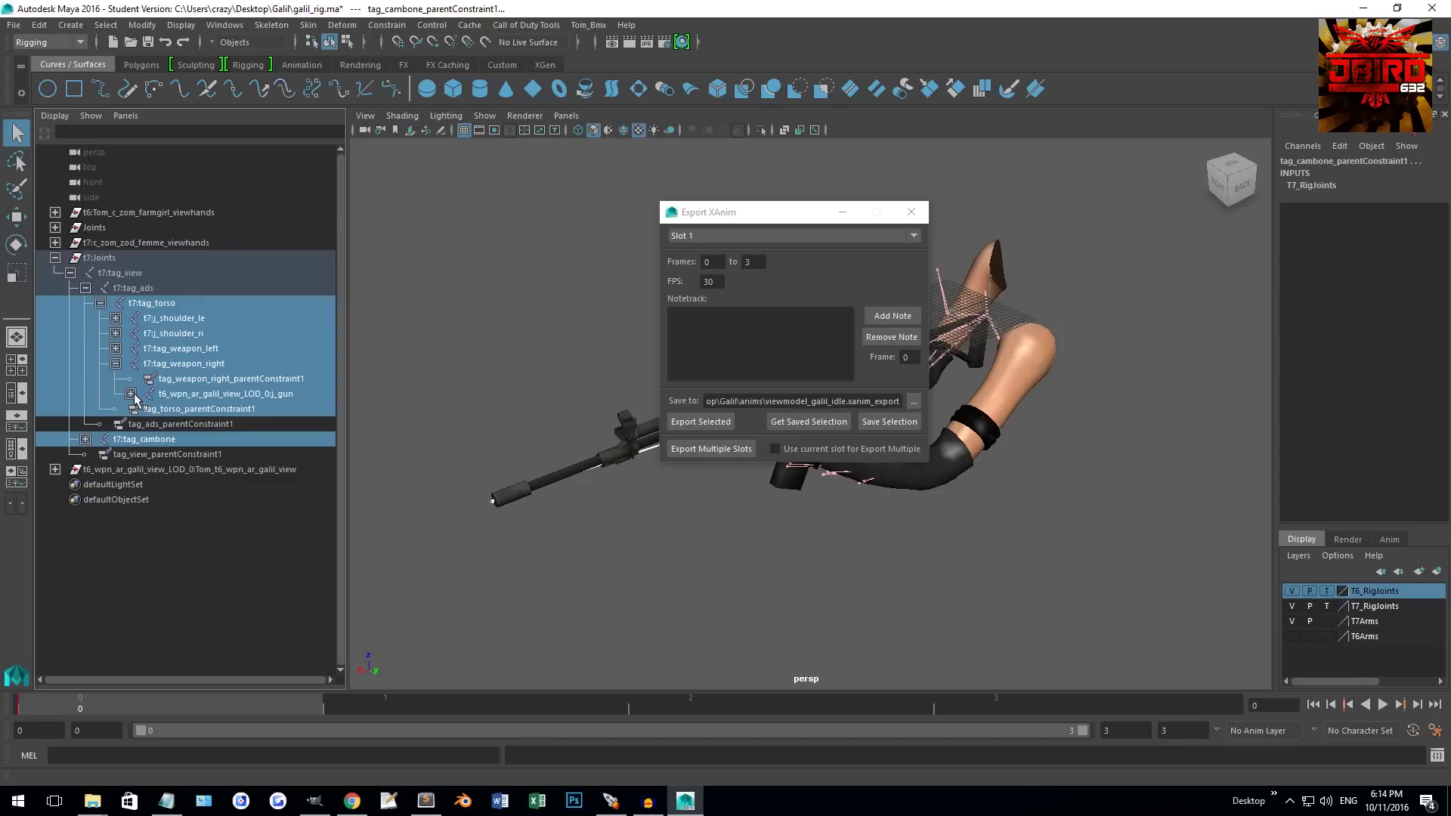
{"action": "left_click", "coordinate": [287, 394]}
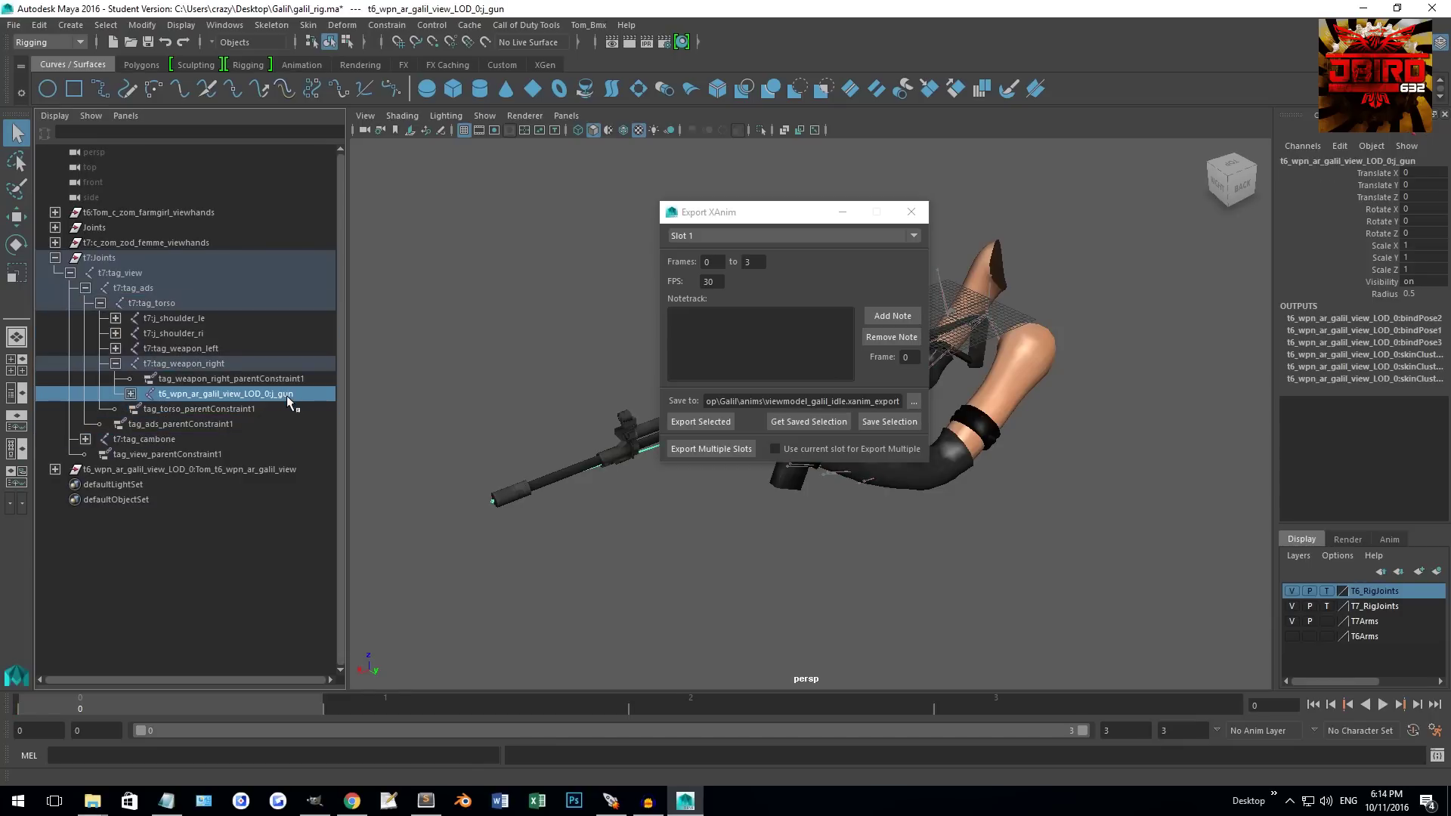
{"action": "double_click", "coordinate": [275, 393]}
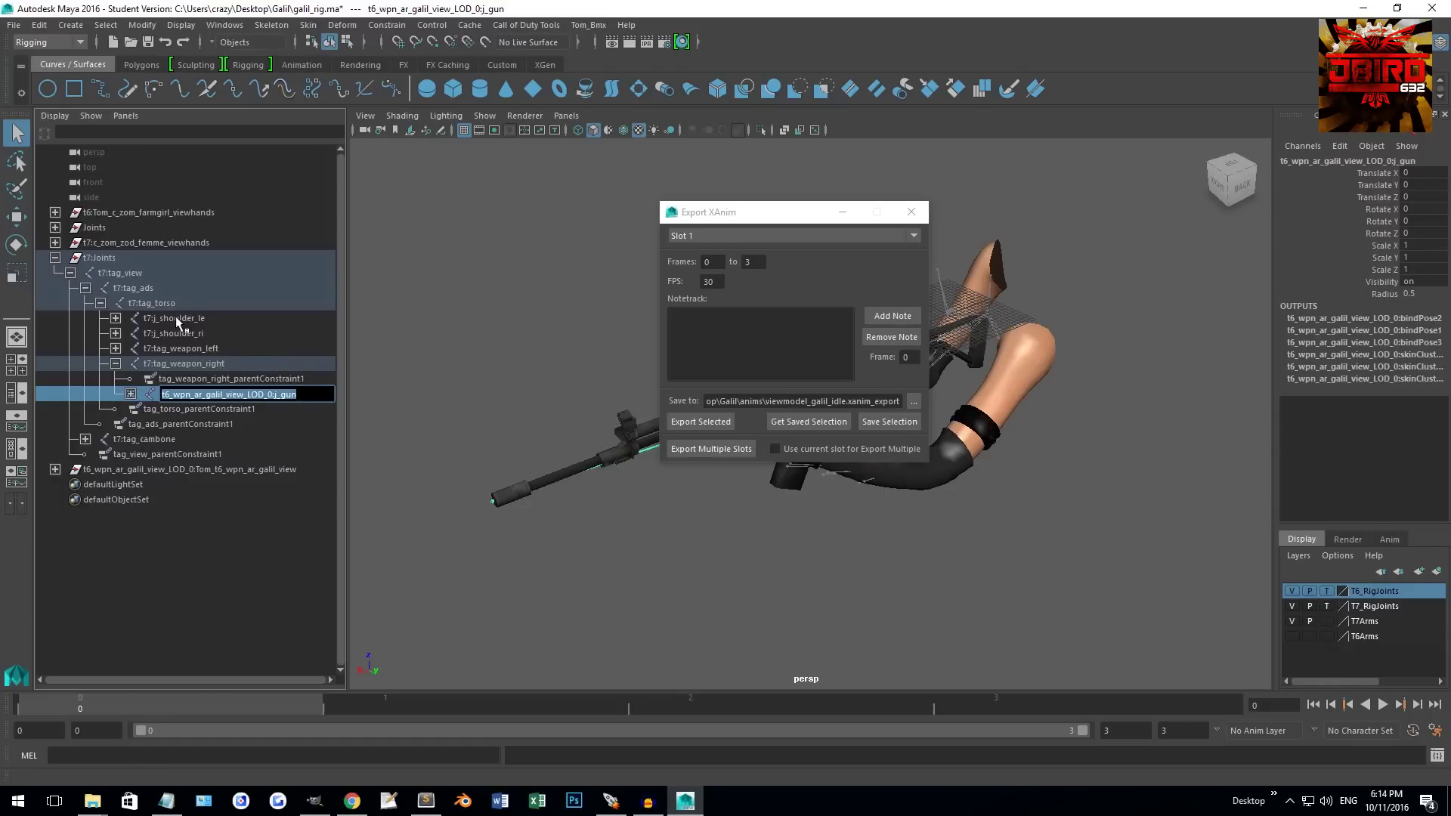
Step: Select the t7:tag_torso and t7:tag_cambone joints together with their entire hierarchies
{"action": "left_click", "coordinate": [127, 302]}
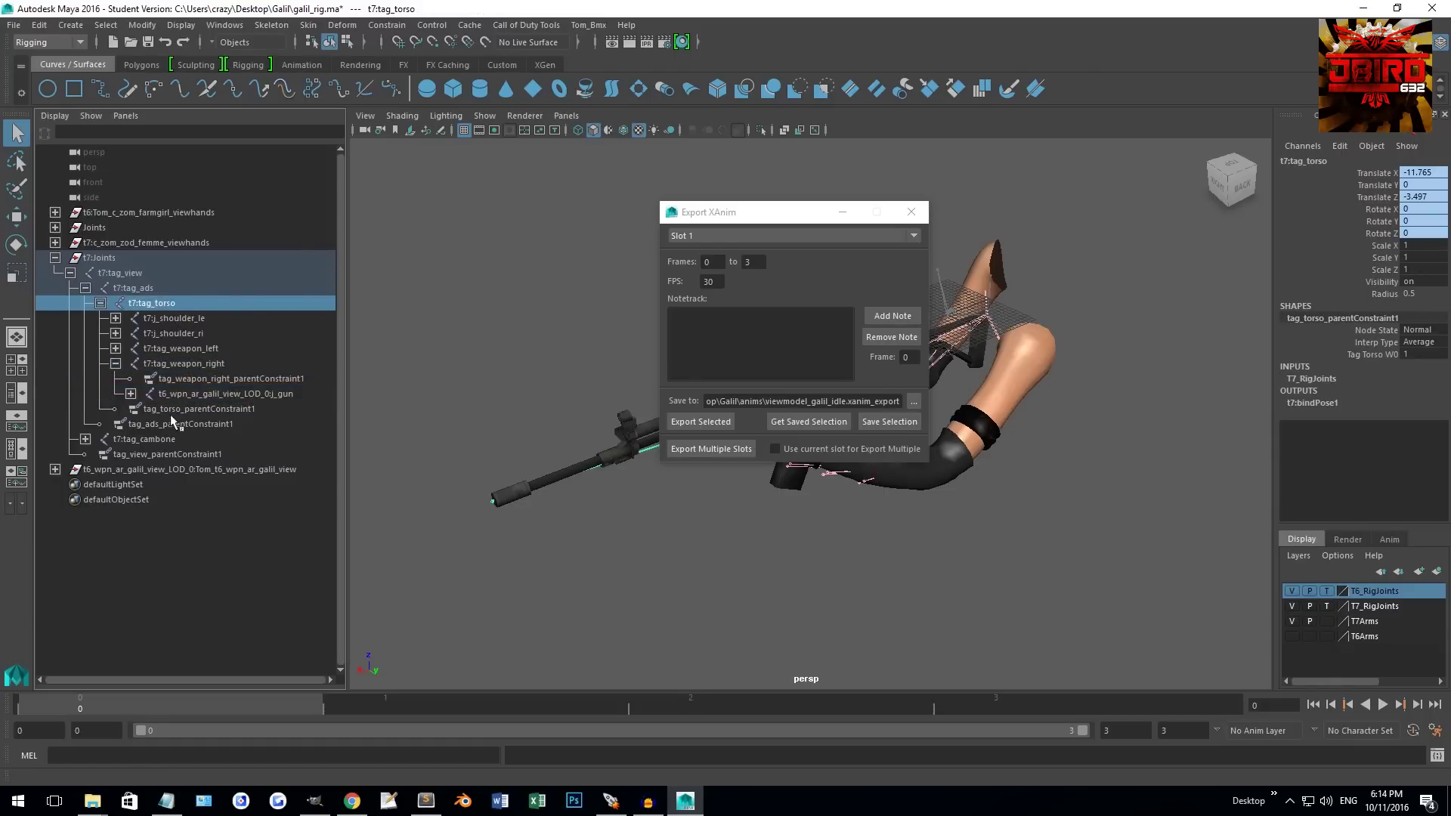
{"action": "left_click", "coordinate": [167, 443]}
{"action": "left_click", "coordinate": [105, 25]}
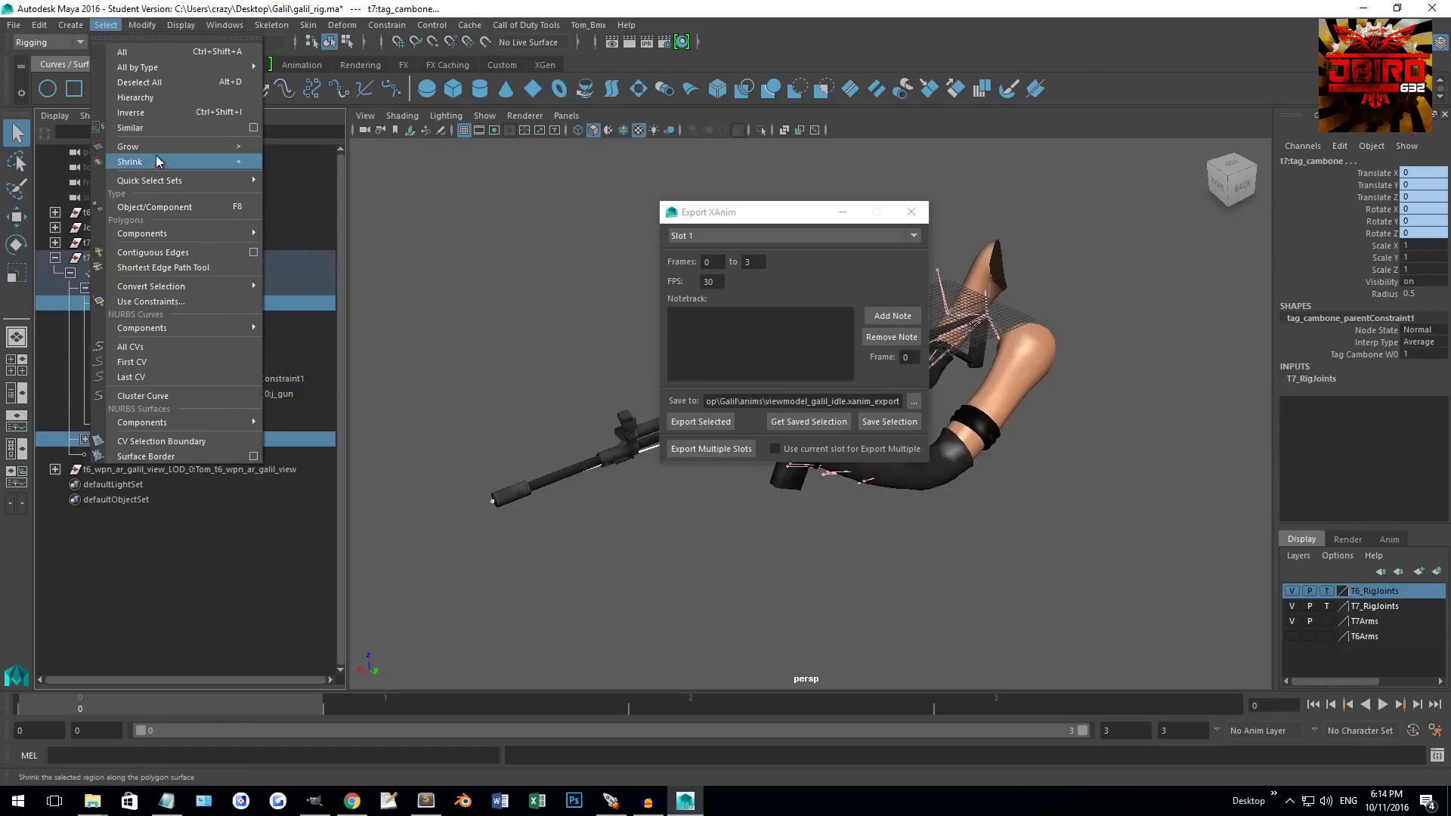
{"action": "left_click", "coordinate": [136, 97]}
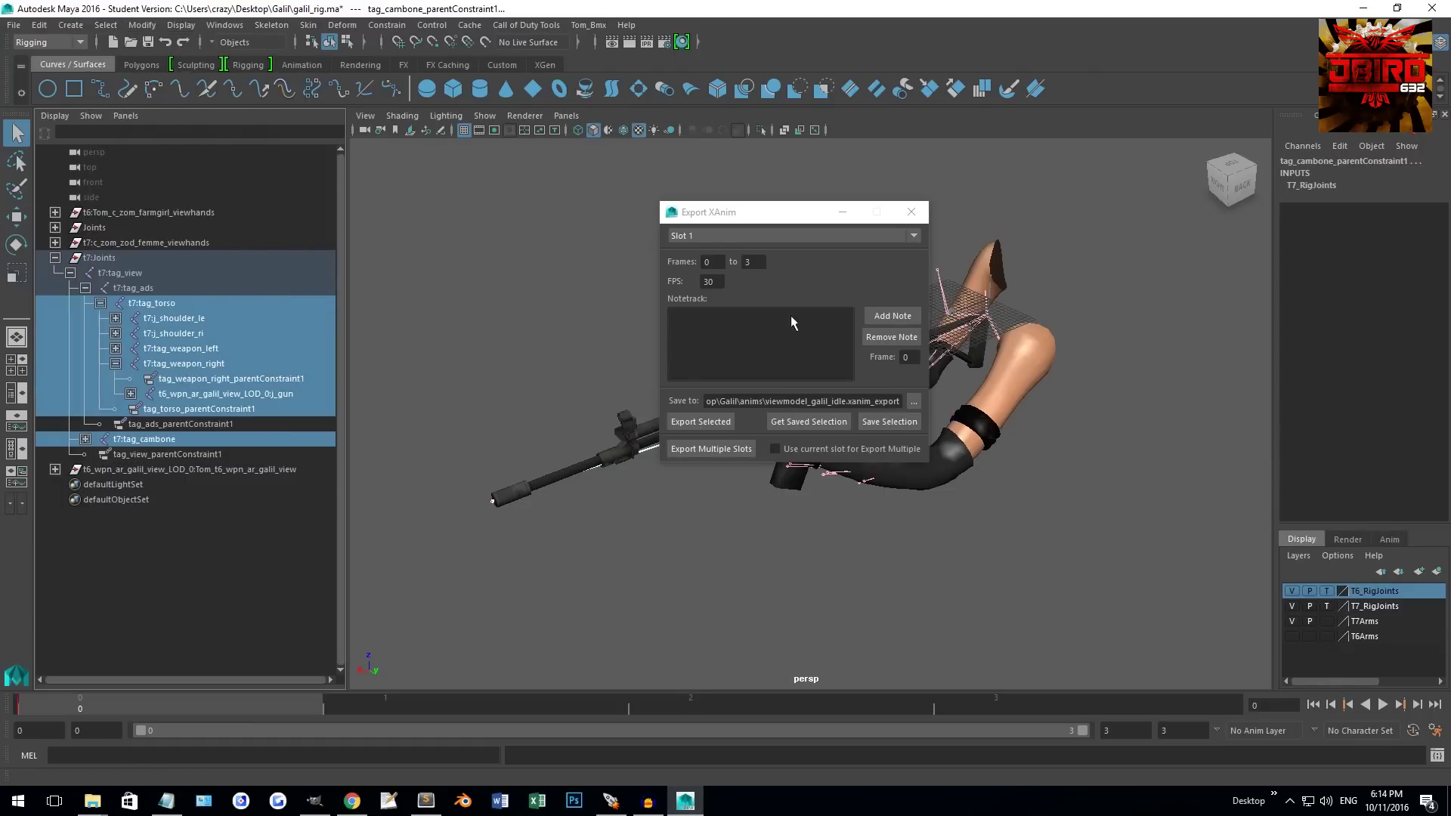
Step: Export the selected joints as the idle XAnim, decline saving the scene changes and close the export window
{"action": "left_click", "coordinate": [709, 424]}
{"action": "left_click", "coordinate": [709, 424]}
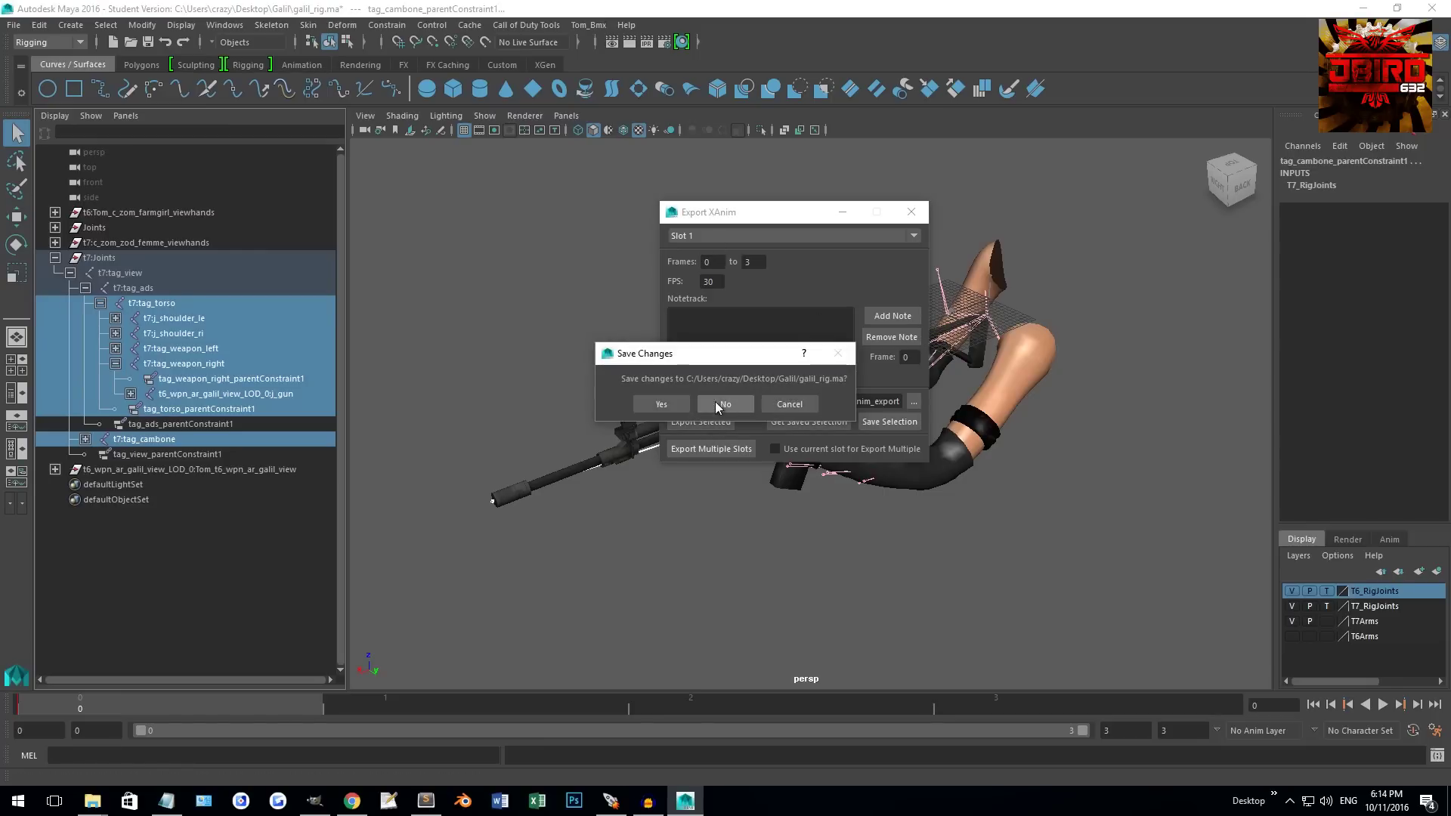
{"action": "left_click", "coordinate": [746, 408]}
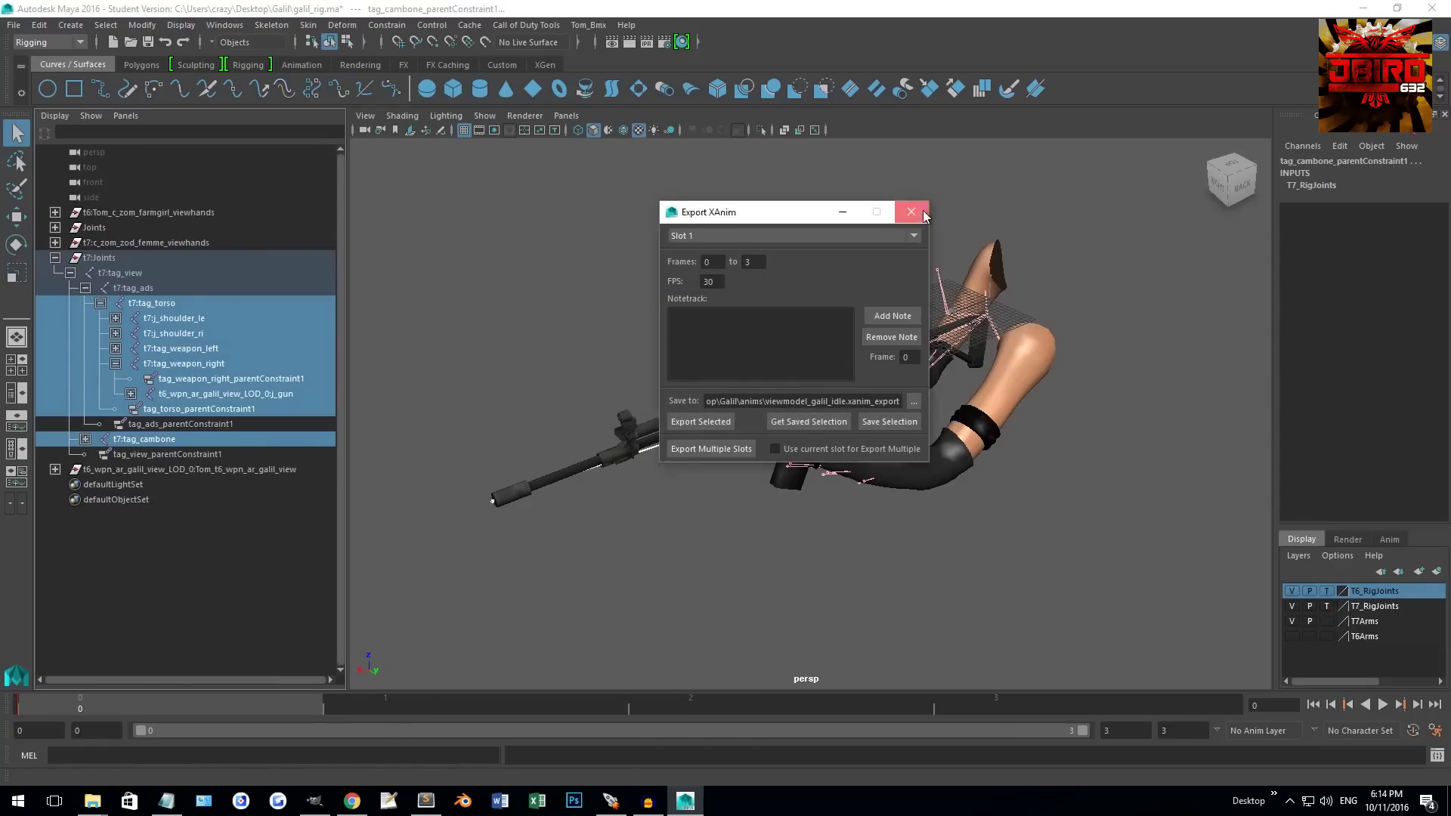
{"action": "left_click", "coordinate": [911, 213]}
Step: Open the Galil anims folder in File Explorer to check the exported XAnim file
{"action": "mouse_move", "coordinate": [94, 805]}
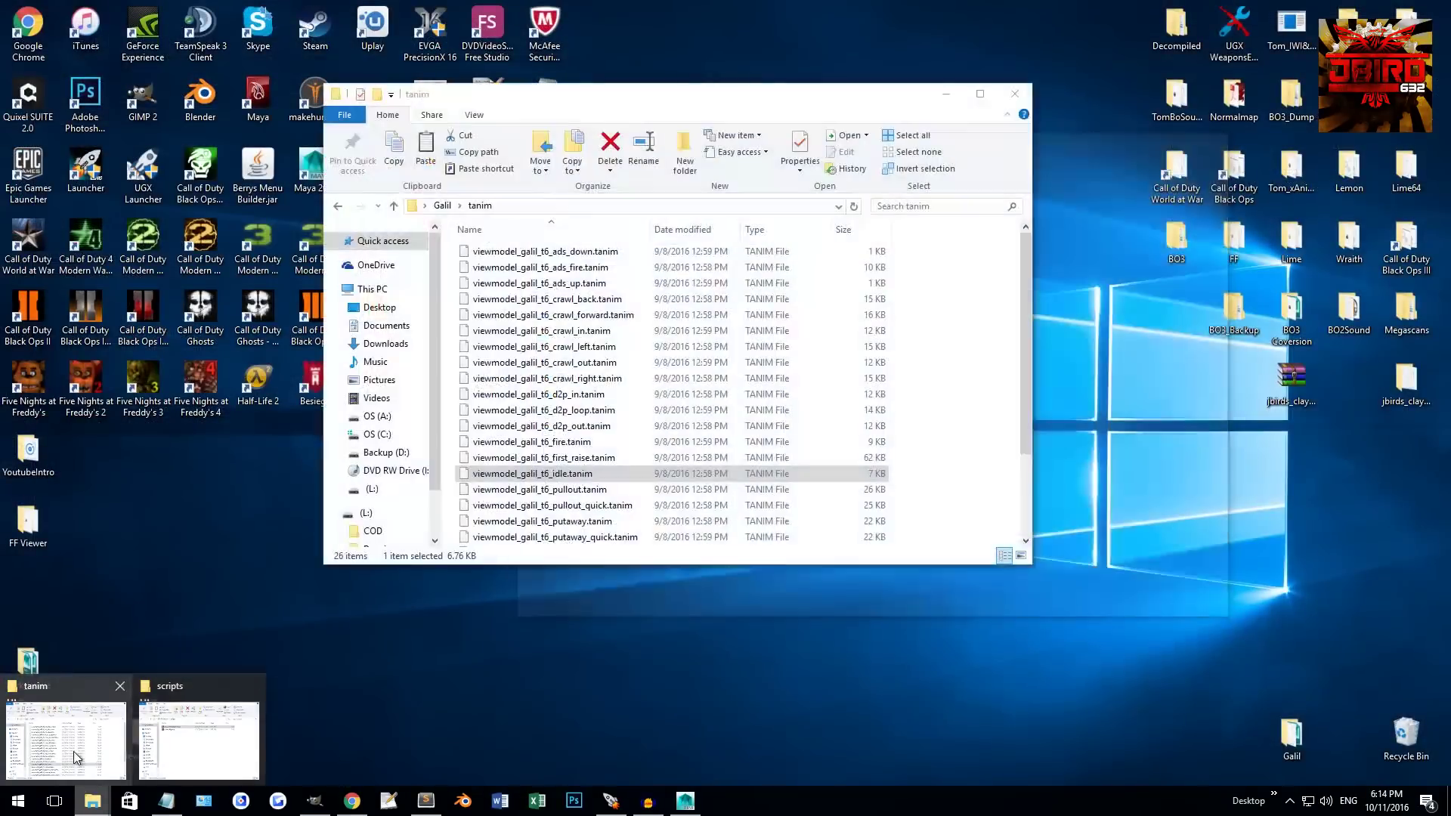
{"action": "left_click", "coordinate": [64, 748]}
{"action": "key", "text": "alt+Up"}
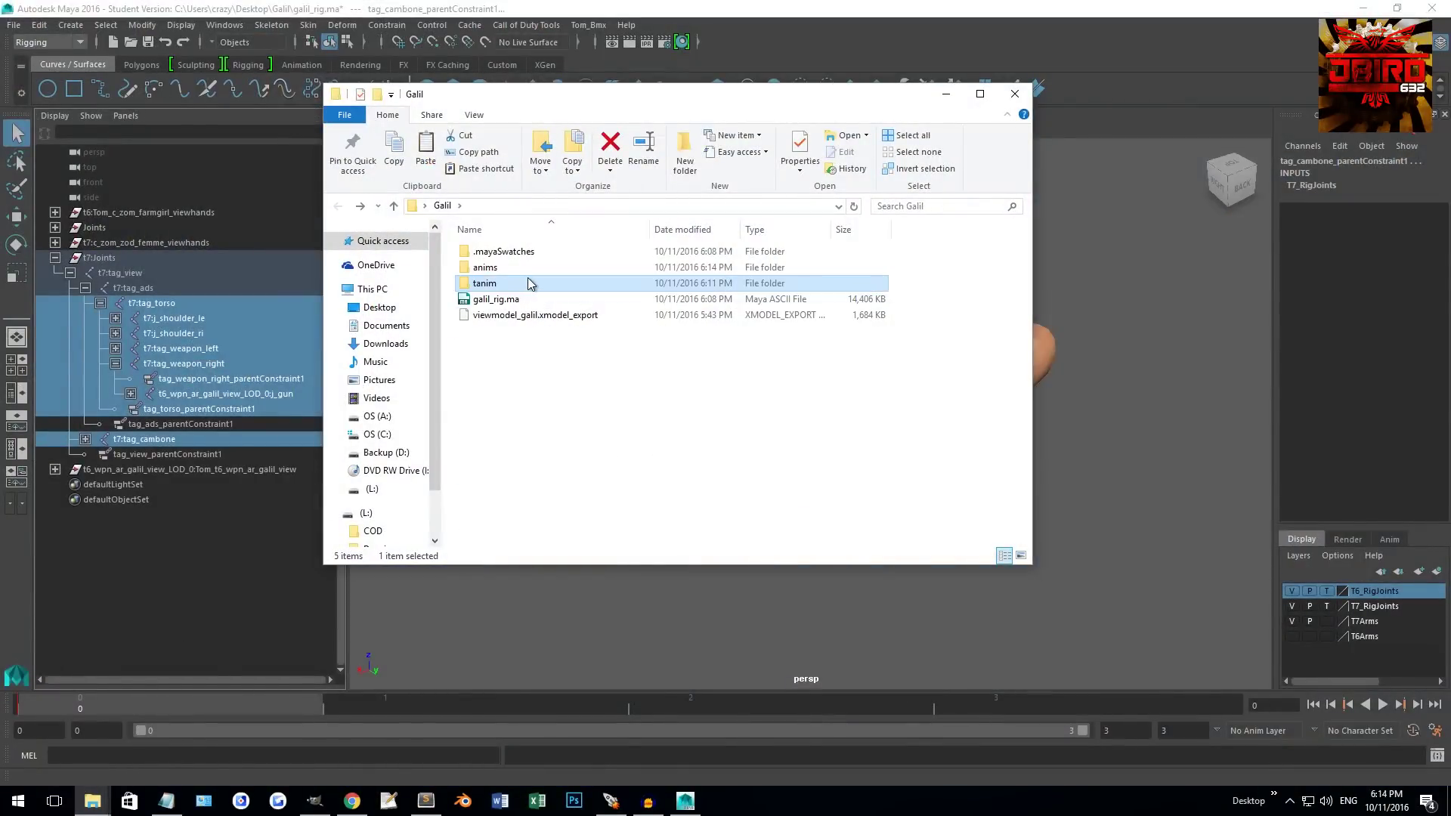
{"action": "double_click", "coordinate": [529, 267]}
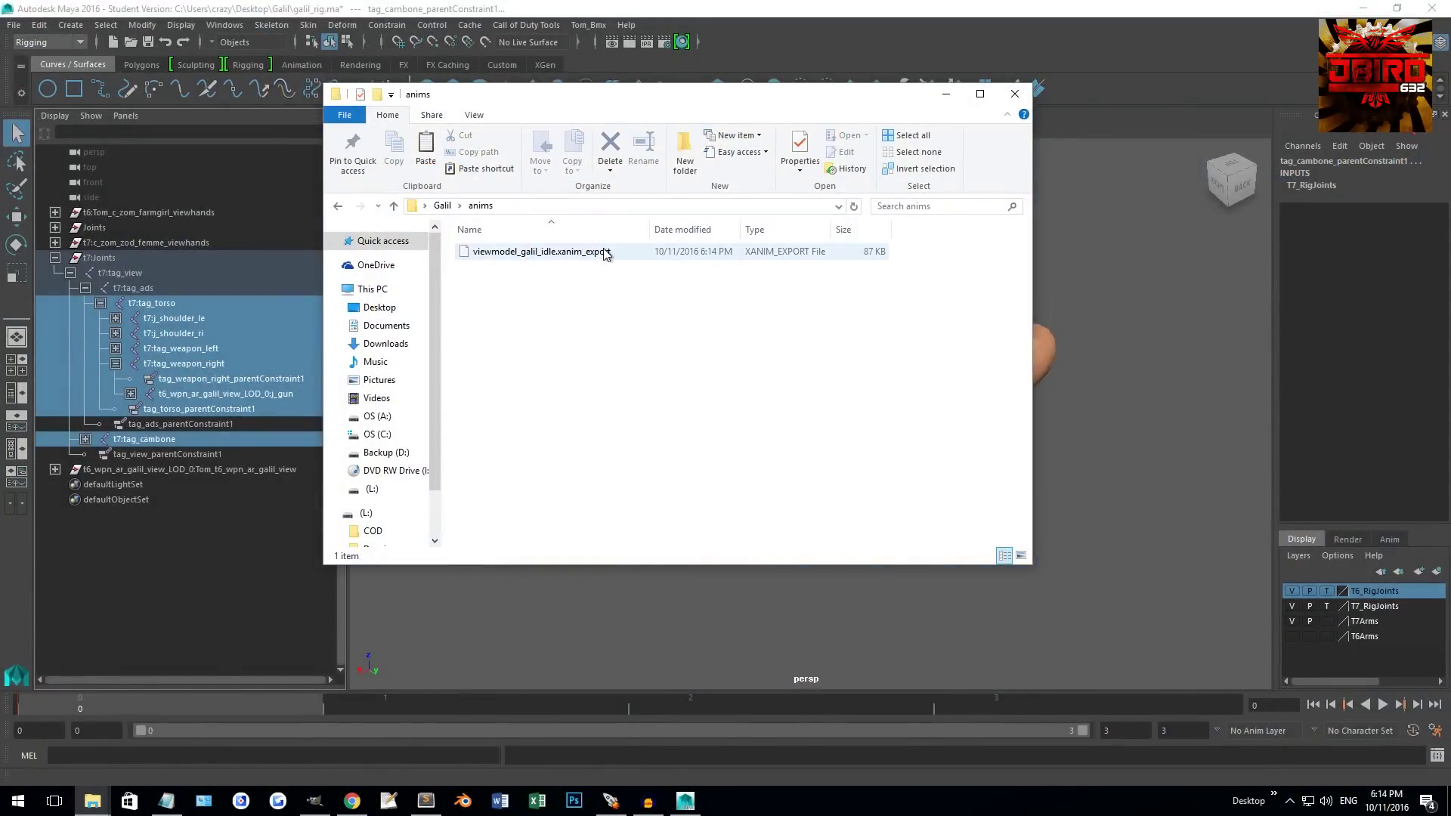
Step: Switch back to Maya and reopen galil_rig.ma from the Galil folder, discarding the scene changes
{"action": "left_click", "coordinate": [841, 33]}
{"action": "left_click", "coordinate": [14, 25]}
{"action": "left_click", "coordinate": [46, 69]}
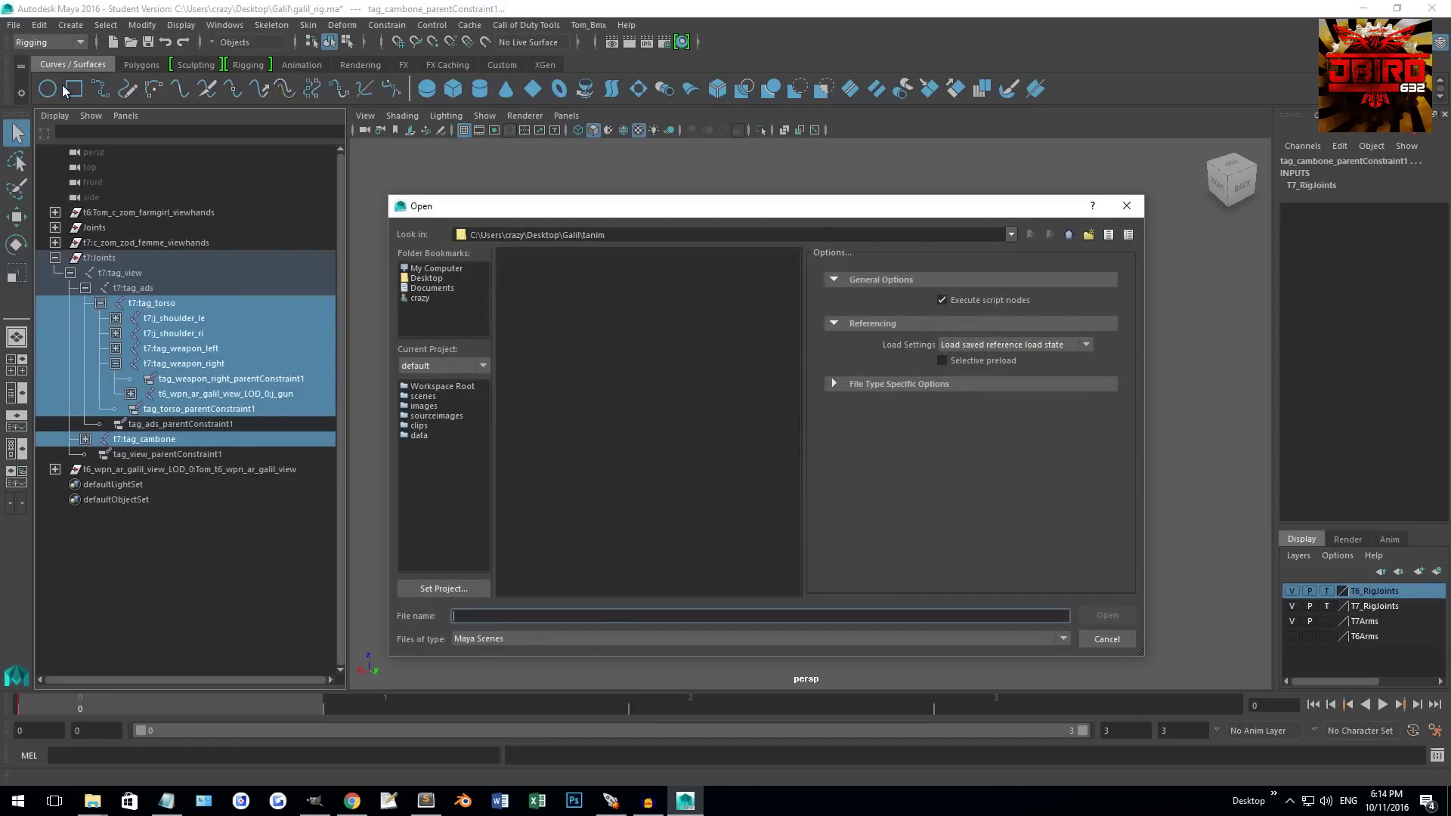
{"action": "left_click", "coordinate": [1068, 235]}
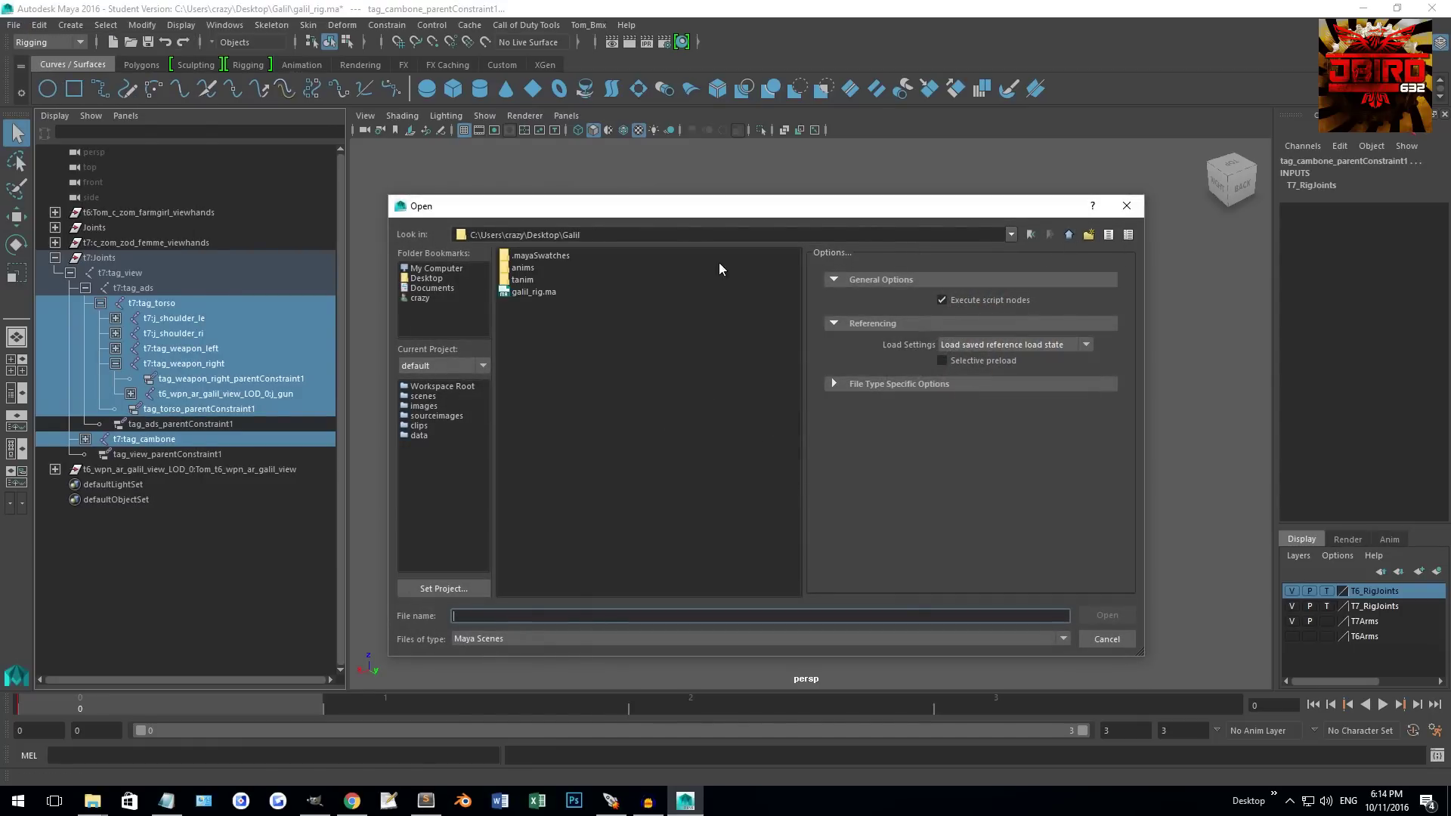
{"action": "left_click", "coordinate": [523, 294]}
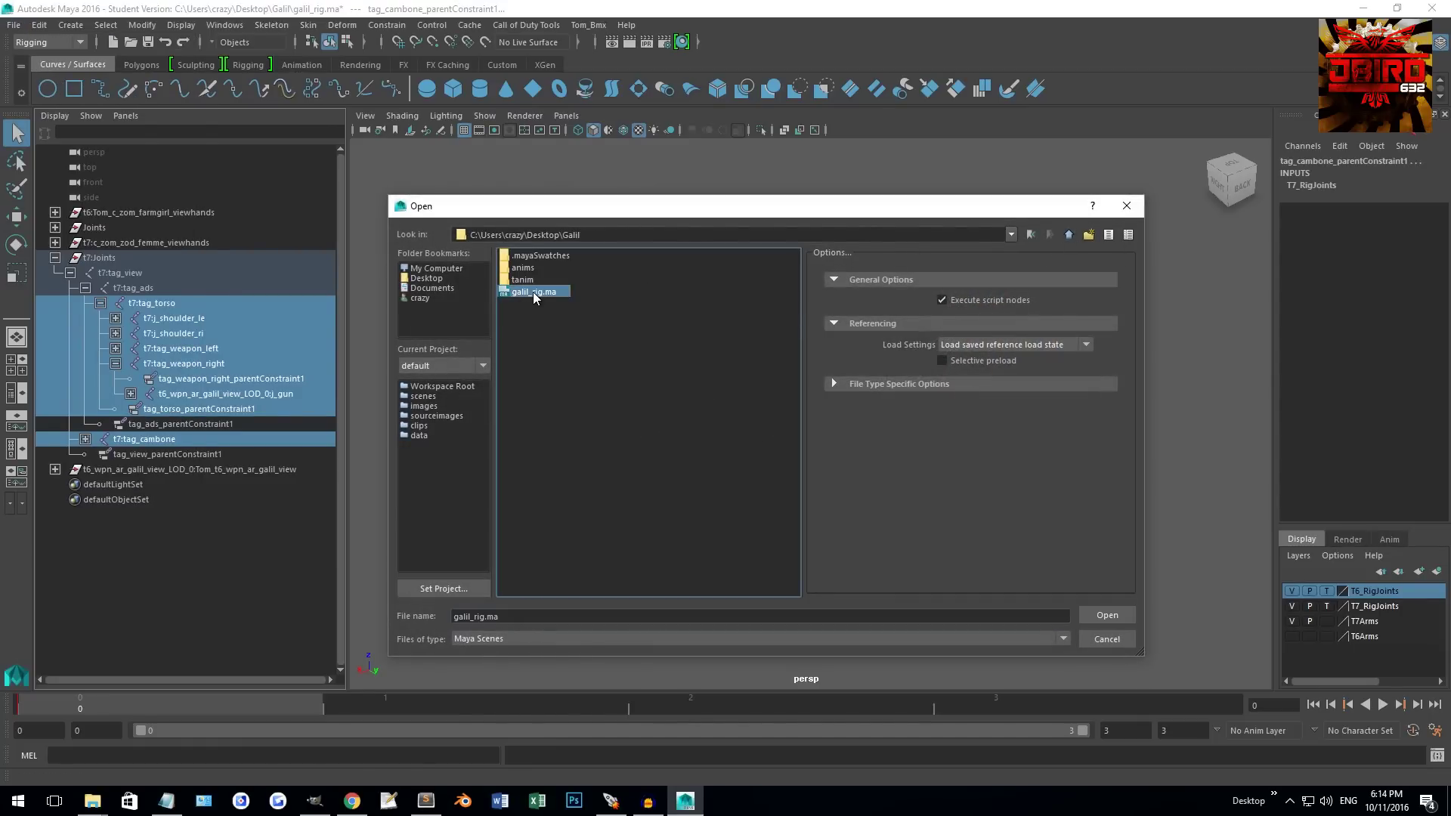
{"action": "double_click", "coordinate": [536, 291]}
{"action": "left_click", "coordinate": [725, 404]}
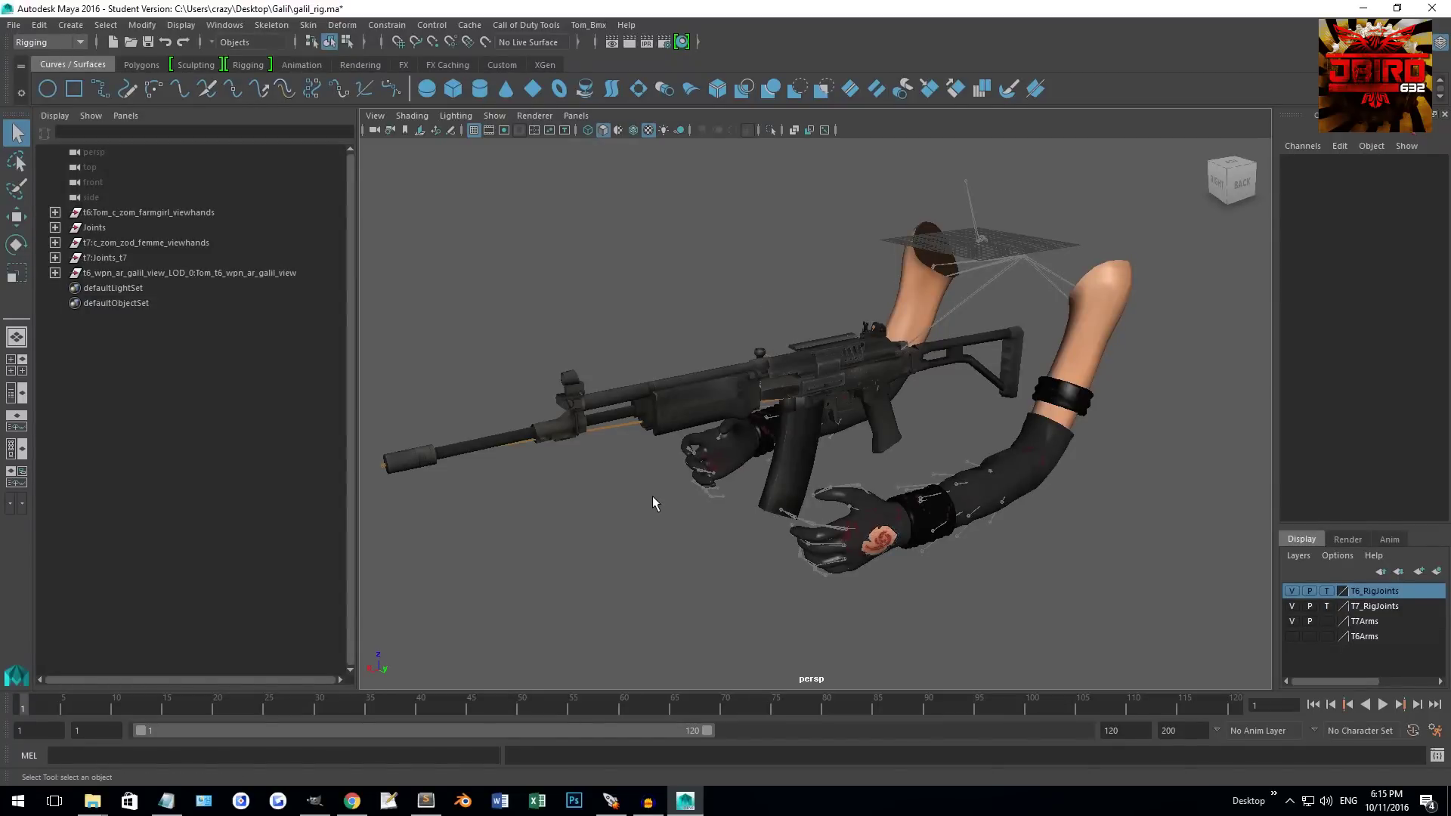
Step: Switch to File Explorer and open the tanim folder inside the Galil folder
{"action": "mouse_move", "coordinate": [92, 801]}
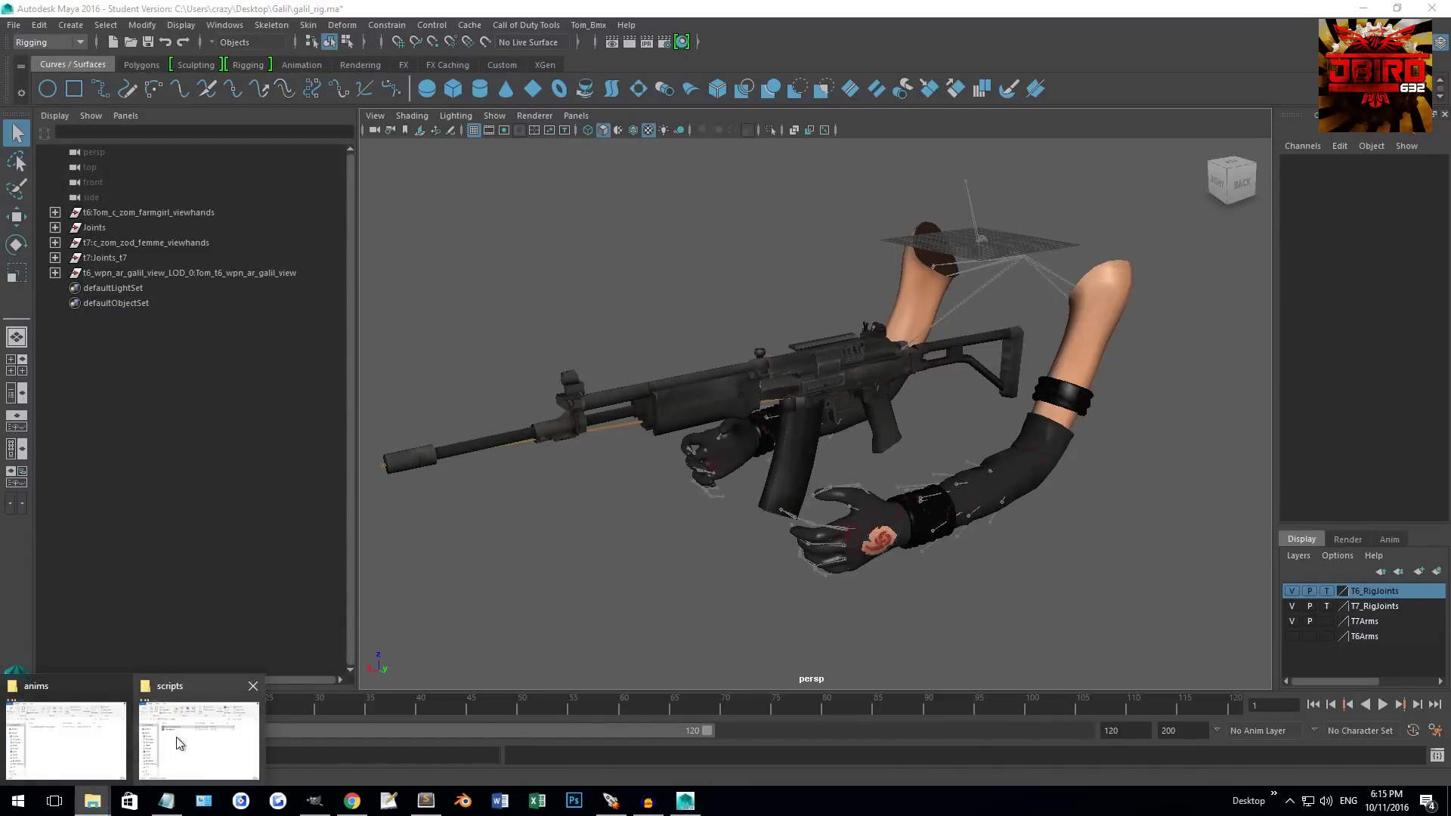
{"action": "left_click", "coordinate": [111, 741]}
{"action": "key", "text": "BackSpace"}
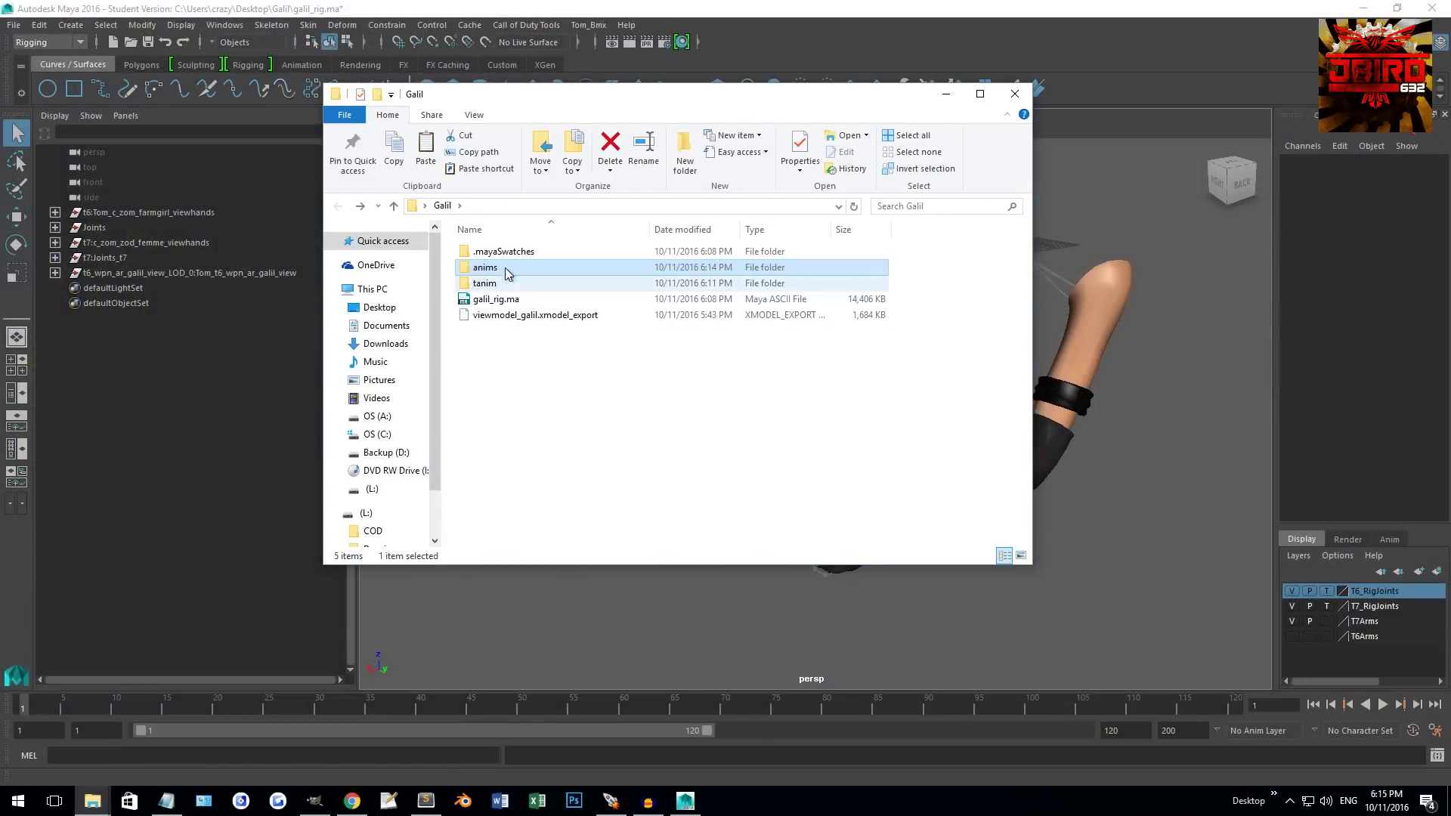
{"action": "double_click", "coordinate": [488, 286]}
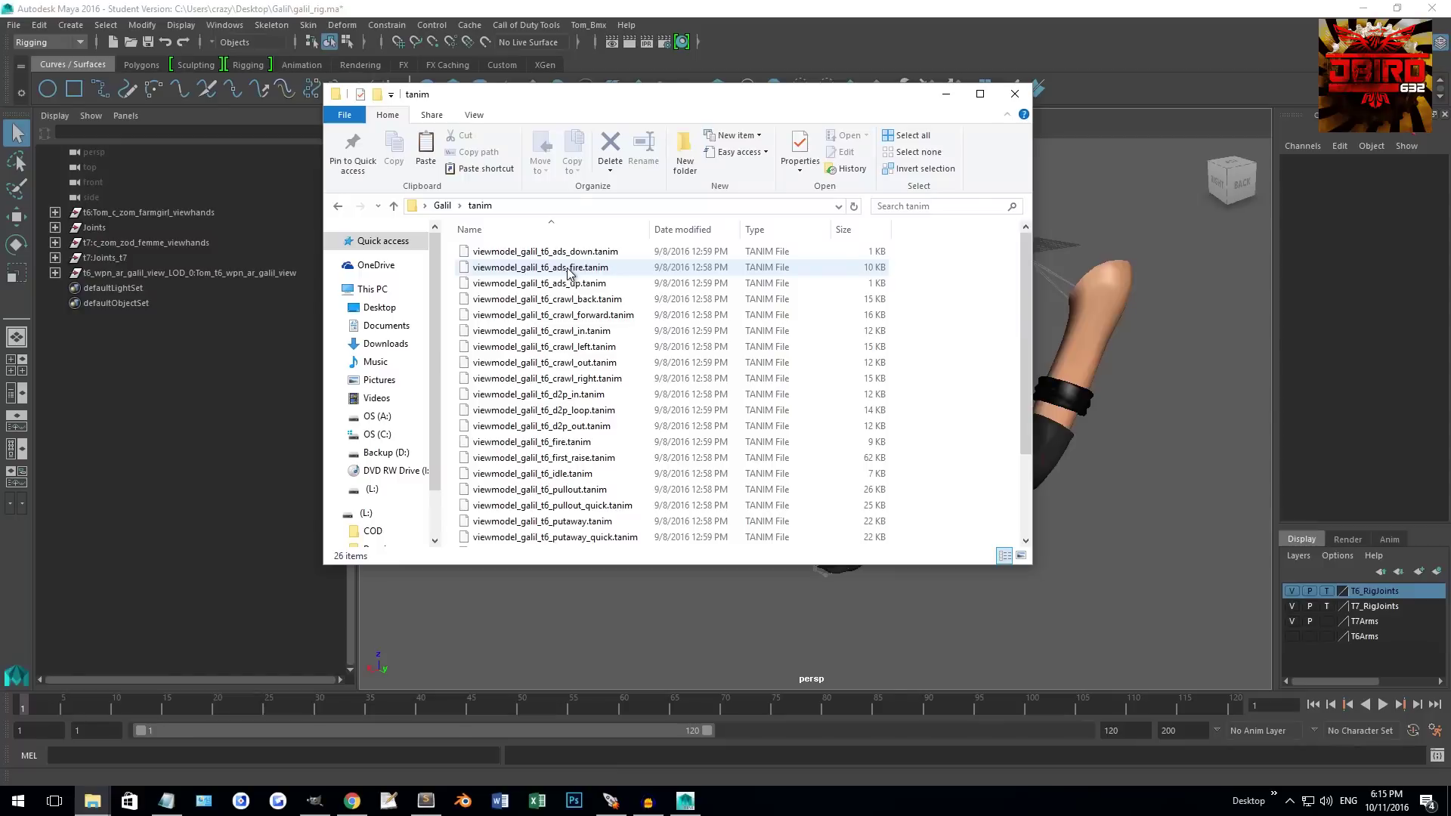
Step: Select every TANIM file in the folder except viewmodel_galil_t6_ads_down and viewmodel_galil_t6_ads_up
{"action": "left_click", "coordinate": [613, 253]}
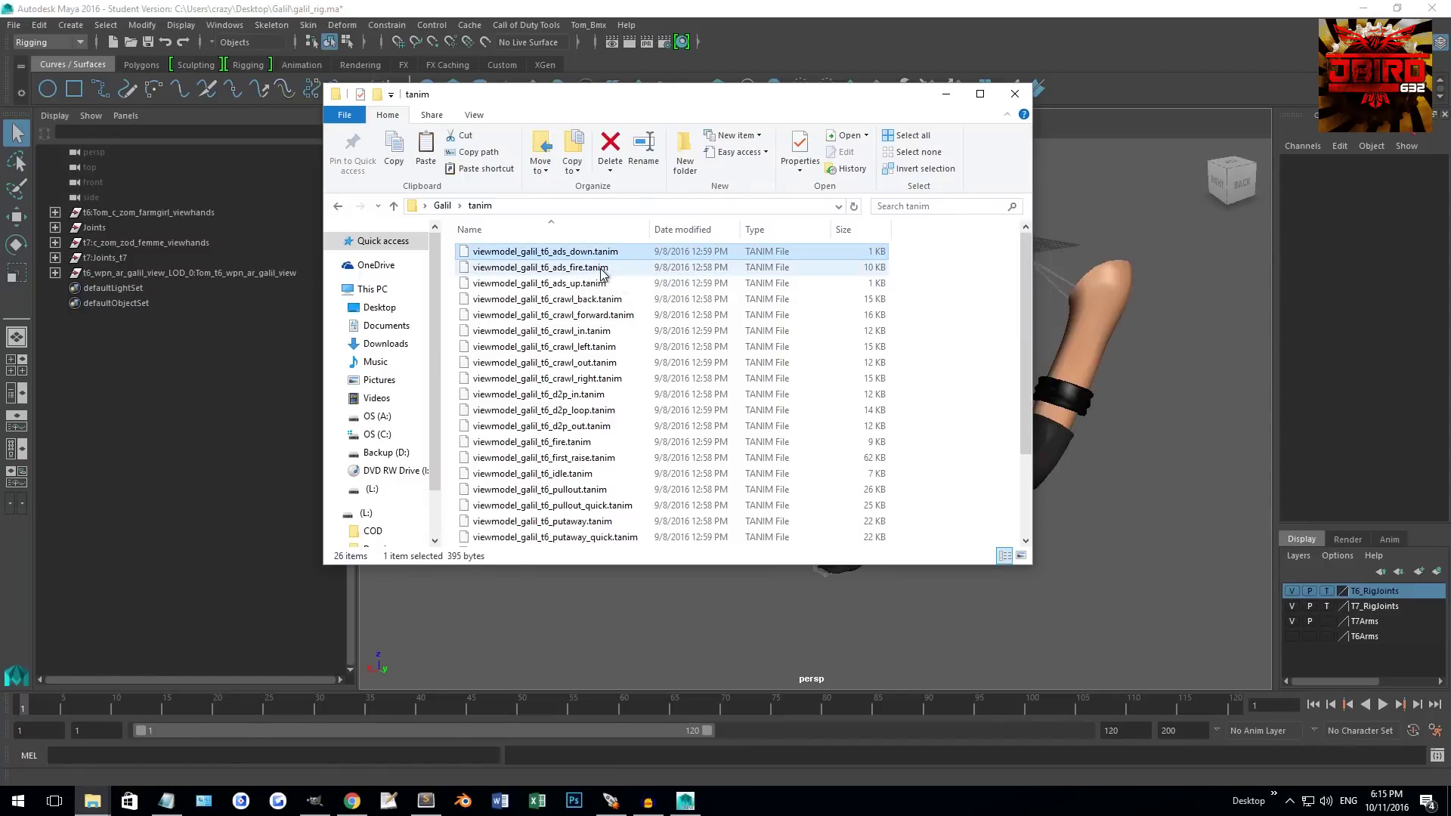
{"action": "left_click", "coordinate": [603, 269]}
{"action": "left_click", "coordinate": [574, 299], "text": "ctrl"}
{"action": "left_click", "coordinate": [597, 315], "text": "ctrl"}
{"action": "left_click", "coordinate": [593, 331], "text": "ctrl"}
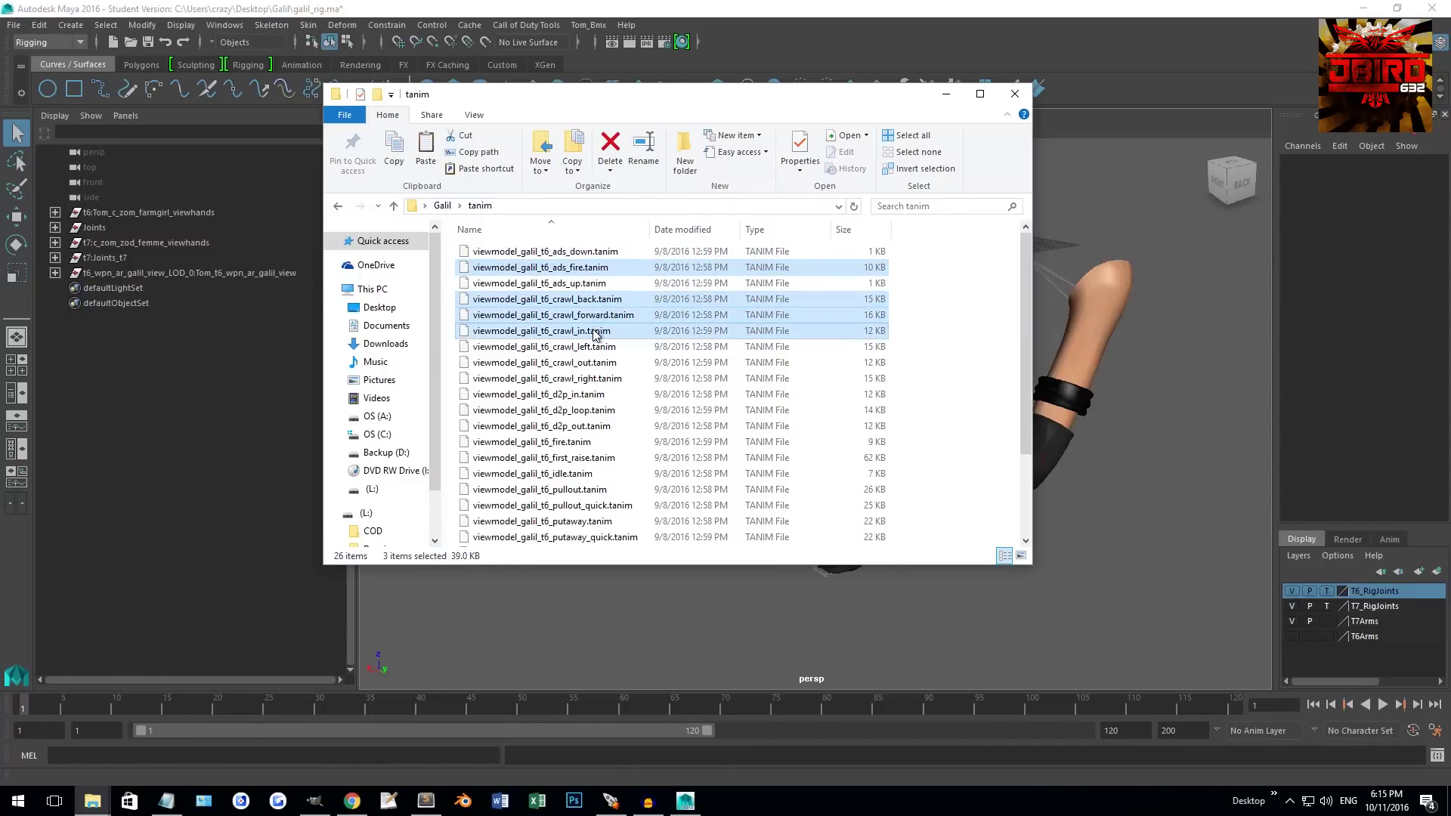
{"action": "left_click", "coordinate": [589, 346], "text": "ctrl"}
{"action": "left_click", "coordinate": [587, 365], "text": "ctrl"}
{"action": "left_click", "coordinate": [590, 379], "text": "ctrl"}
{"action": "scroll", "coordinate": [947, 387], "scroll_direction": "down", "scroll_amount": 1}
{"action": "left_click_drag", "start_coordinate": [970, 345], "coordinate": [673, 570], "text": "ctrl"}
{"action": "scroll", "coordinate": [624, 390], "scroll_direction": "up", "scroll_amount": 3}
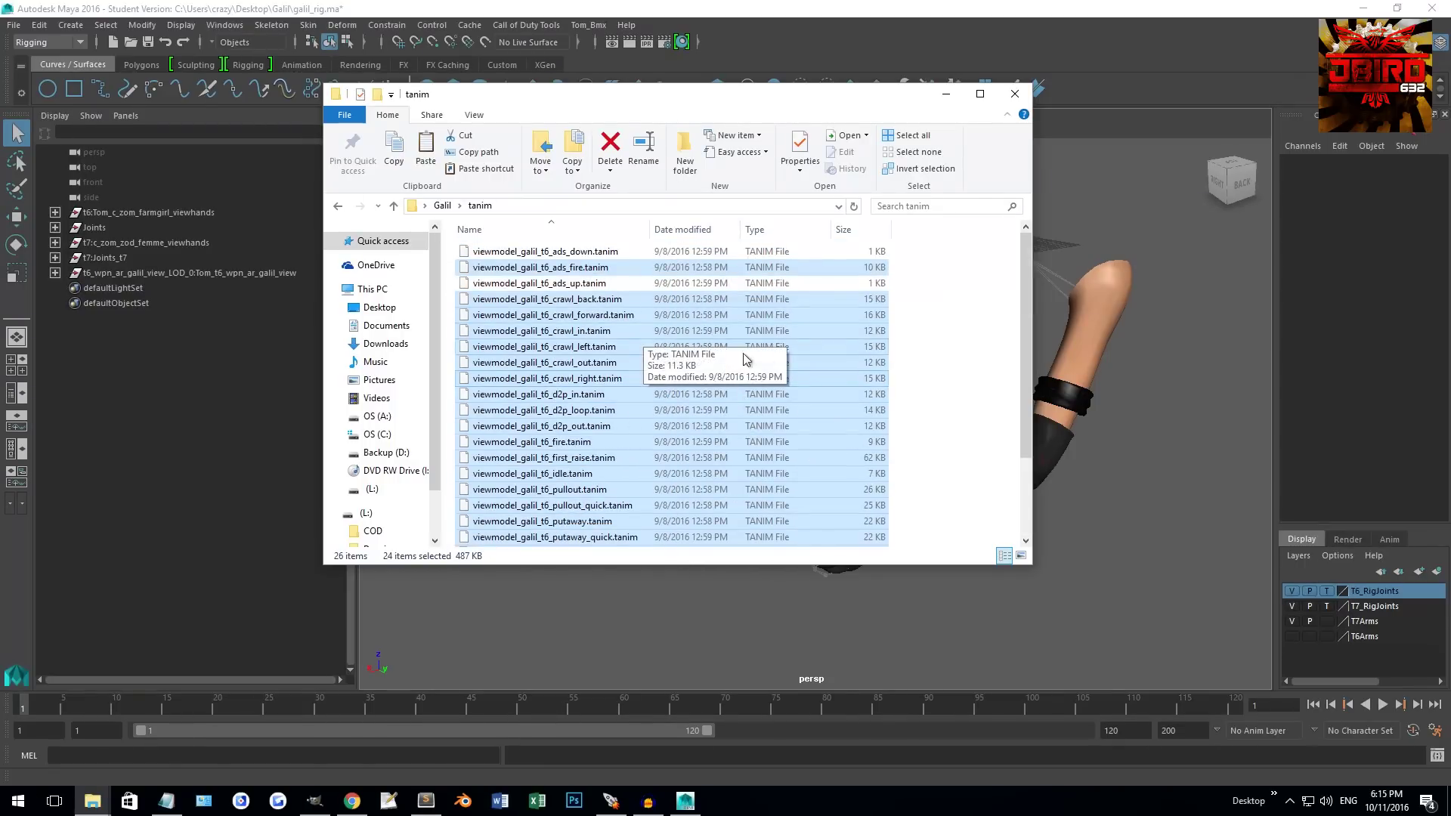
{"action": "scroll", "coordinate": [714, 361], "scroll_direction": "down", "scroll_amount": 3}
{"action": "scroll", "coordinate": [801, 415], "scroll_direction": "up", "scroll_amount": 3}
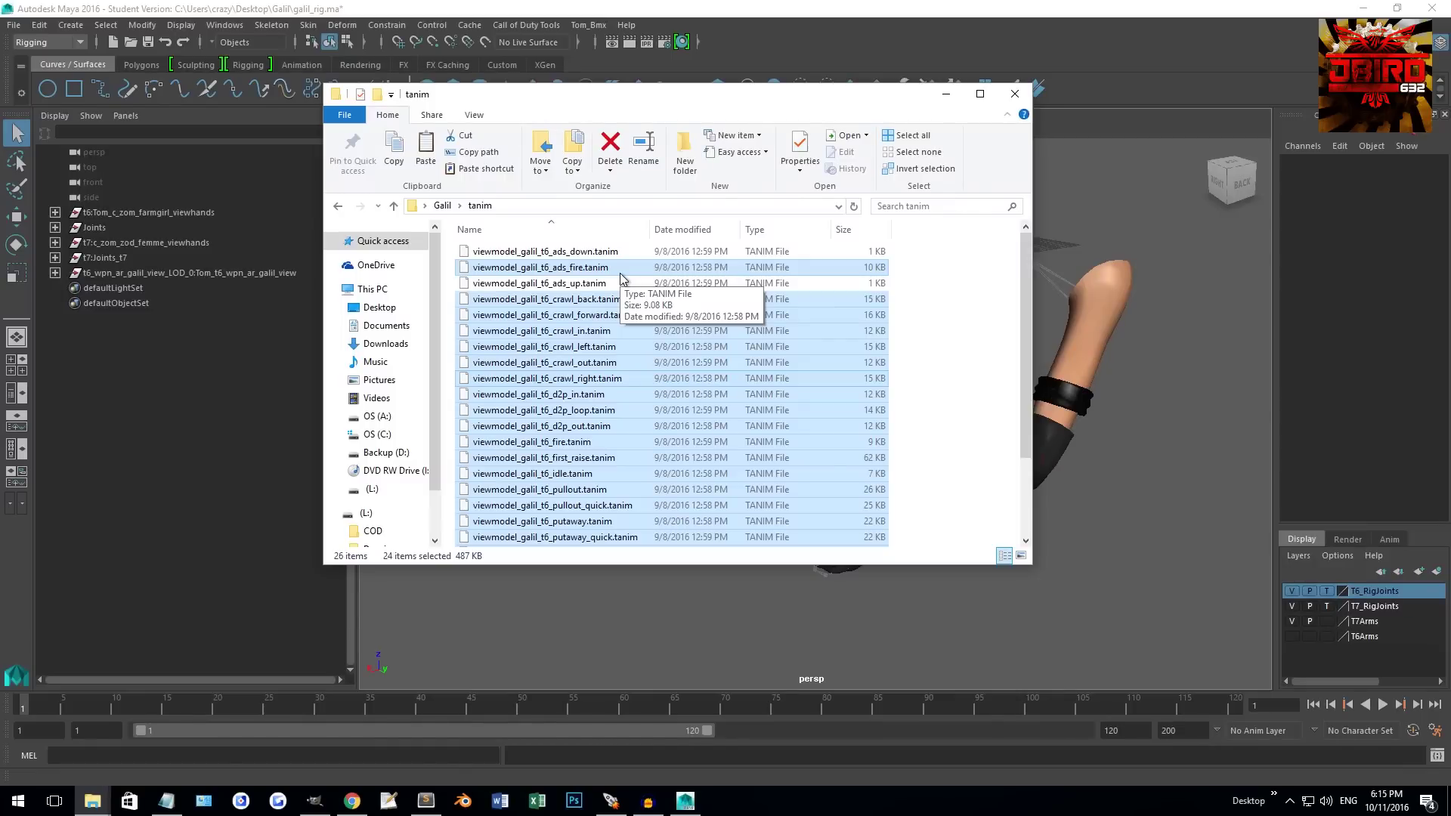
Step: Import viewmodel_galil_t6_idle.tanim onto the rig in the Maya viewport and uncover the posed model
{"action": "left_click", "coordinate": [557, 442]}
{"action": "left_click_drag", "start_coordinate": [670, 102], "coordinate": [843, 109]}
{"action": "left_click_drag", "start_coordinate": [748, 476], "coordinate": [437, 365]}
{"action": "left_click_drag", "start_coordinate": [793, 97], "coordinate": [770, 462]}
Step: Import another Galil TANIM animation onto the idle-posed rig and play it back
{"action": "left_click_drag", "start_coordinate": [907, 455], "coordinate": [913, 167]}
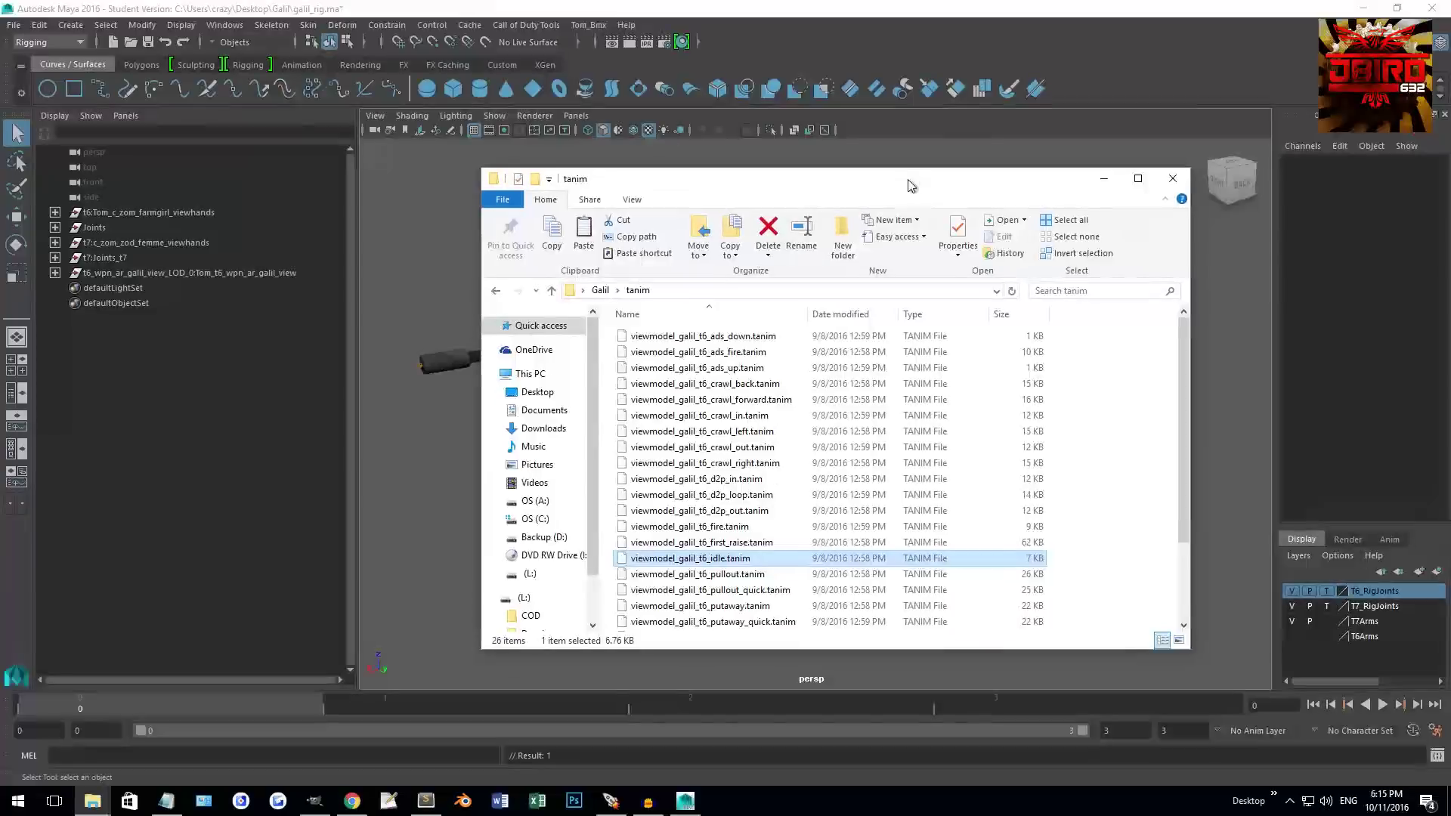
{"action": "left_click_drag", "start_coordinate": [564, 322], "coordinate": [420, 269]}
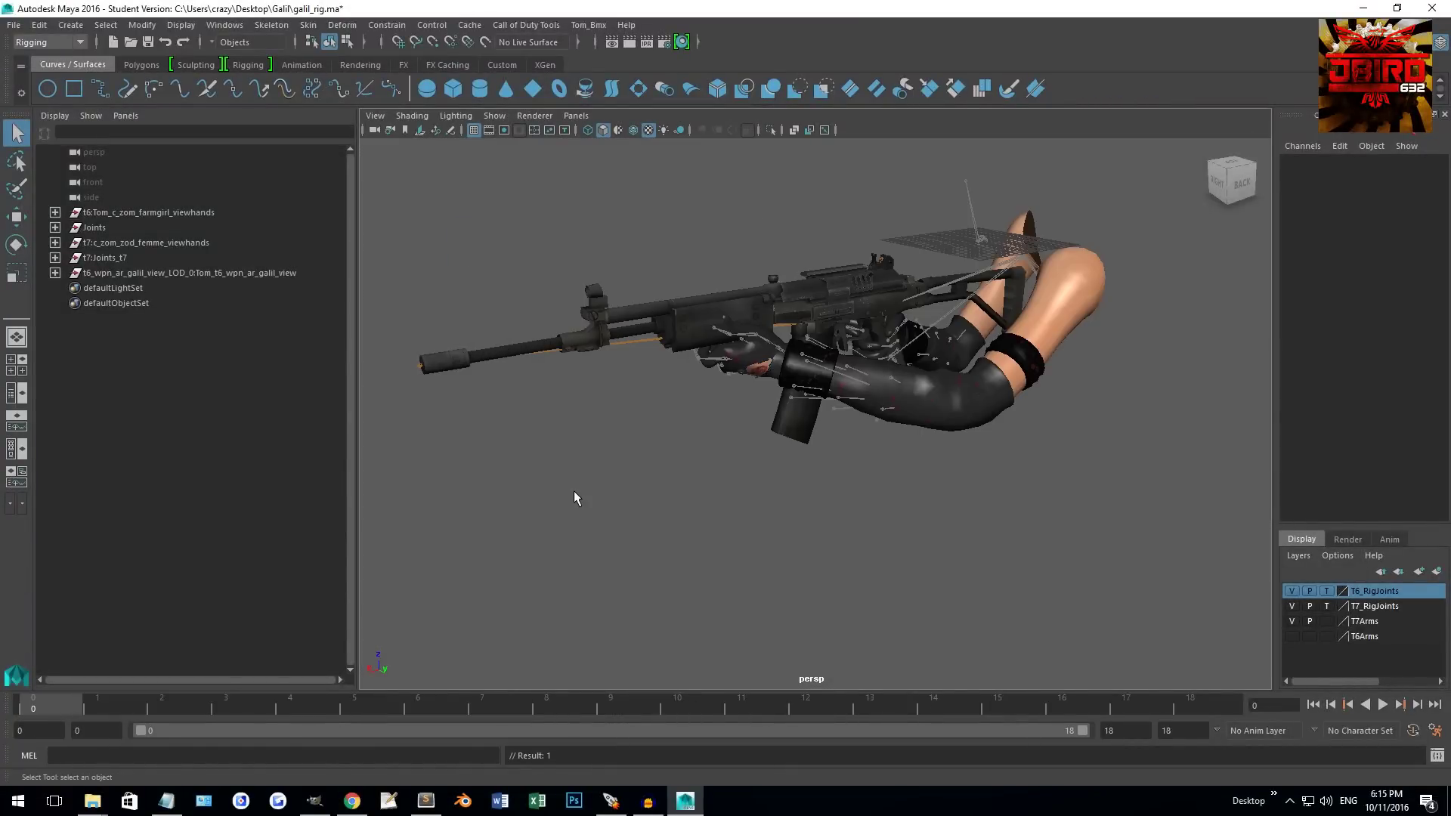
{"action": "key", "text": "alt+v"}
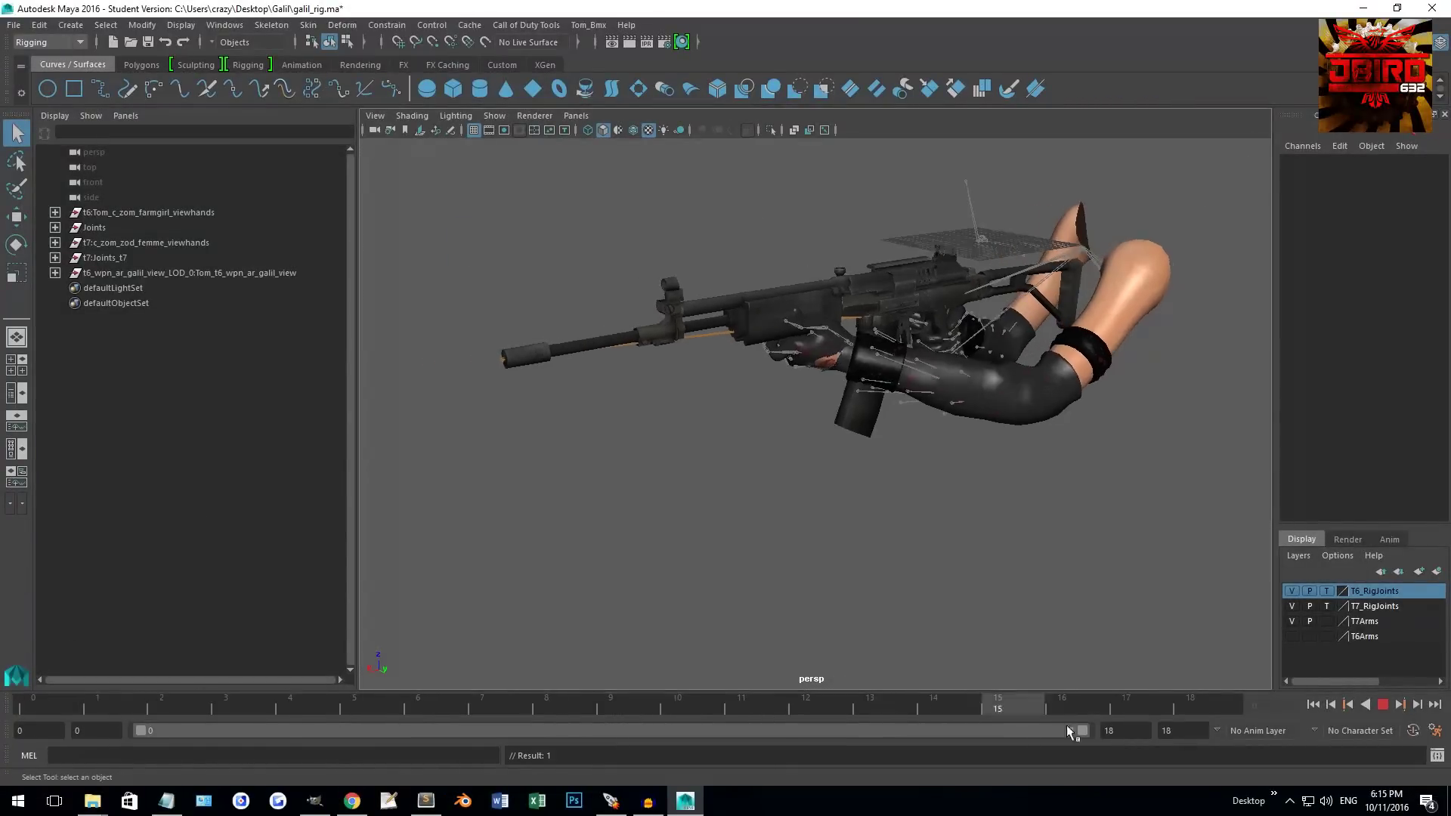
Step: Preview the imported animation through the FirstPerson65 camera, playing it back, and return to the persp camera framed on the rig
{"action": "left_click", "coordinate": [576, 115]}
{"action": "mouse_move", "coordinate": [588, 131]}
{"action": "left_click", "coordinate": [771, 133]}
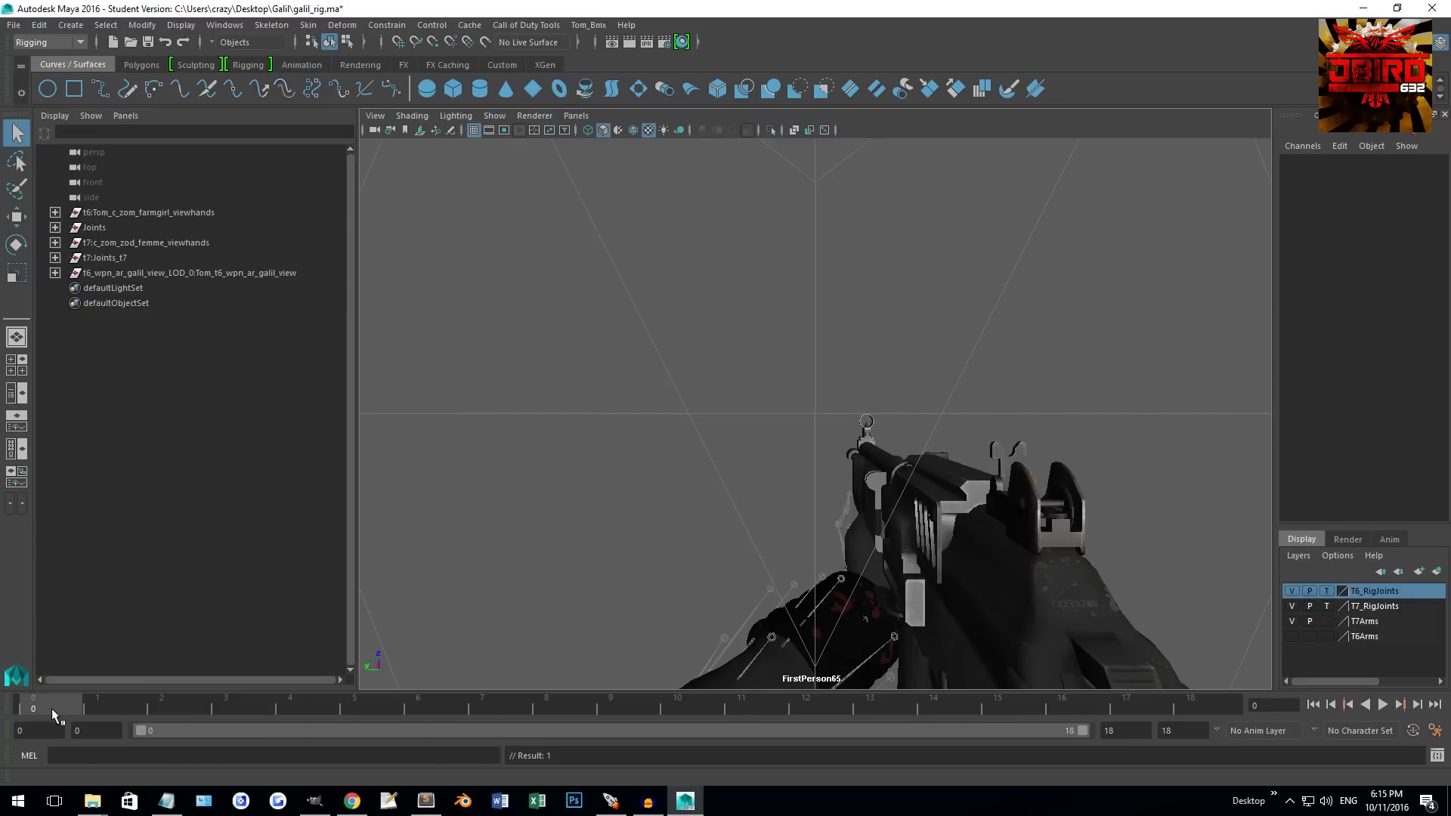
{"action": "key", "text": "alt+v"}
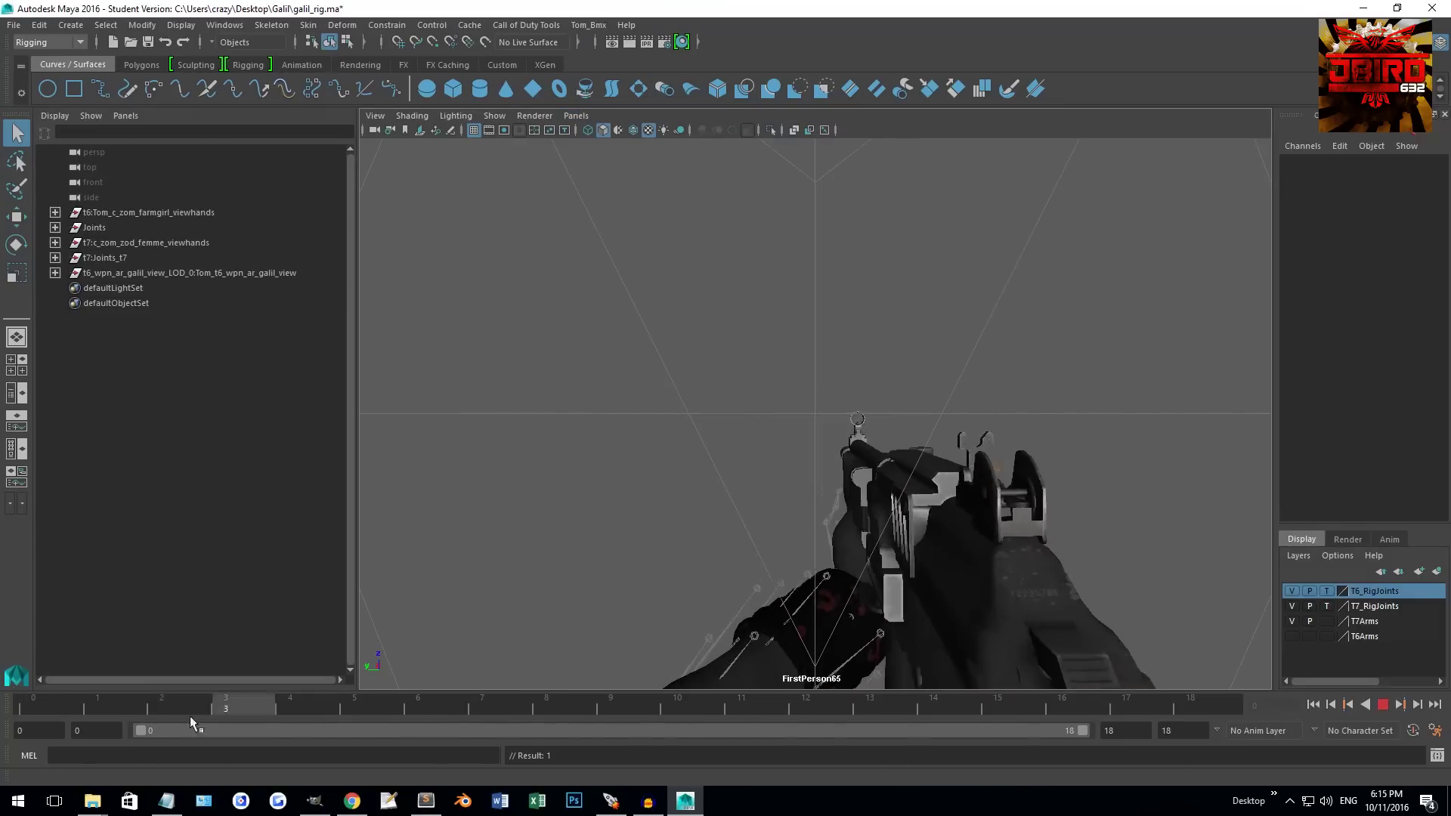
{"action": "key", "text": "alt+v"}
{"action": "left_click", "coordinate": [575, 115]}
{"action": "mouse_move", "coordinate": [601, 131]}
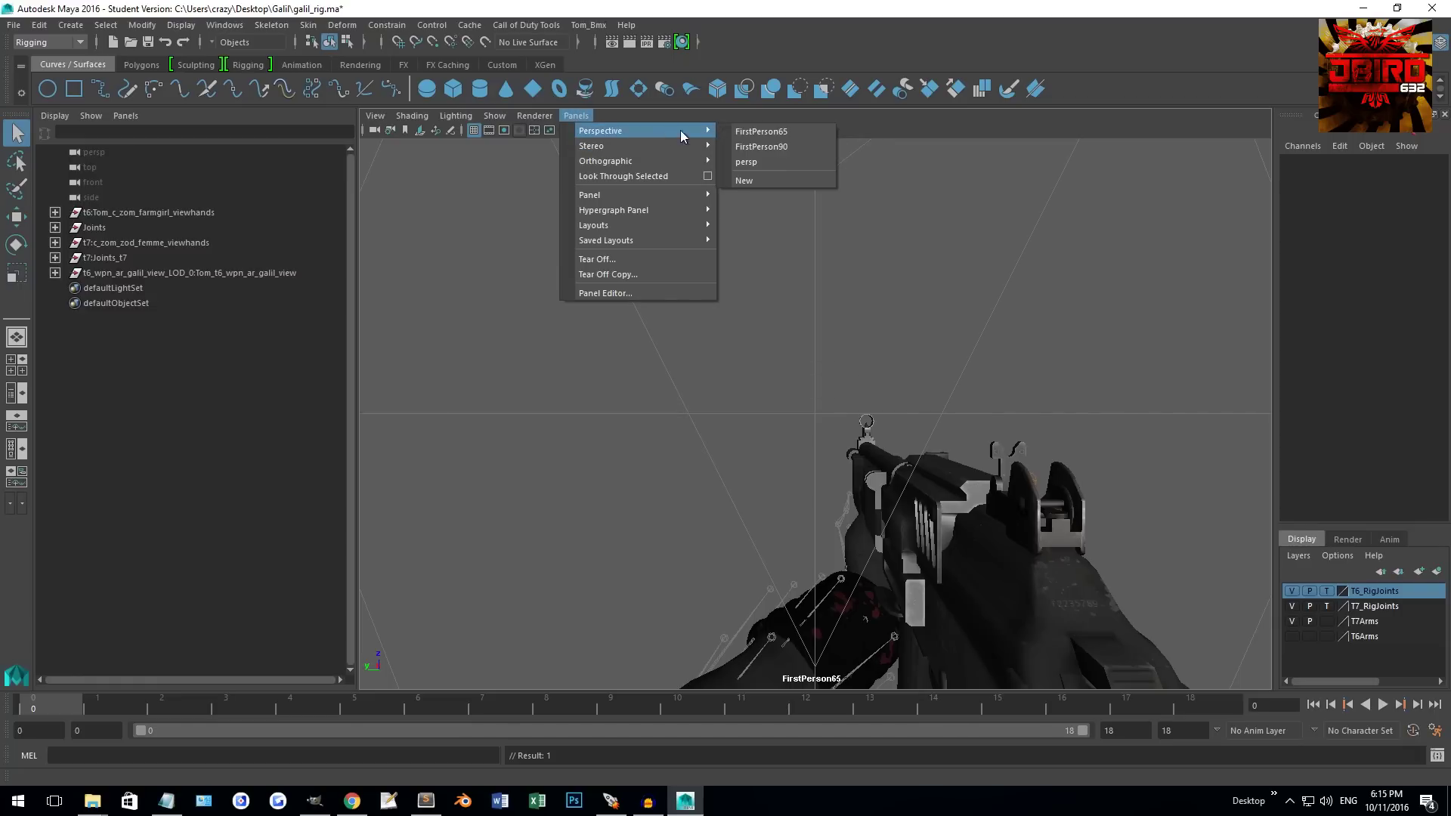
{"action": "left_click", "coordinate": [759, 161]}
{"action": "key", "text": "f"}
Step: Select the whole t7:Joints_t7 hierarchy and run the removeNamespace.mel script from the BO3 Coversion scripts folder on it
{"action": "left_click", "coordinate": [56, 258]}
{"action": "left_click", "coordinate": [109, 258]}
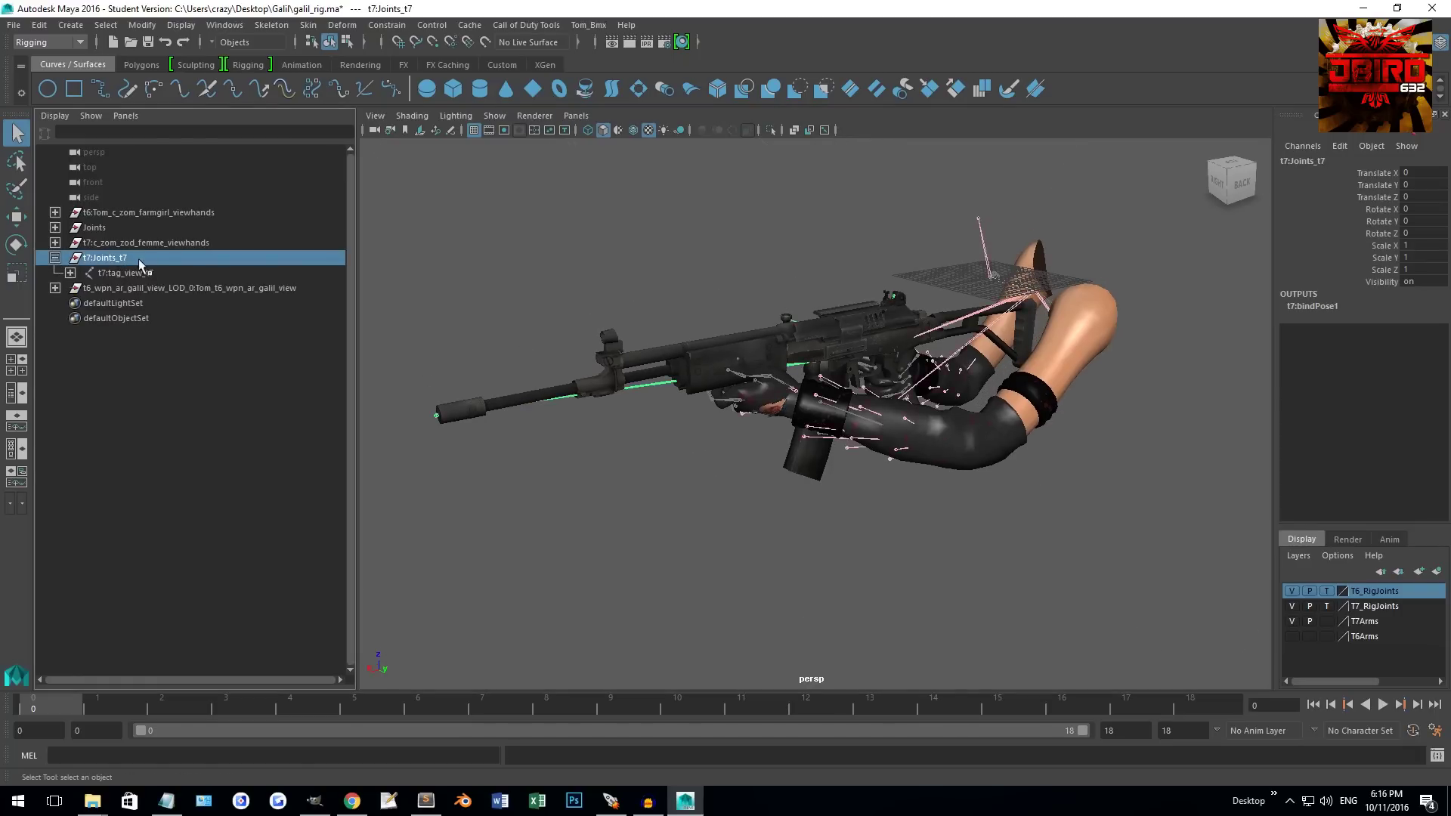
{"action": "left_click", "coordinate": [105, 25]}
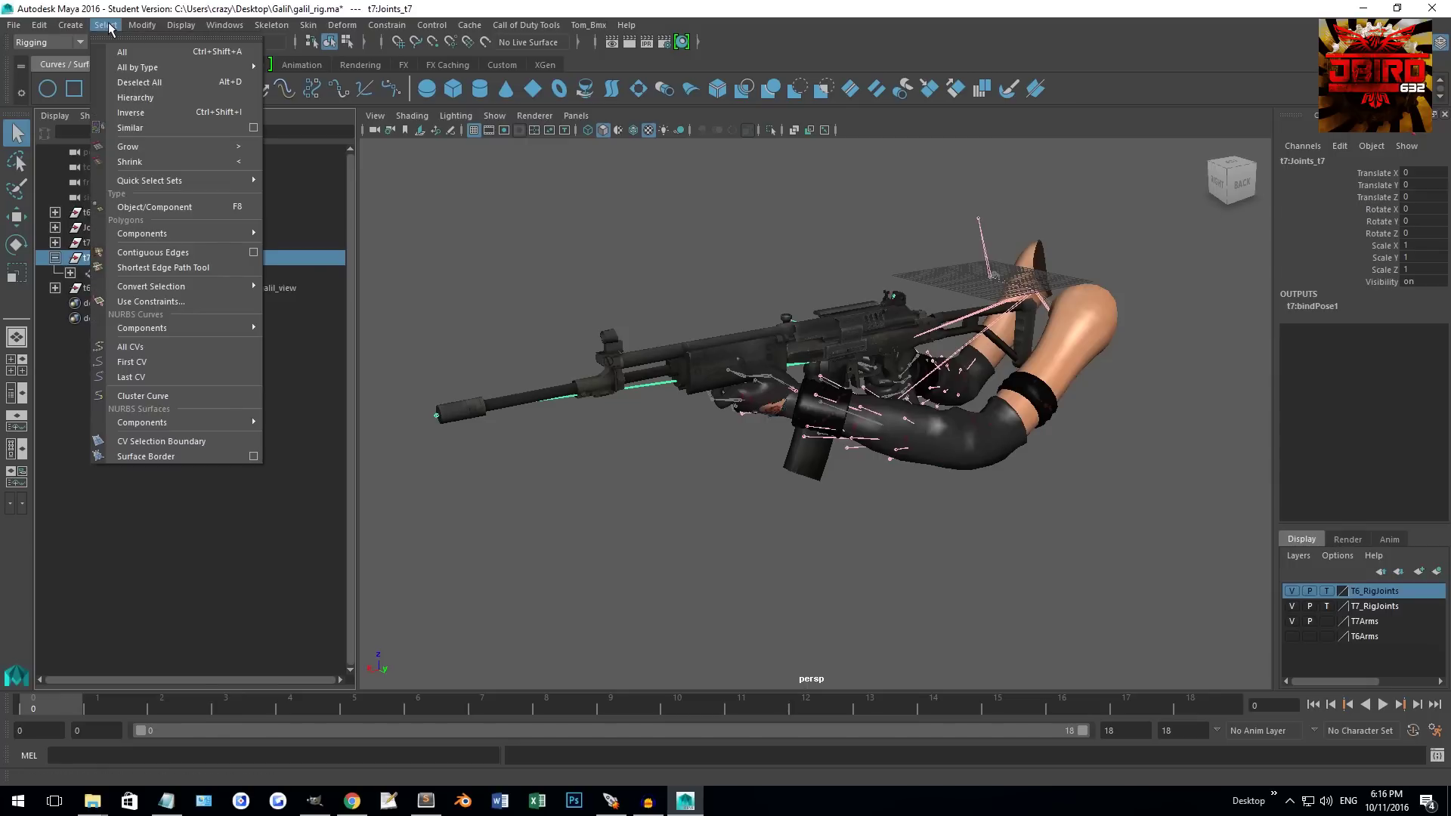
{"action": "left_click", "coordinate": [143, 104]}
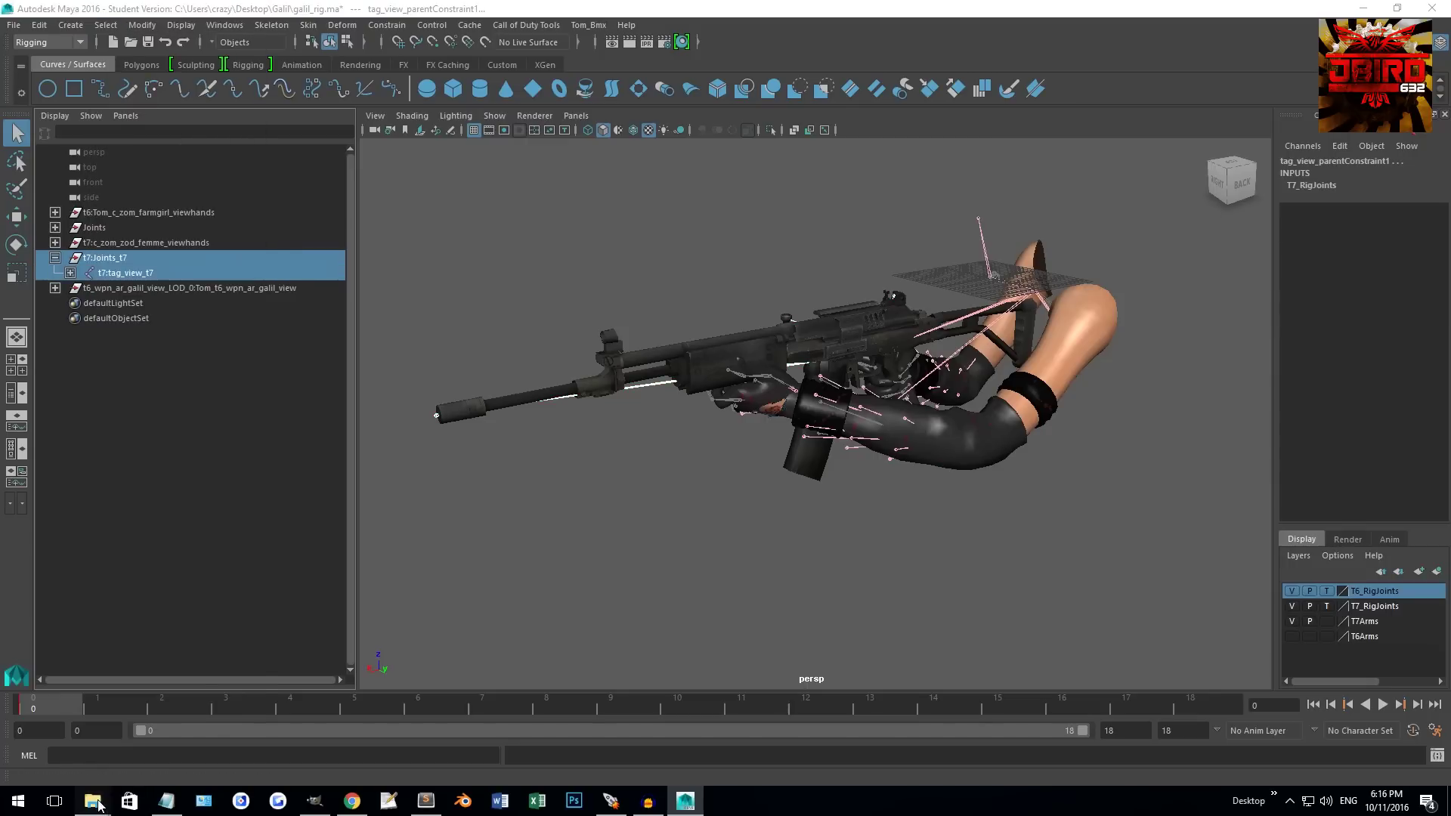
{"action": "mouse_move", "coordinate": [92, 799]}
{"action": "left_click", "coordinate": [188, 749]}
{"action": "left_click_drag", "start_coordinate": [703, 308], "coordinate": [437, 293]}
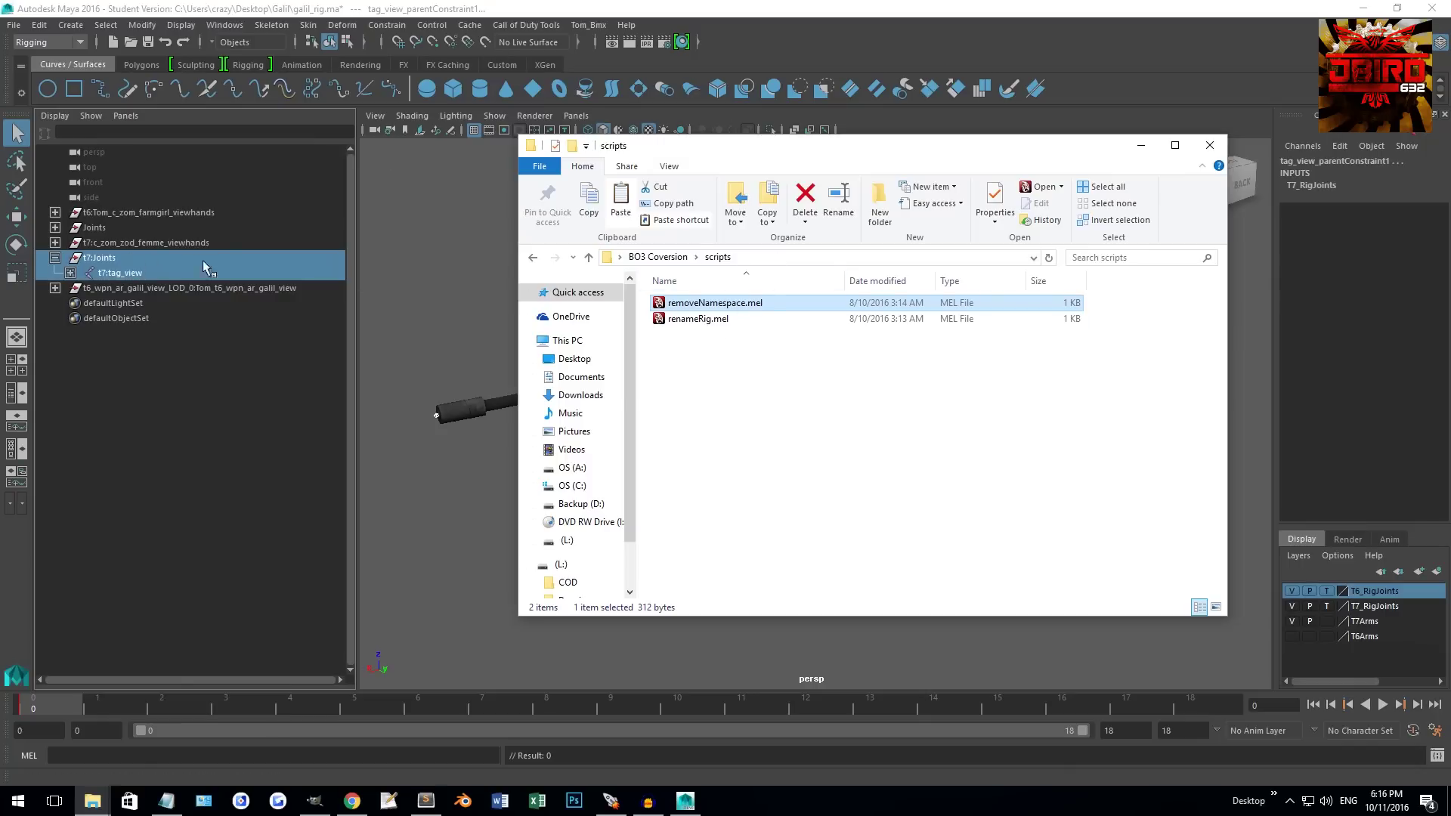
Step: Expand the t7:Joints hierarchy in the Outliner and select only the t7:tag_view and t7:tag_torso joints
{"action": "left_click", "coordinate": [75, 289]}
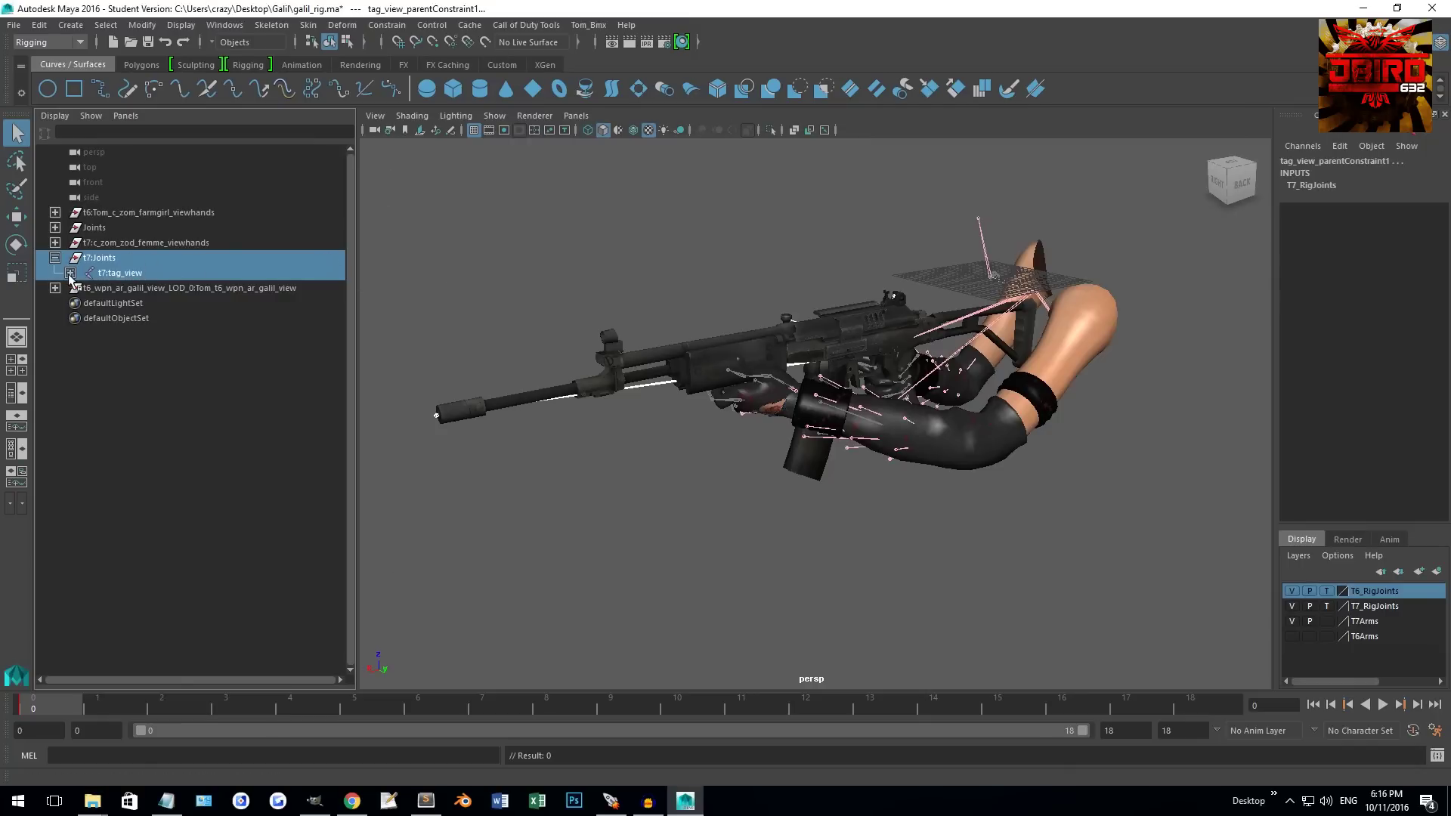
{"action": "left_click", "coordinate": [70, 273]}
{"action": "left_click", "coordinate": [86, 288]}
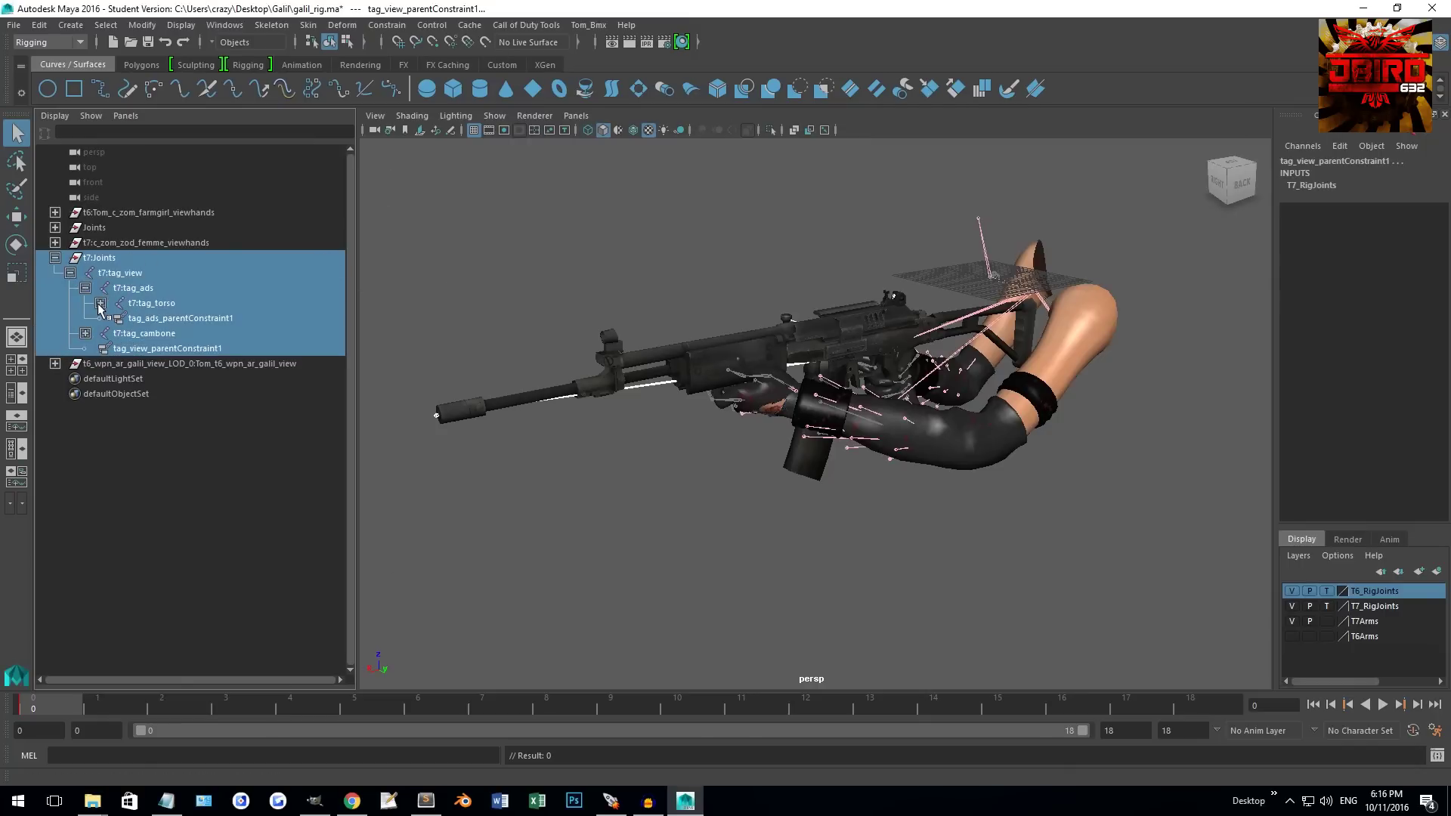
{"action": "left_click", "coordinate": [179, 304]}
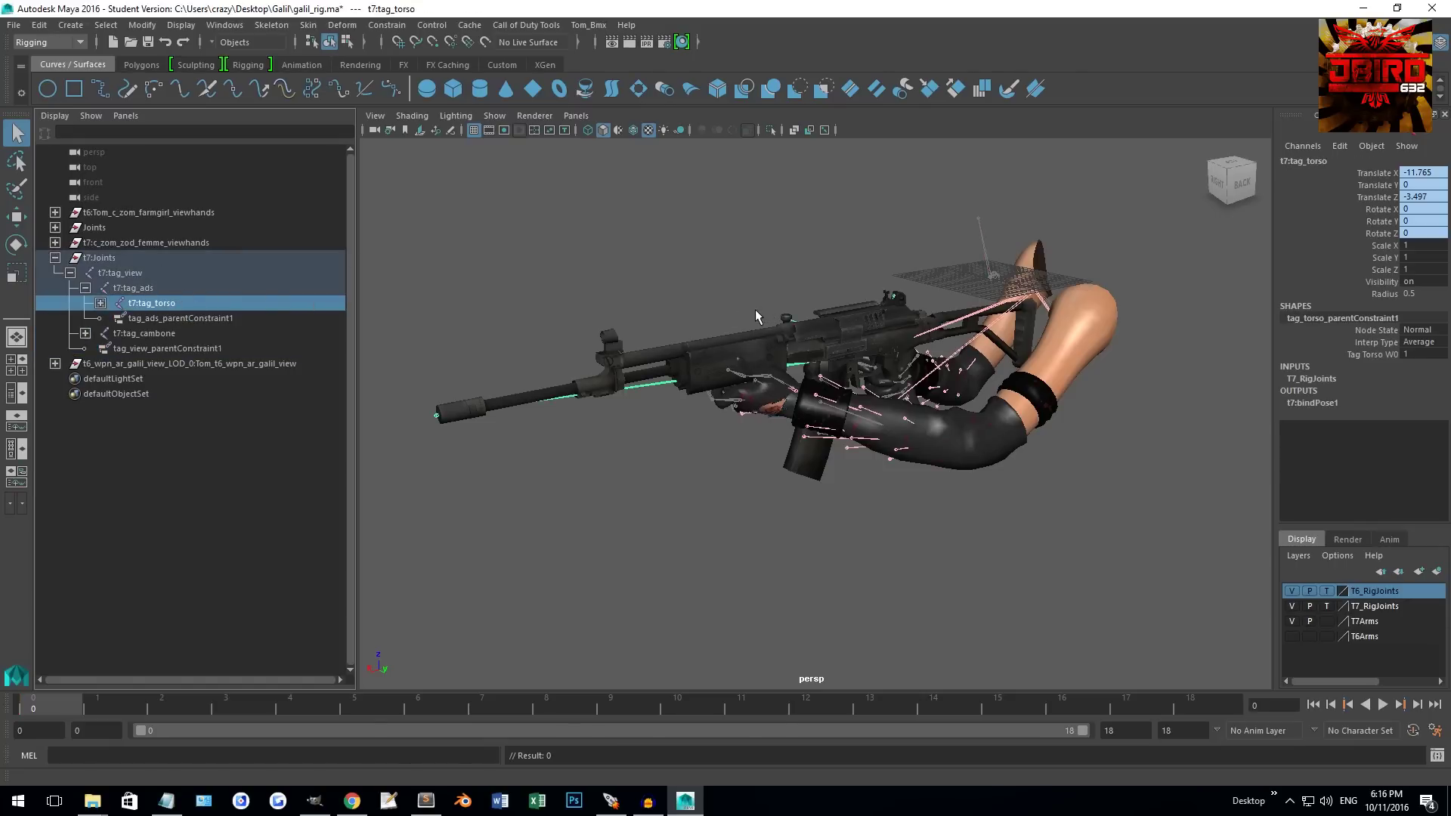
{"action": "left_click", "coordinate": [147, 288]}
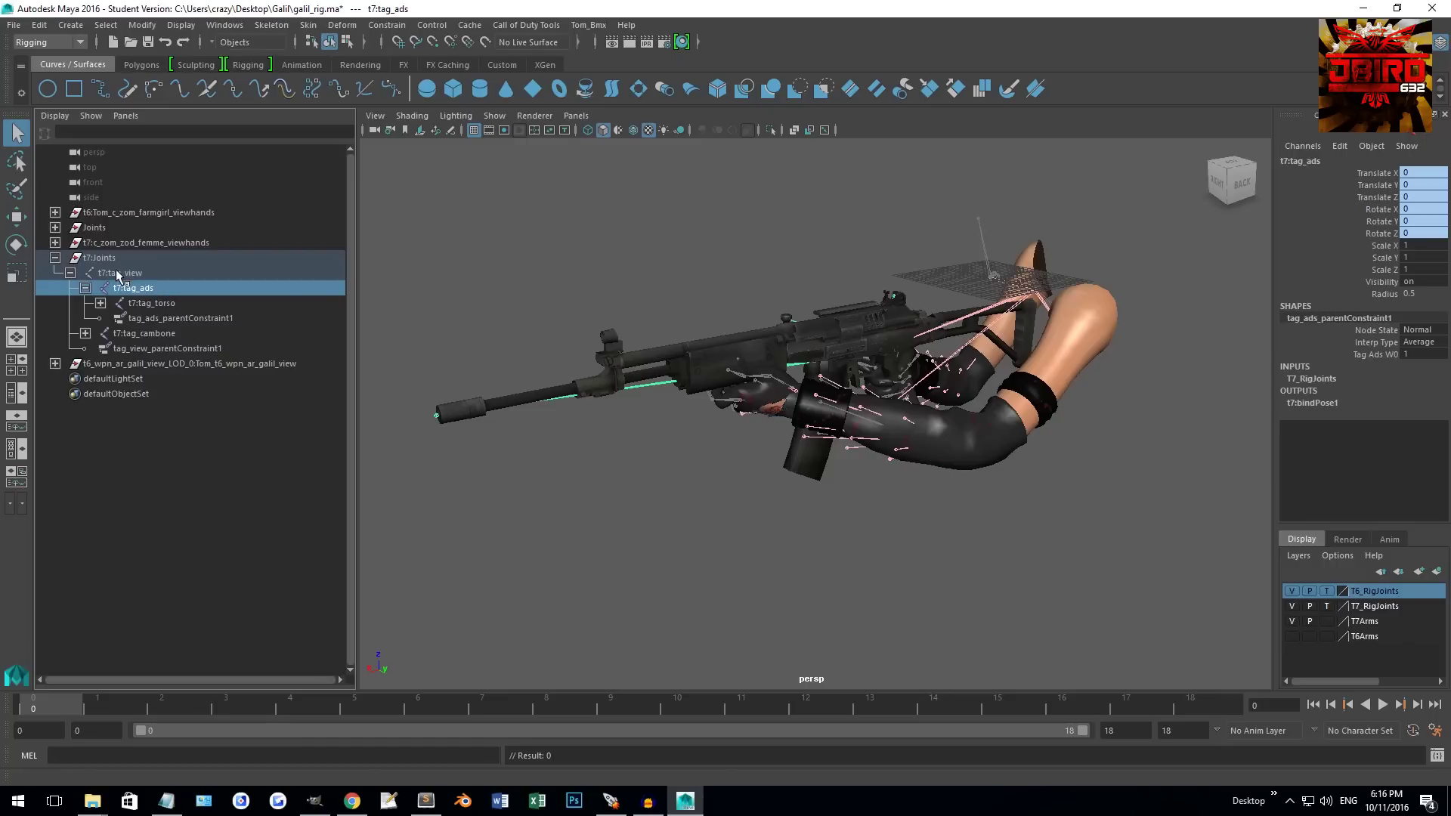
{"action": "left_click", "coordinate": [119, 274]}
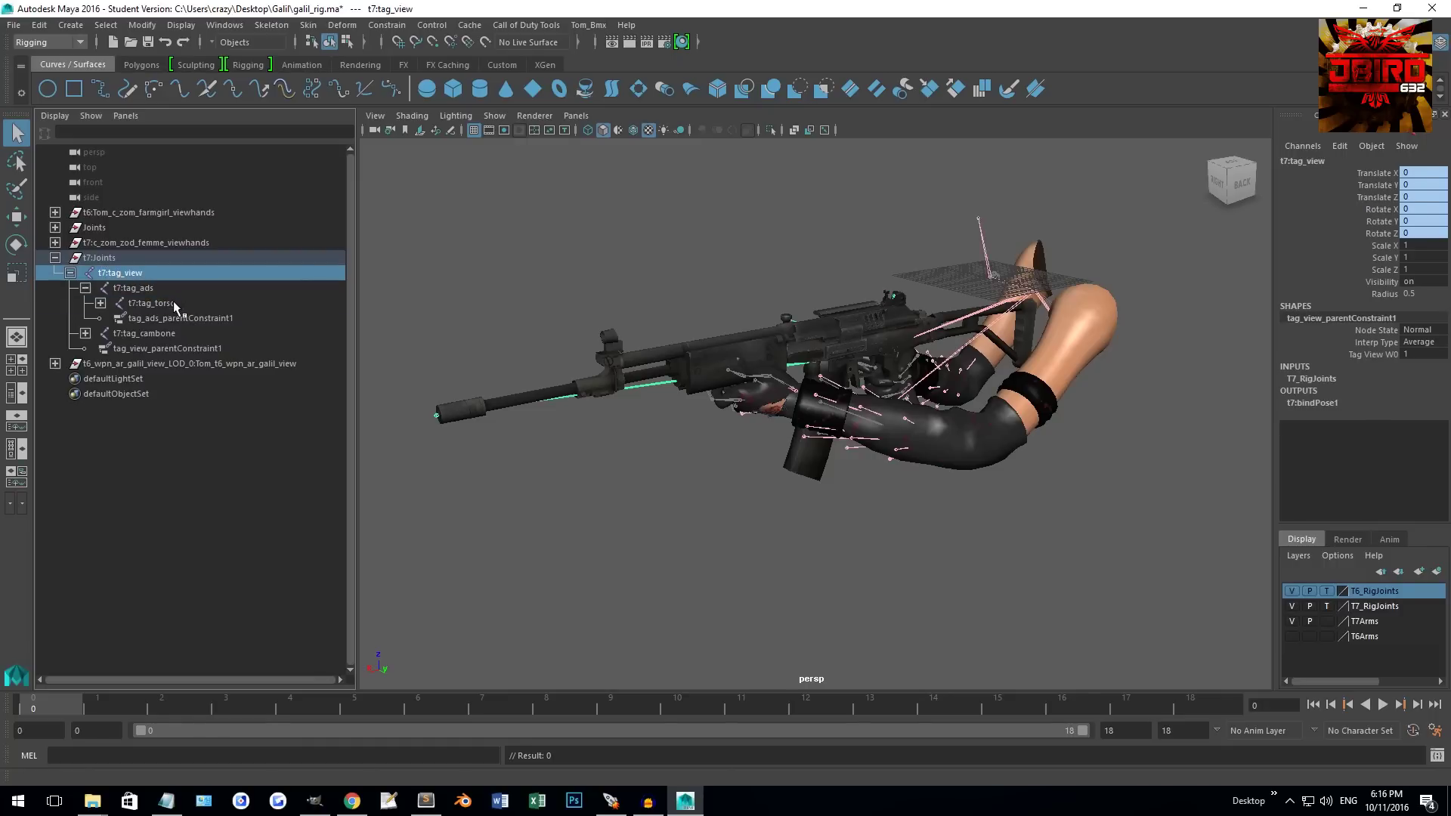
{"action": "left_click", "coordinate": [151, 303], "text": "ctrl"}
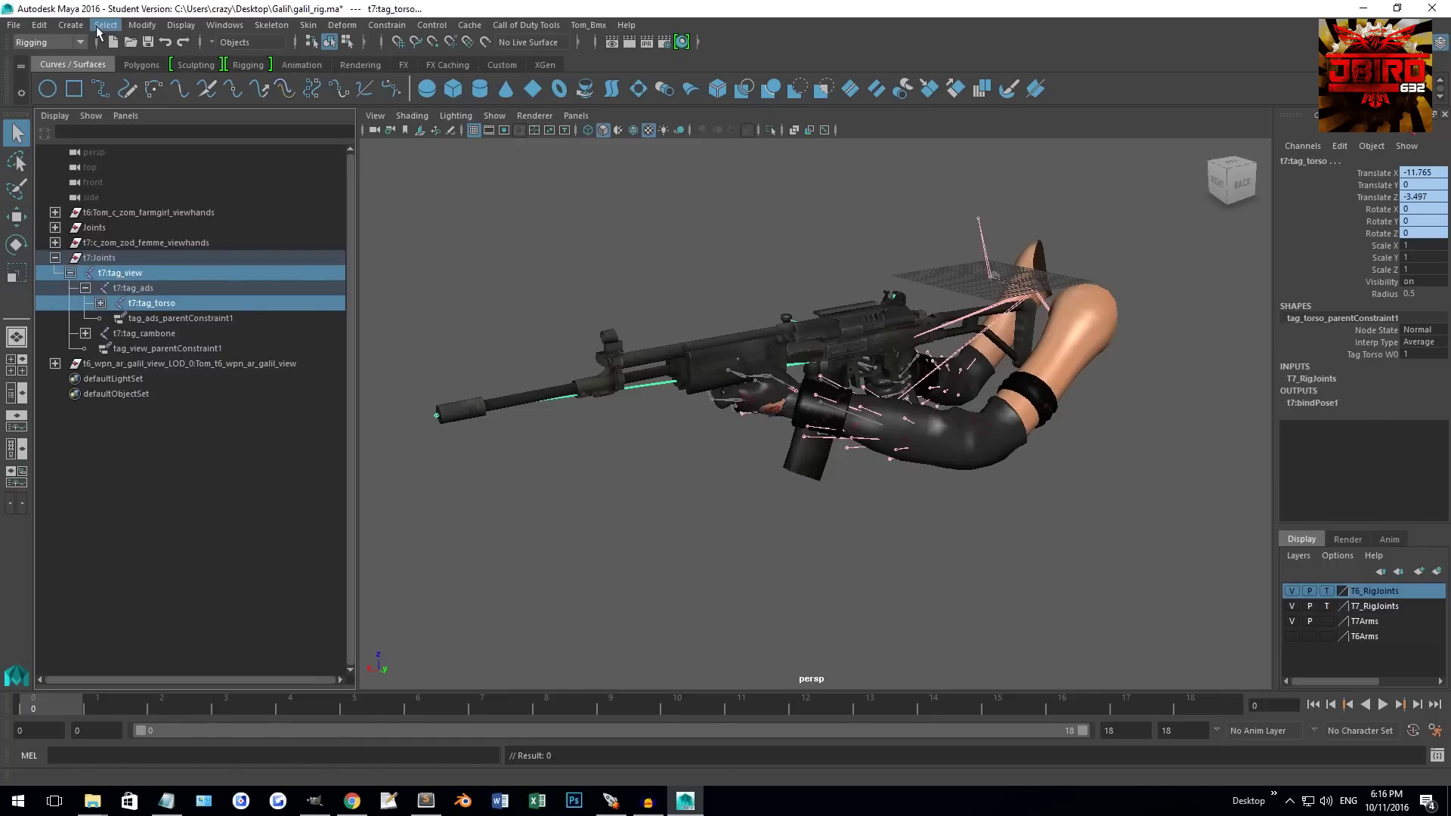
Step: Export frames 0 to 18 of the selected joints as the XAnim viewmodel_galil_ads_up in the Galil anims folder and close the exporter
{"action": "left_click", "coordinate": [529, 25]}
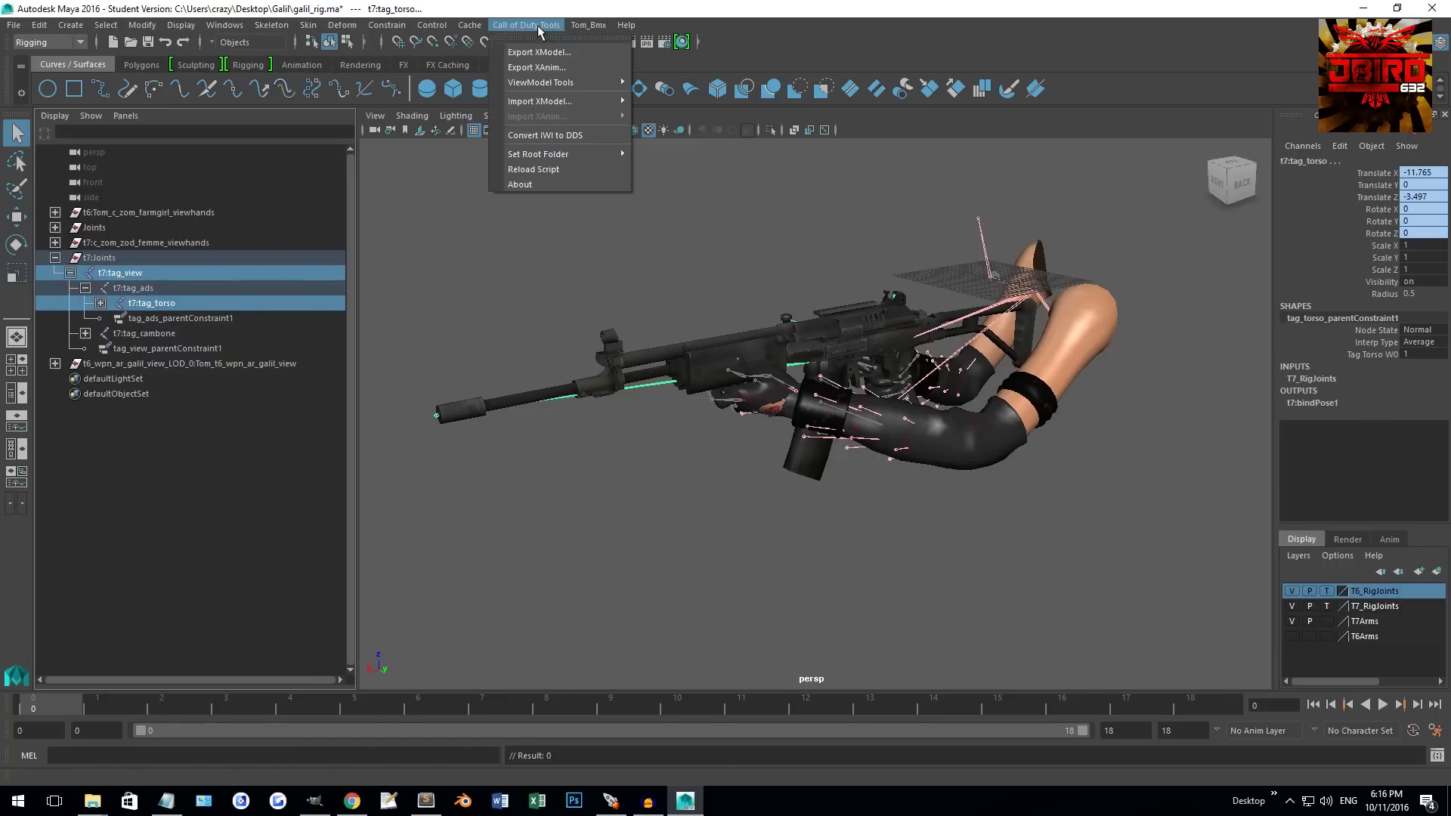
{"action": "left_click", "coordinate": [548, 68]}
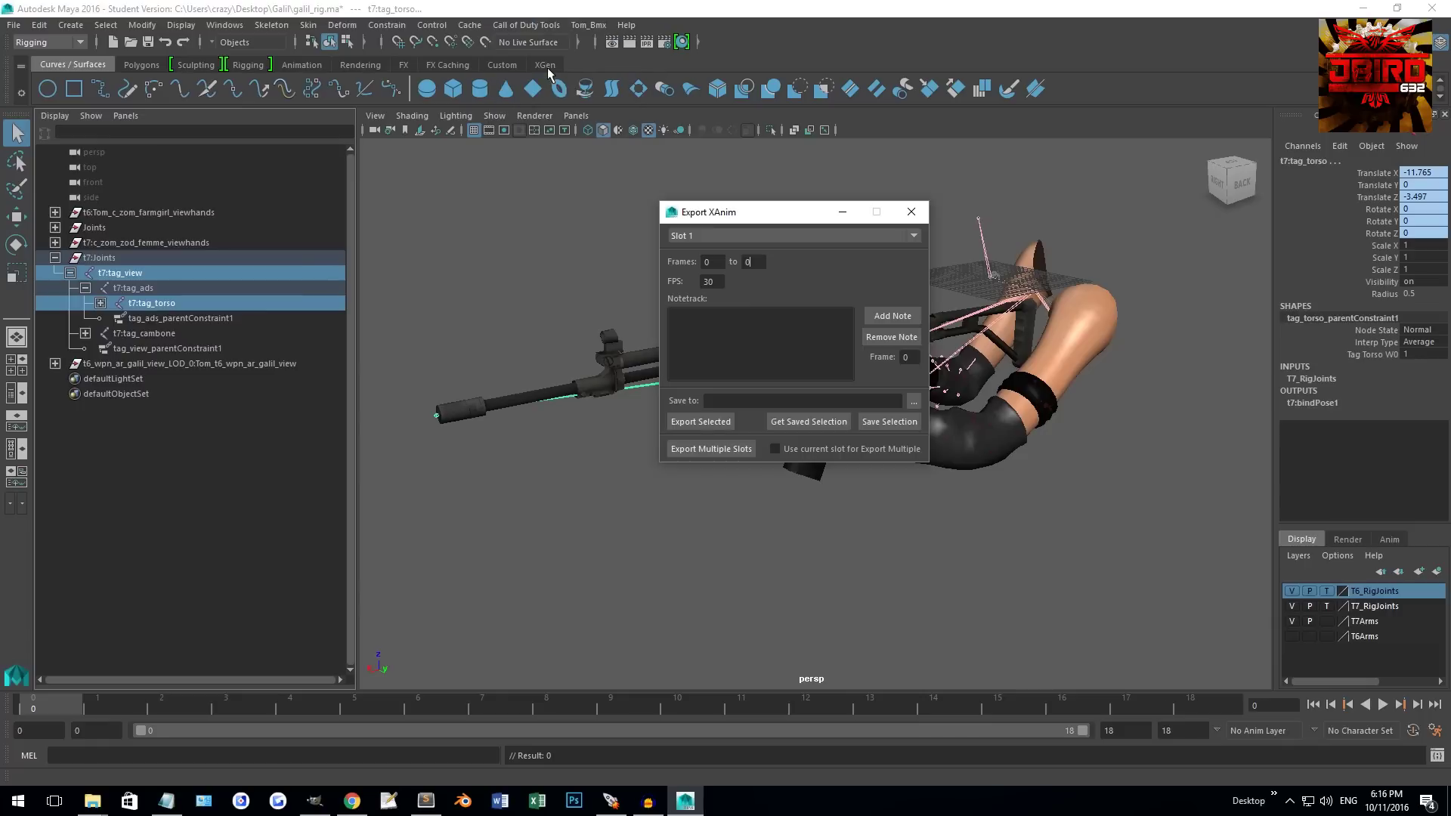
{"action": "double_click", "coordinate": [755, 262]}
{"action": "left_click", "coordinate": [915, 401]}
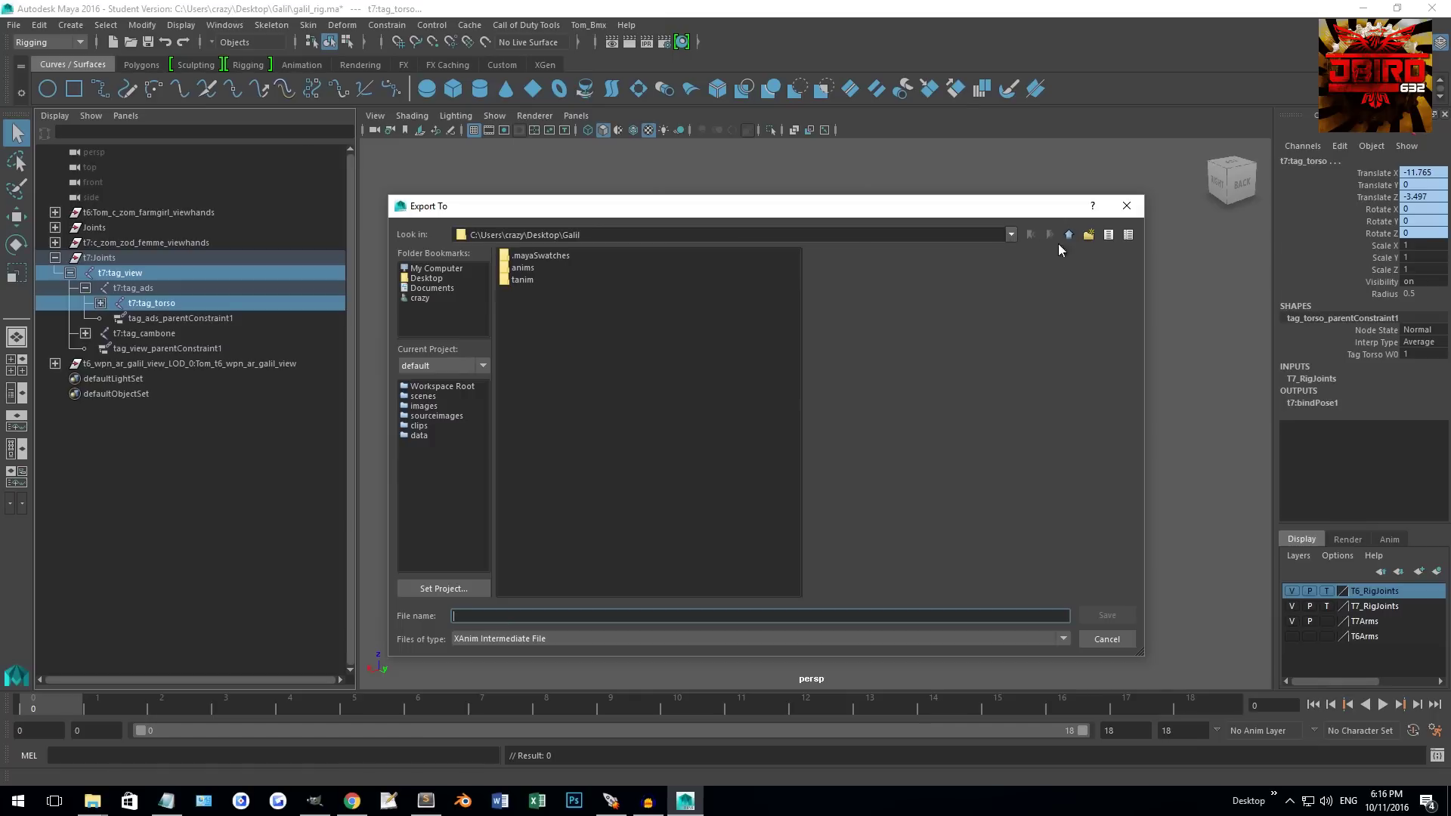
{"action": "double_click", "coordinate": [525, 267]}
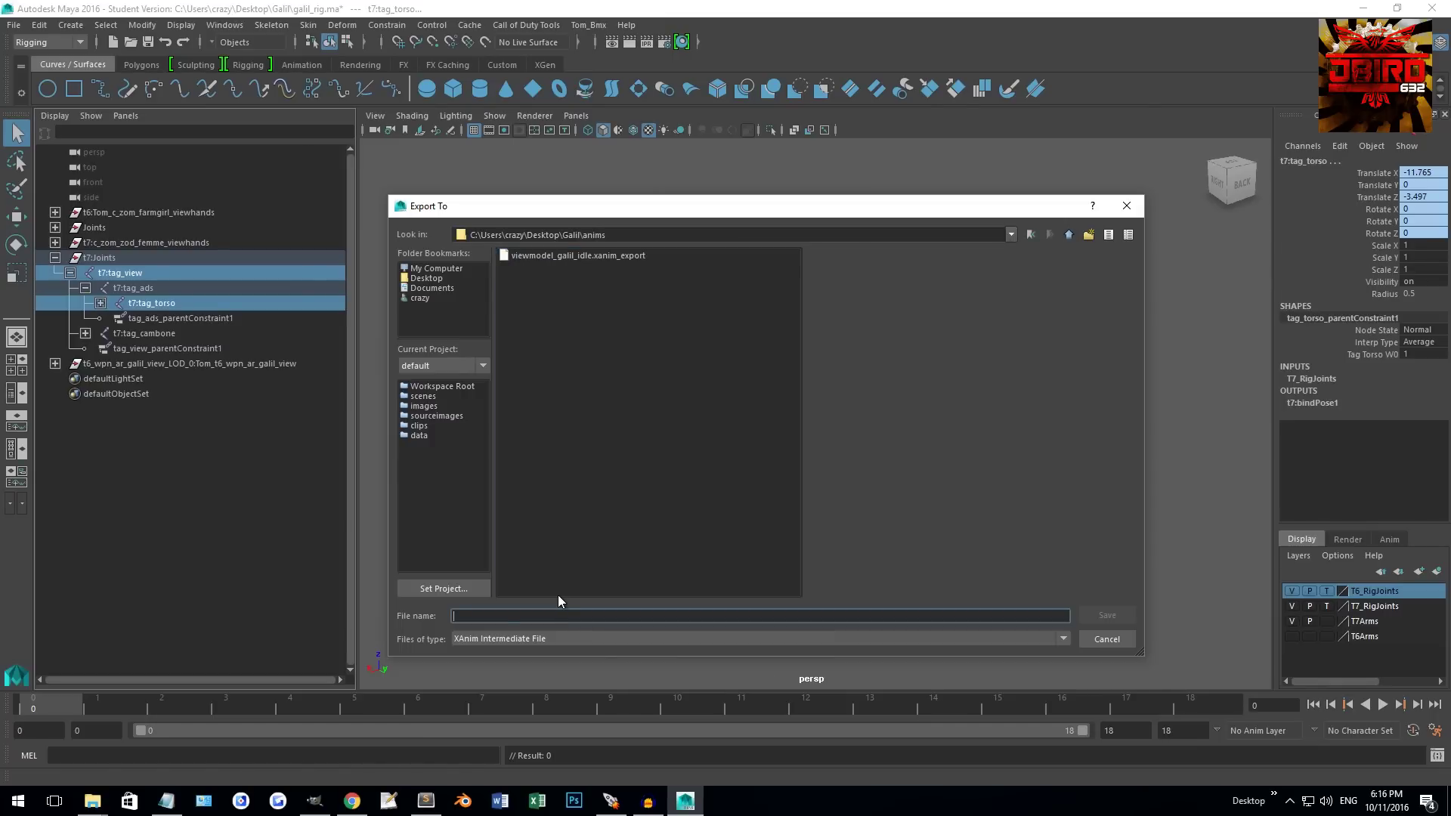
{"action": "type", "text": "viewmodel_galil"}
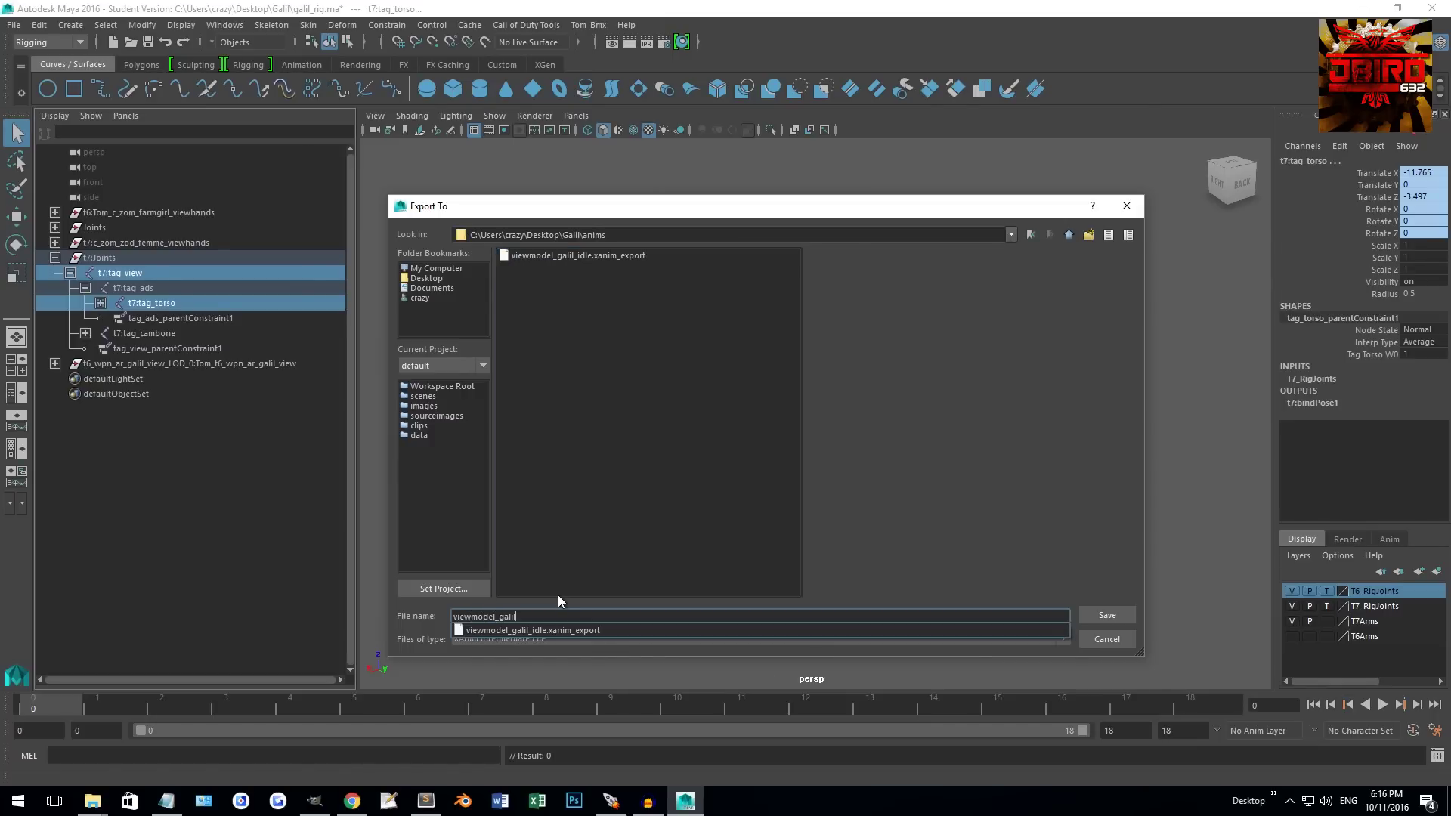
{"action": "type", "text": "_ads_up"}
{"action": "key", "text": "Return"}
{"action": "left_click", "coordinate": [718, 422]}
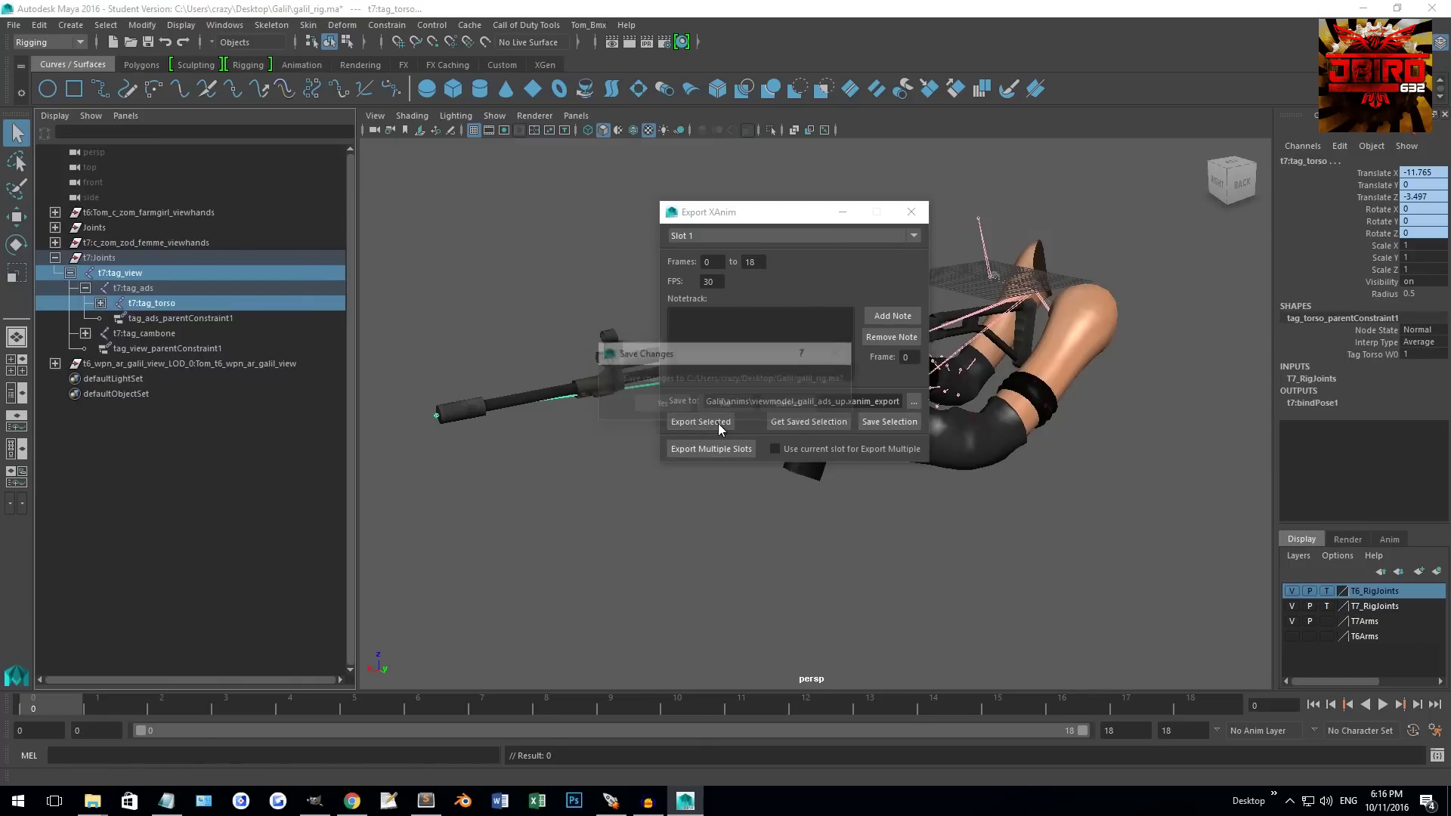
{"action": "left_click", "coordinate": [730, 410]}
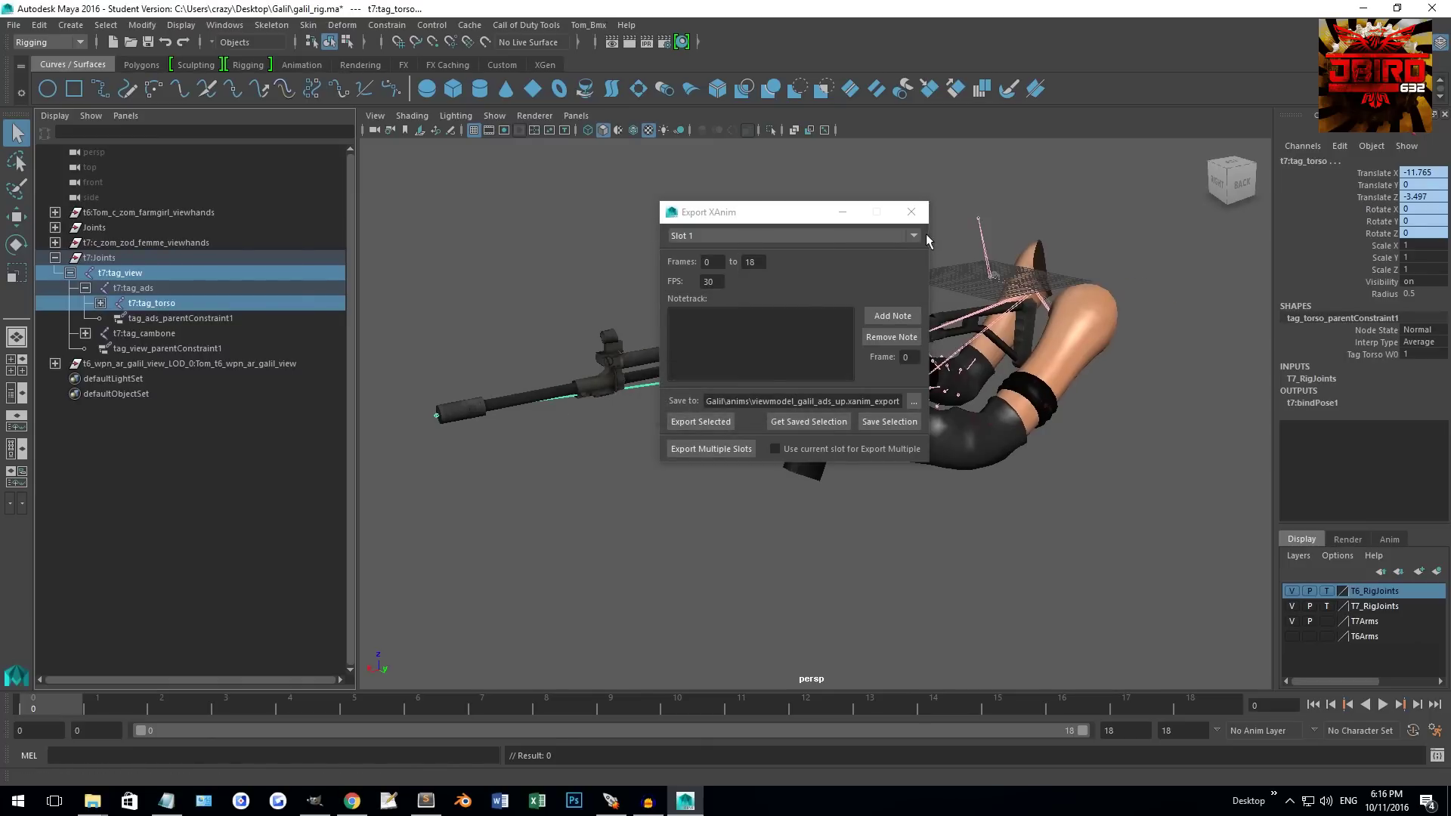
{"action": "left_click", "coordinate": [910, 212]}
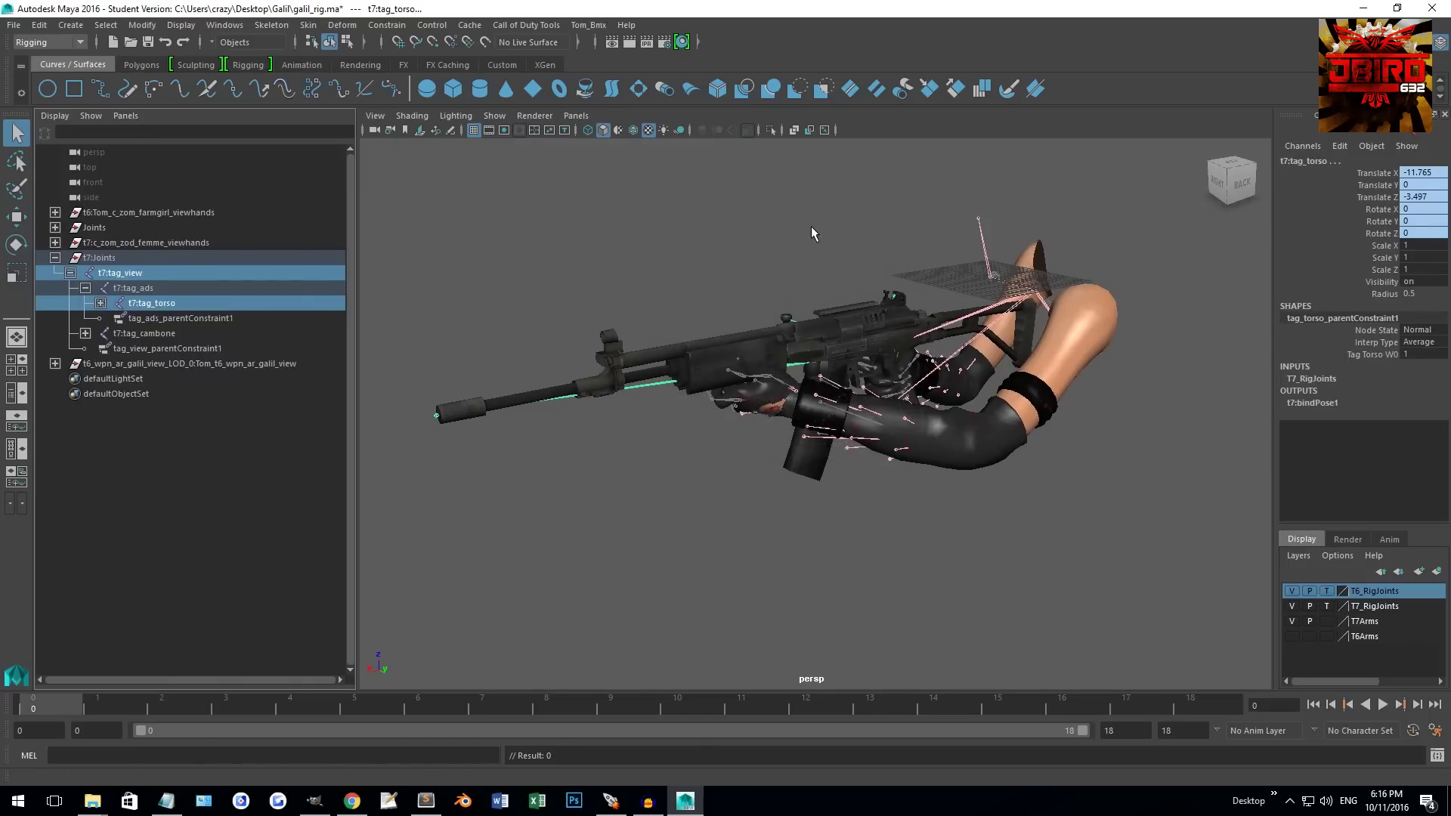
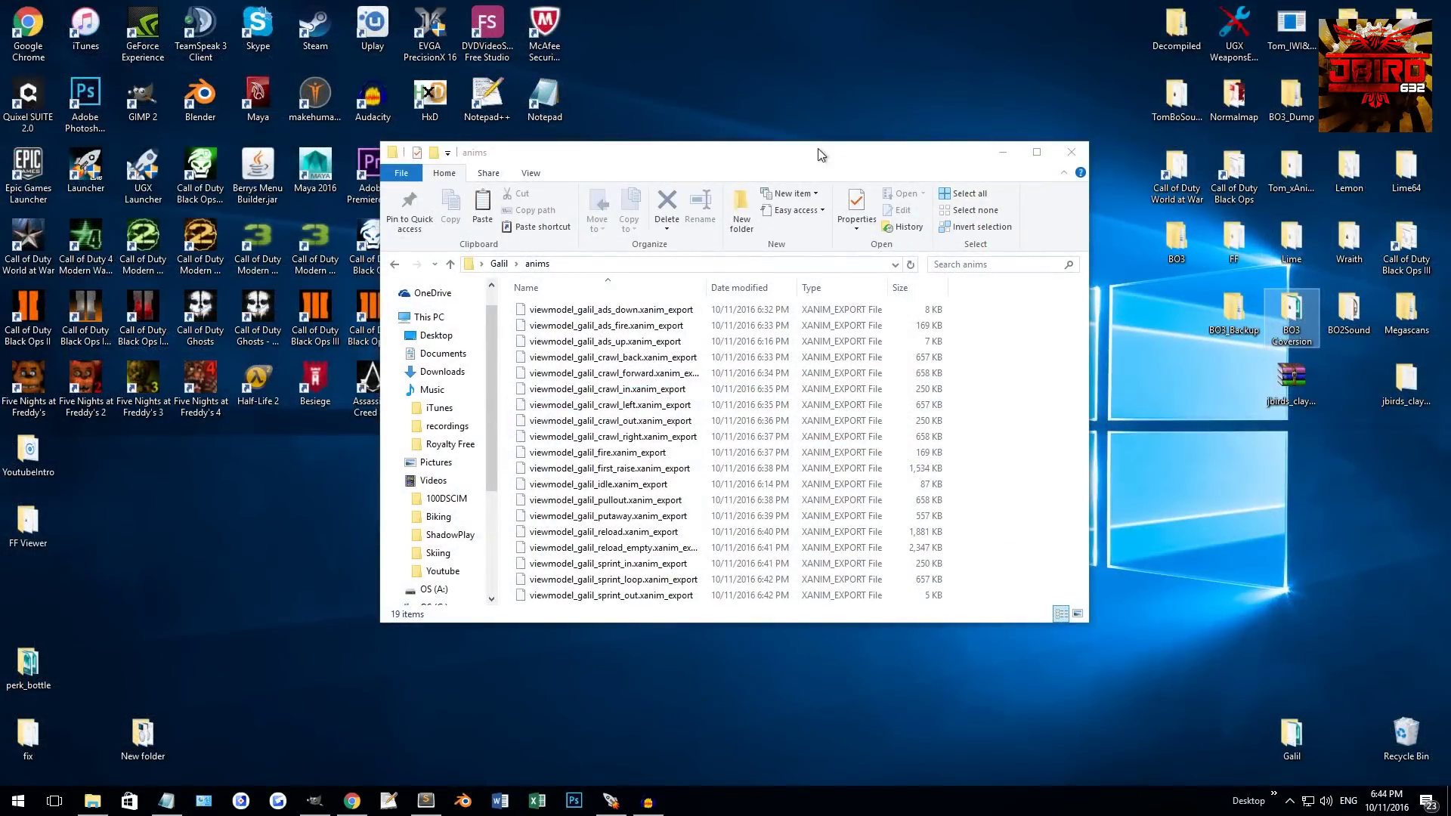
Step: Review the exported Galil XAnim files in the anims folder, checking the ads_down, ads_up, ads_fire, idle and crawl_back files
{"action": "left_click_drag", "start_coordinate": [774, 166], "coordinate": [656, 100]}
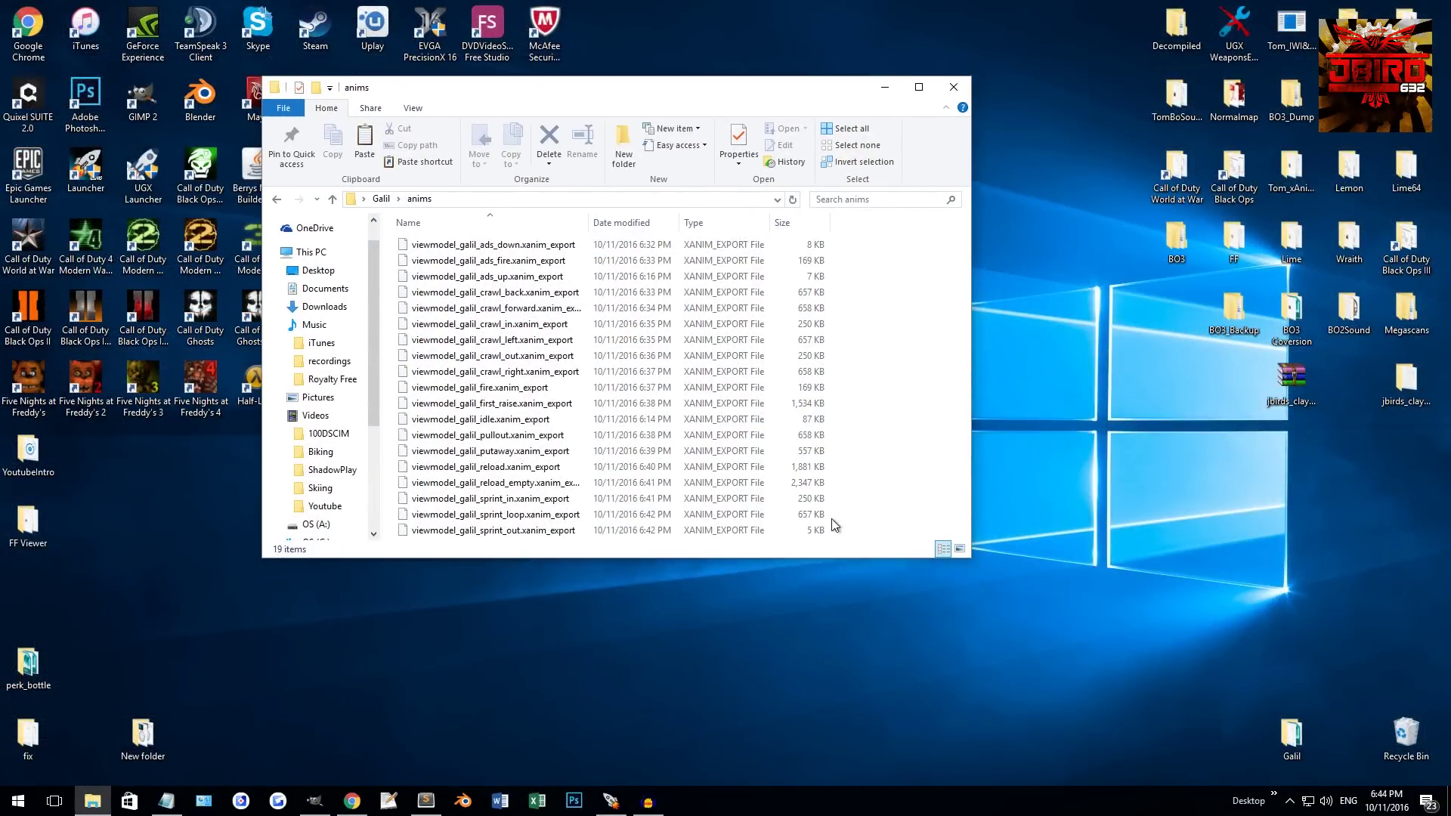
{"action": "left_click", "coordinate": [804, 246]}
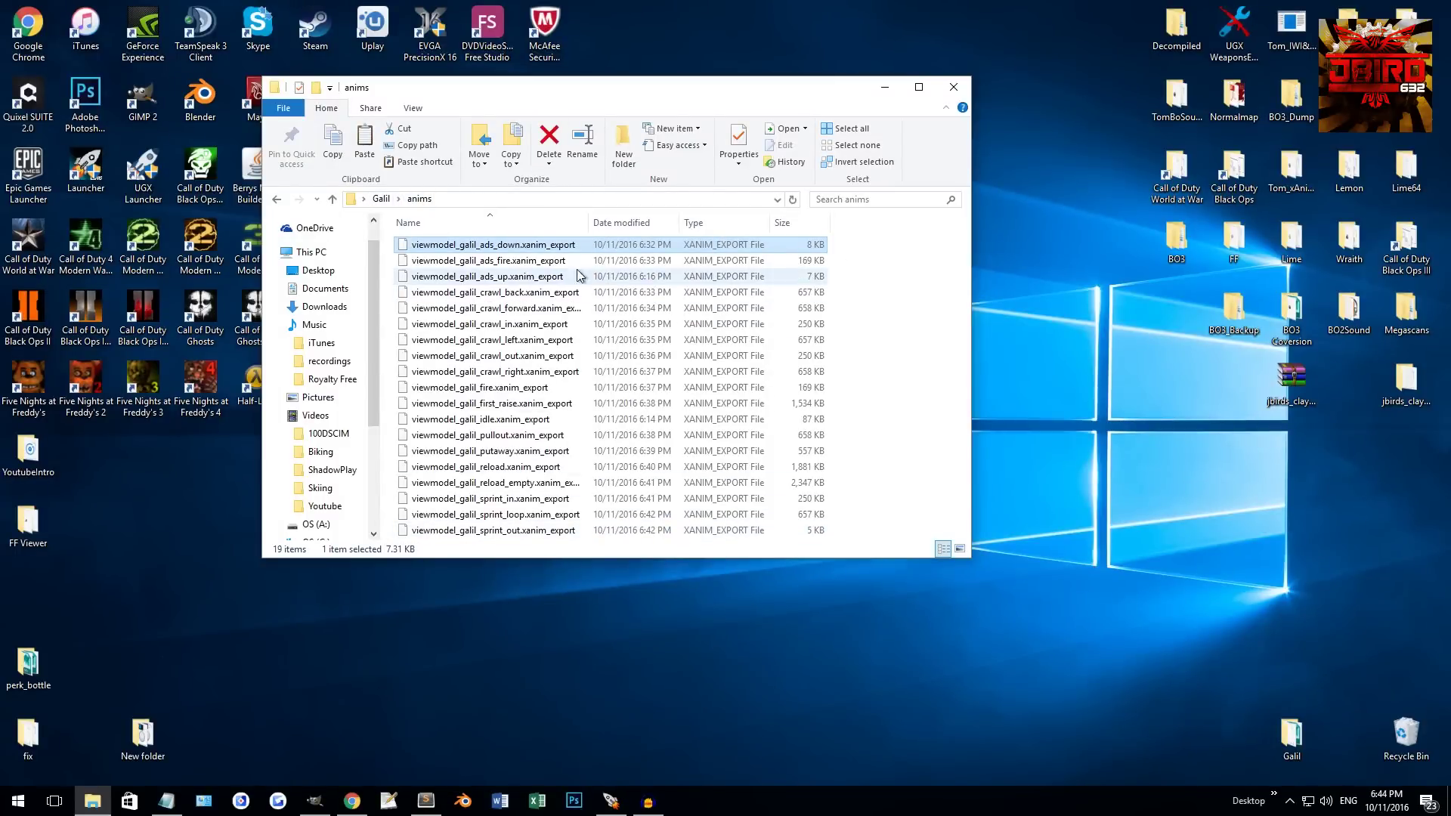
{"action": "left_click", "coordinate": [508, 421]}
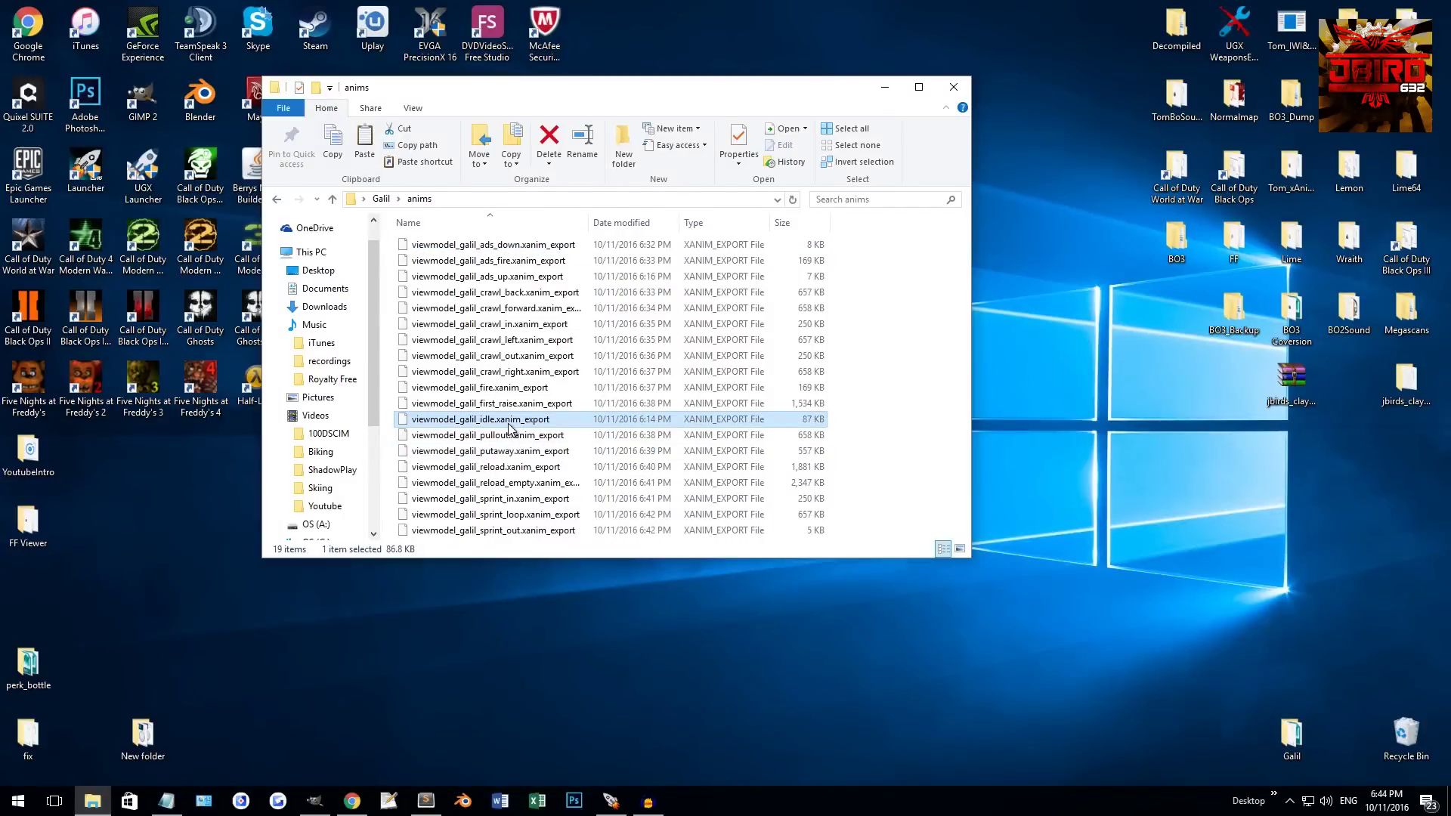
{"action": "left_click", "coordinate": [506, 276]}
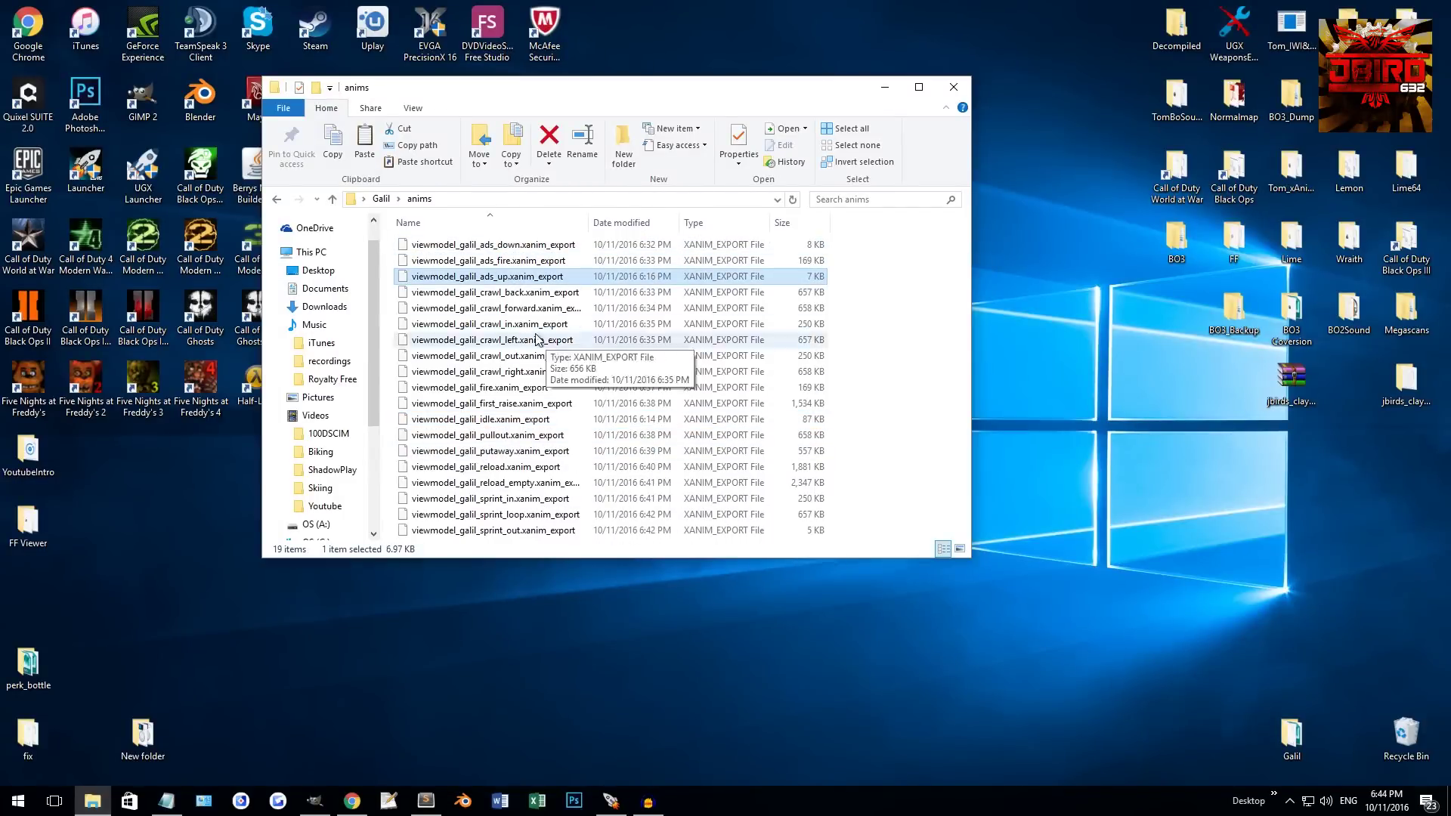
{"action": "left_click", "coordinate": [519, 293]}
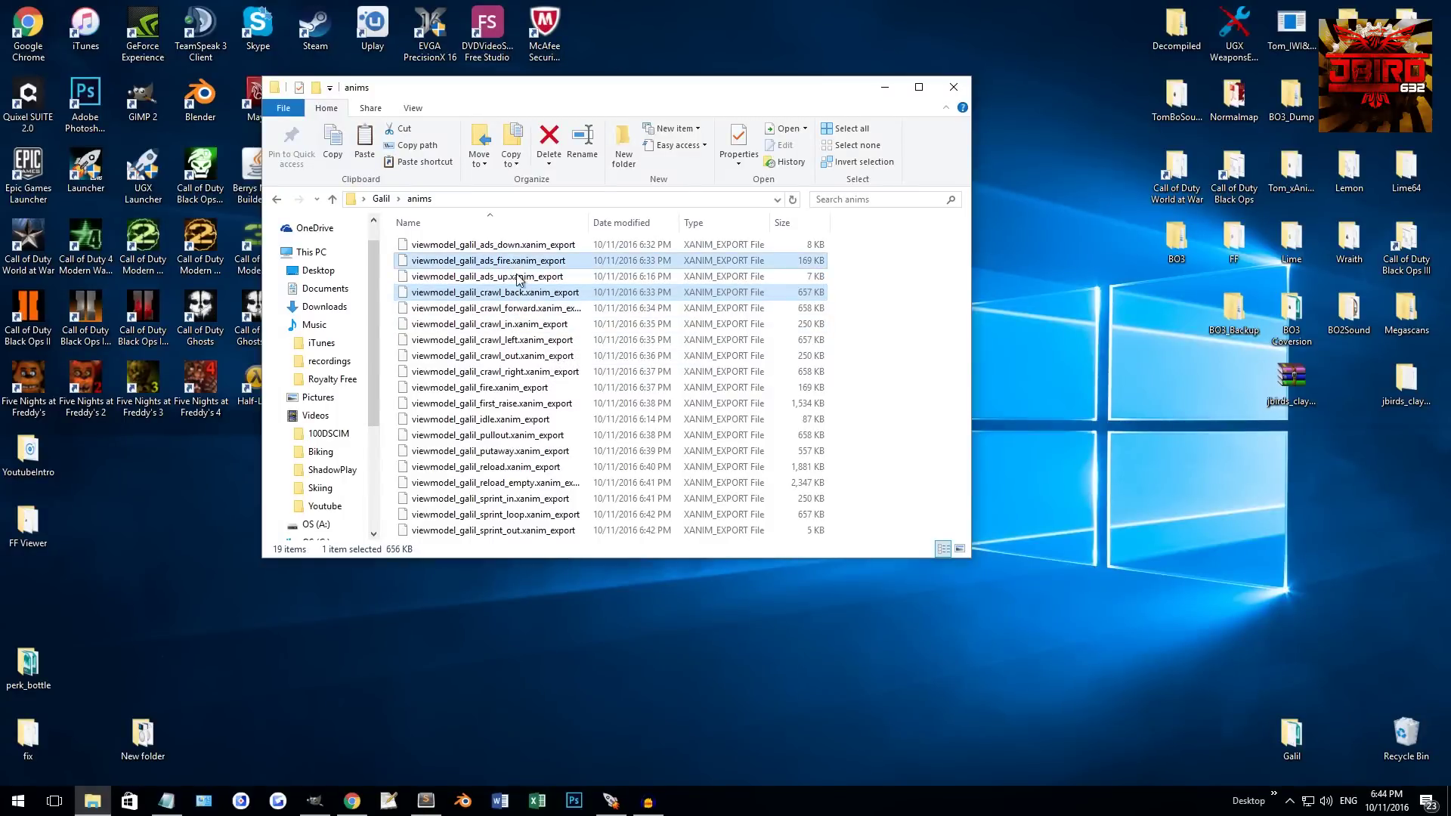
{"action": "left_click", "coordinate": [789, 260]}
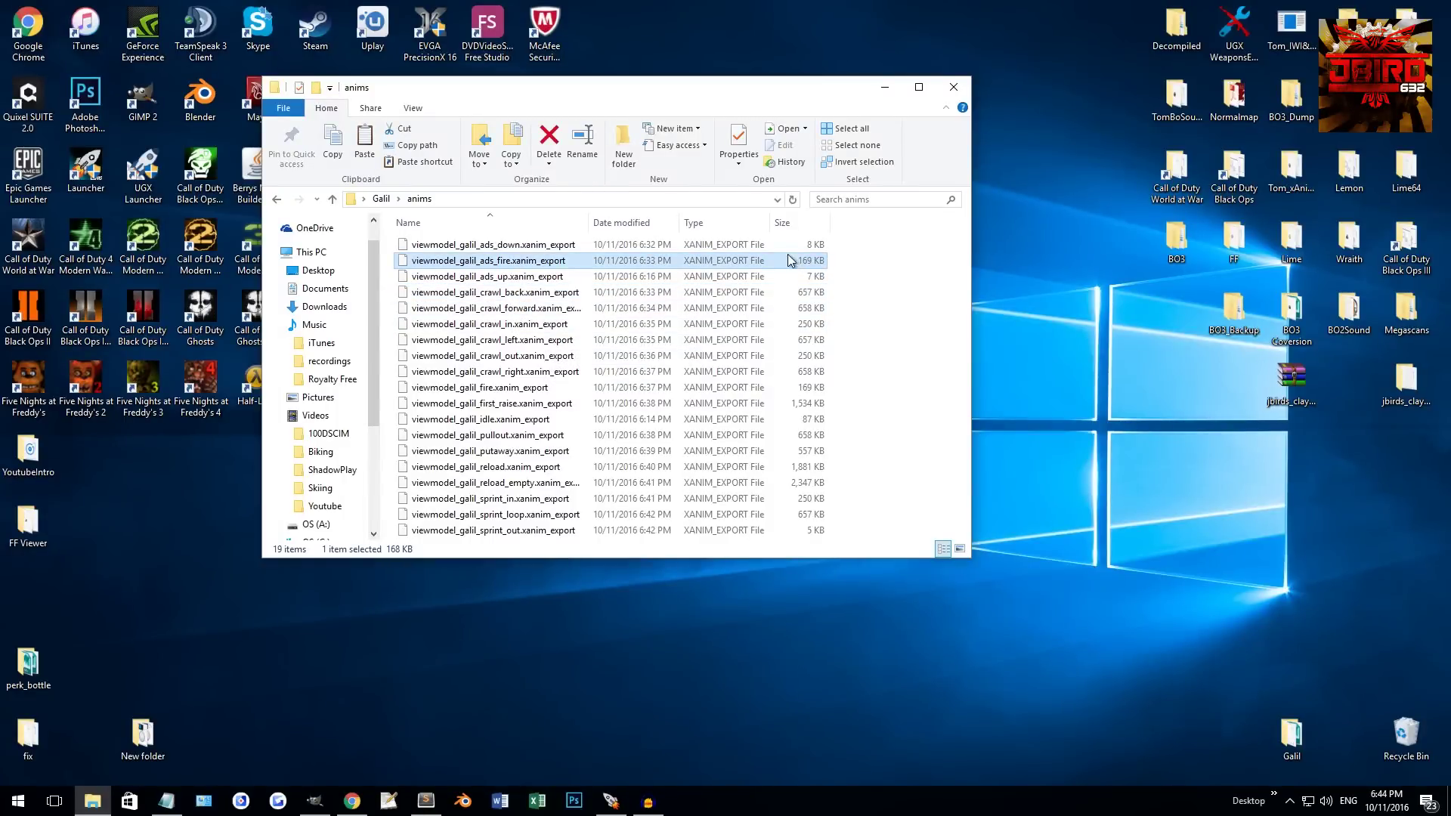
{"action": "left_click", "coordinate": [521, 245]}
{"action": "left_click", "coordinate": [514, 278], "text": "ctrl"}
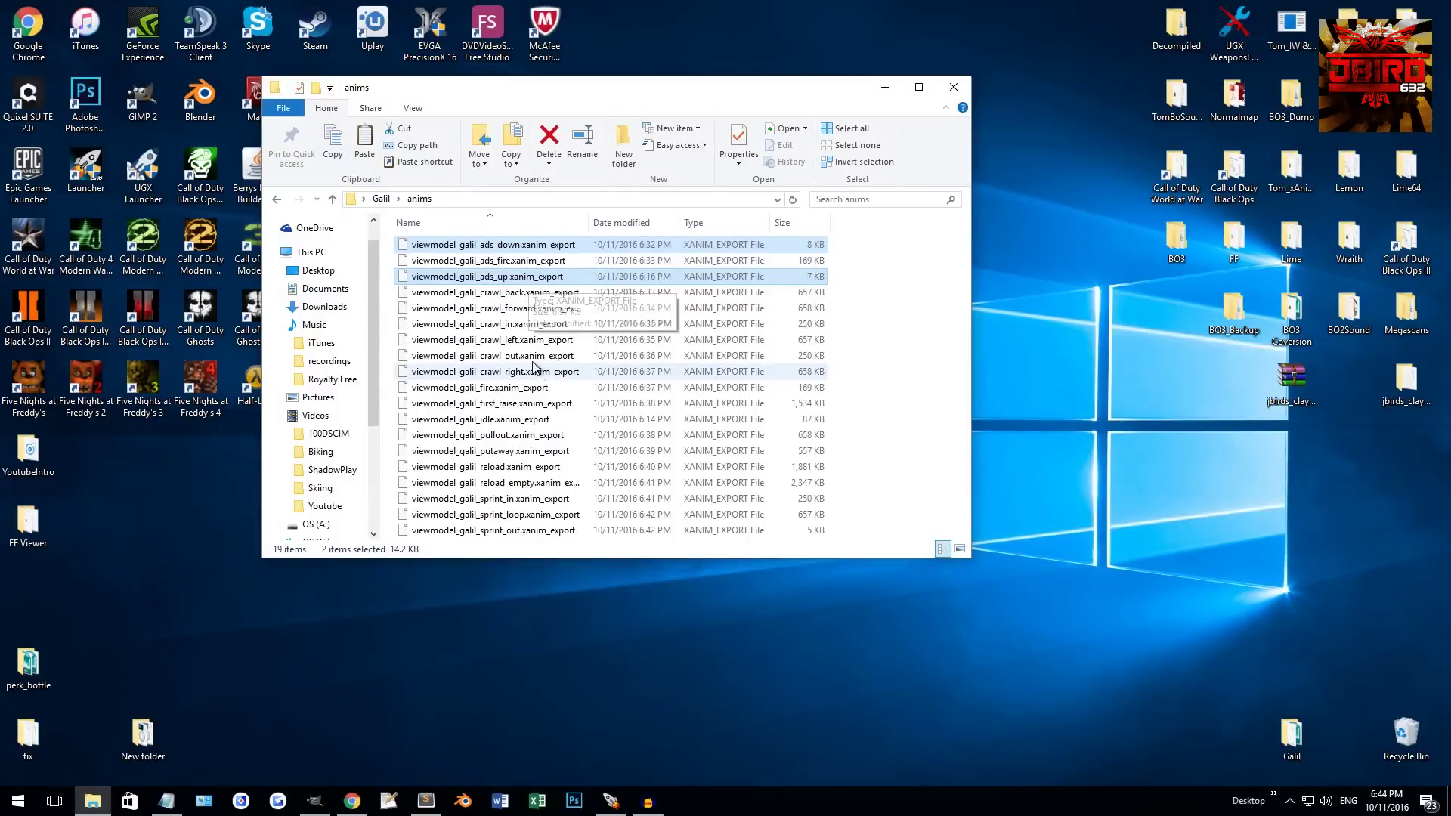
{"action": "left_click", "coordinate": [500, 262]}
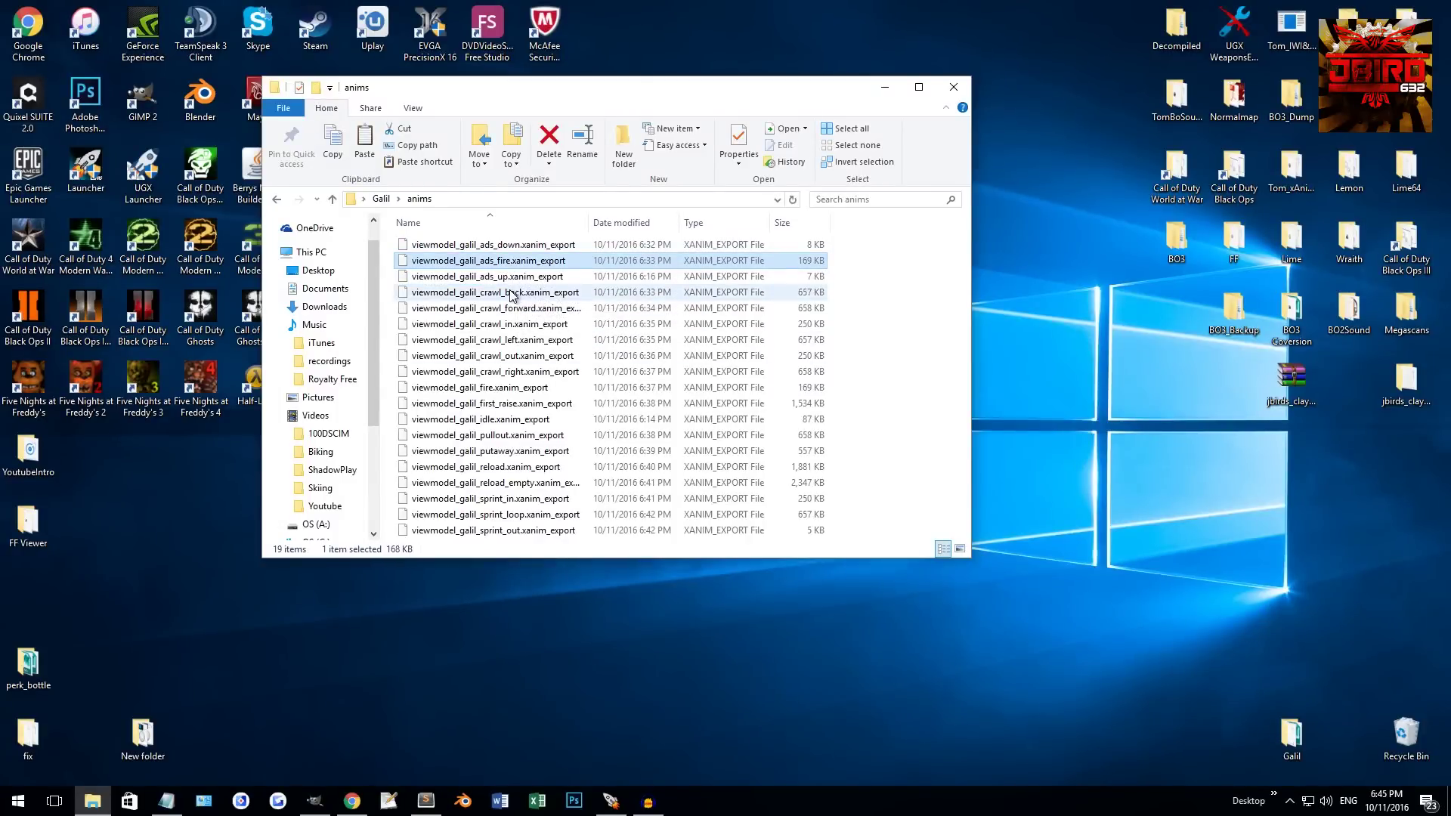
{"action": "left_click", "coordinate": [559, 294]}
{"action": "mouse_move", "coordinate": [911, 290]}
{"action": "left_mouse_down"}
{"action": "mouse_move", "coordinate": [844, 316]}
{"action": "mouse_move", "coordinate": [583, 573]}
{"action": "mouse_move", "coordinate": [831, 529]}
{"action": "mouse_move", "coordinate": [696, 282]}
{"action": "mouse_move", "coordinate": [905, 289]}
{"action": "left_mouse_up"}
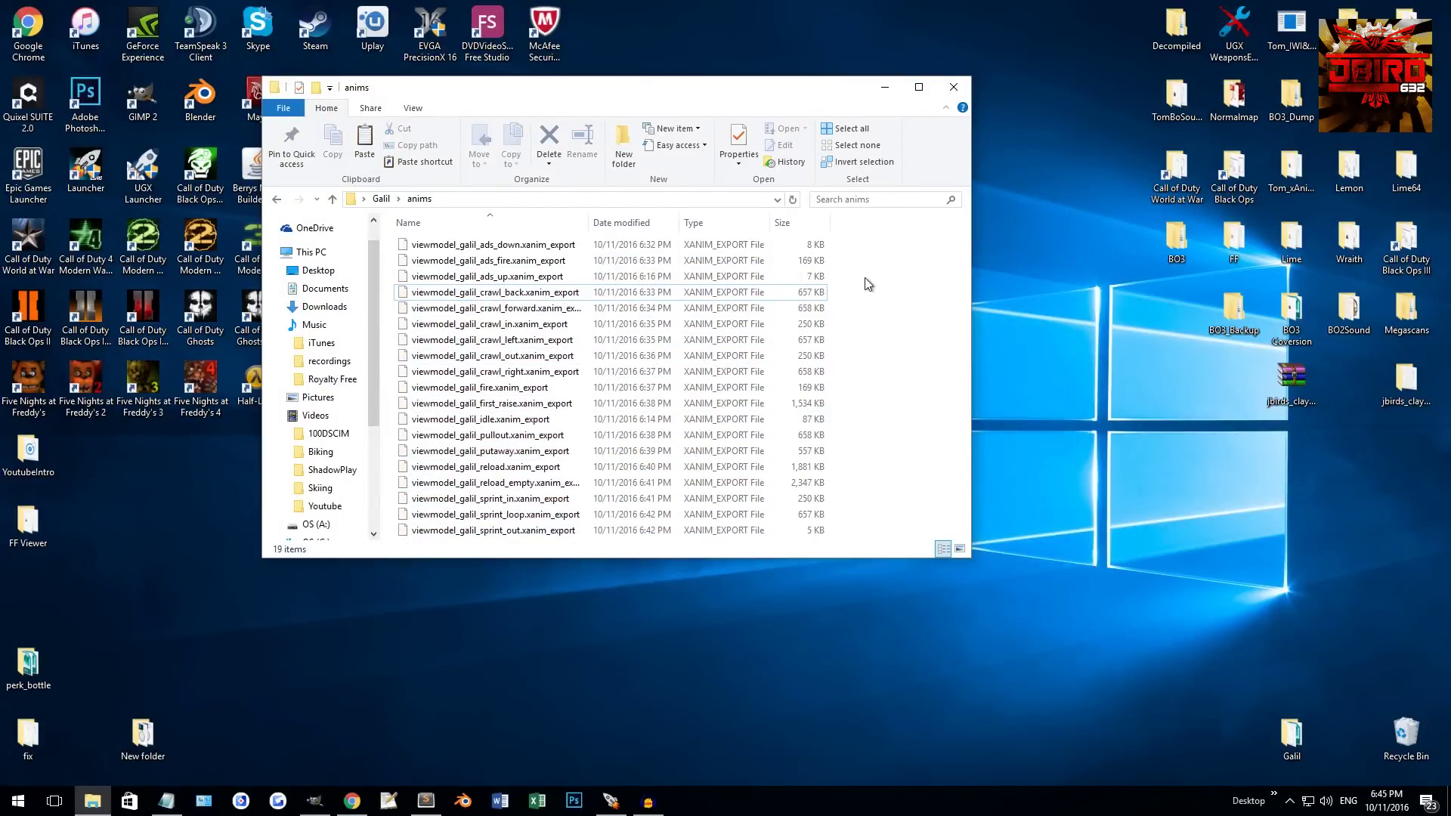
Step: Open viewmodel_galil_ads_fire.xanim_export from the Galil anims folder in Notepad++ for editing
{"action": "left_click_drag", "start_coordinate": [700, 96], "coordinate": [466, 46]}
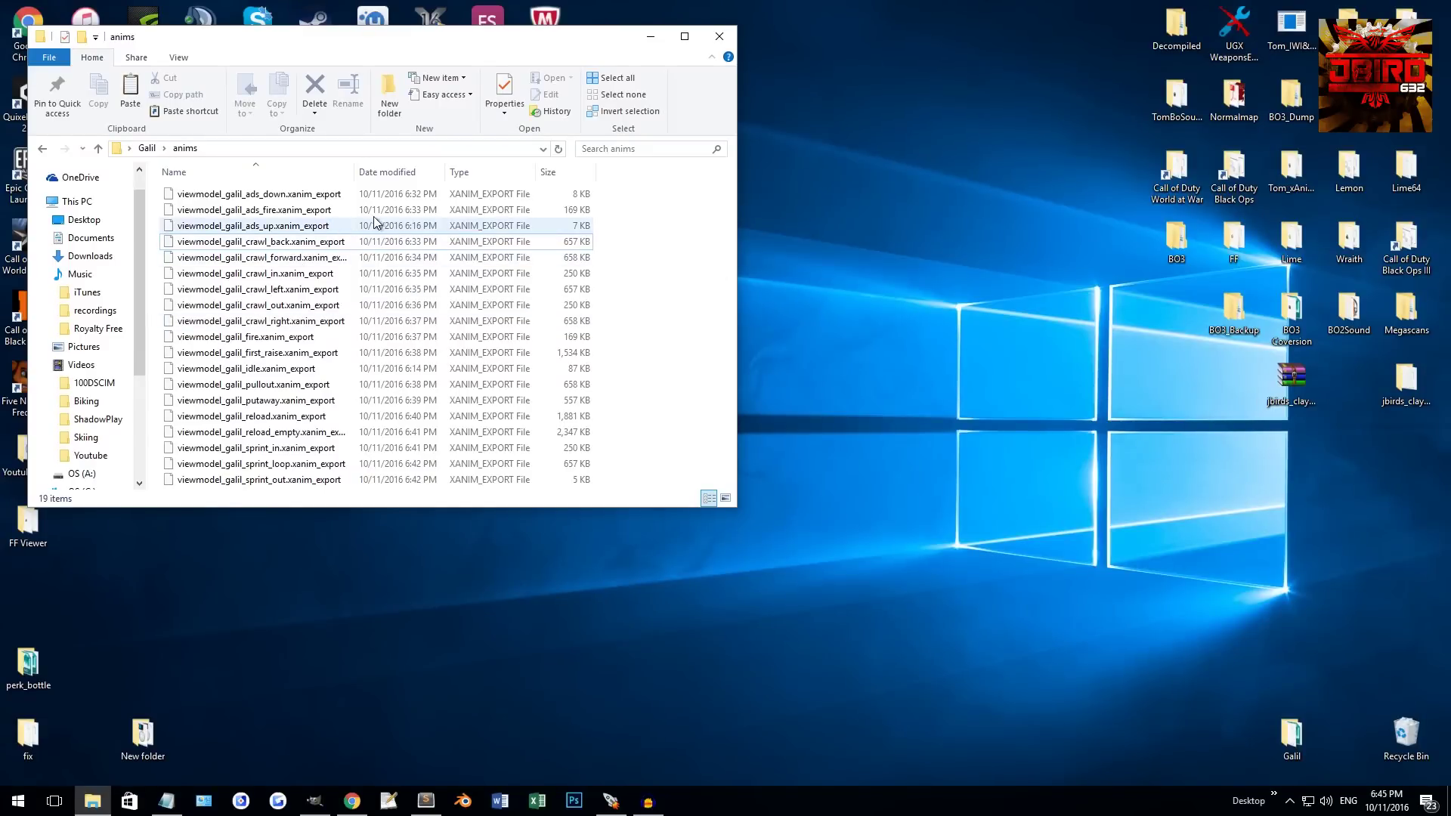
{"action": "left_click", "coordinate": [329, 194]}
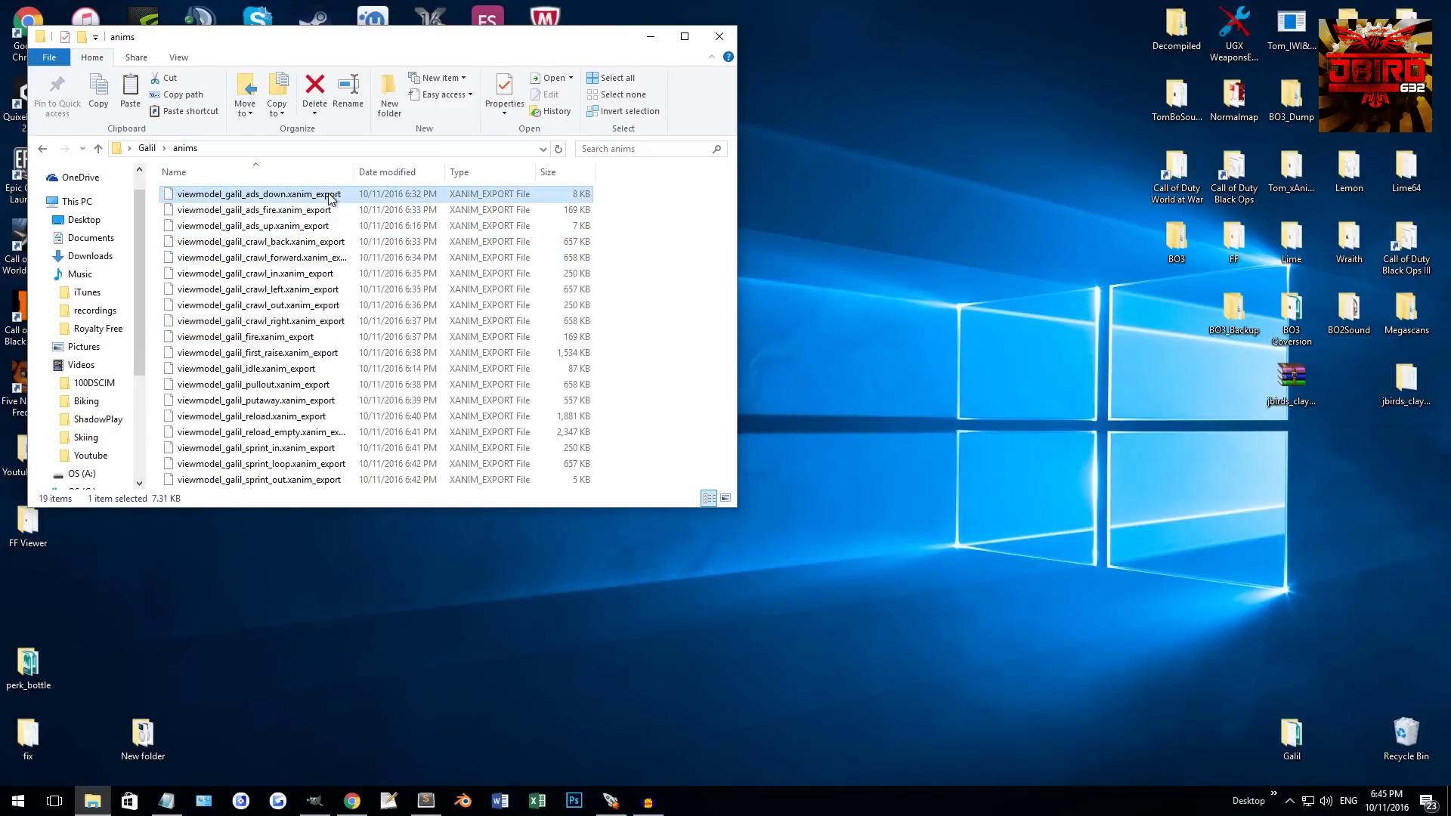
{"action": "right_click", "coordinate": [330, 196]}
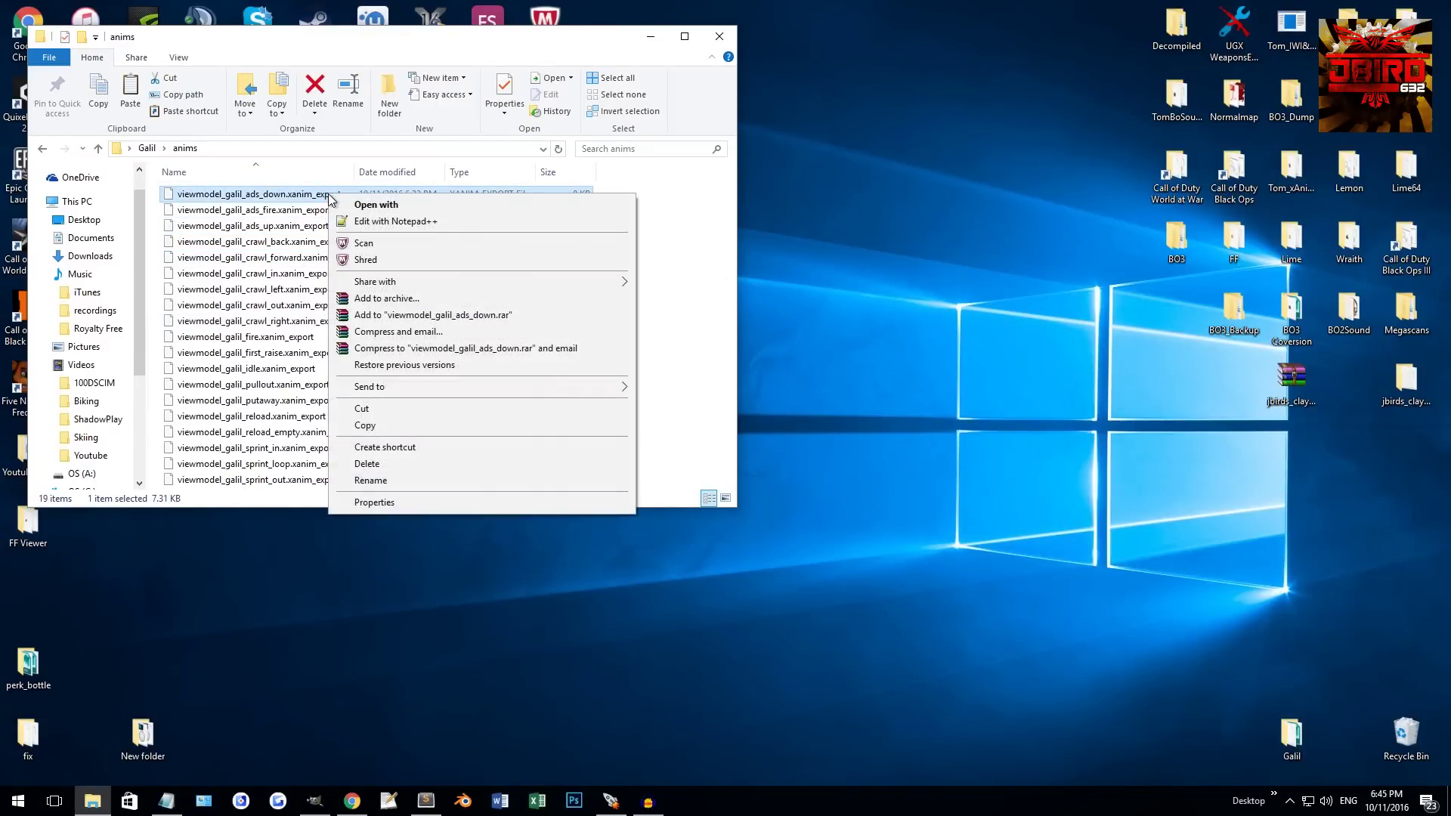
{"action": "left_click", "coordinate": [272, 214]}
{"action": "right_click", "coordinate": [262, 215]}
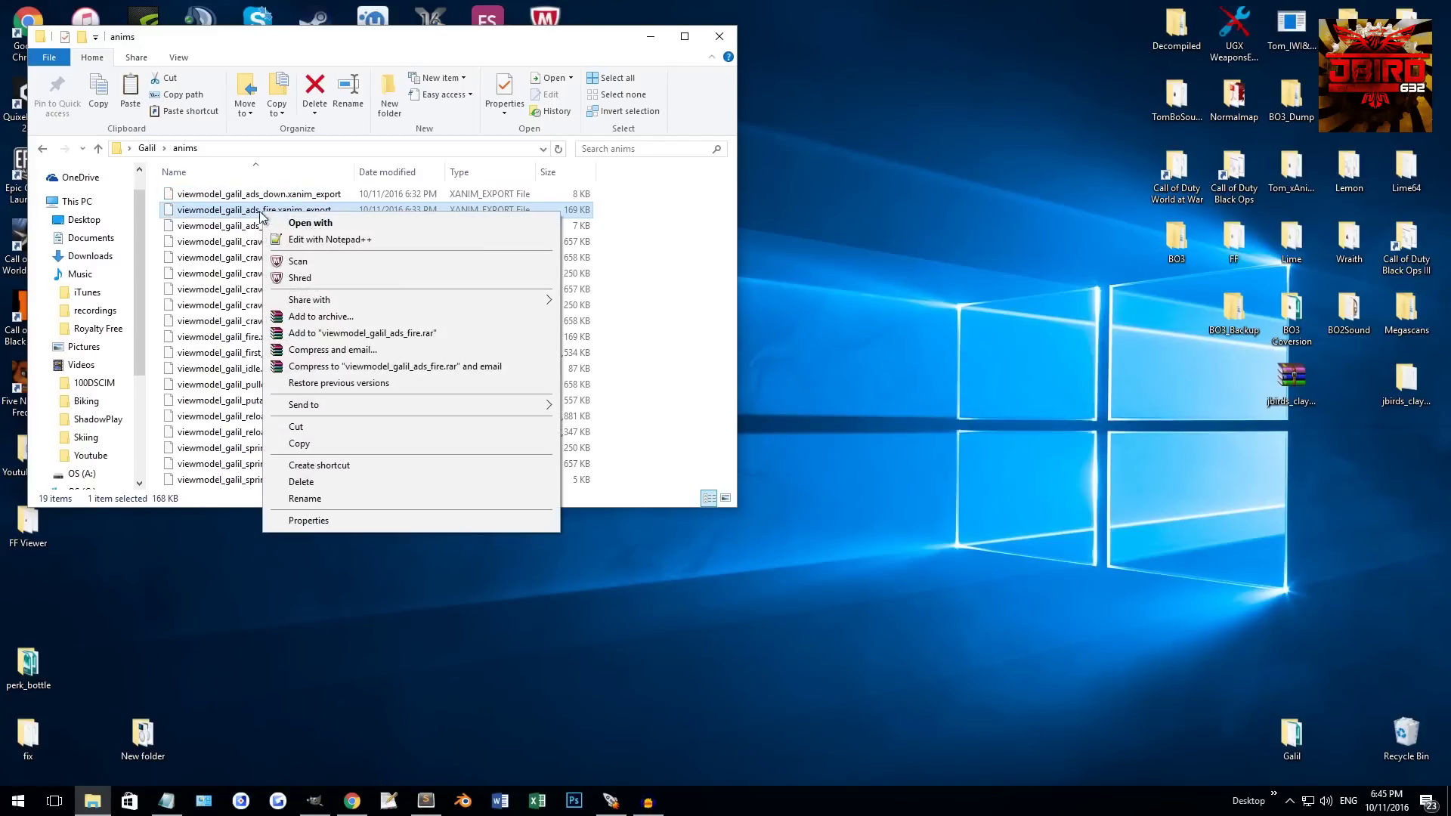
{"action": "left_click", "coordinate": [312, 240]}
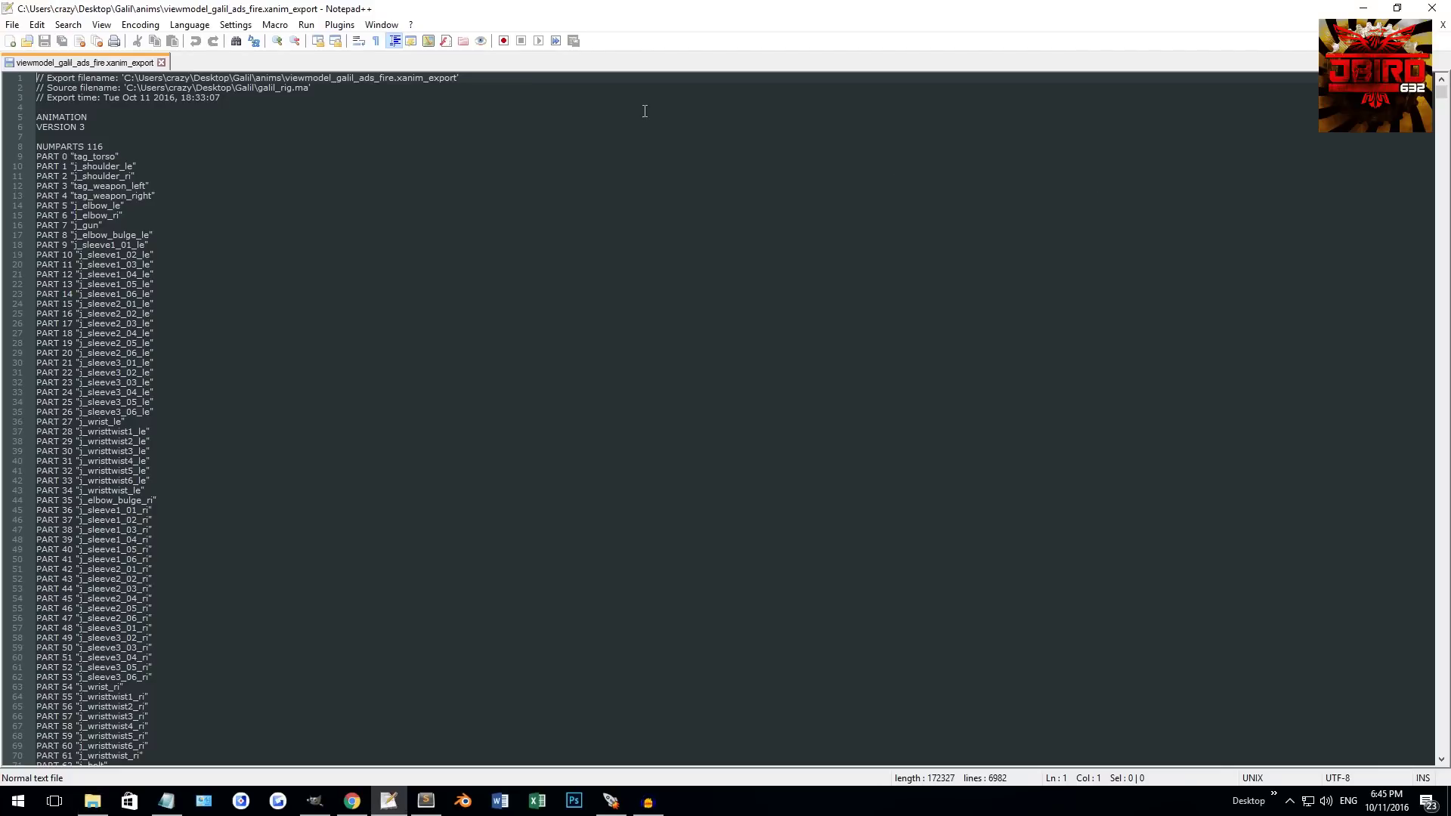
{"action": "left_click_drag", "start_coordinate": [740, 7], "coordinate": [979, 72]}
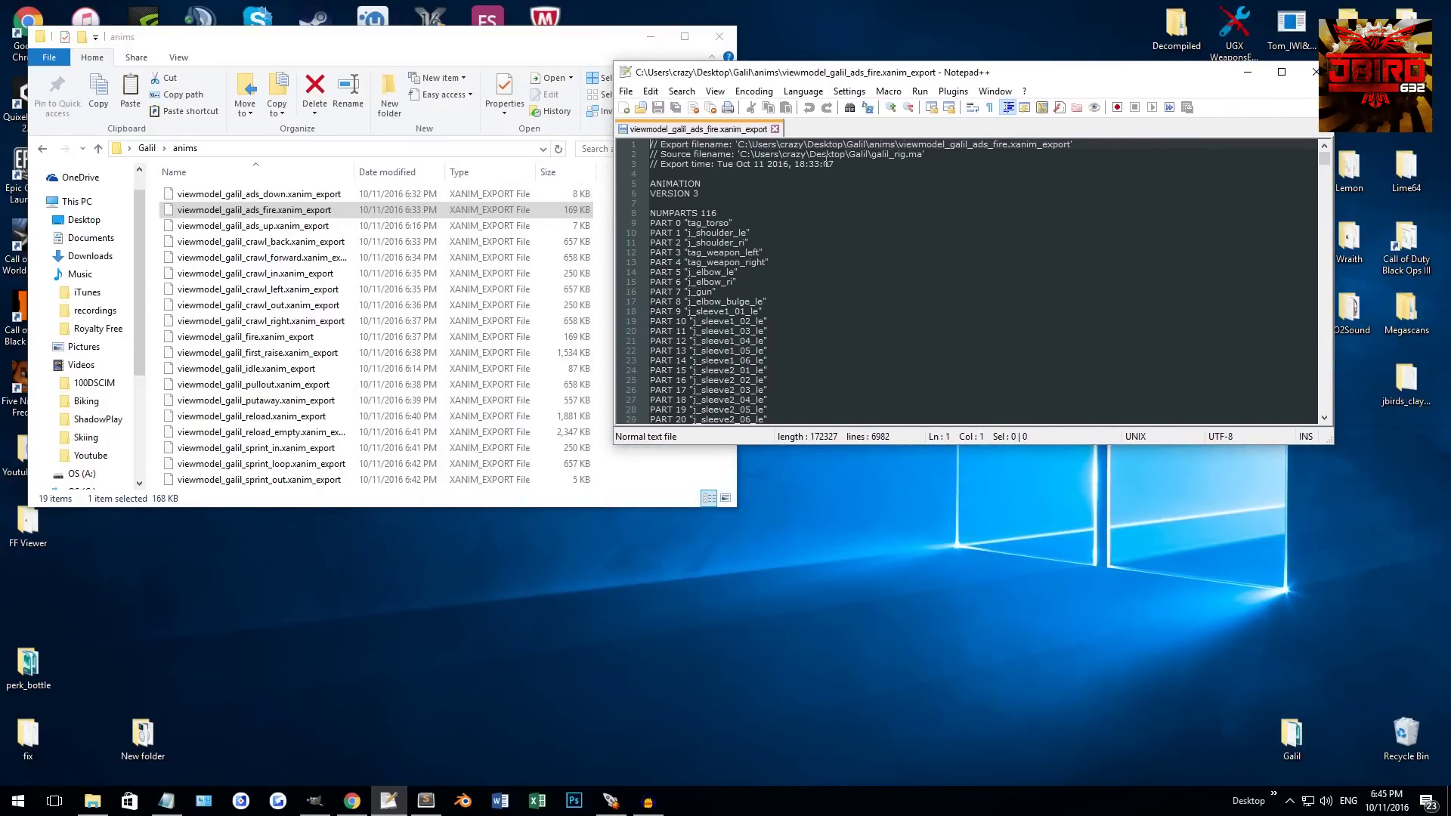
{"action": "left_click_drag", "start_coordinate": [850, 76], "coordinate": [823, 165]}
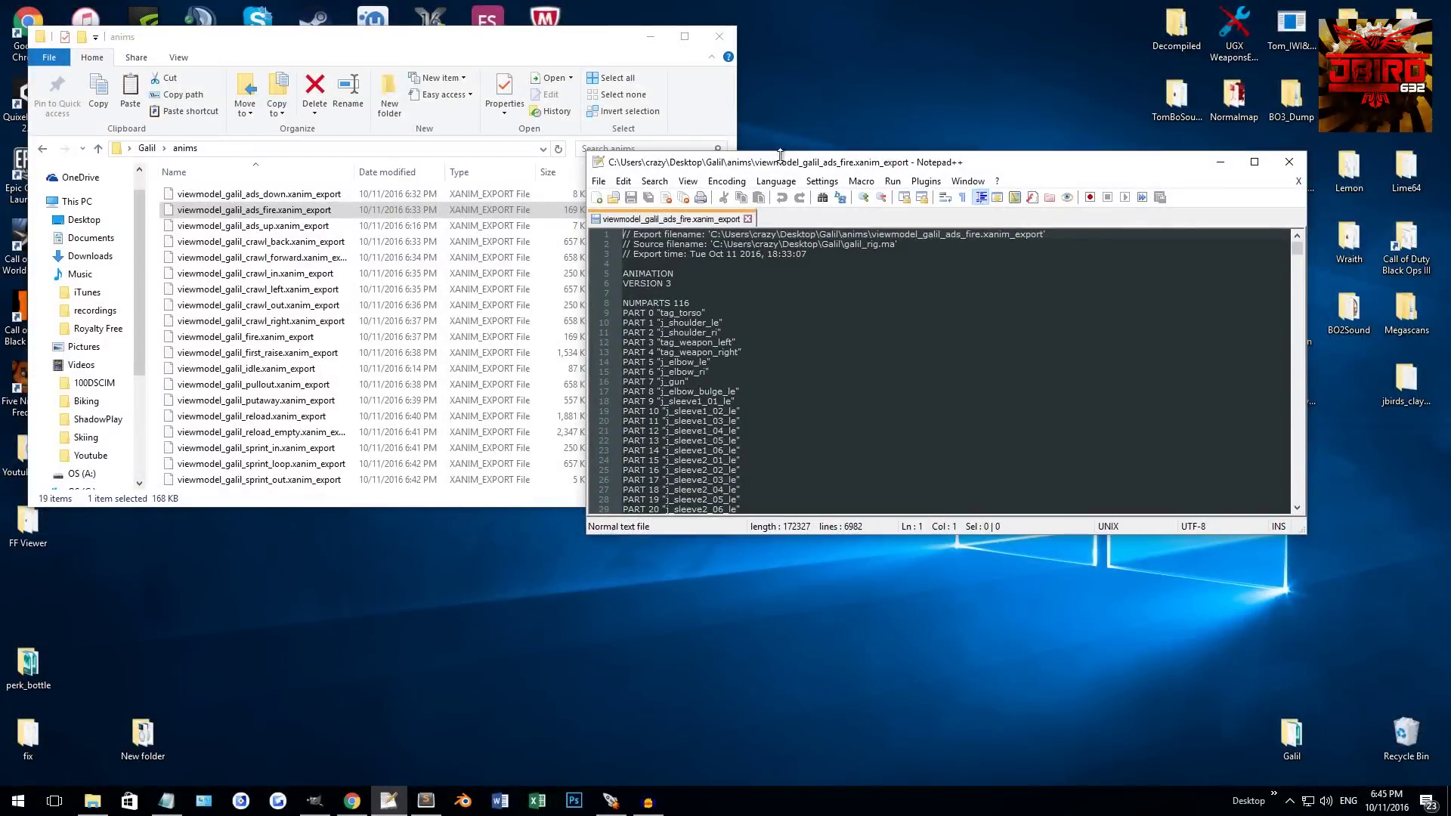
{"action": "left_click", "coordinate": [175, 803]}
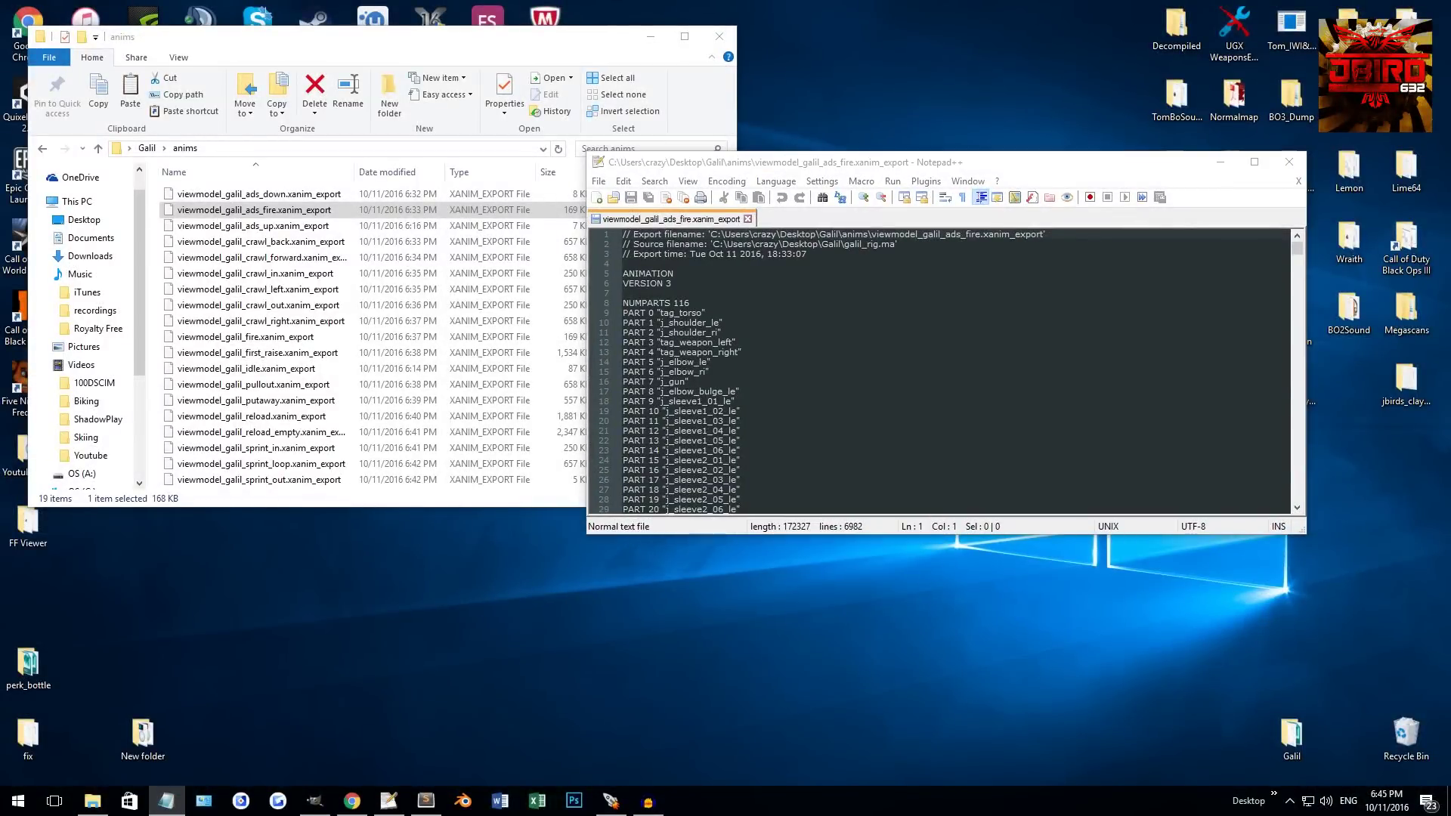
{"action": "double_click", "coordinate": [906, 163]}
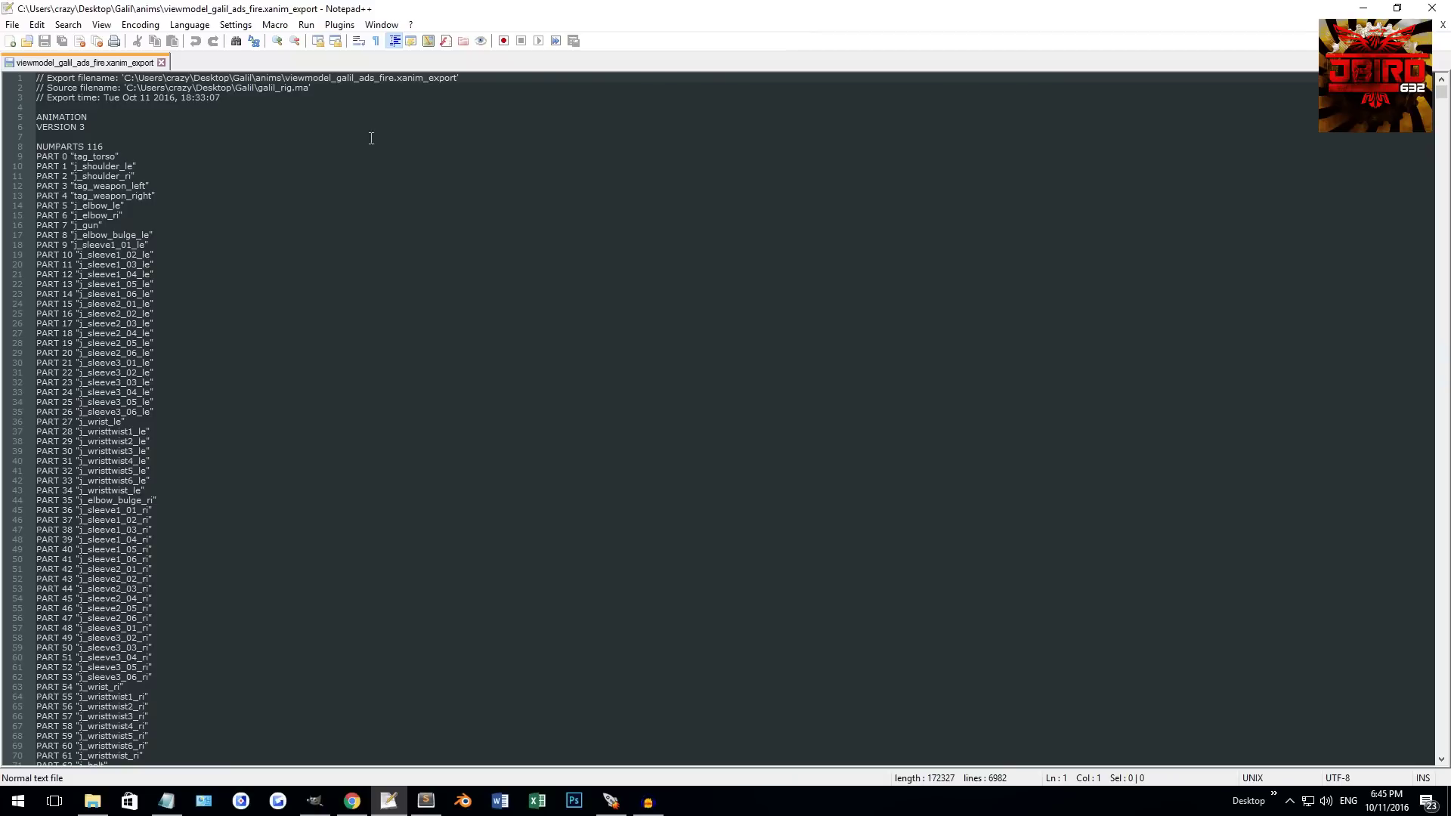
{"action": "left_click", "coordinate": [167, 28]}
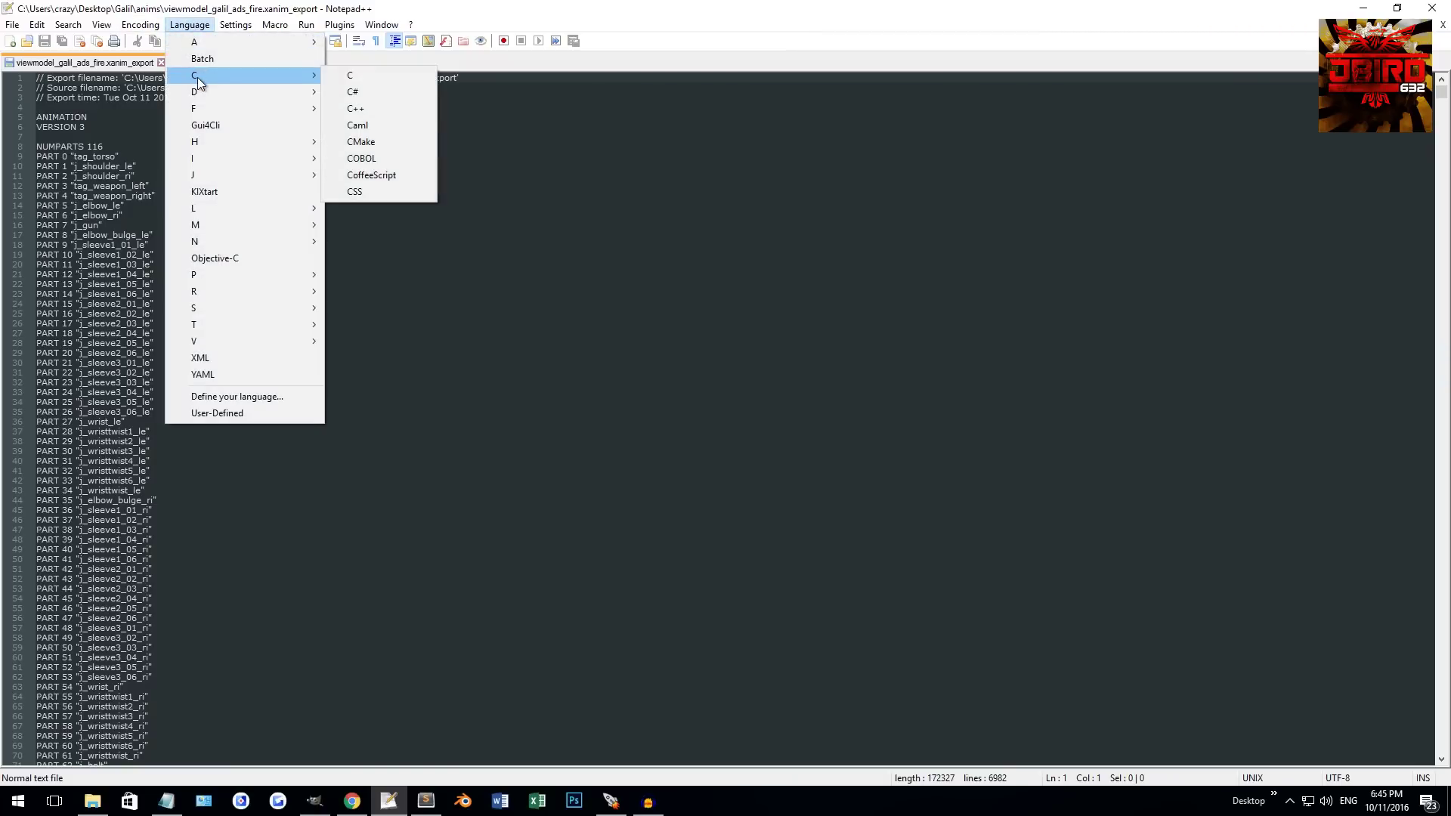
{"action": "left_click", "coordinate": [195, 23]}
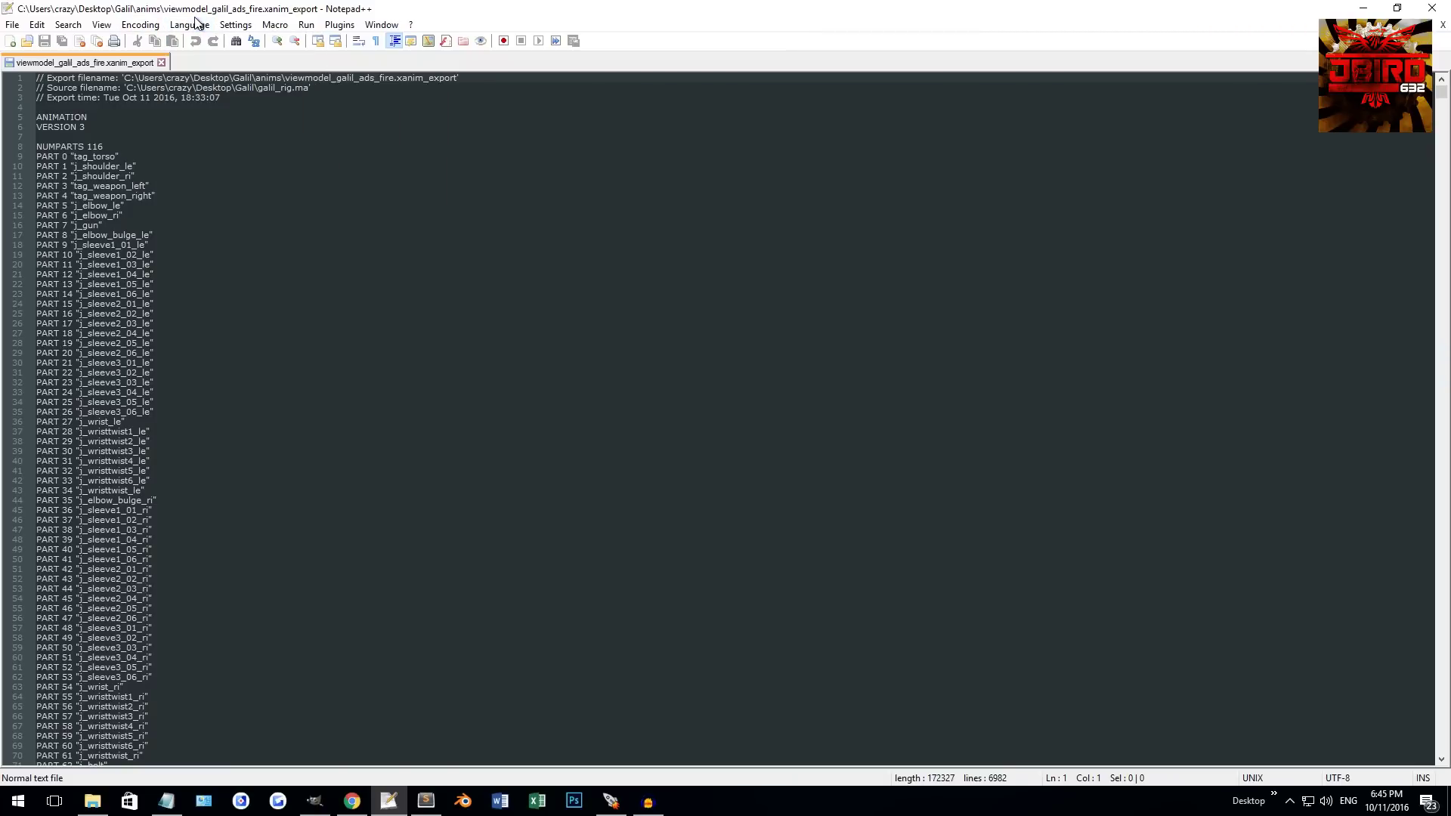
Step: Set up a find and replace with j_gun as the search text and tag_weapon as the replacement
{"action": "double_click", "coordinate": [89, 224]}
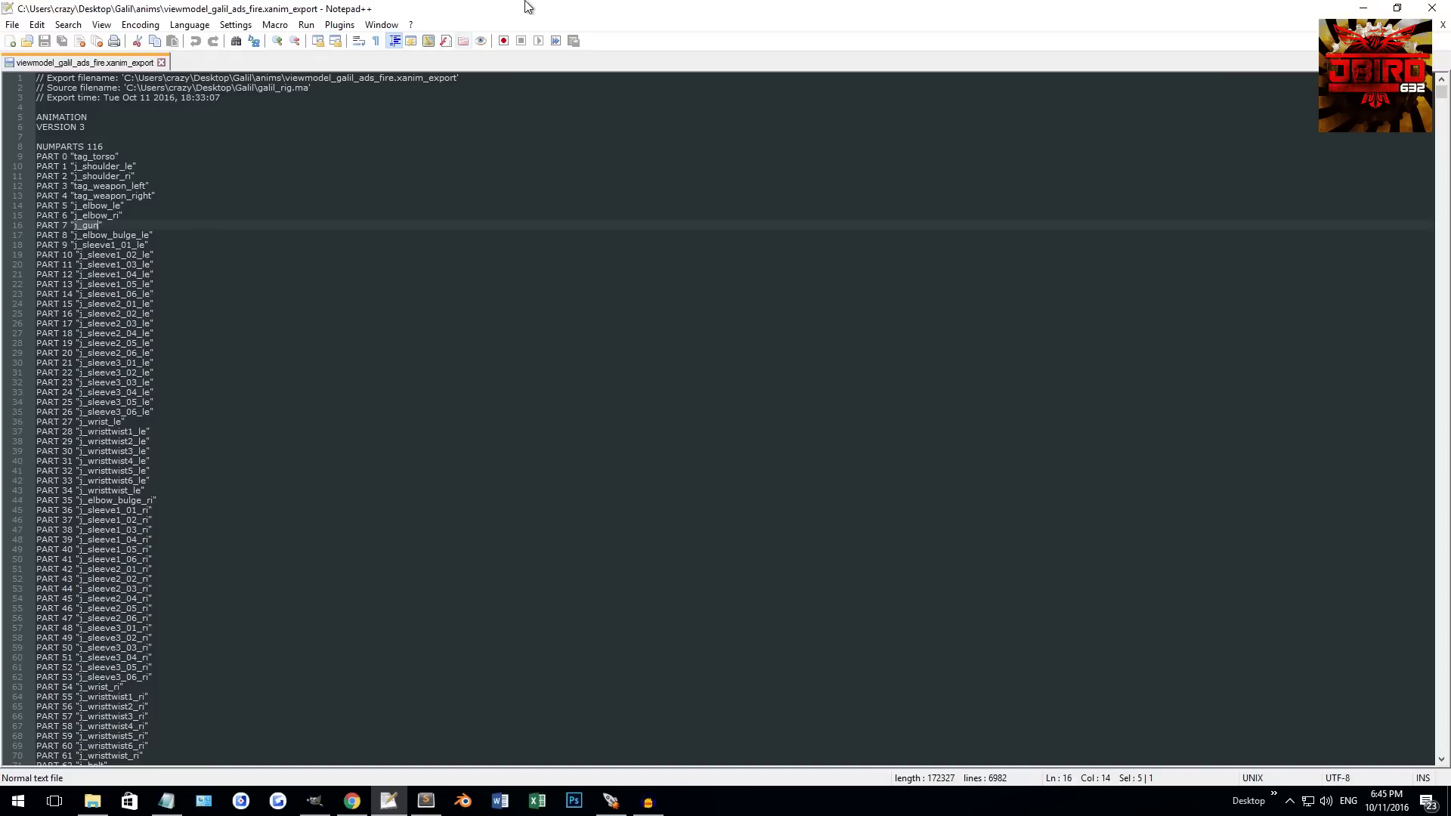
{"action": "key", "text": "ctrl+f"}
{"action": "left_click", "coordinate": [613, 303]}
{"action": "left_click_drag", "start_coordinate": [683, 286], "coordinate": [674, 246]}
{"action": "key", "text": "Tab"}
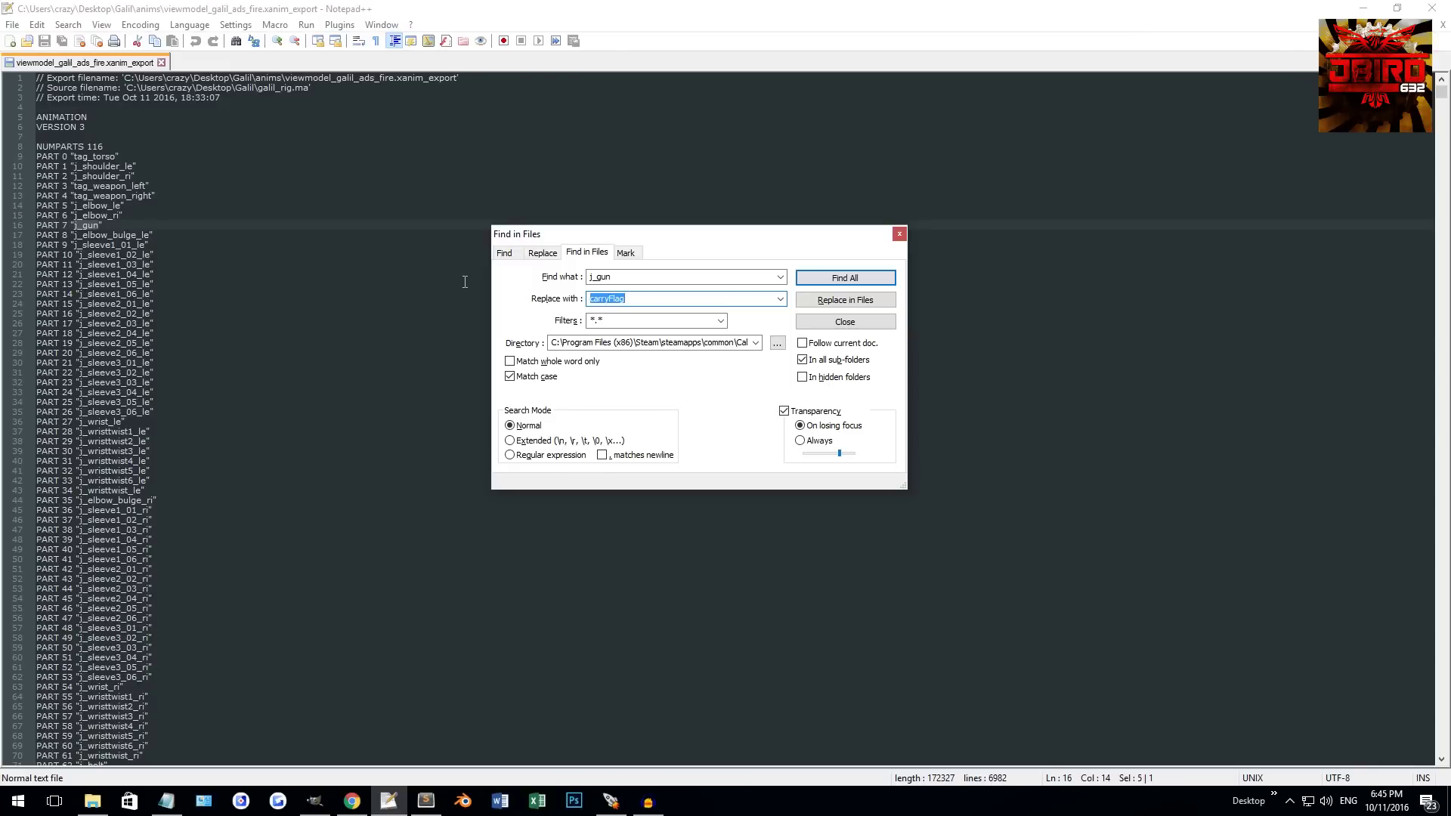
{"action": "type", "text": "tag_weapon"}
{"action": "left_click_drag", "start_coordinate": [776, 234], "coordinate": [696, 175]}
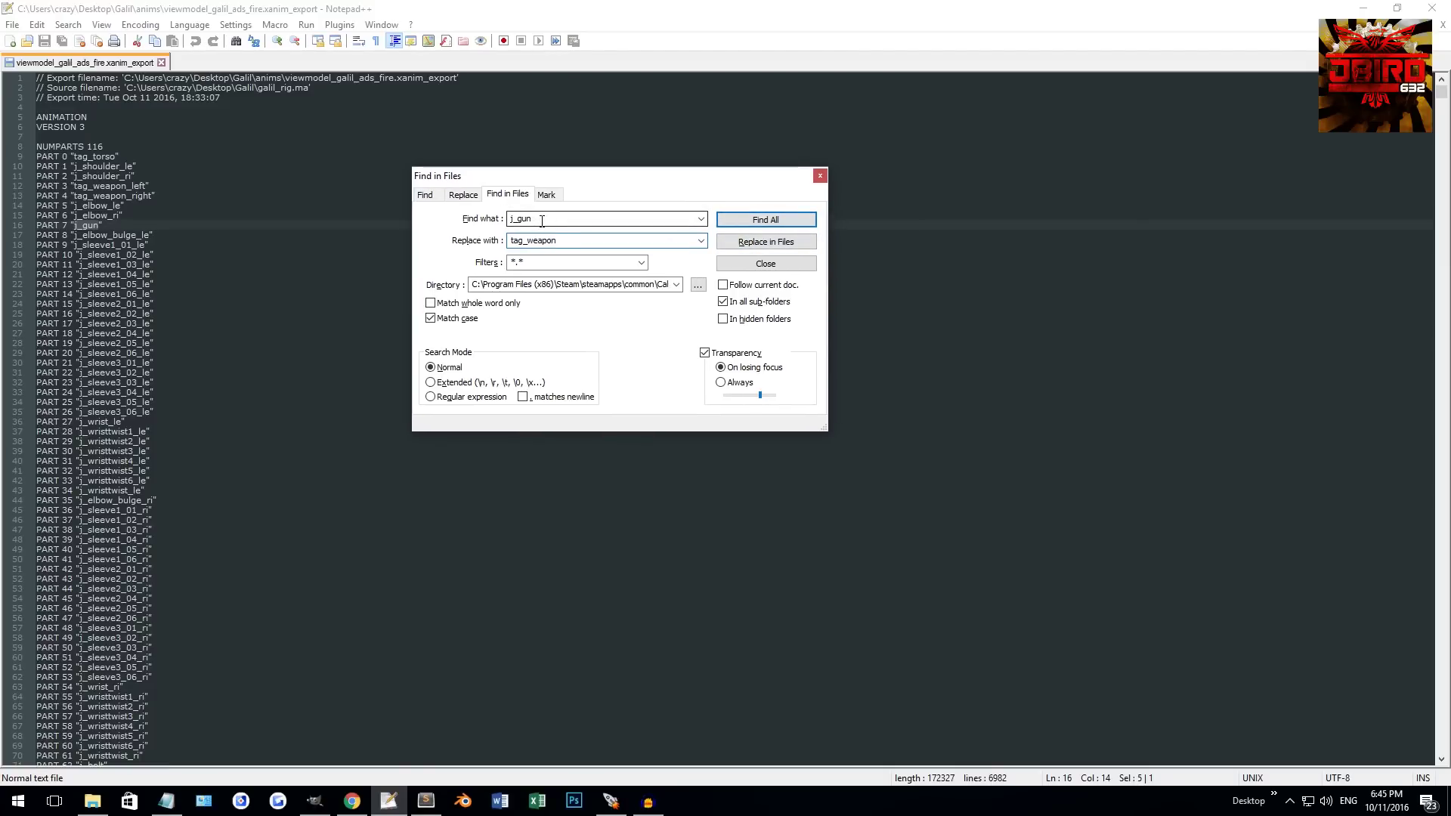
{"action": "double_click", "coordinate": [575, 243]}
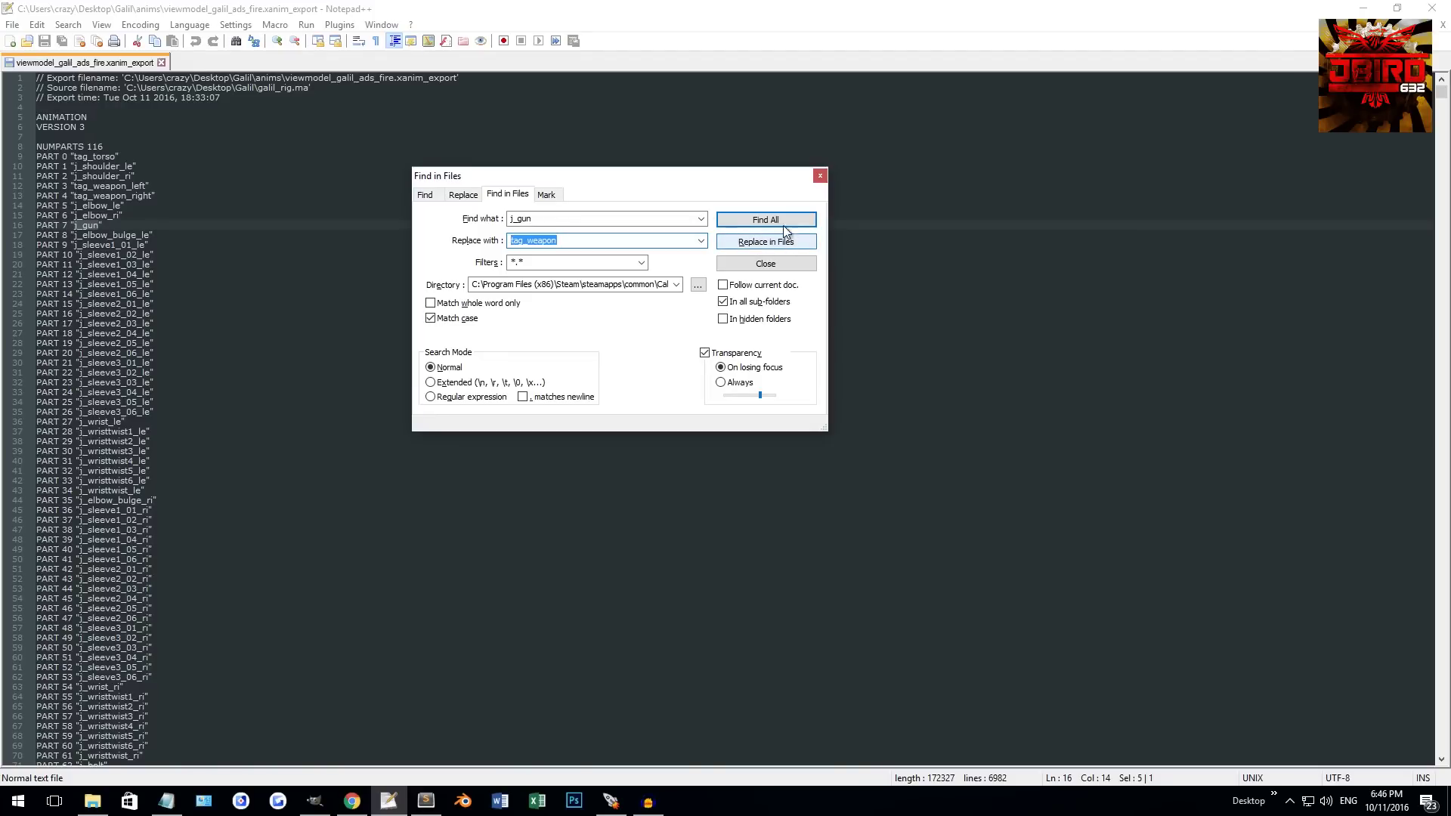
Step: Replace every j_gun with tag_weapon in the ads_fire file only, save it and return to the anims folder
{"action": "left_click", "coordinate": [468, 196]}
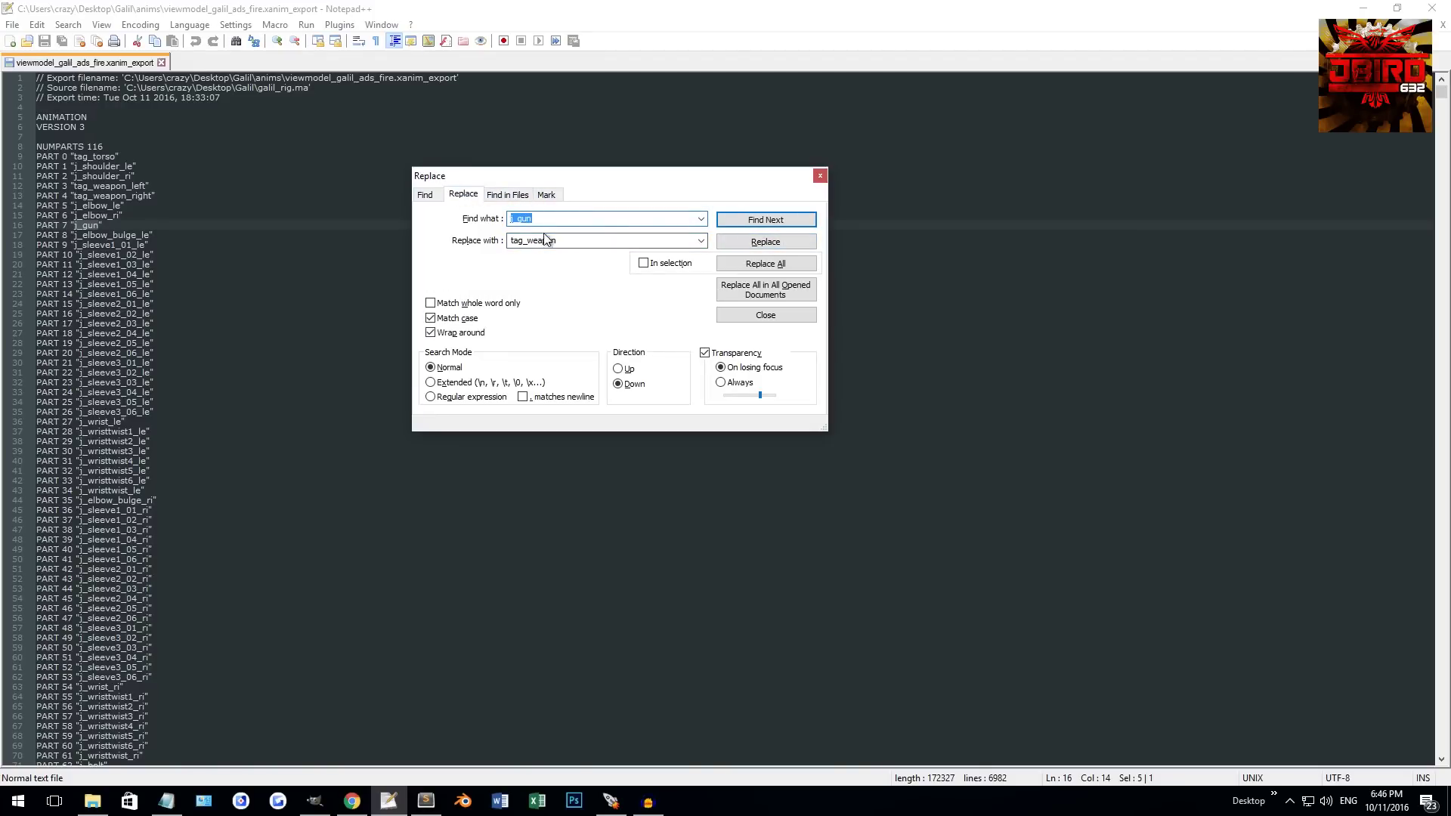
{"action": "left_click", "coordinate": [765, 263]}
{"action": "left_click", "coordinate": [520, 6]}
{"action": "key", "text": "ctrl+s"}
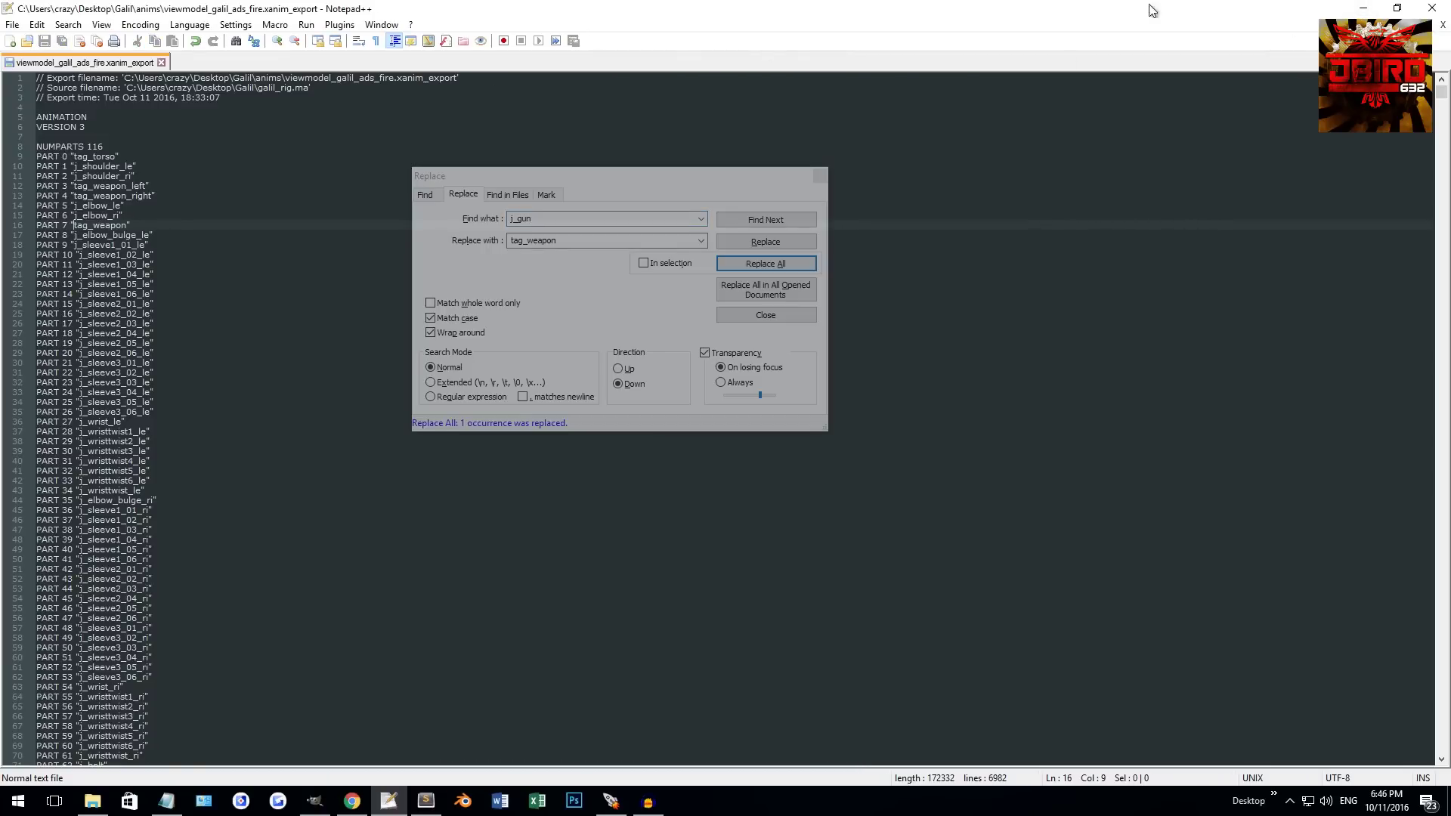
{"action": "left_click", "coordinate": [1364, 8]}
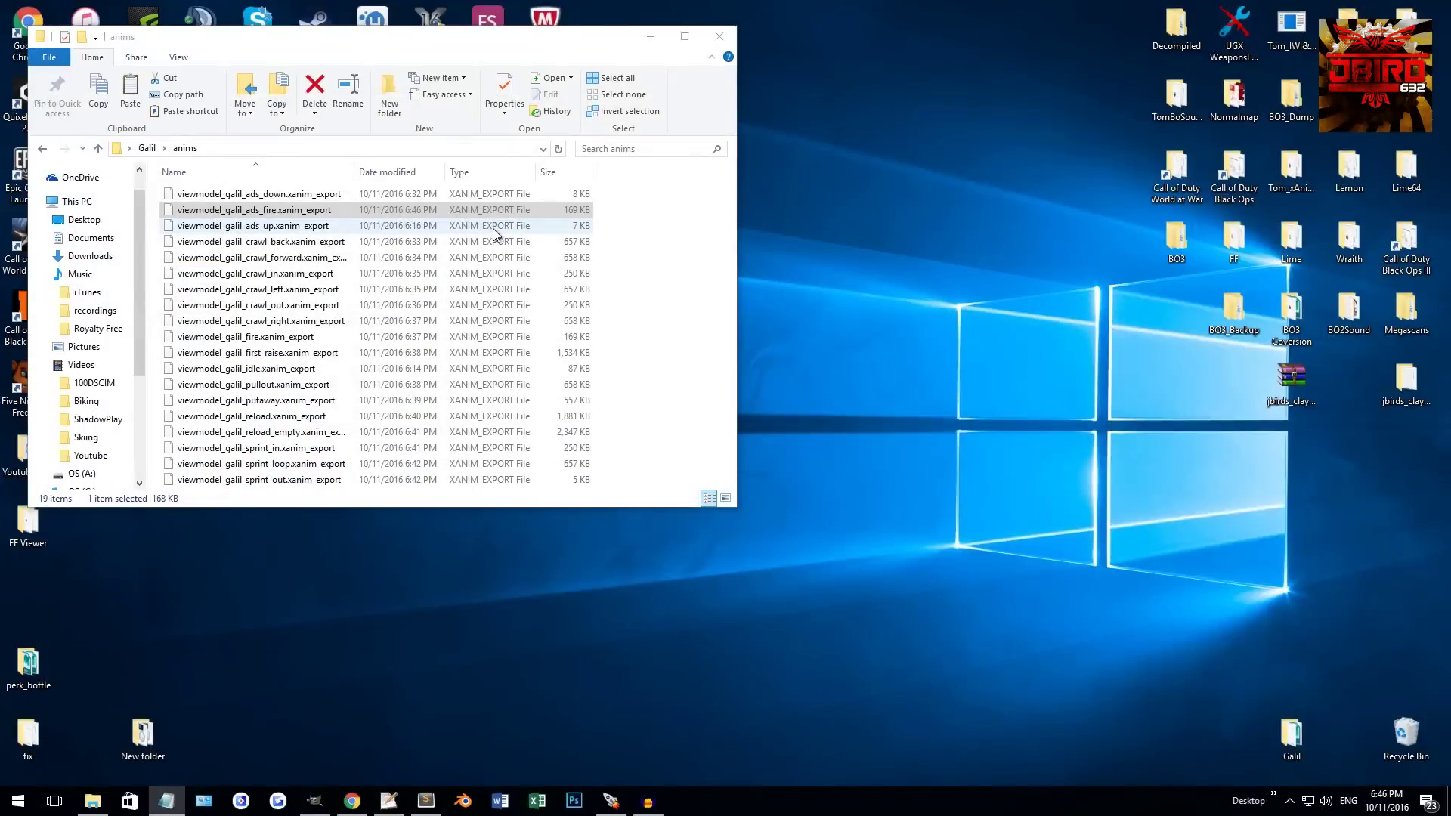
Step: Open viewmodel_galil_crawl_back.xanim_export in Notepad++, replace all j_gun with tag_weapon and save the file
{"action": "right_click", "coordinate": [293, 250]}
{"action": "left_click", "coordinate": [357, 280]}
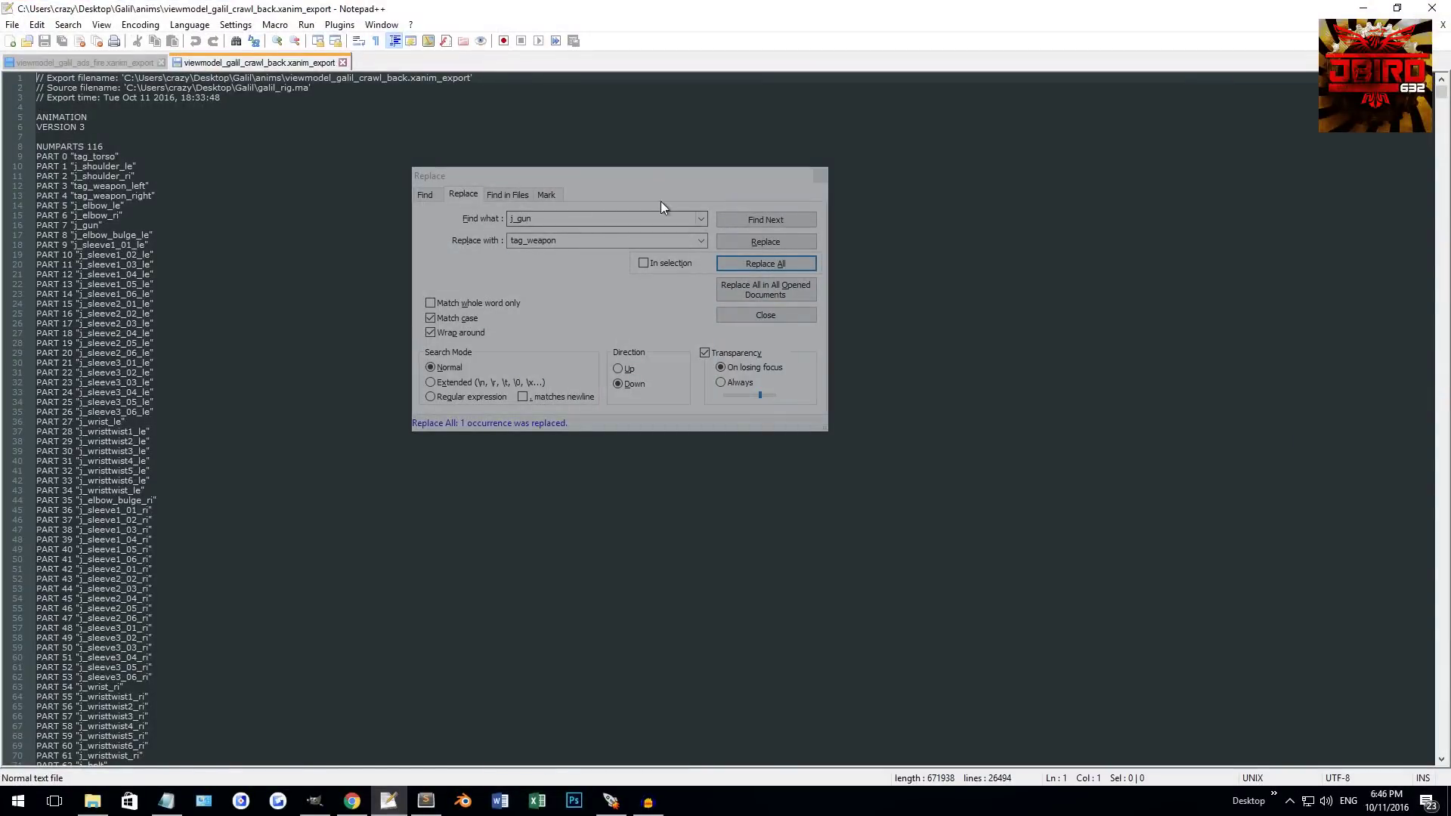
{"action": "left_click", "coordinate": [766, 263]}
{"action": "key", "text": "ctrl+s"}
{"action": "left_click", "coordinate": [1362, 7]}
Step: Open the viewmodel_galil_crawl_forward XAnim export in Notepad++, replace all j_gun with tag_weapon and save it
{"action": "right_click", "coordinate": [299, 259]}
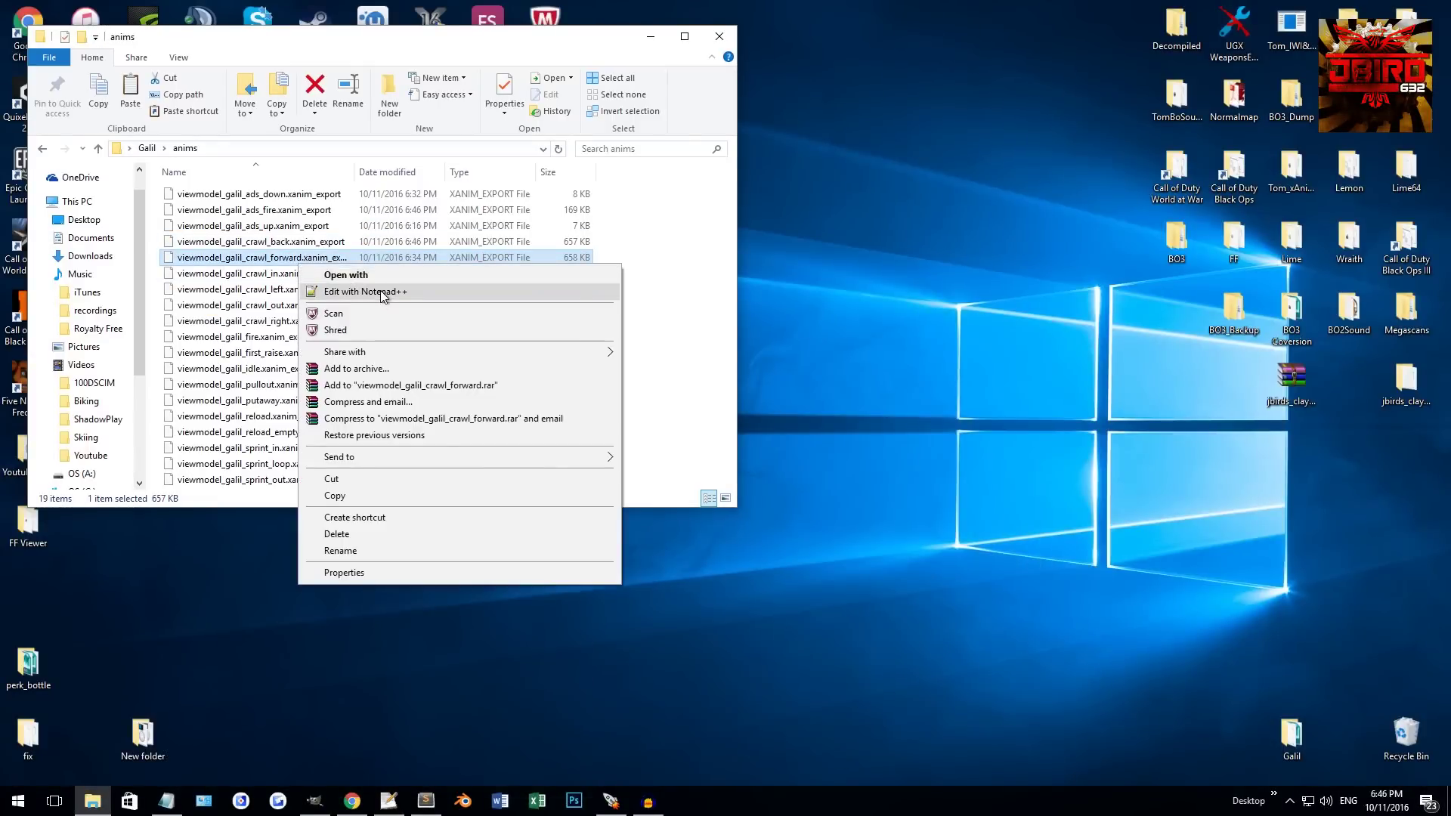
{"action": "left_click", "coordinate": [366, 292]}
{"action": "left_click", "coordinate": [764, 264]}
{"action": "key", "text": "ctrl+s"}
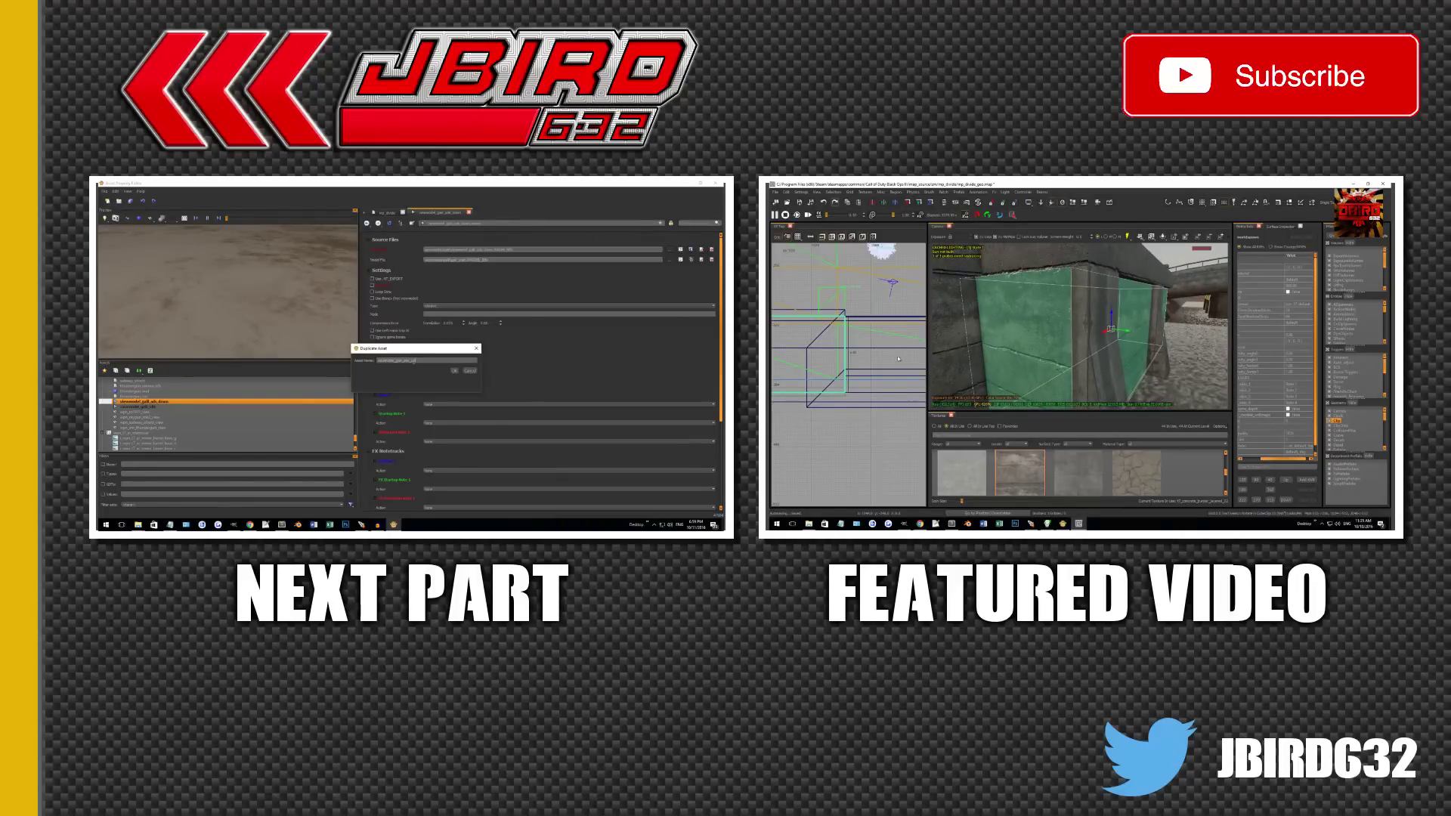